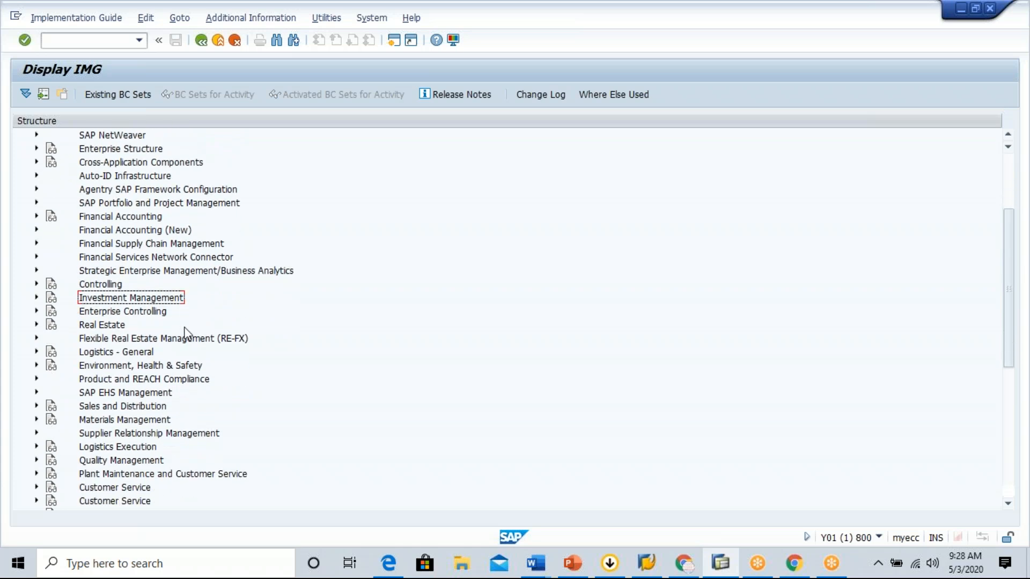
Step: Expand the Logistics Execution node in the implementation guide structure
click(37, 352)
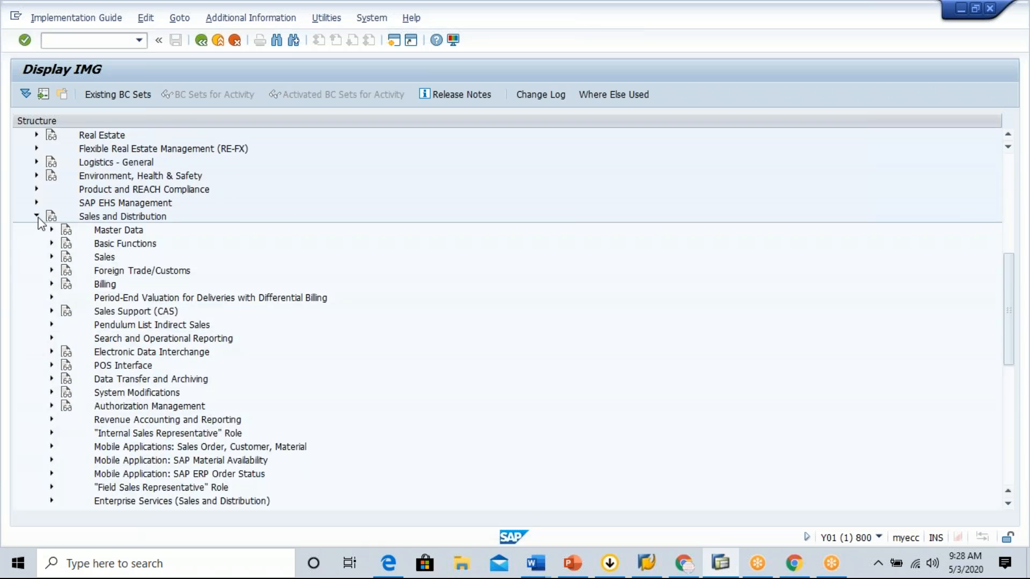
click(35, 217)
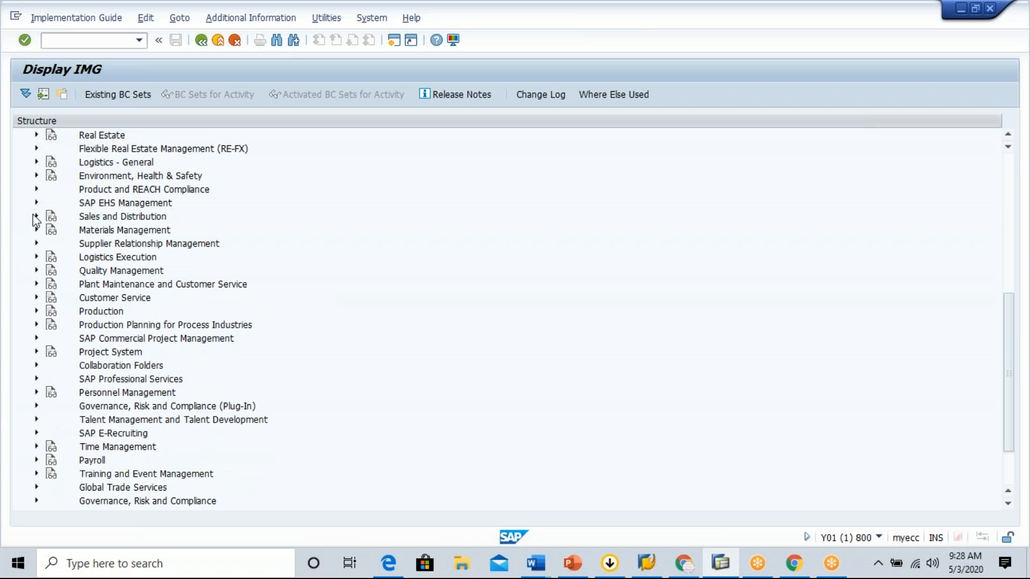
click(123, 249)
click(137, 263)
click(37, 257)
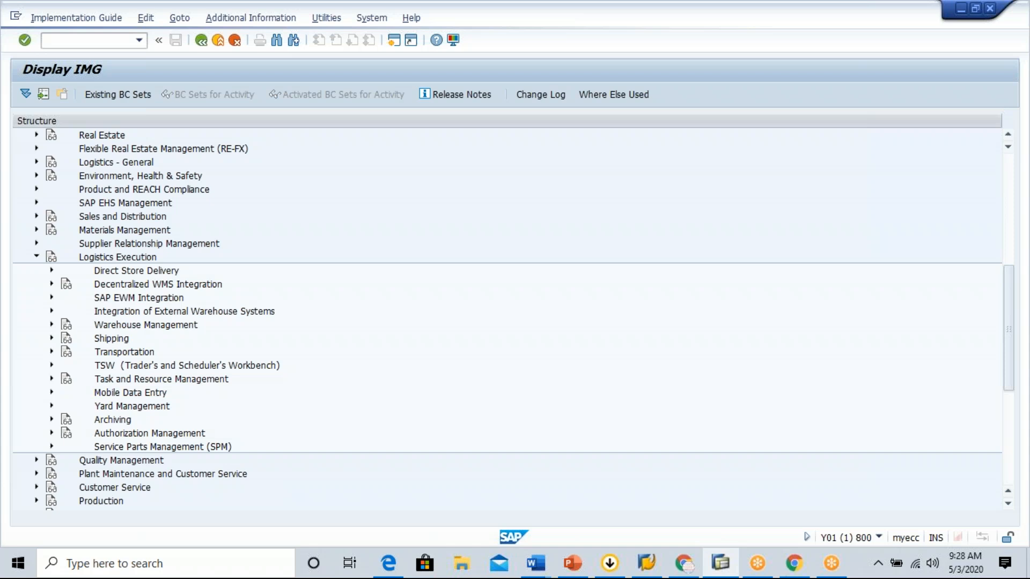
Step: Expand Shipping under Logistics Execution, including its Basic Shipping Functions node
click(110, 340)
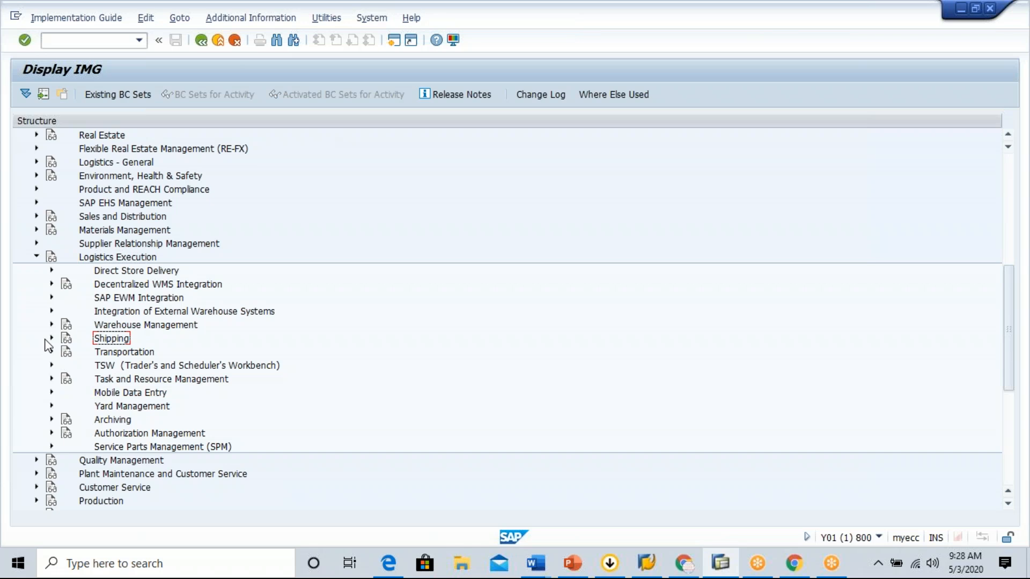
click(127, 258)
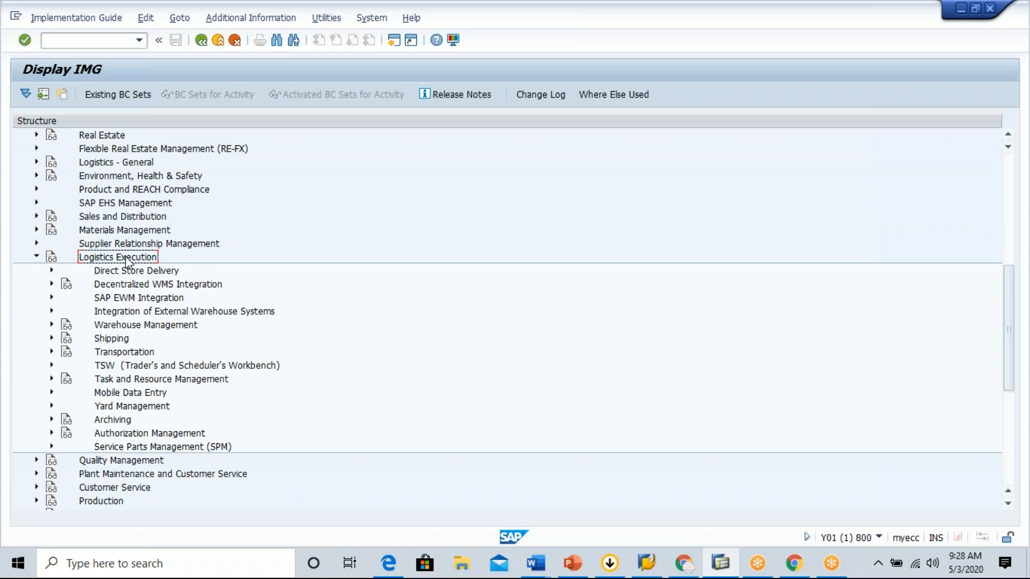
click(170, 326)
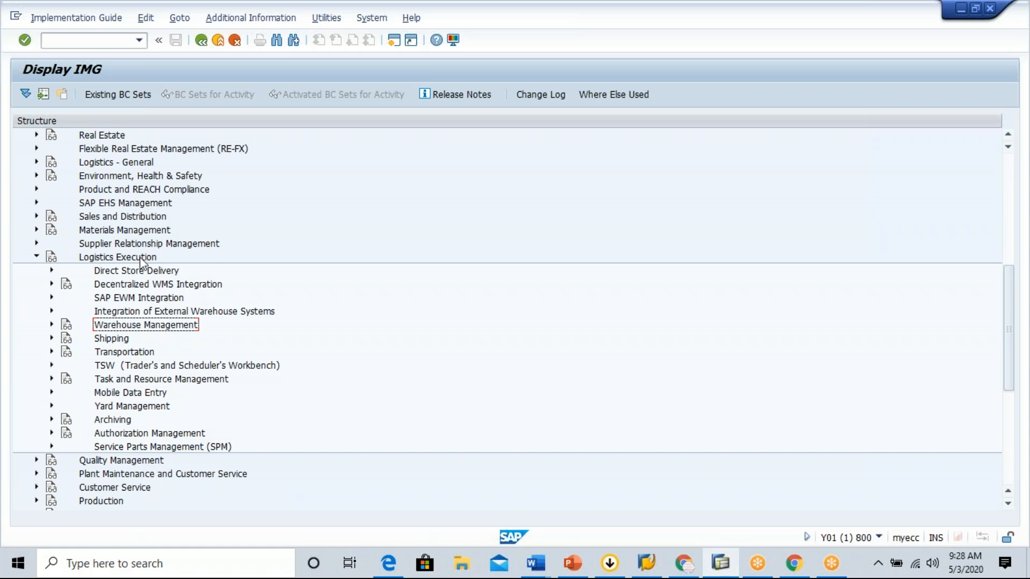
click(115, 344)
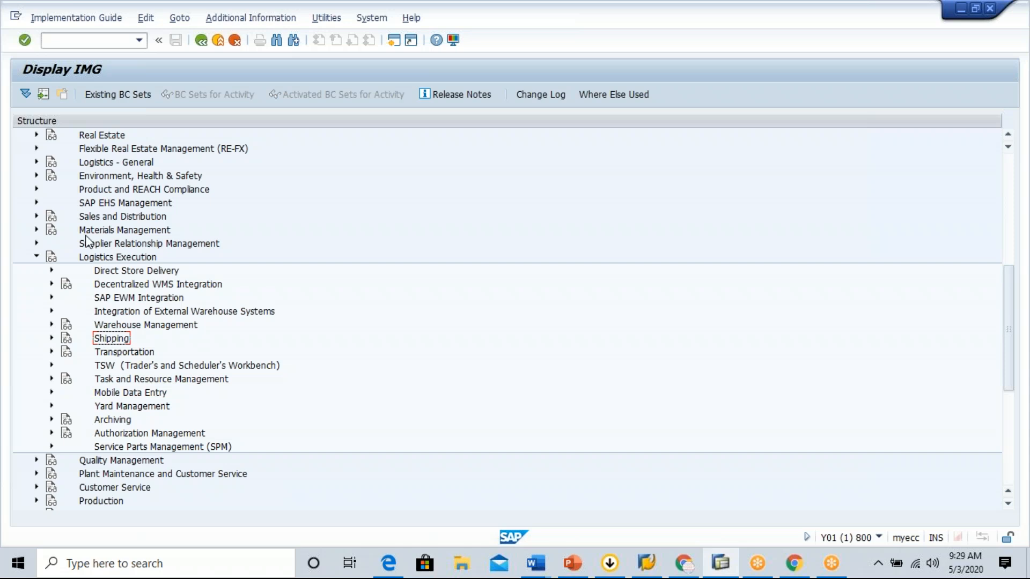
click(120, 356)
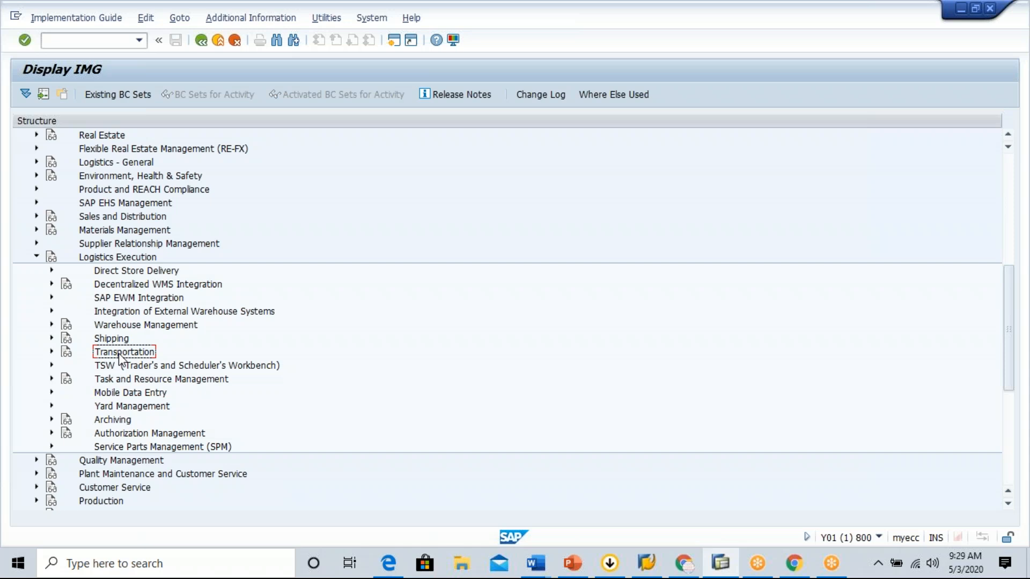
click(111, 341)
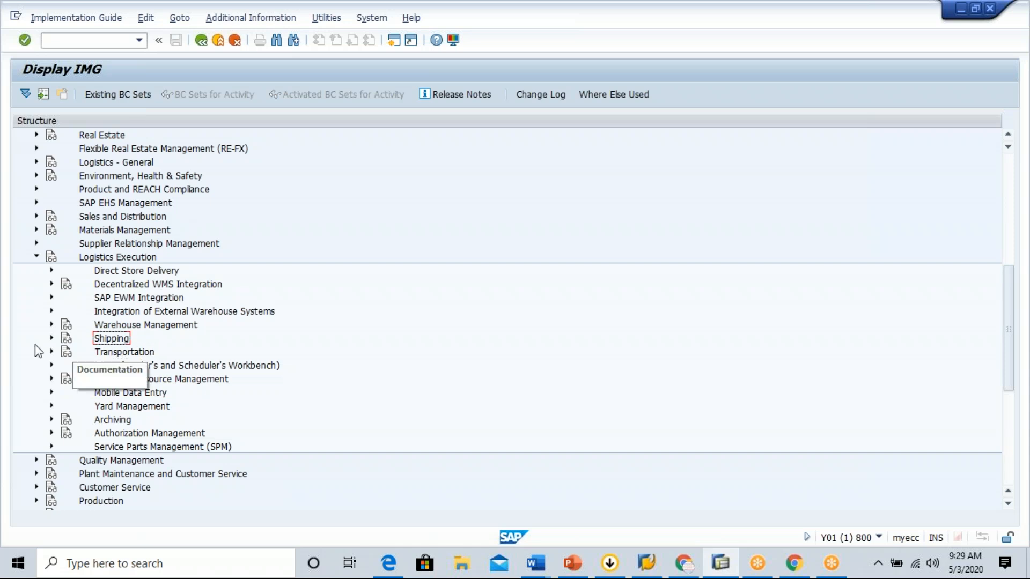
click(52, 338)
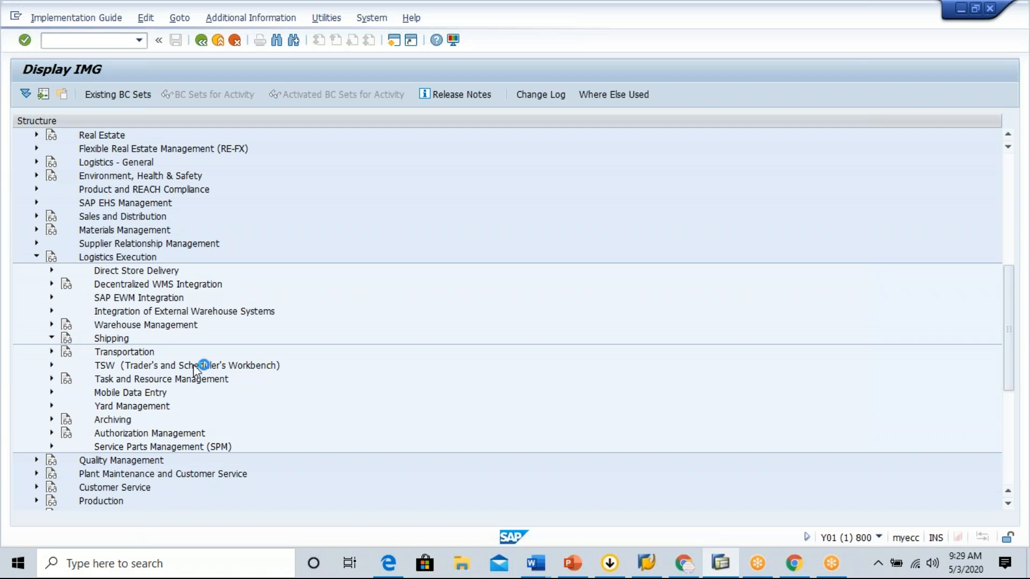
click(161, 355)
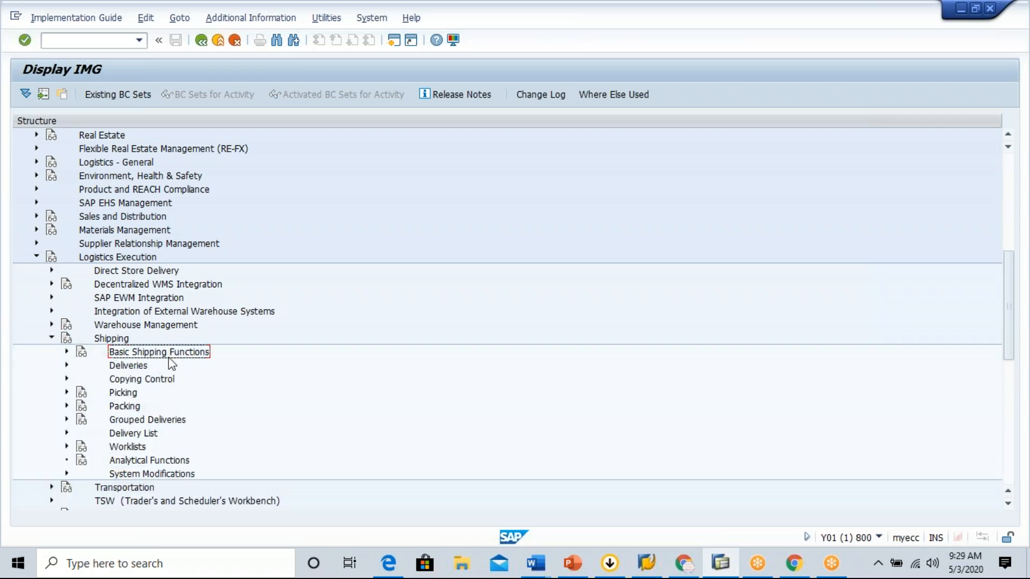
click(67, 353)
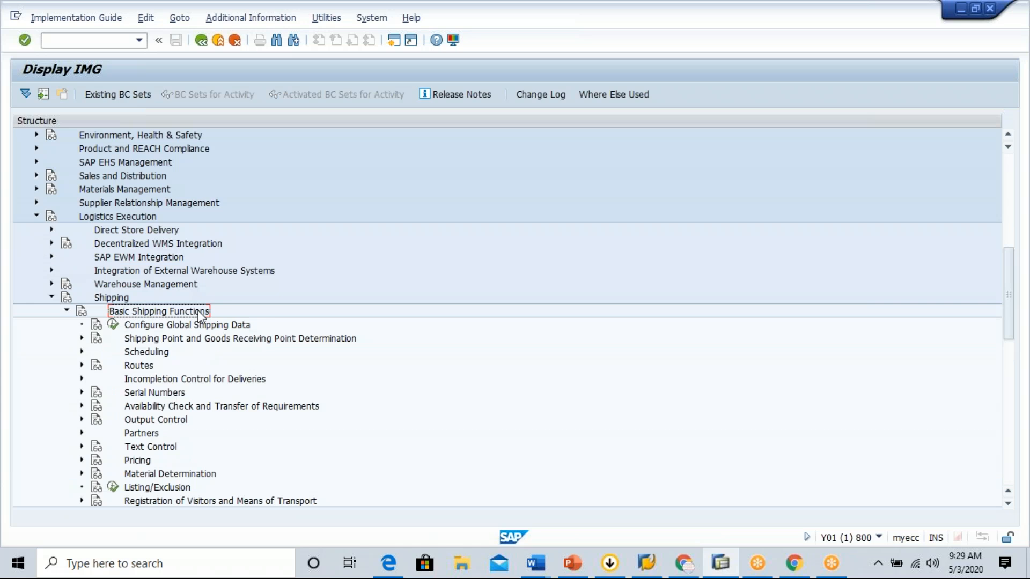
Step: Expand Routes and Define Routes under Basic Shipping Functions, and open the Define Routes and Stages activity
click(139, 369)
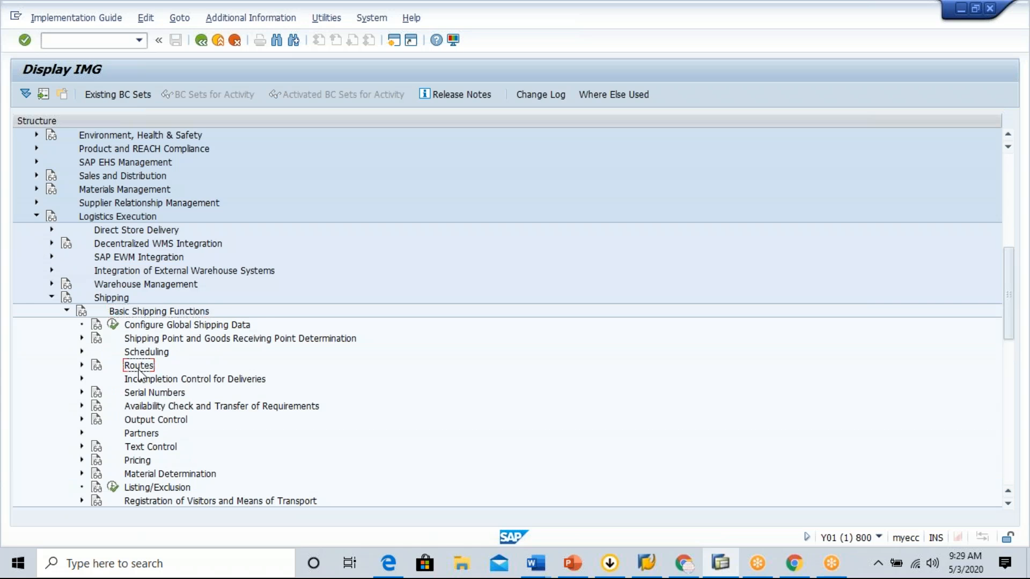
click(187, 342)
click(135, 370)
click(82, 365)
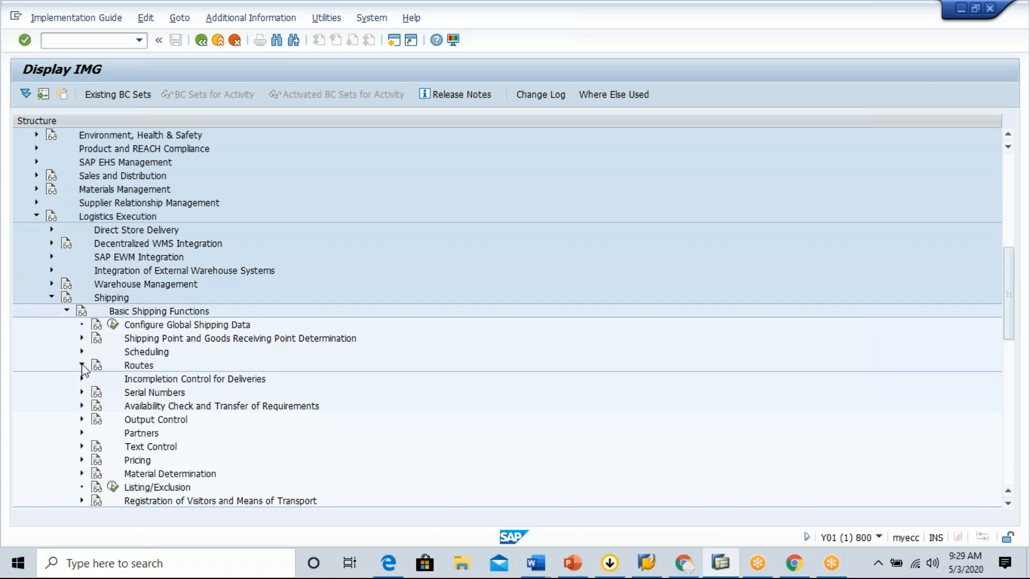
click(174, 380)
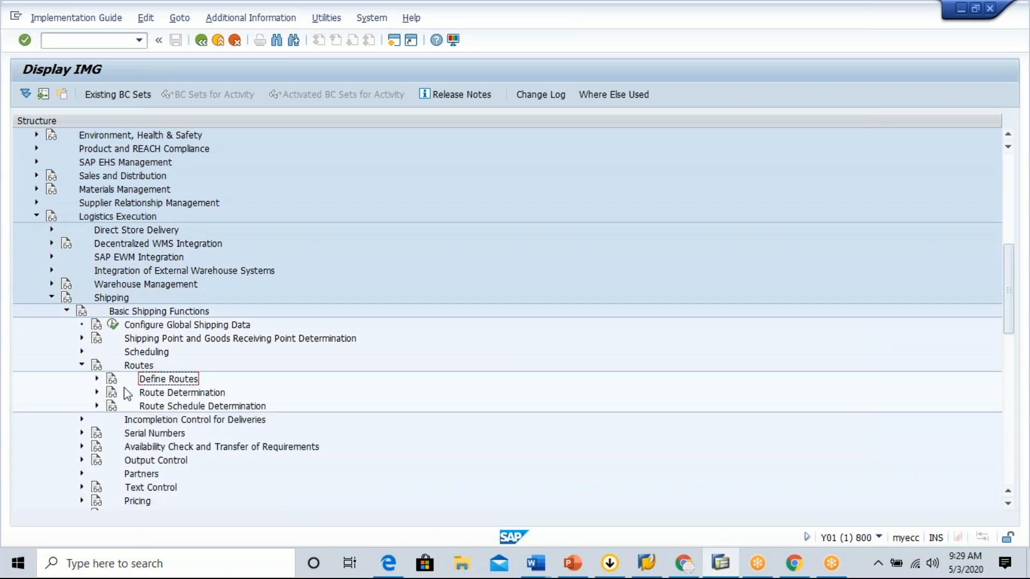
click(97, 380)
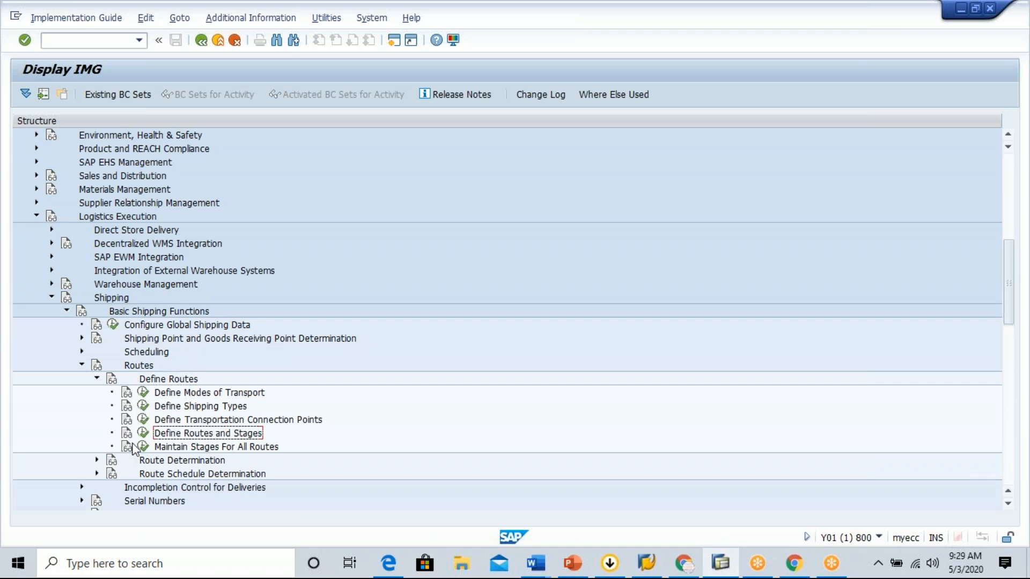
click(143, 433)
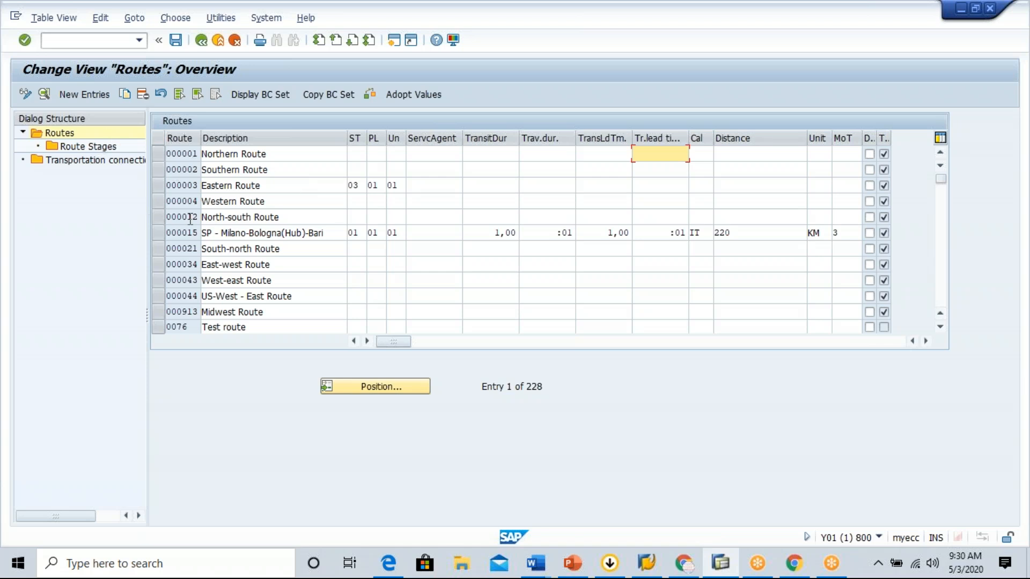
Step: Copy the US-West - East Route entry 000044 and set the new route's key to GB0000
click(158, 217)
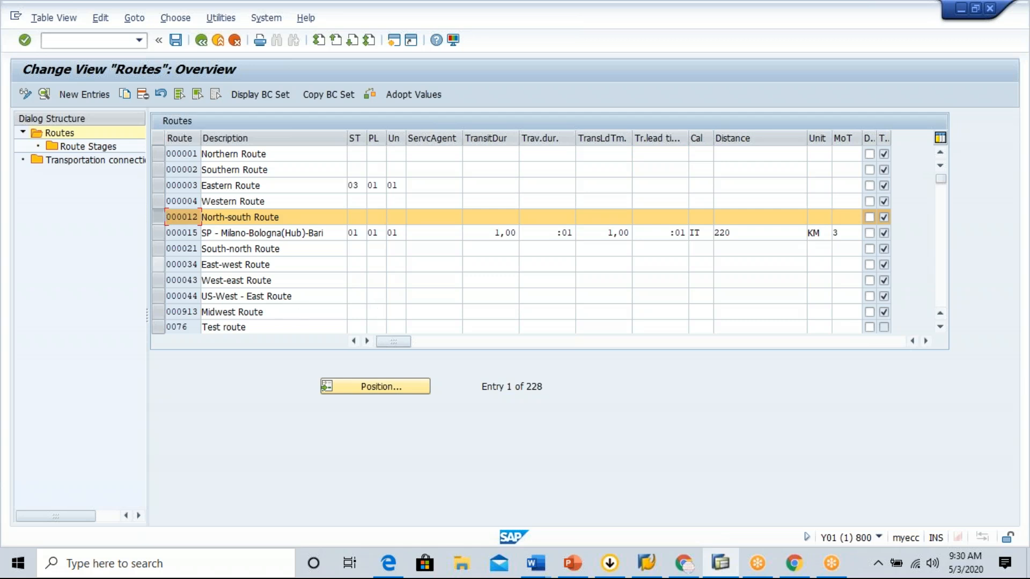
click(158, 218)
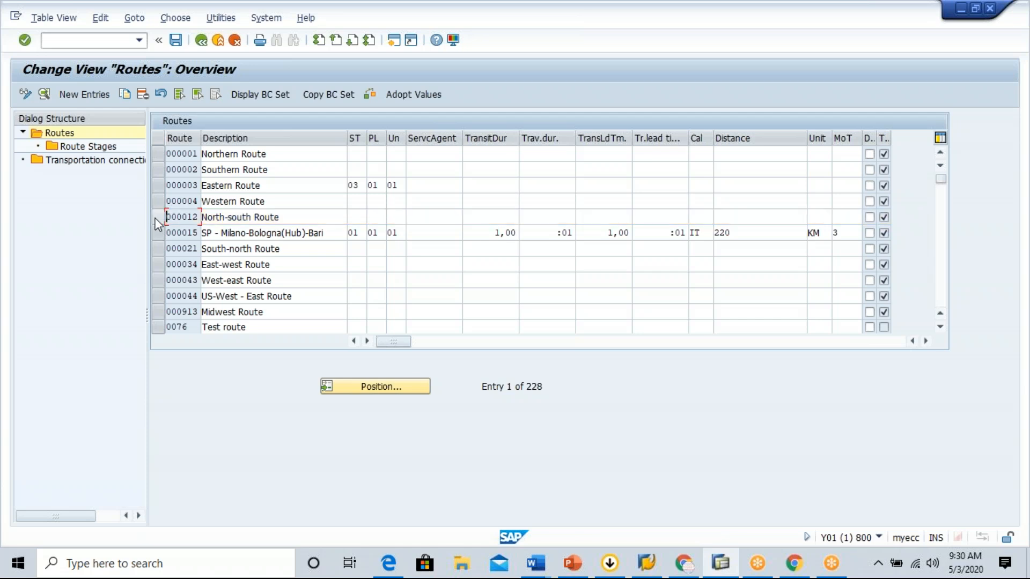
click(158, 297)
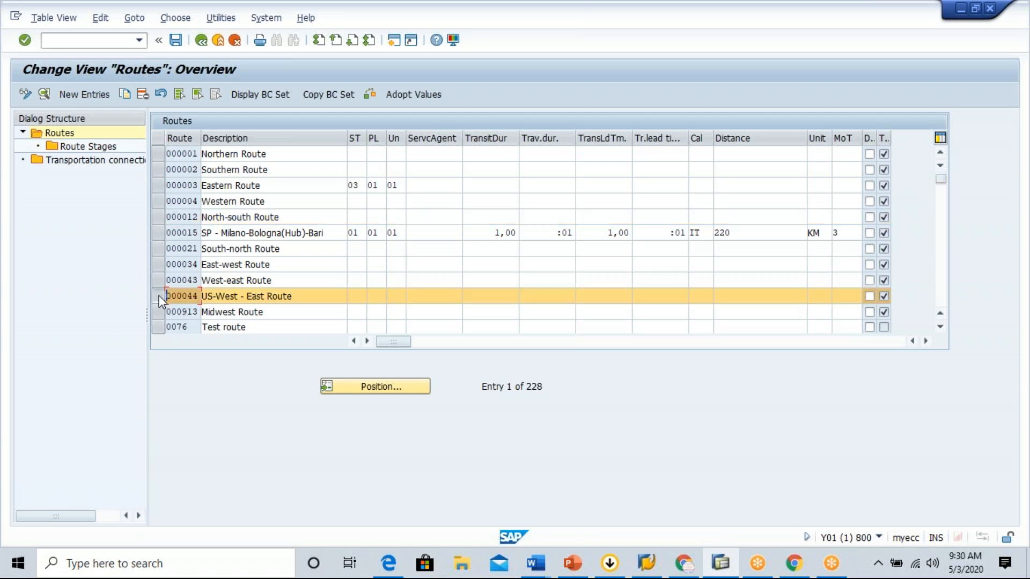
click(125, 95)
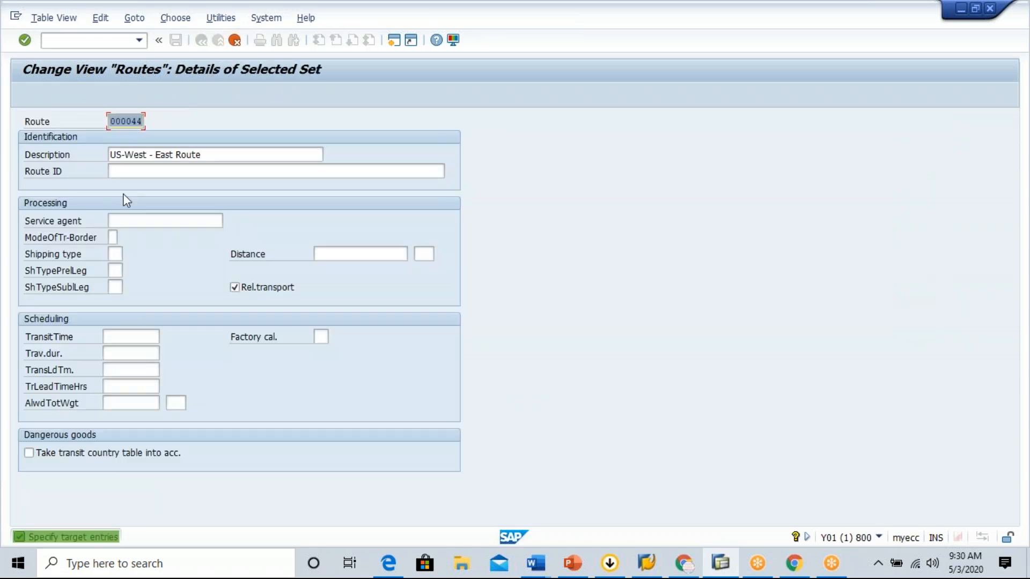
click(122, 121)
key(BackSpace)
key(BackSpace)
text(GB)
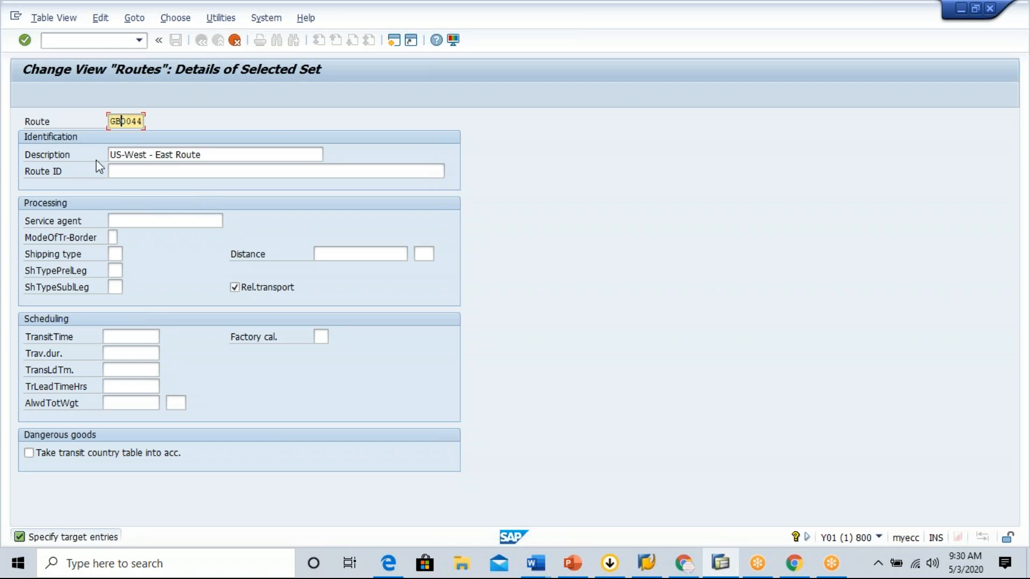
click(134, 125)
key(Delete)
text(00)
Step: Replace the copied route's description with "Genovus East and West Transportation Rt" and confirm the copy
click(230, 155)
key(BackSpace)
key(BackSpace)
key(BackSpace)
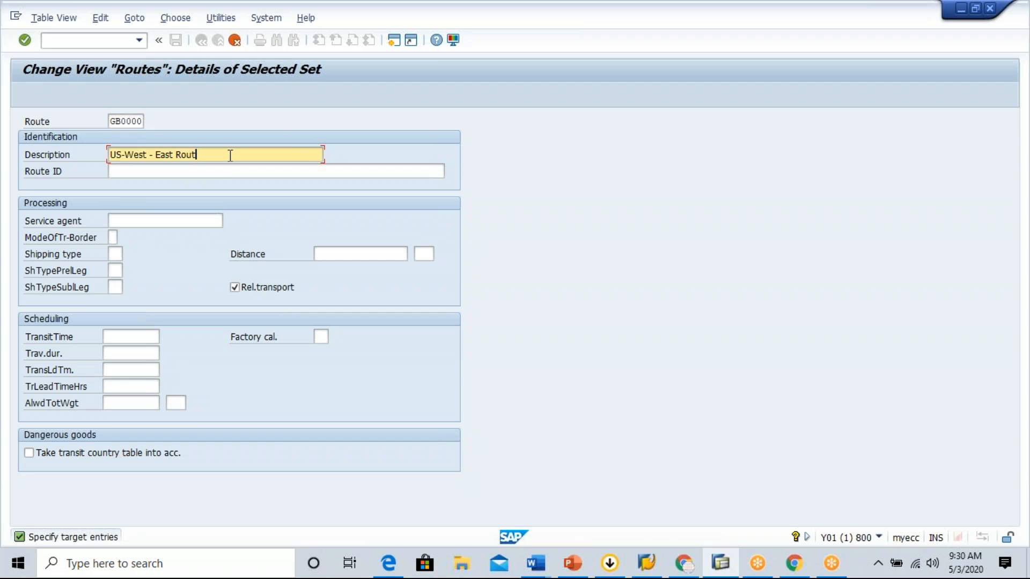
key(BackSpace)
key(BackSpace)
key(BackSpace)
key(BackSpace)
key(BackSpace)
key(BackSpace)
key(BackSpace)
key(BackSpace)
key(BackSpace)
key(BackSpace)
key(BackSpace)
key(BackSpace)
key(BackSpace)
key(BackSpace)
key(BackSpace)
key(BackSpace)
key(BackSpace)
text(Genovus)
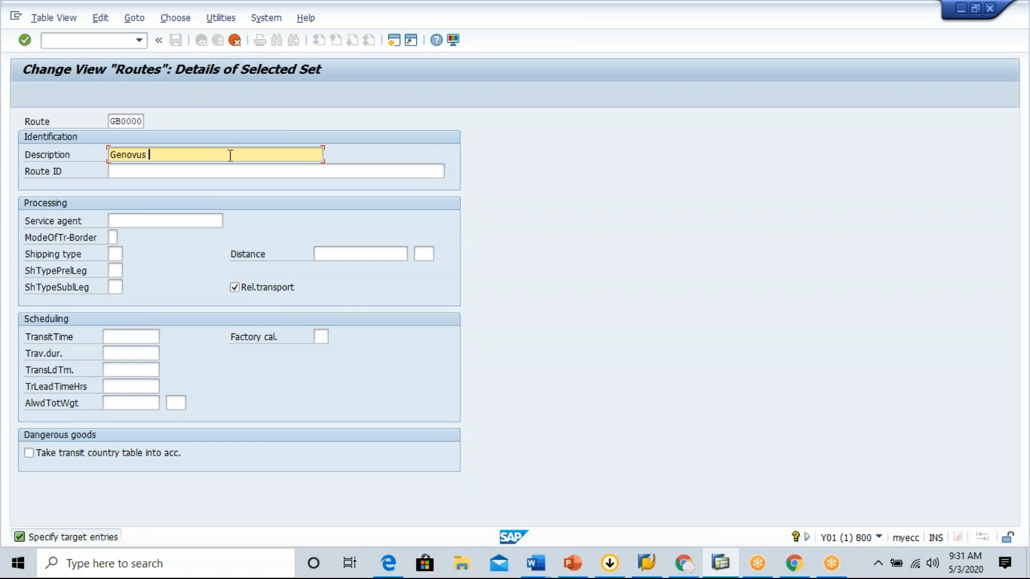
text( East and West Transportation ROu)
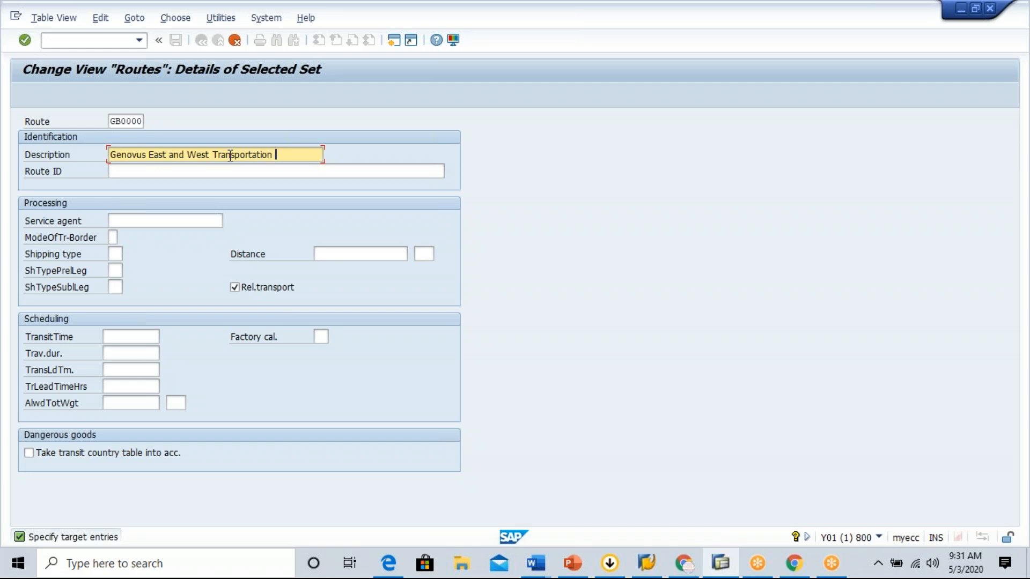
key(BackSpace)
key(BackSpace)
key(BackSpace)
text(Rou)
key(BackSpace)
key(BackSpace)
text(t)
key(Return)
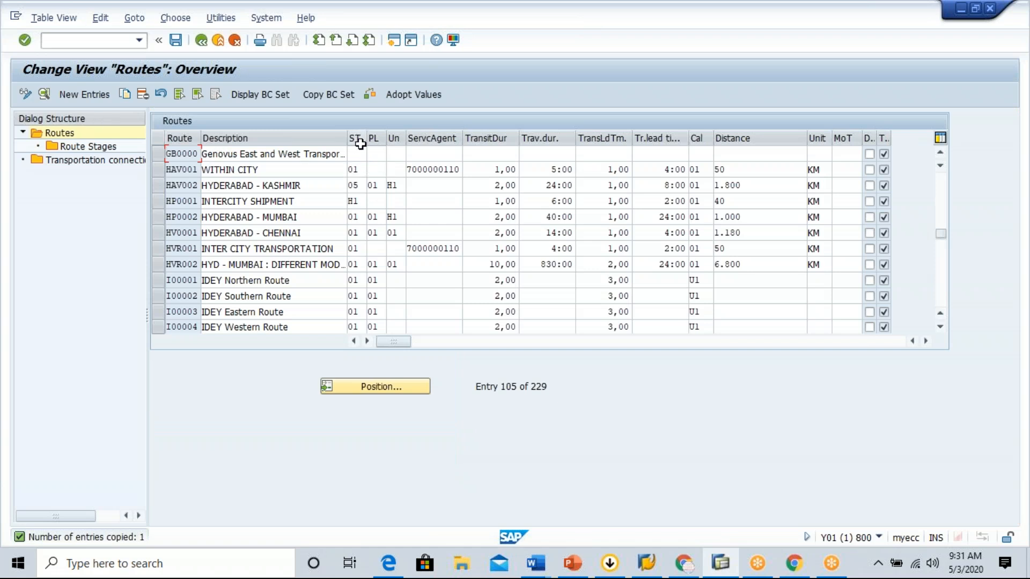
Step: Open the details of route GB0000 and examine its shipping type, distance, transit time, lead time and factory calendar fields
click(359, 152)
click(157, 152)
click(44, 94)
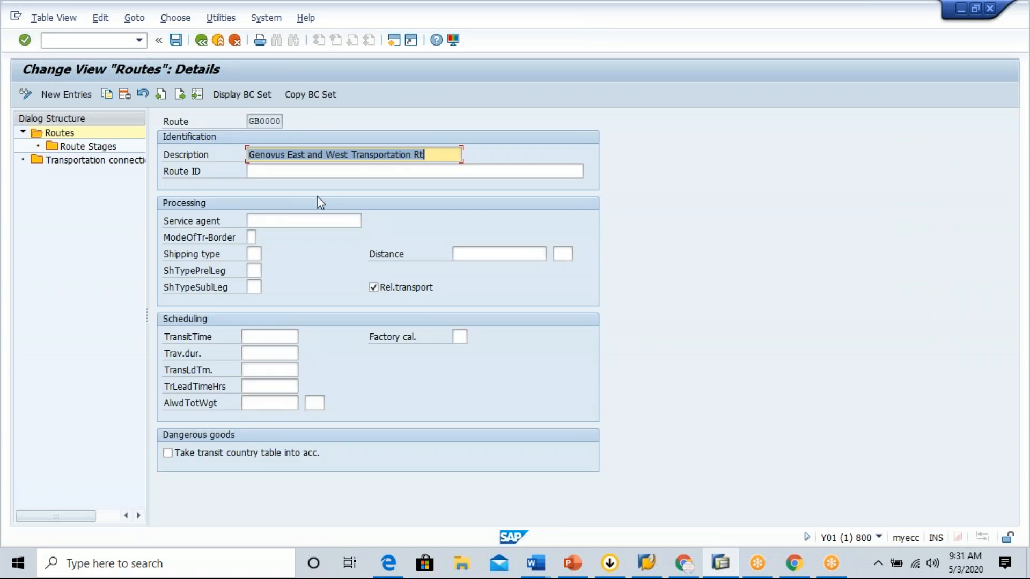
click(255, 253)
click(275, 334)
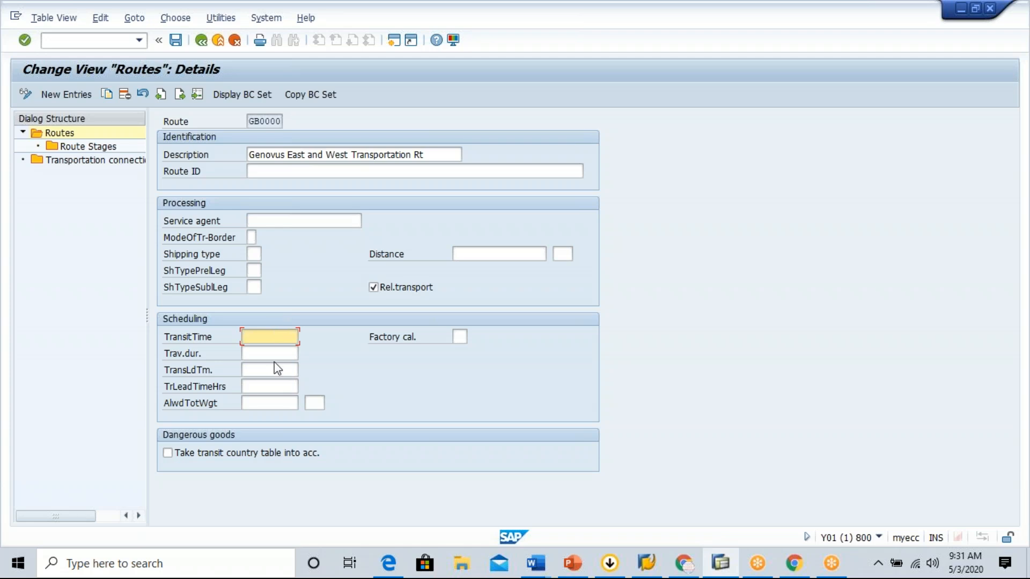
click(281, 352)
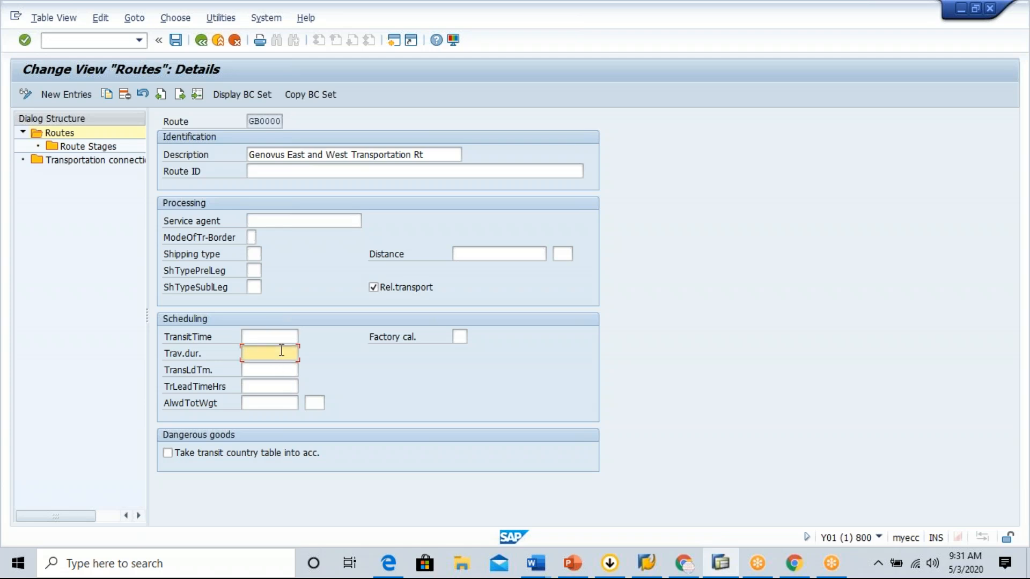
click(278, 385)
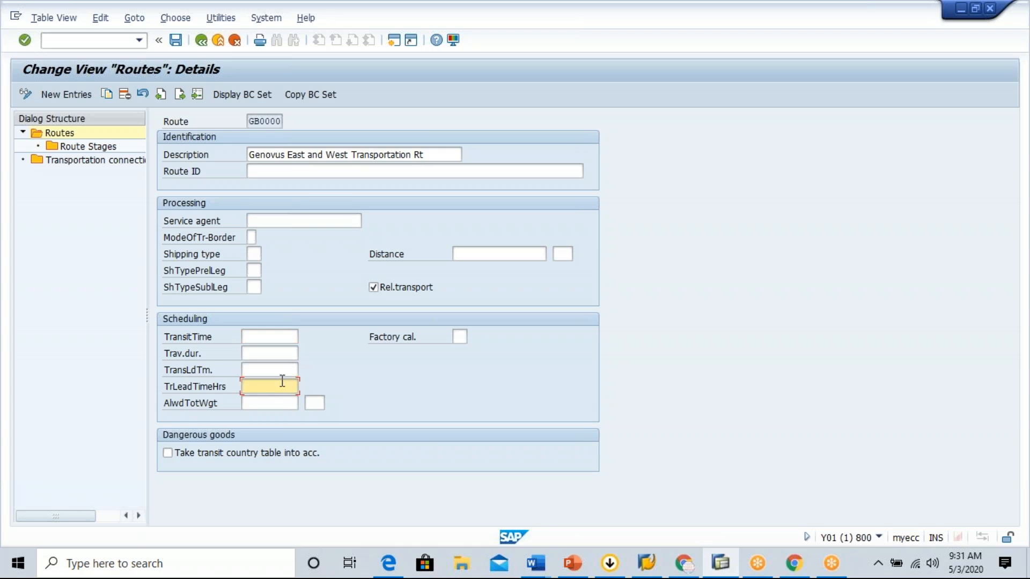
click(460, 337)
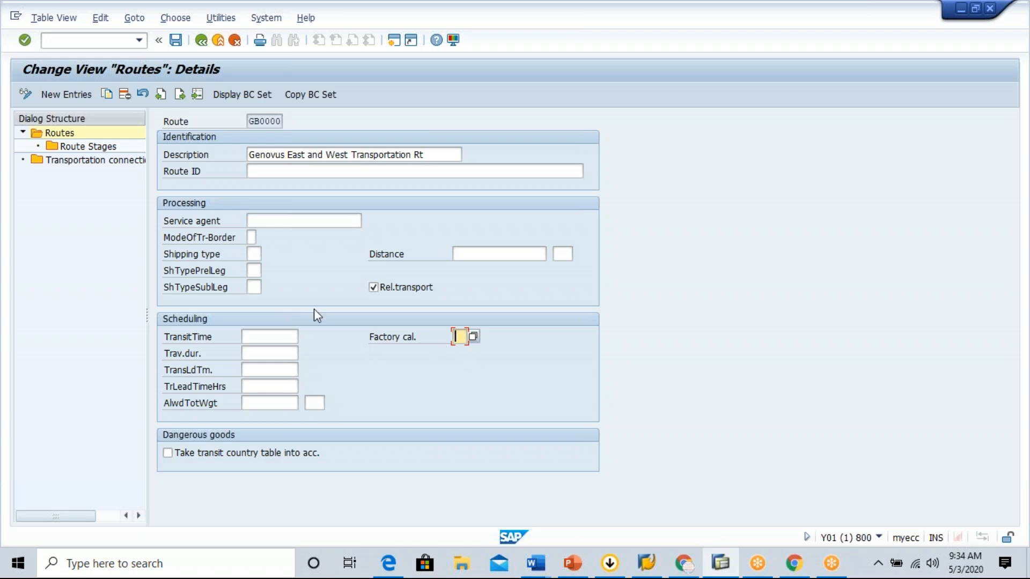
click(468, 254)
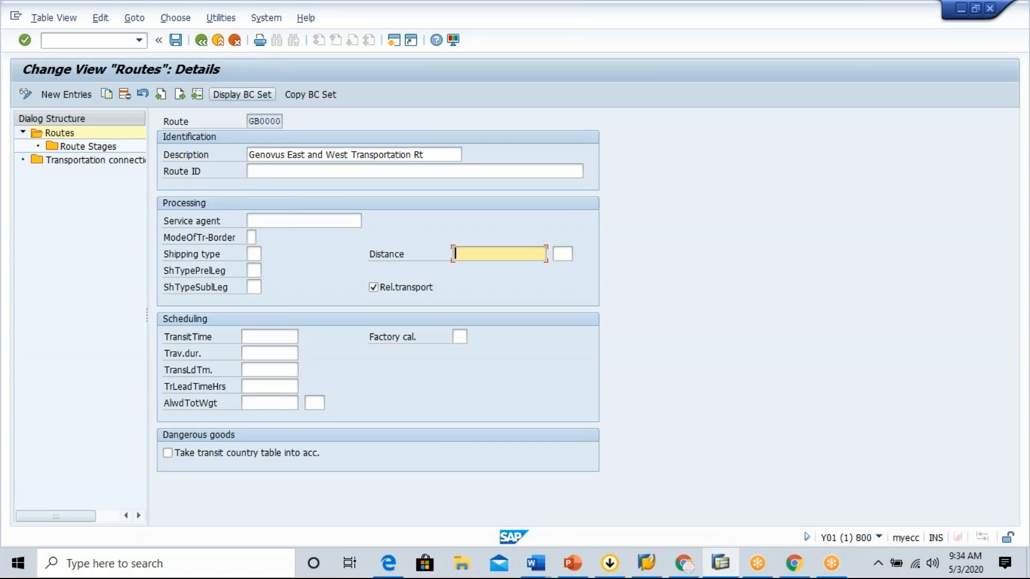
click(264, 121)
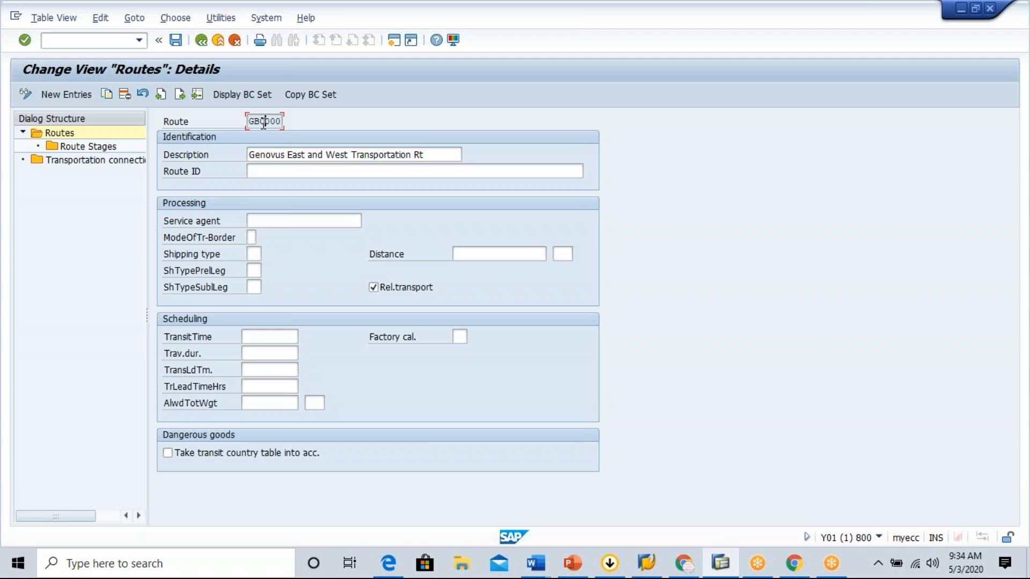
Step: Open the route stages overview for route GB0000
double_click(88, 145)
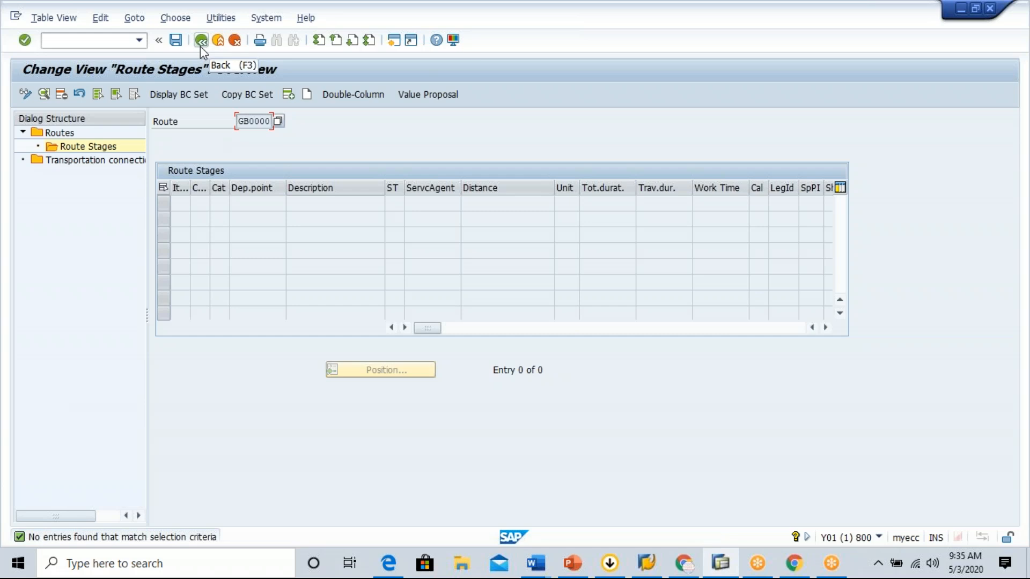
double_click(241, 121)
click(258, 121)
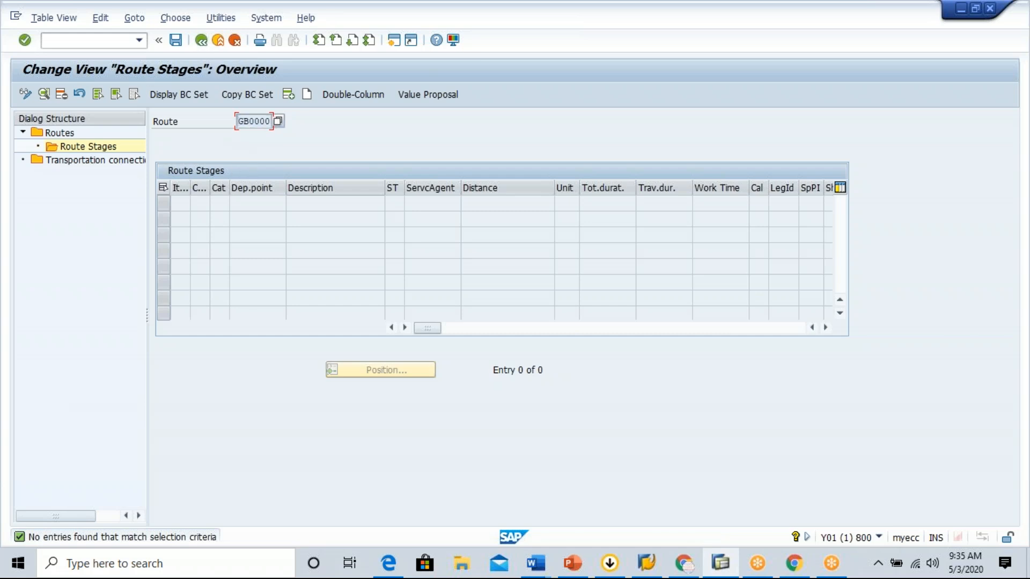
Step: Return to the routes overview, exit the route maintenance and save route GB0000 under customizing request Y01K905528
click(201, 40)
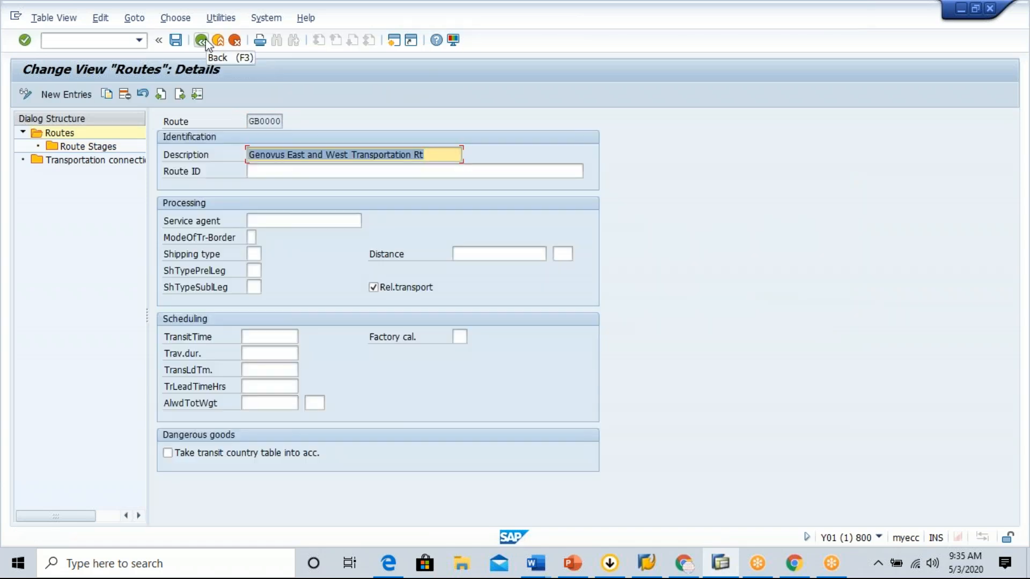
click(201, 41)
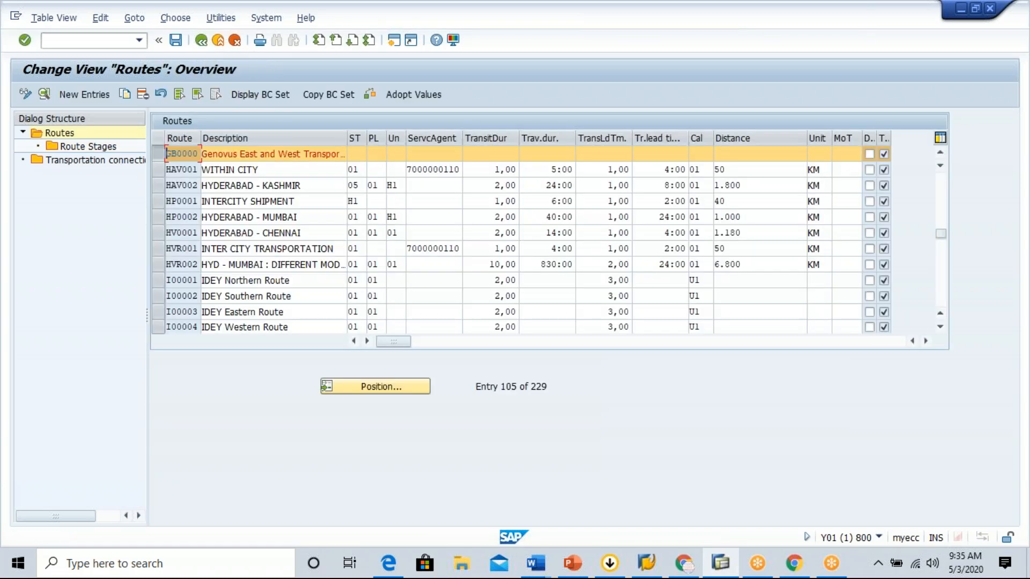
click(282, 154)
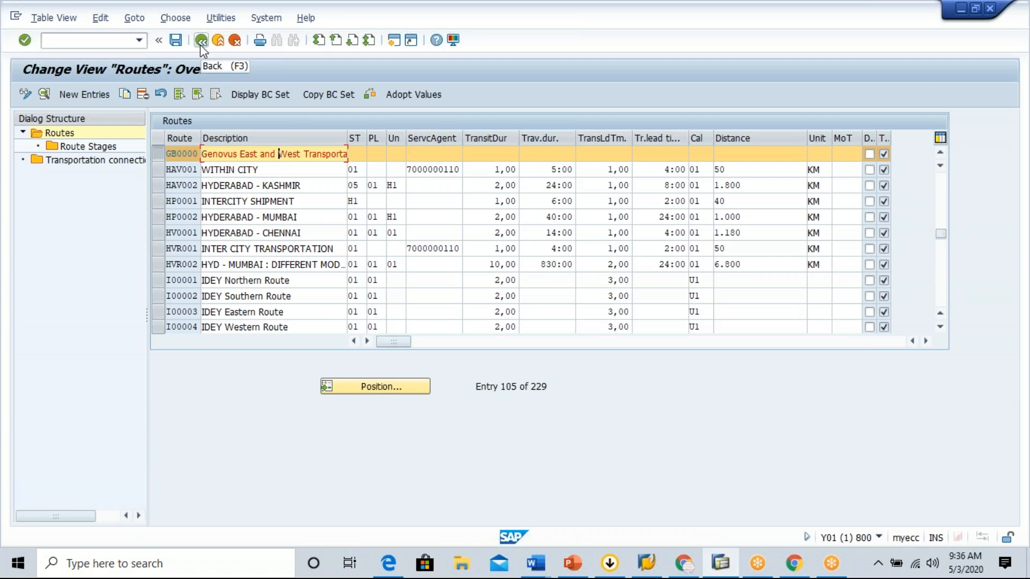
click(160, 157)
click(160, 156)
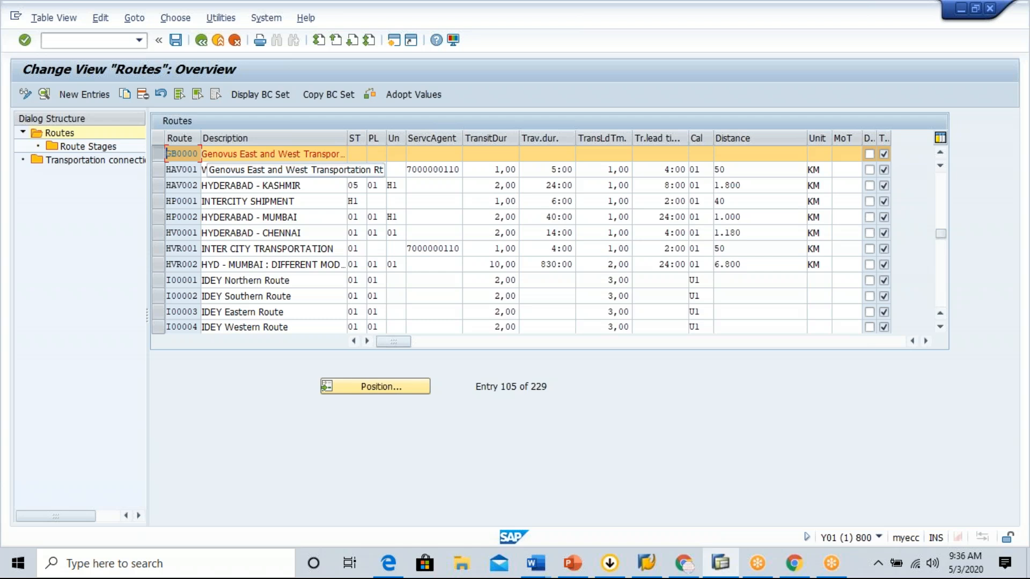
click(202, 42)
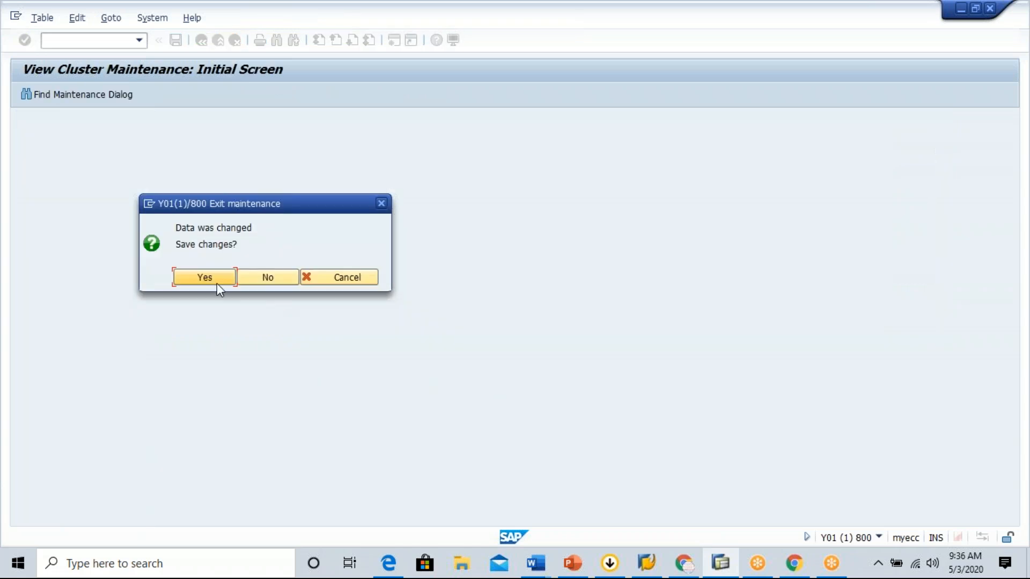
click(206, 278)
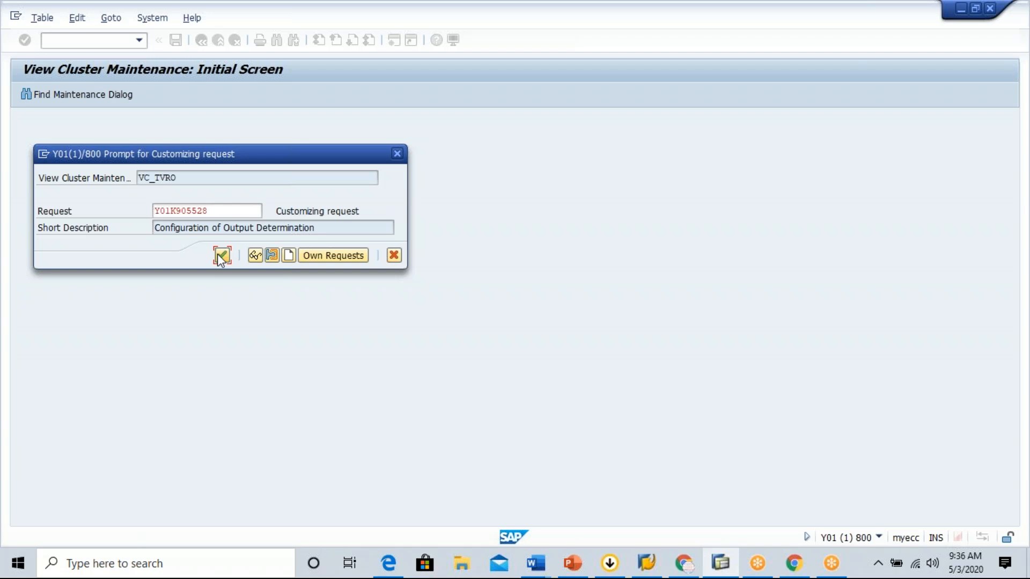
key(Return)
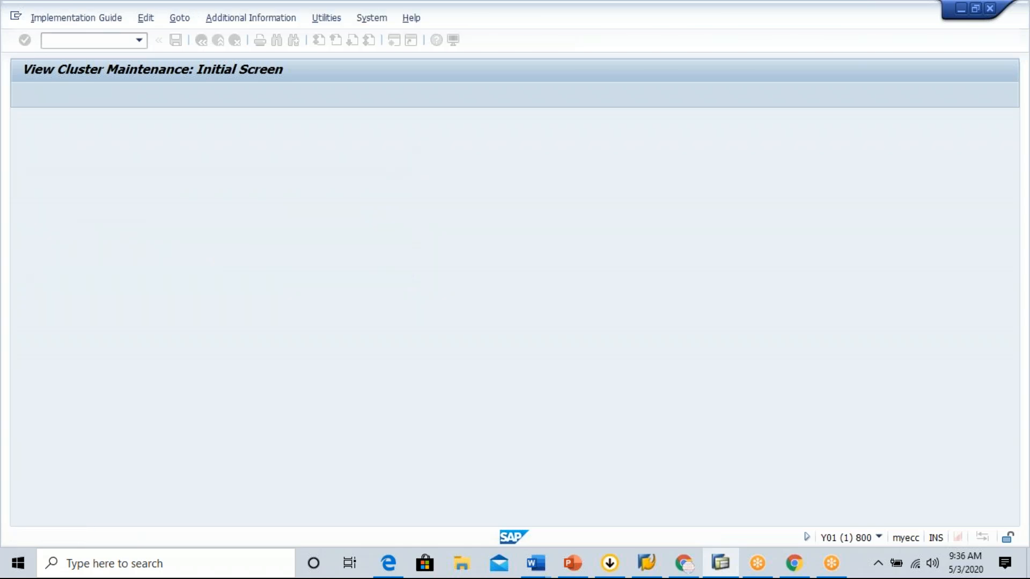
Step: Open the Maintain Route Determination activity under Route Determination in the shipping customizing
scroll(260, 326, down, 3)
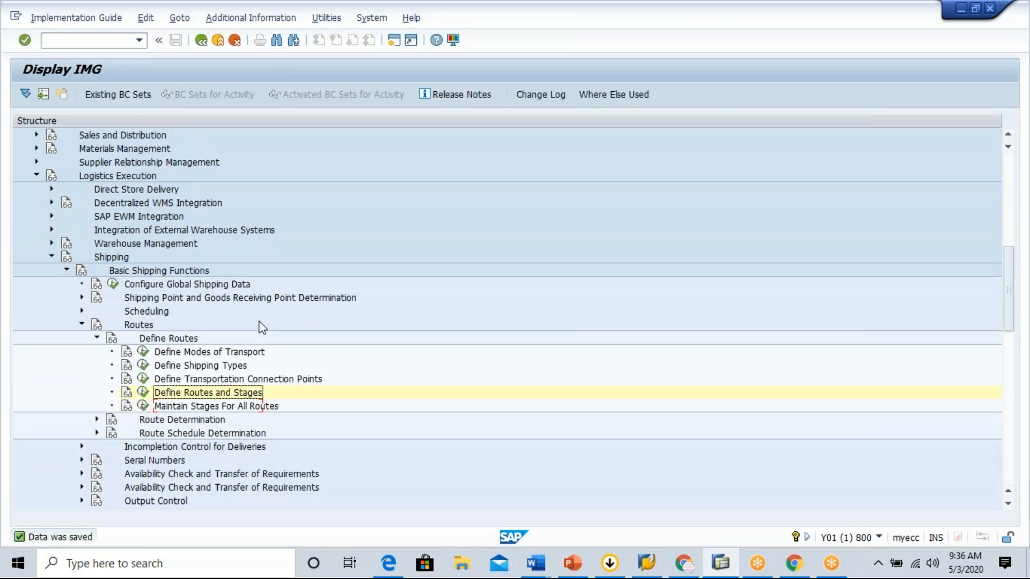
scroll(192, 377, down, 1)
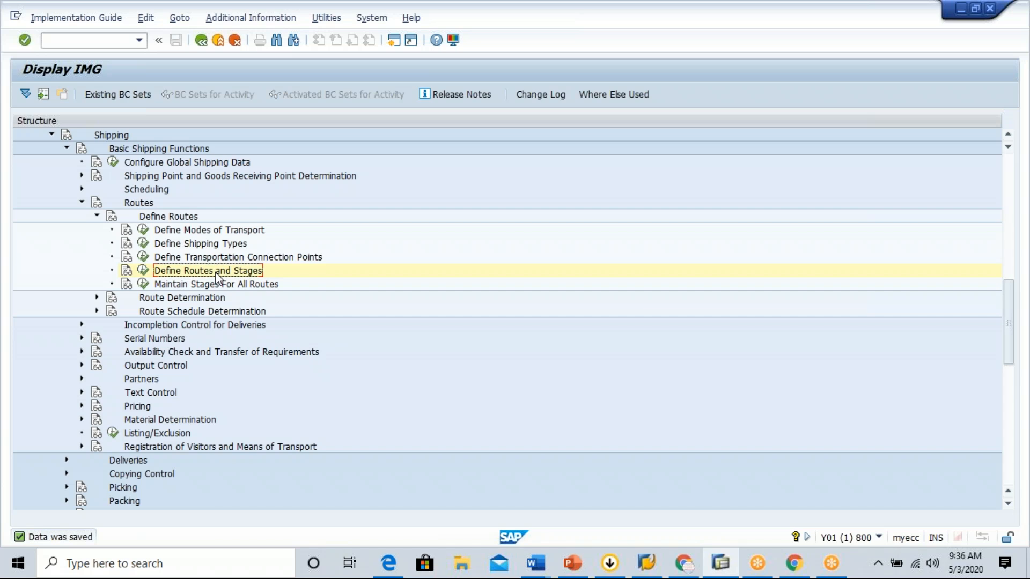
click(199, 300)
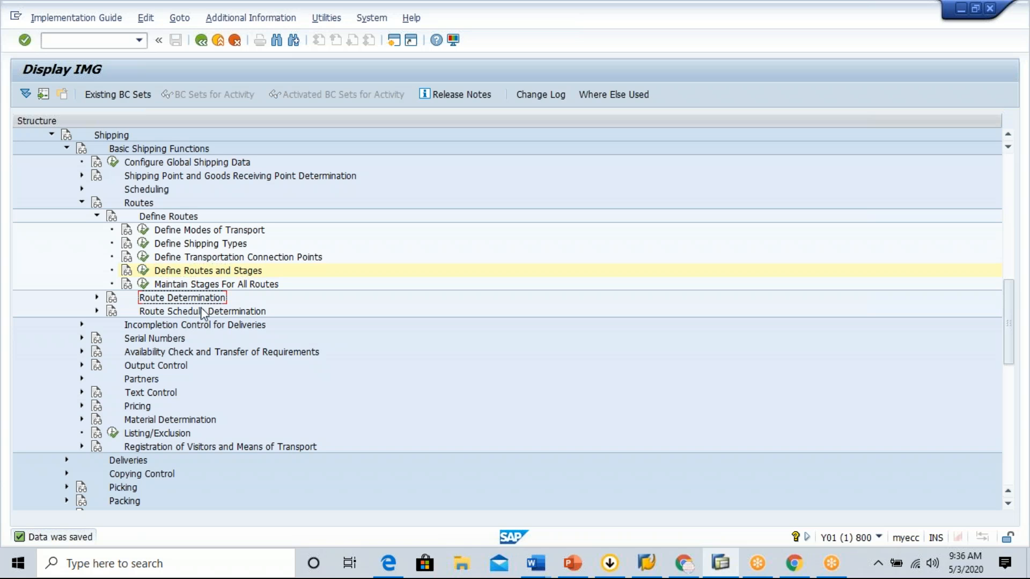
click(97, 298)
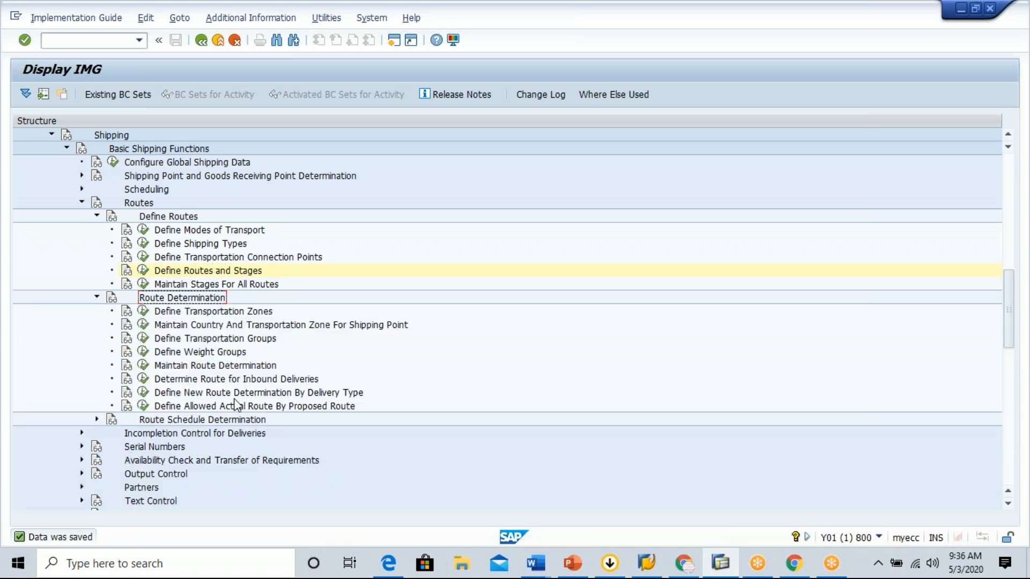
click(241, 367)
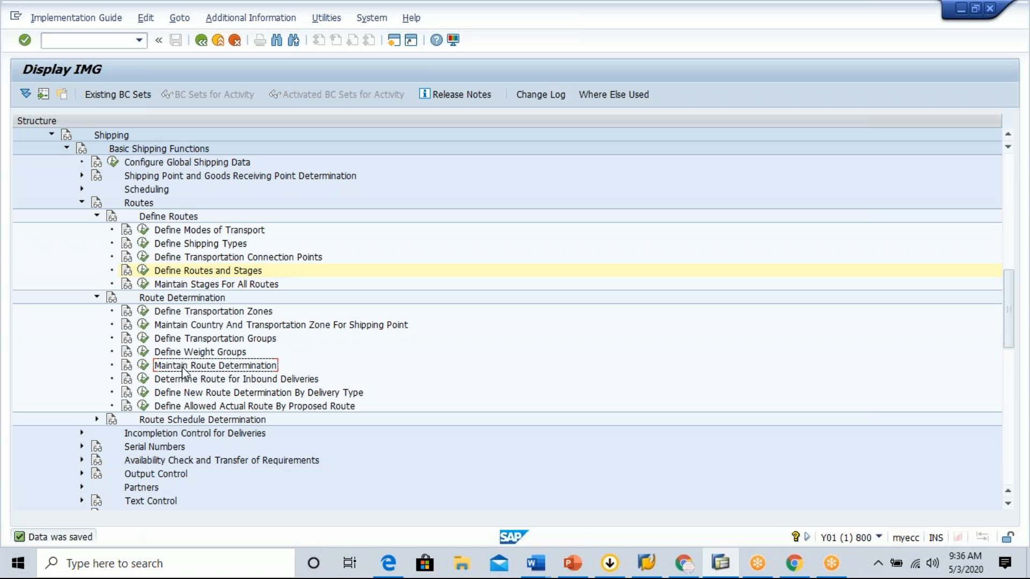
click(143, 366)
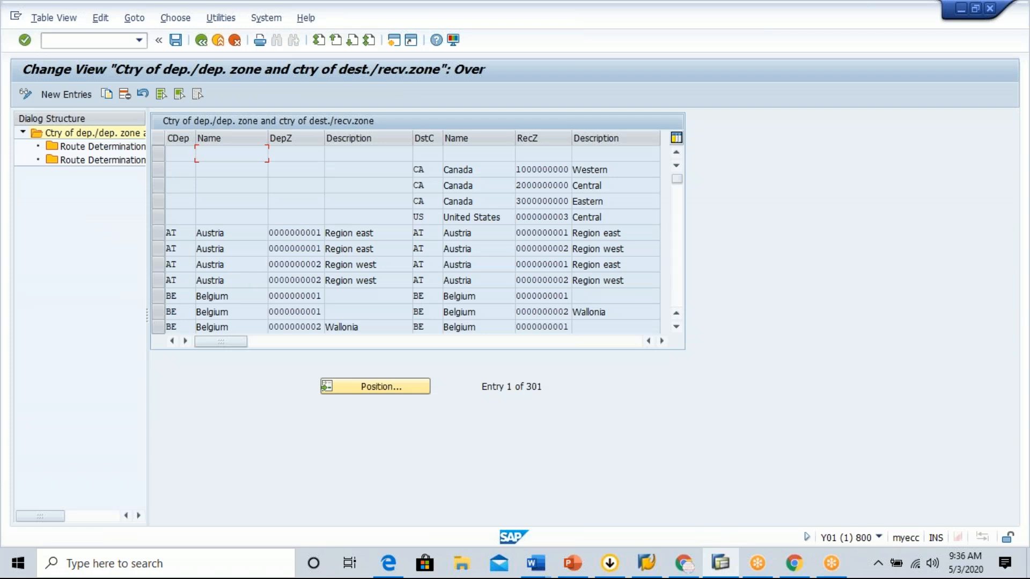
click(384, 390)
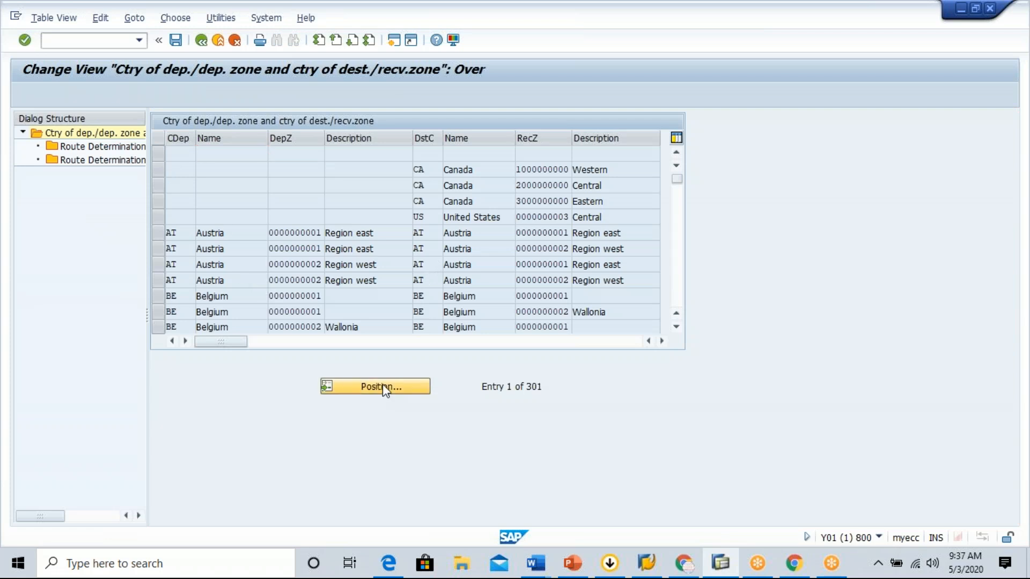
text(0S)
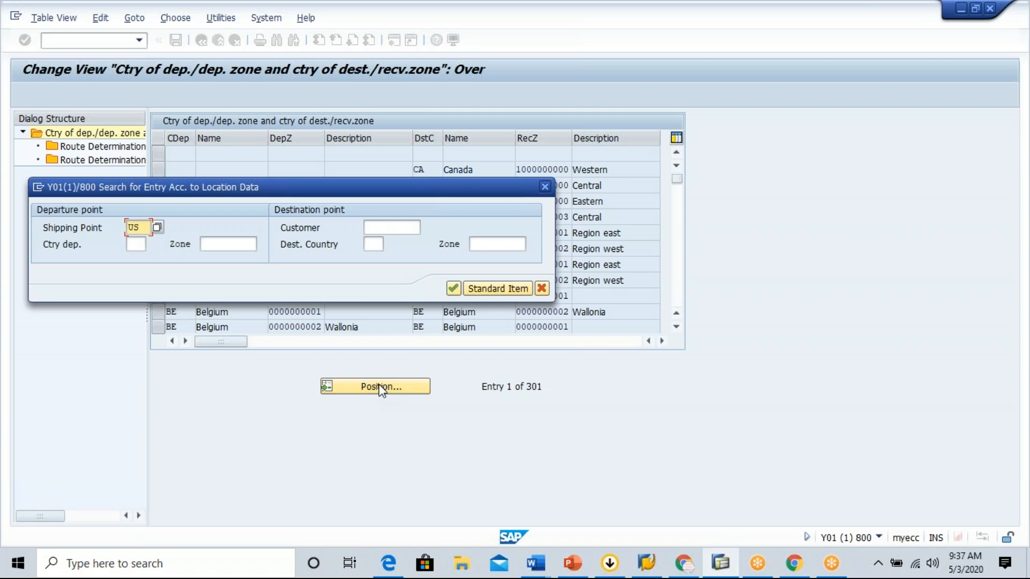
click(454, 290)
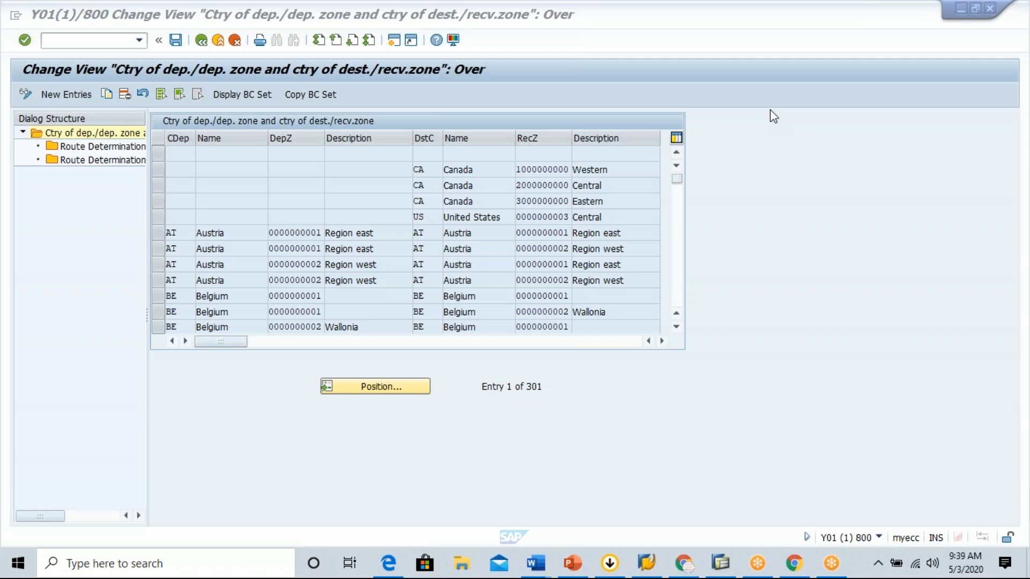
click(376, 382)
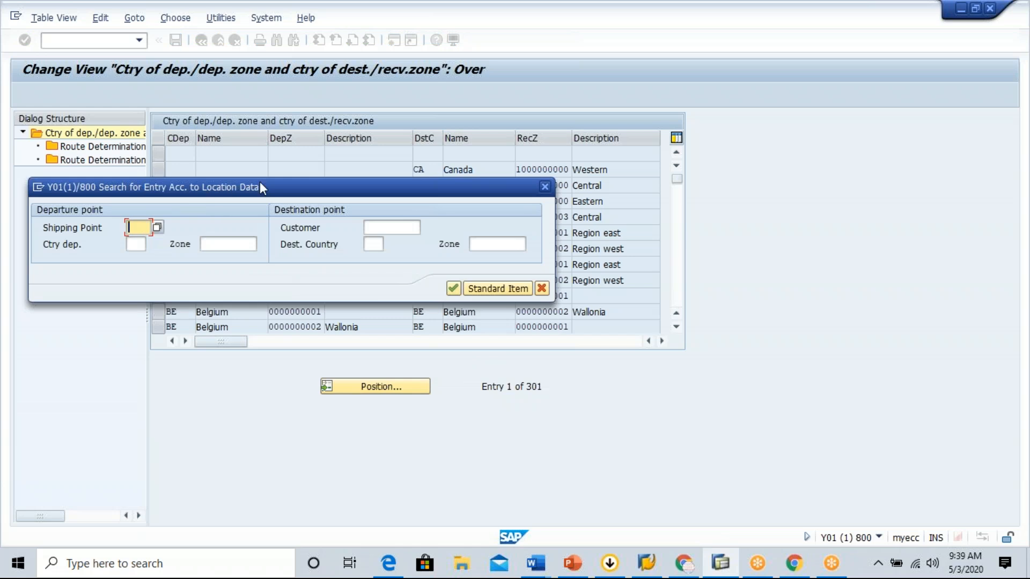
drag(263, 188, 351, 253)
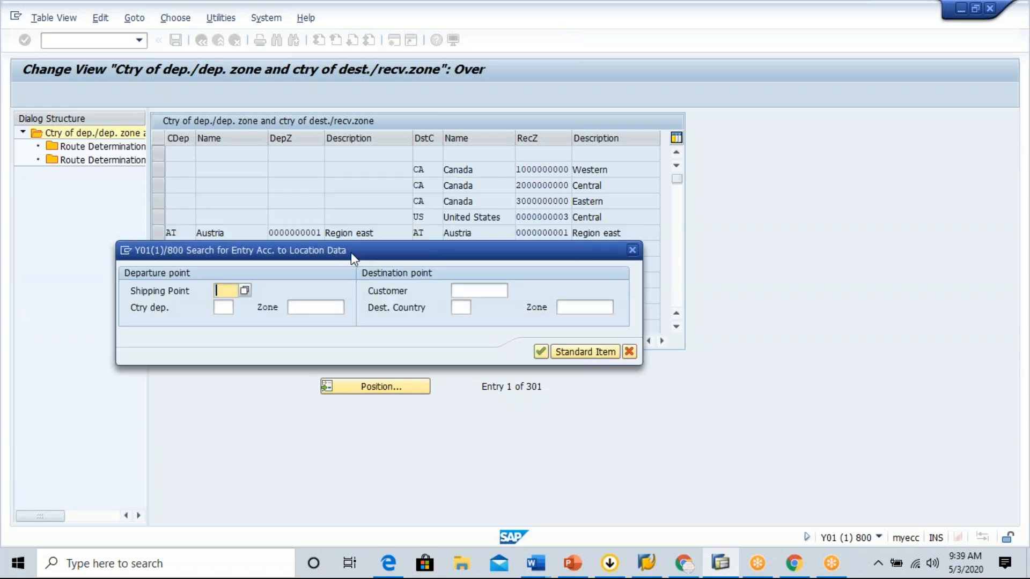
click(632, 250)
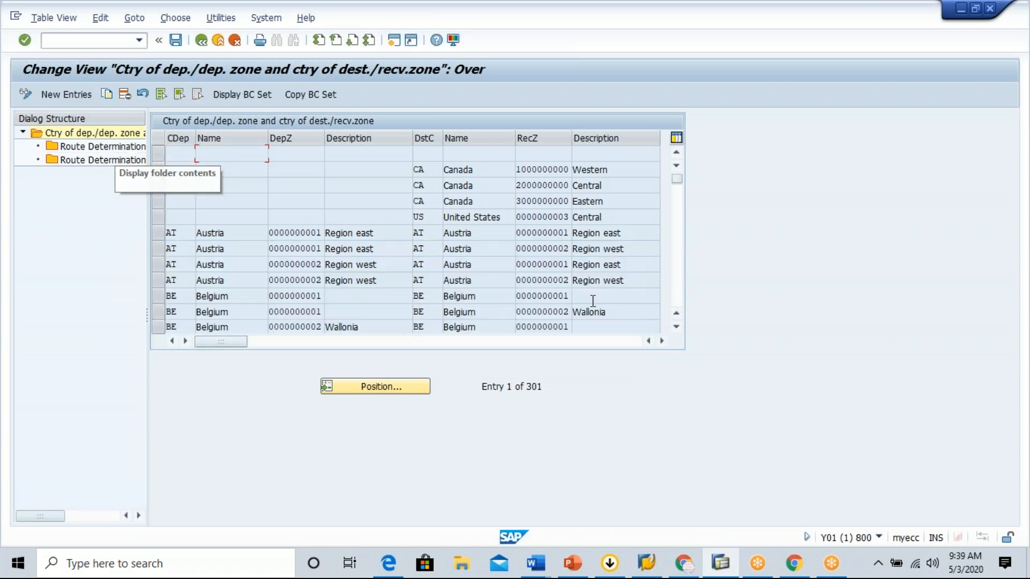
Step: Browse the country and zone combinations and examine the departure and destination zones of the Region Hamburg to Region Berlin entry
scroll(681, 290, down, 2)
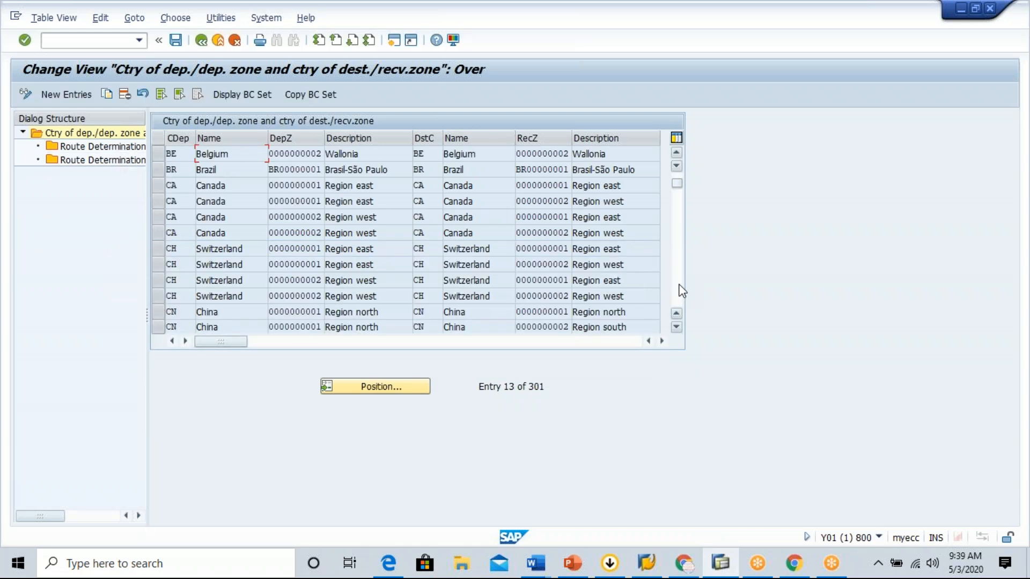
scroll(682, 290, down, 1)
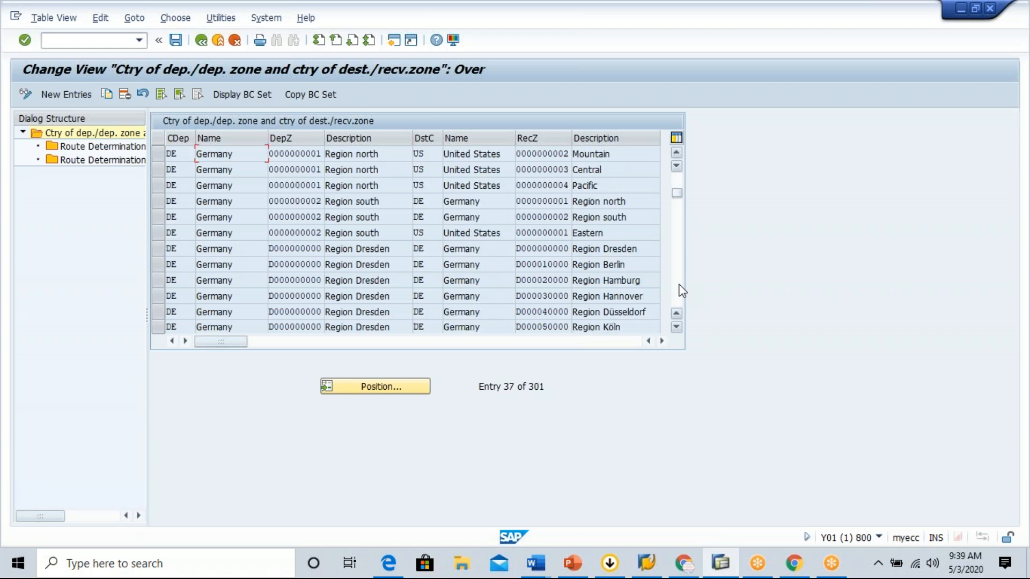
scroll(681, 290, down, 3)
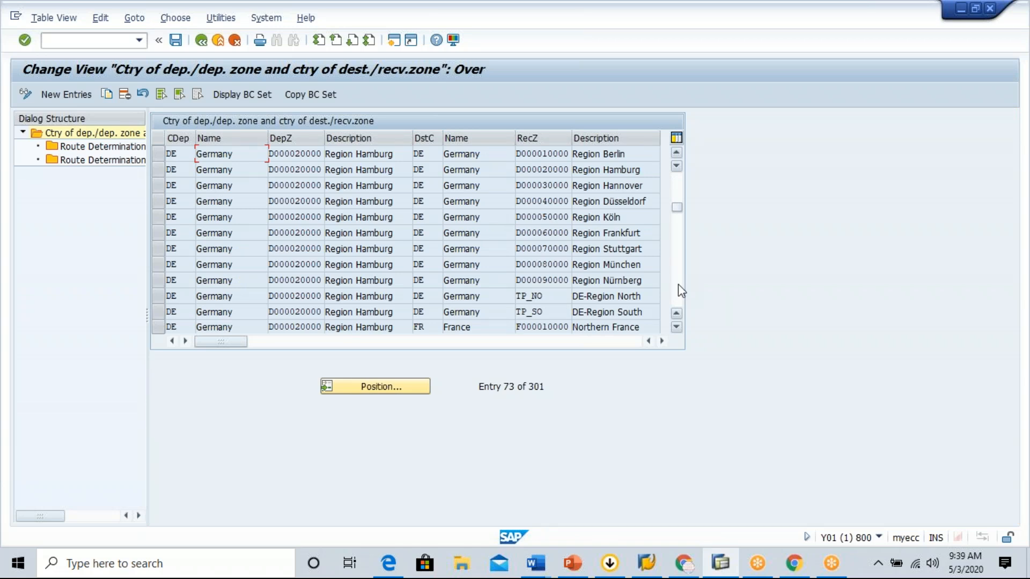
key(alt+Tab)
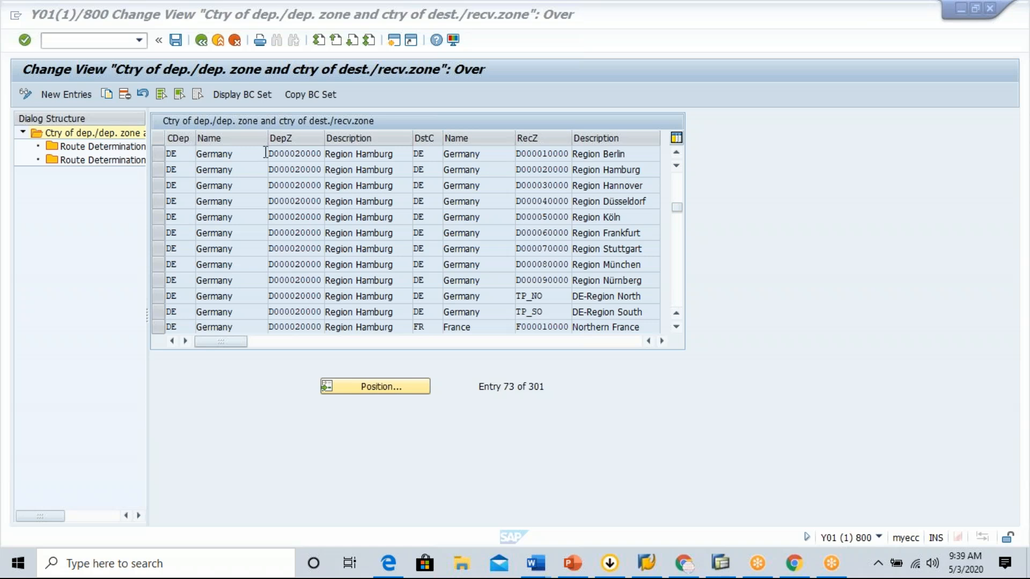
click(184, 153)
click(184, 157)
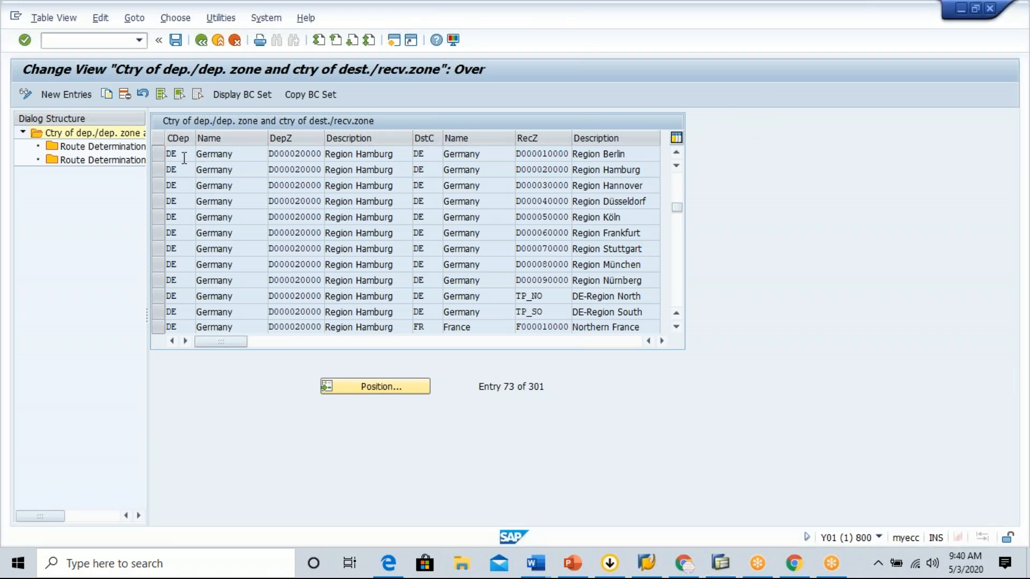
click(285, 152)
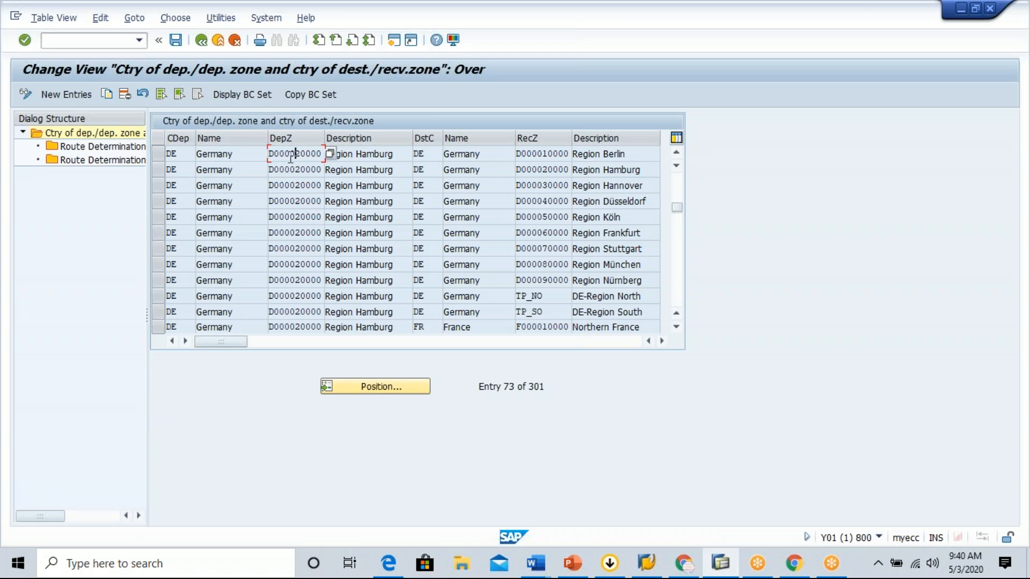
click(431, 153)
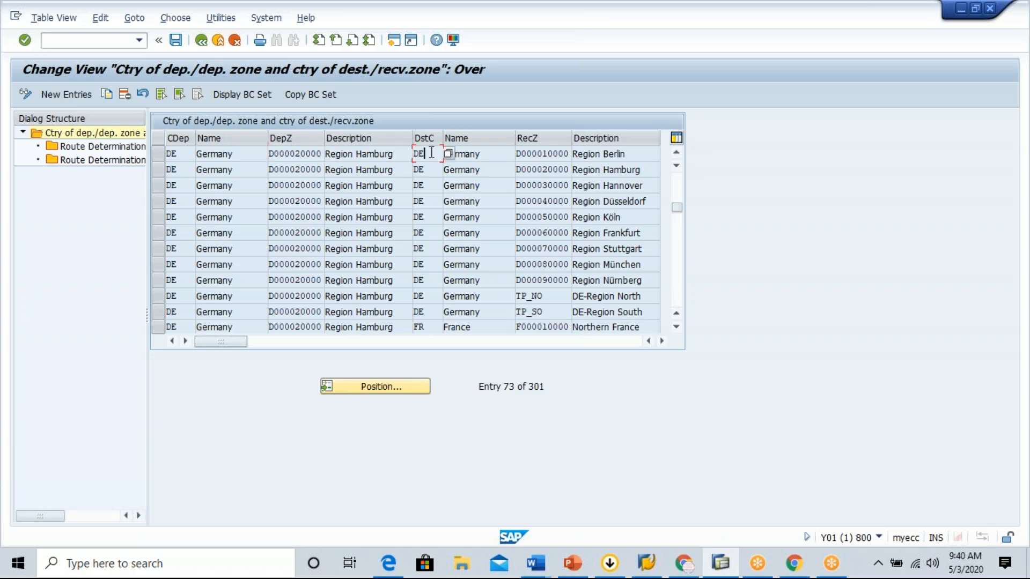
click(543, 153)
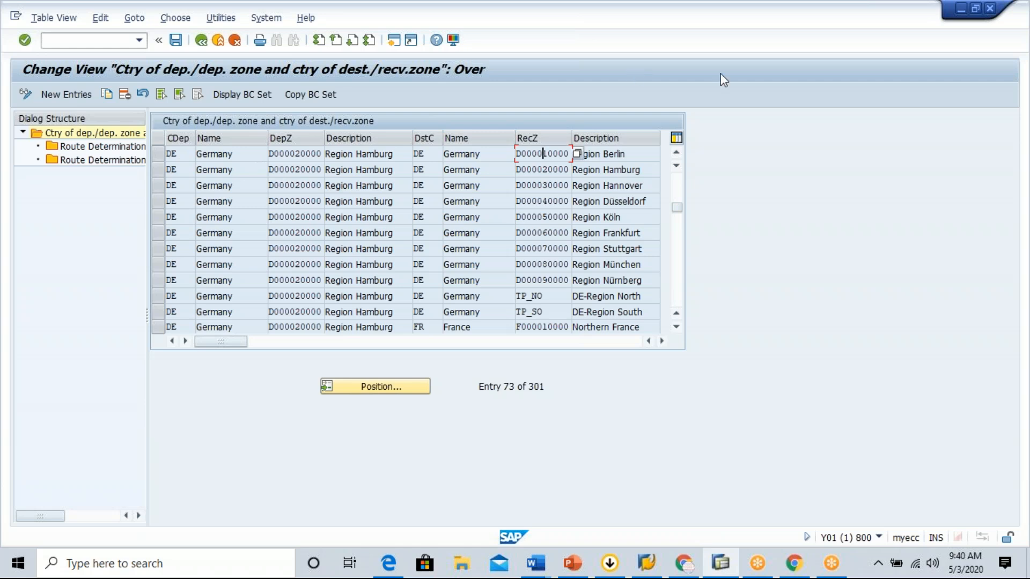
click(752, 101)
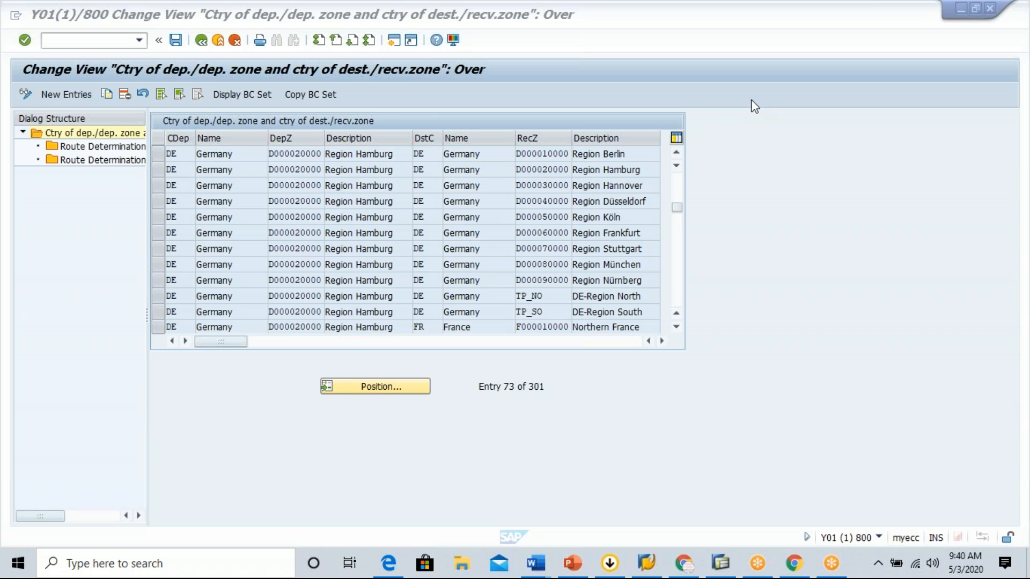
Step: Select the Germany Region Hamburg to Region Berlin entry and open its route determination without weight group (order)
click(295, 161)
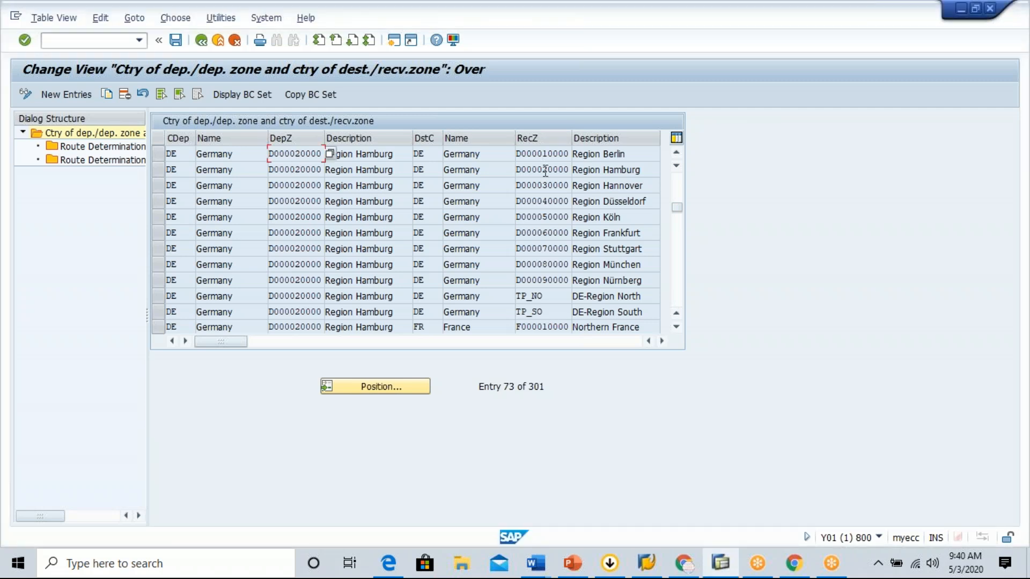
click(544, 153)
click(159, 155)
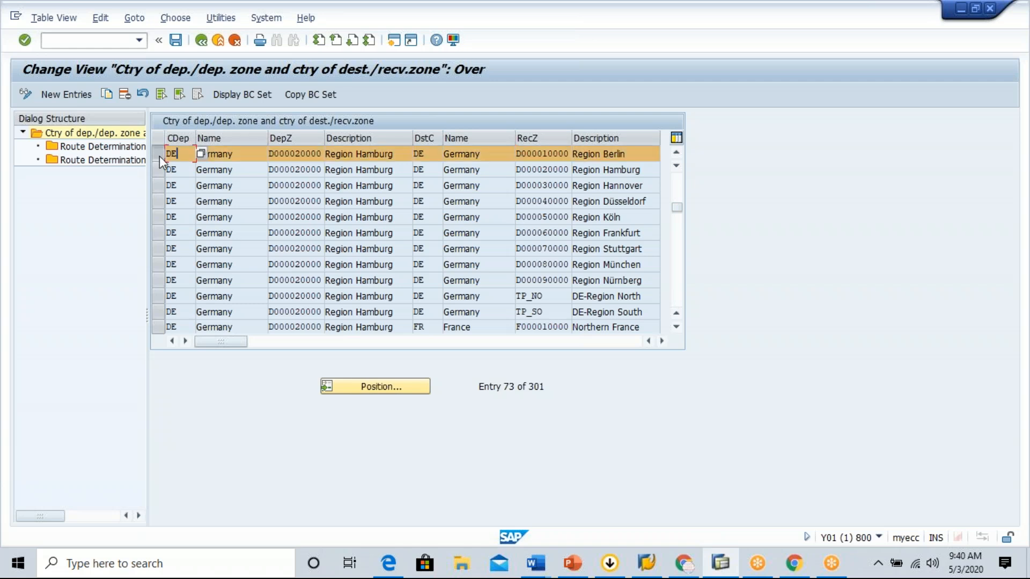
double_click(124, 147)
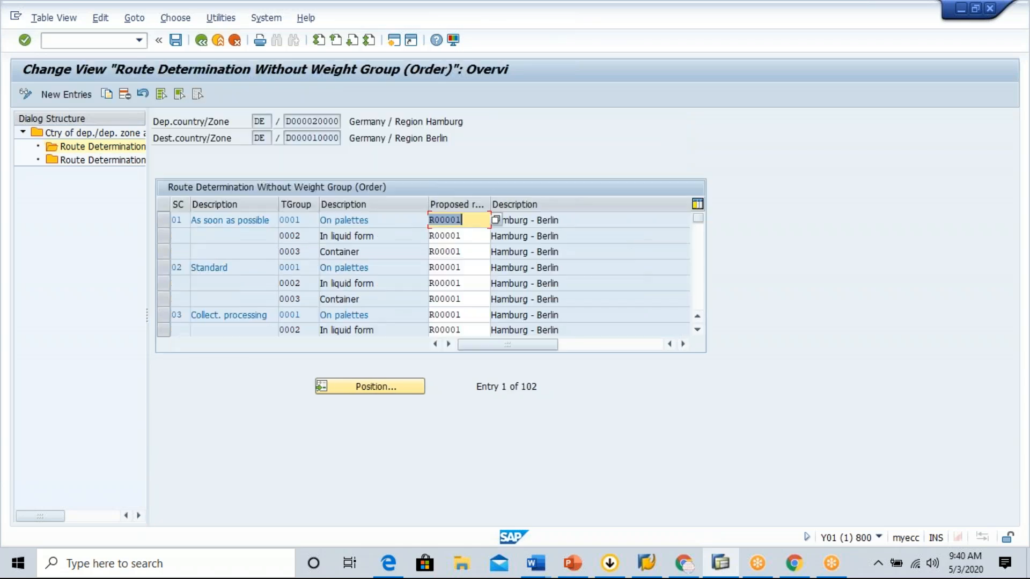
Step: Examine the shipping condition and the departure and destination country/zone of the Hamburg to Berlin route determination
click(177, 220)
click(257, 218)
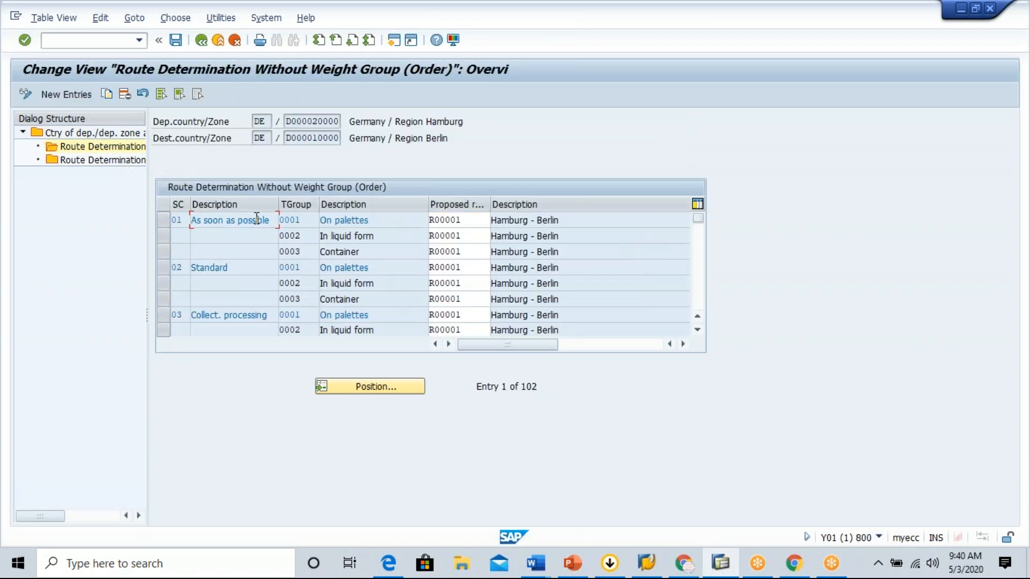
click(304, 120)
drag(155, 122, 359, 117)
drag(156, 121, 343, 122)
click(257, 138)
click(292, 138)
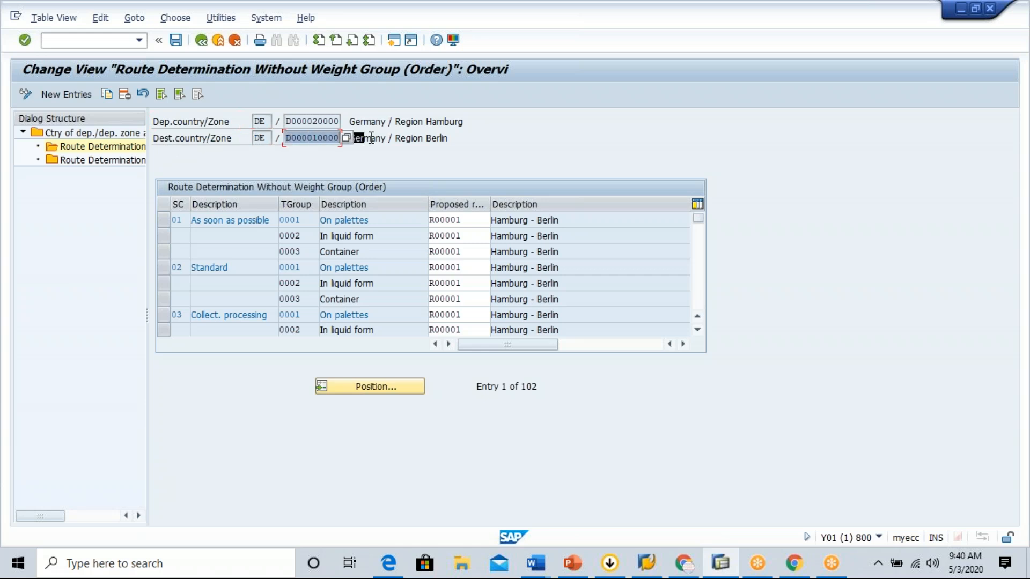
click(156, 123)
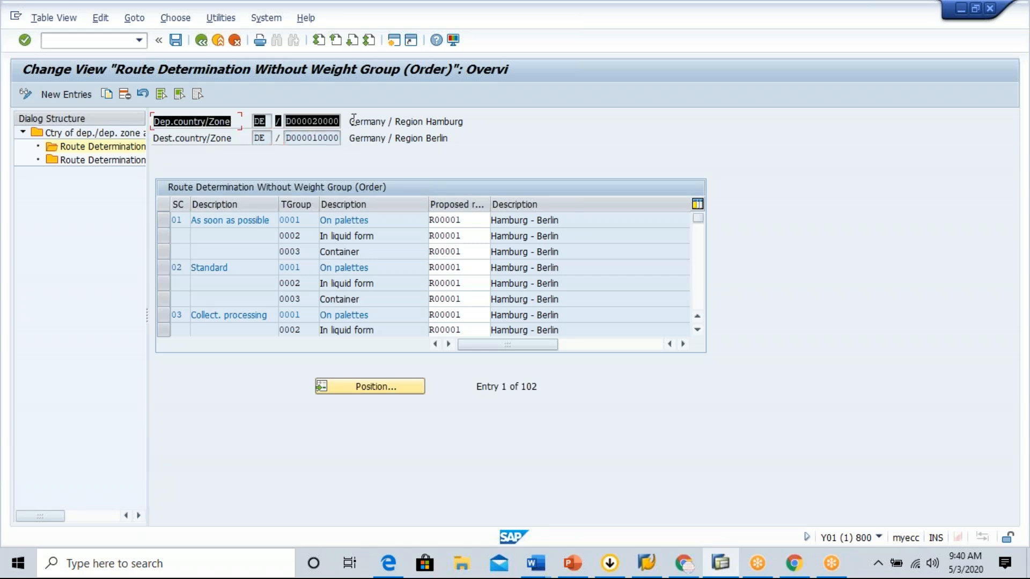
click(154, 139)
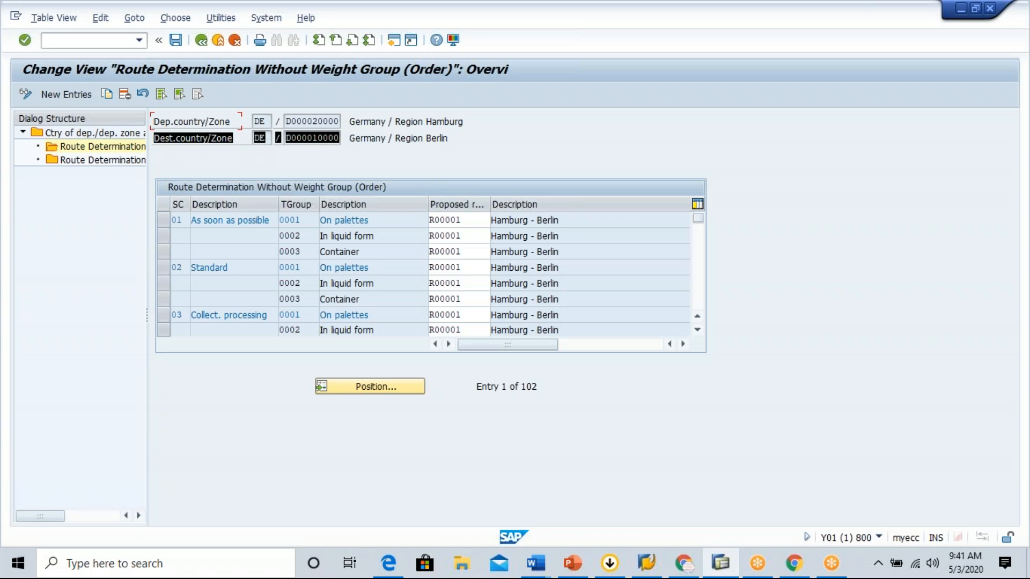
Step: Compare the Region Hamburg departure zone and Region Berlin destination zone with shipping condition 01 in the route determination
click(308, 121)
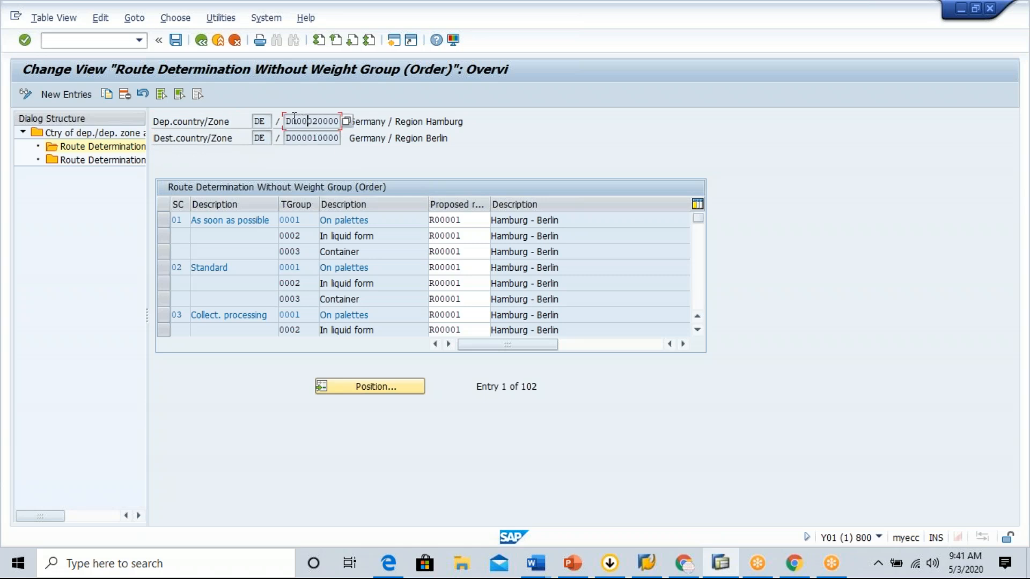
click(185, 221)
click(171, 221)
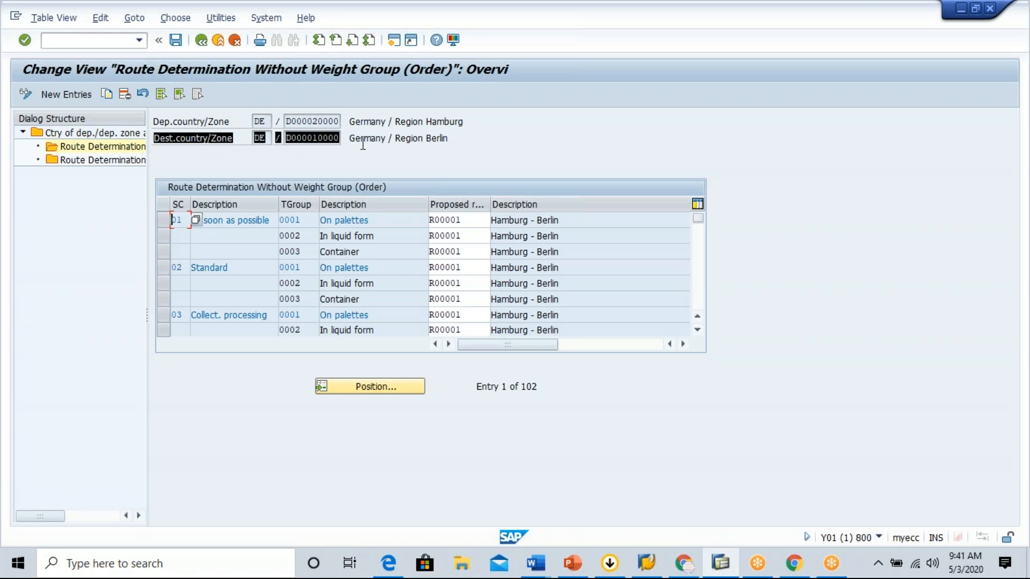
click(309, 138)
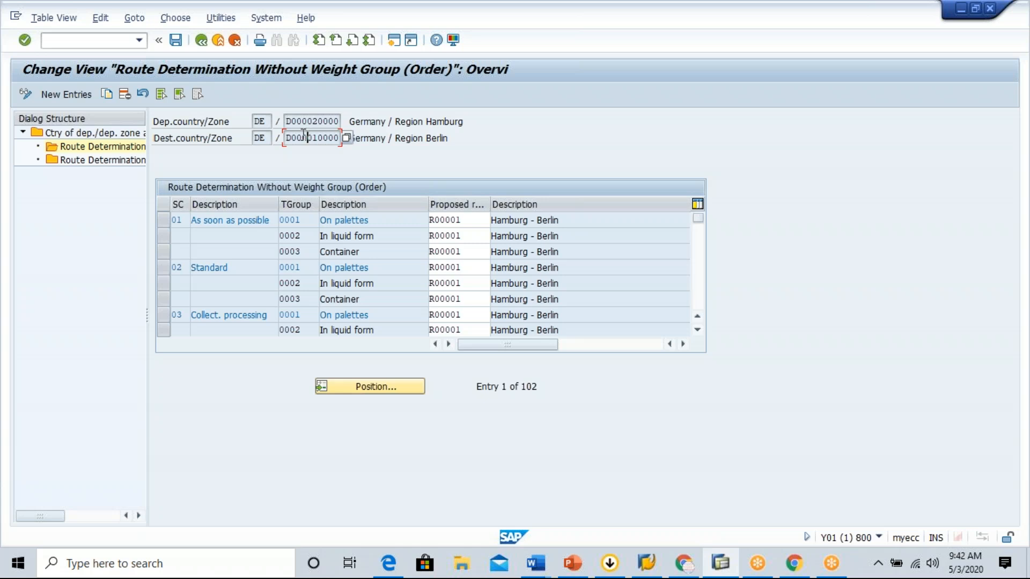
drag(155, 122, 356, 111)
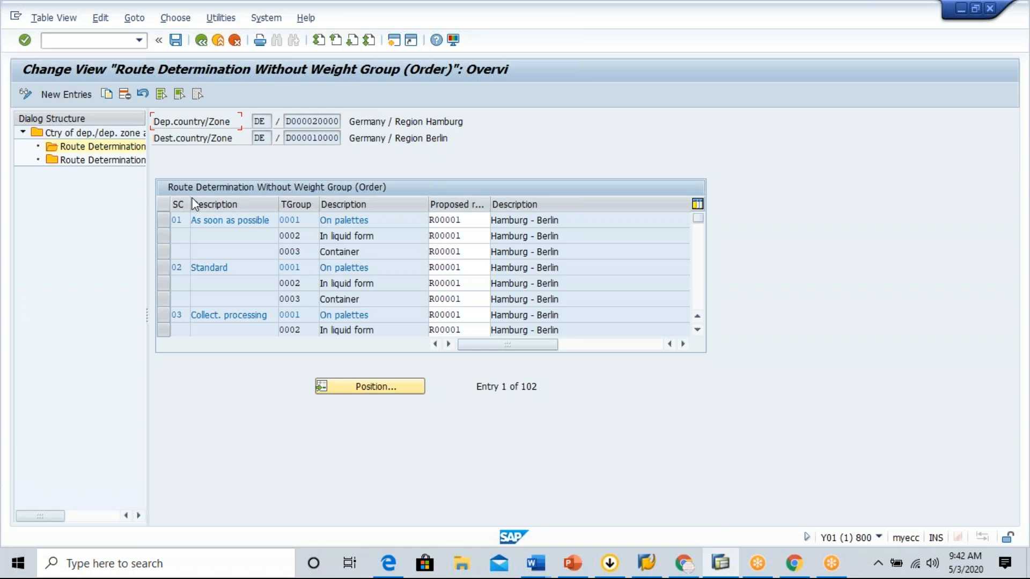
drag(155, 139, 337, 155)
click(187, 217)
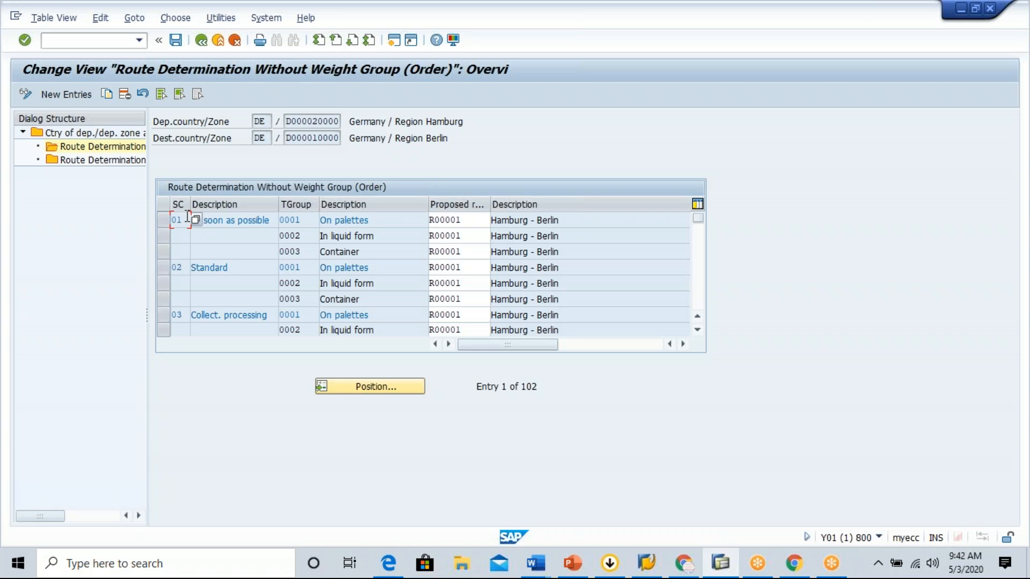
Step: Examine how shipping condition 01, transportation group 0001 and the country zones determine the proposed route in the first row
click(248, 221)
click(171, 219)
click(314, 219)
click(260, 121)
click(269, 138)
click(185, 220)
drag(301, 220, 283, 217)
click(282, 219)
click(469, 220)
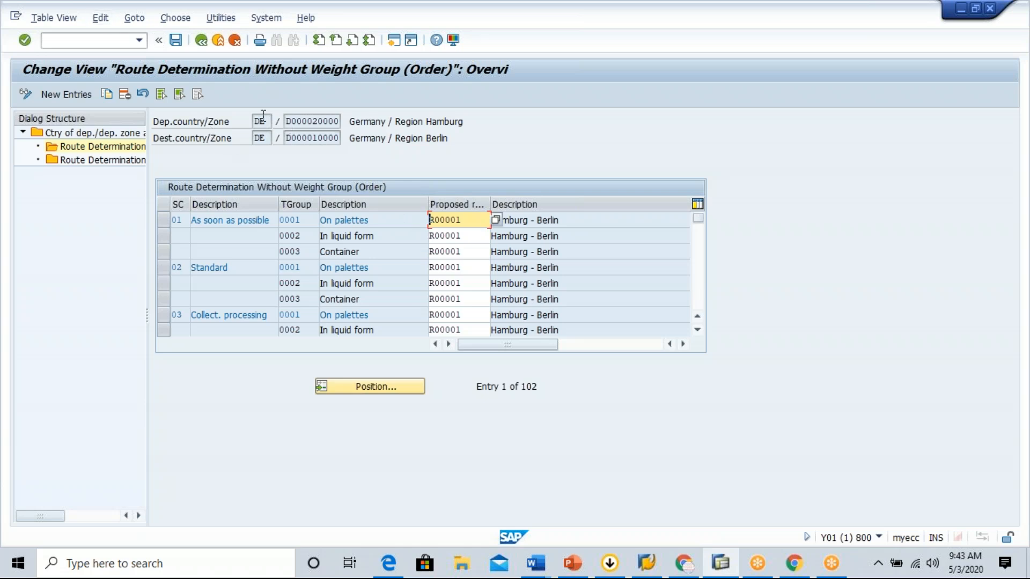
Step: Examine the zones, transportation group and proposed route for shipping condition 02 (Standard)
drag(287, 121, 355, 121)
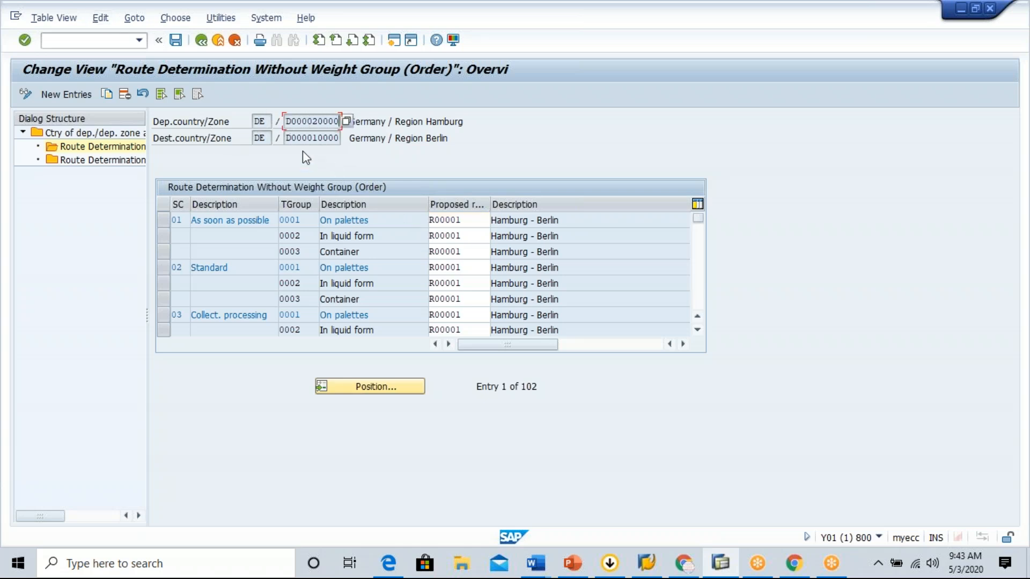
drag(287, 137, 337, 138)
drag(181, 268, 168, 267)
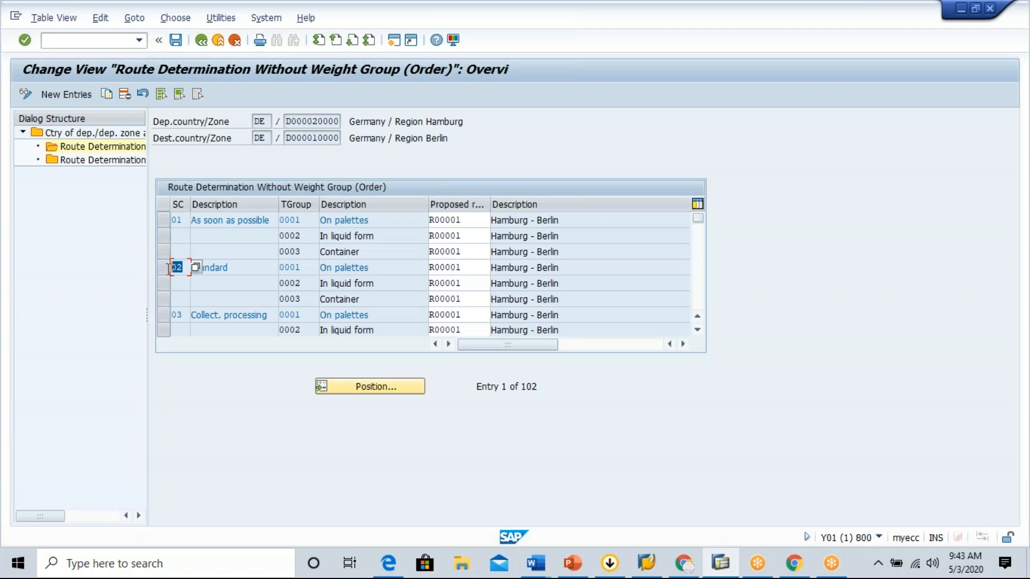
click(168, 267)
key(Tab)
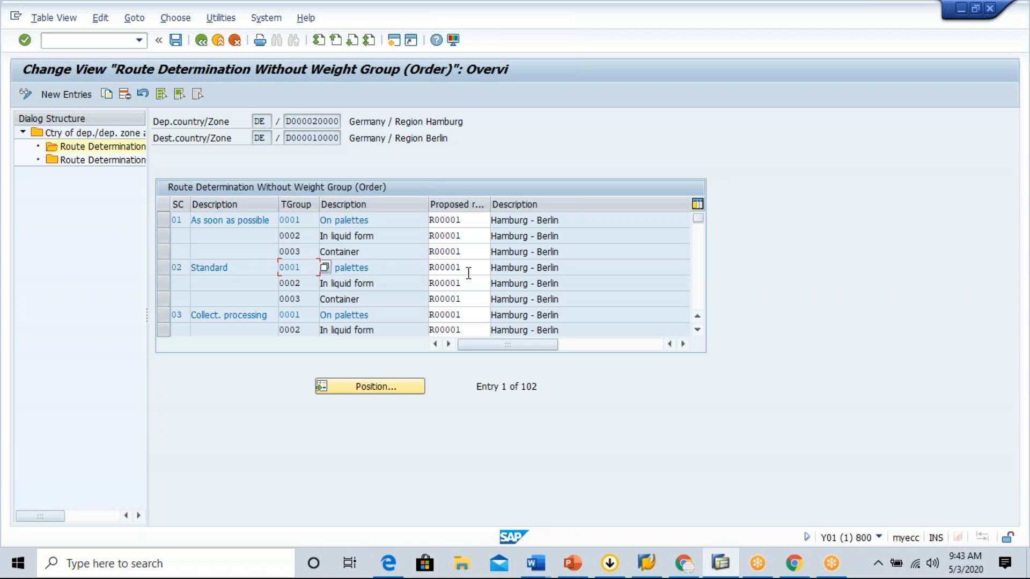
mouse_move(468, 272)
mouse_down()
mouse_move(417, 271)
mouse_move(481, 263)
mouse_up()
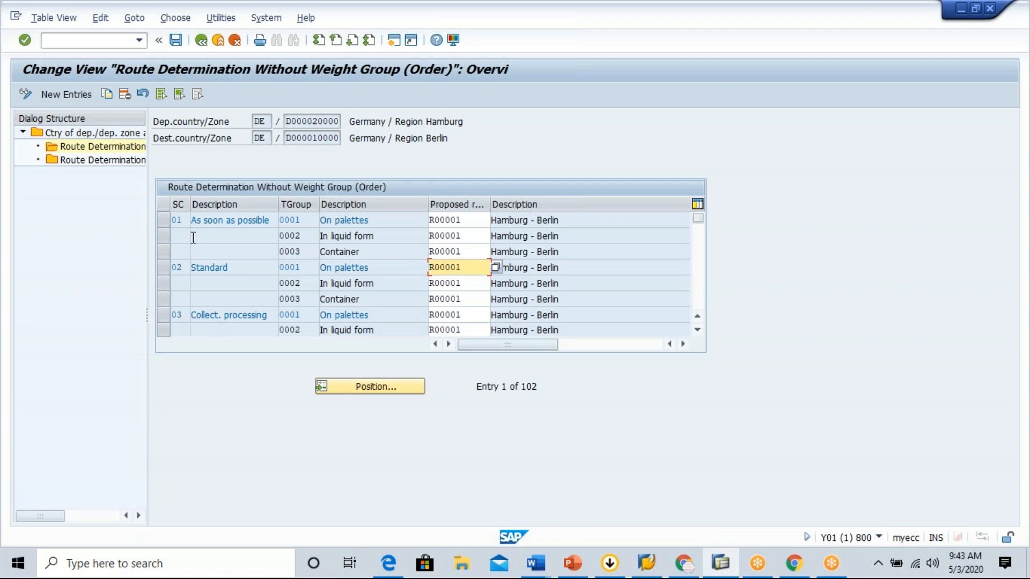
Step: Examine the transportation group and proposed route for shipping condition 03 (Collect. processing) and the shipping conditions listed after it
click(202, 125)
click(202, 138)
click(183, 314)
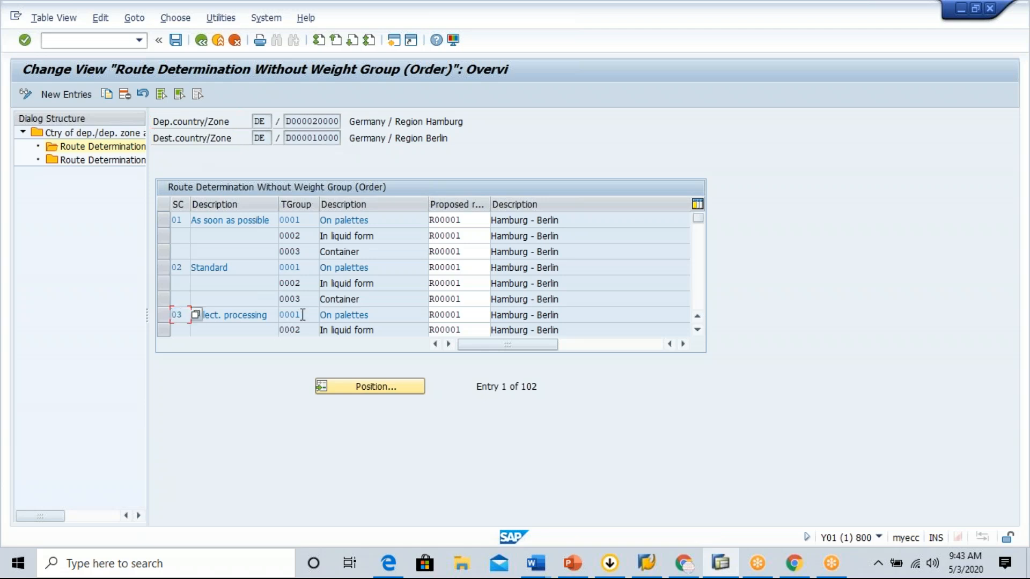
drag(308, 314, 280, 317)
click(440, 315)
scroll(661, 257, down, 3)
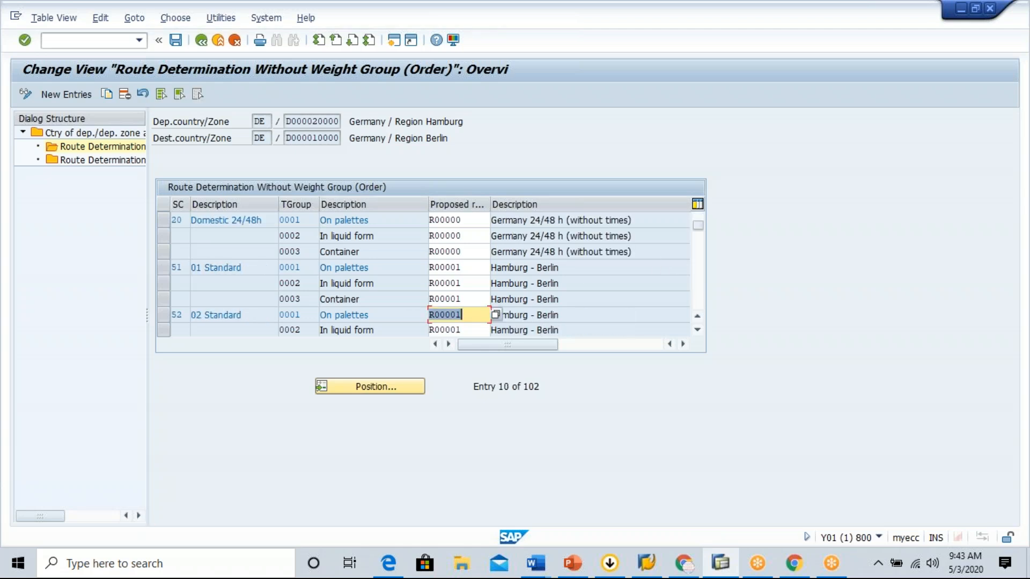
Step: Return to the country and zone overview and browse the departure and destination combinations through to the end of the list
click(202, 40)
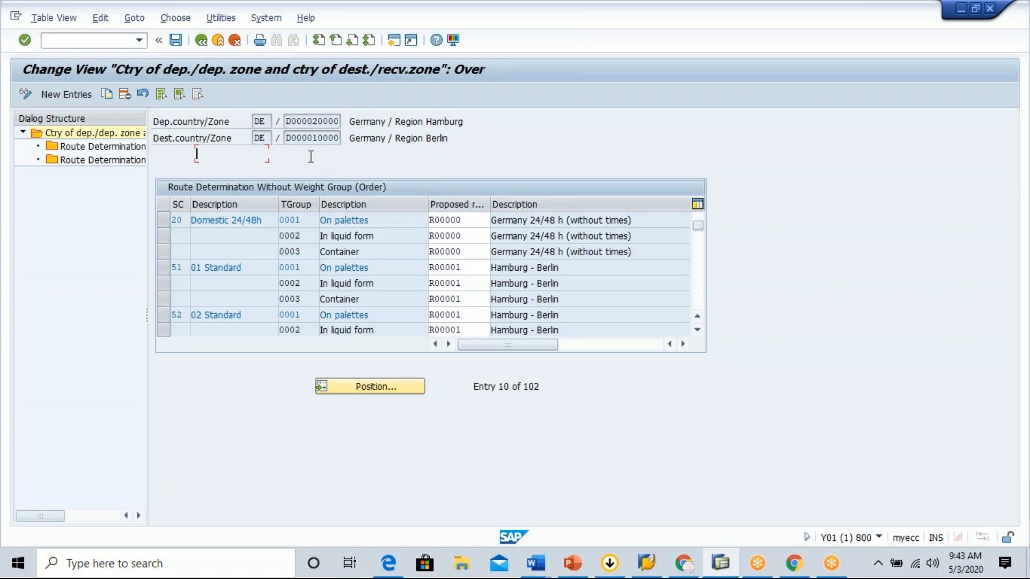
click(678, 267)
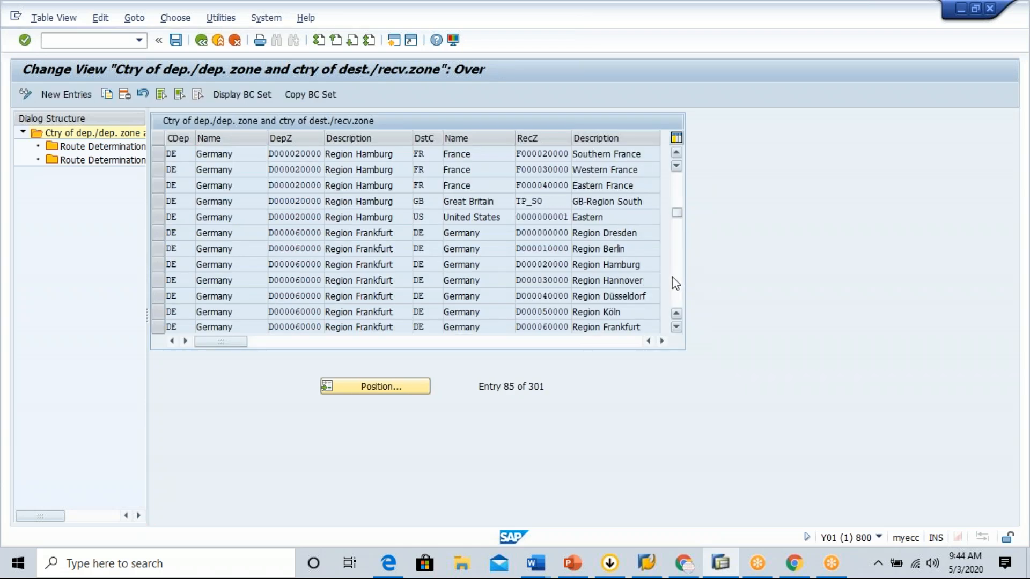
click(675, 279)
click(678, 281)
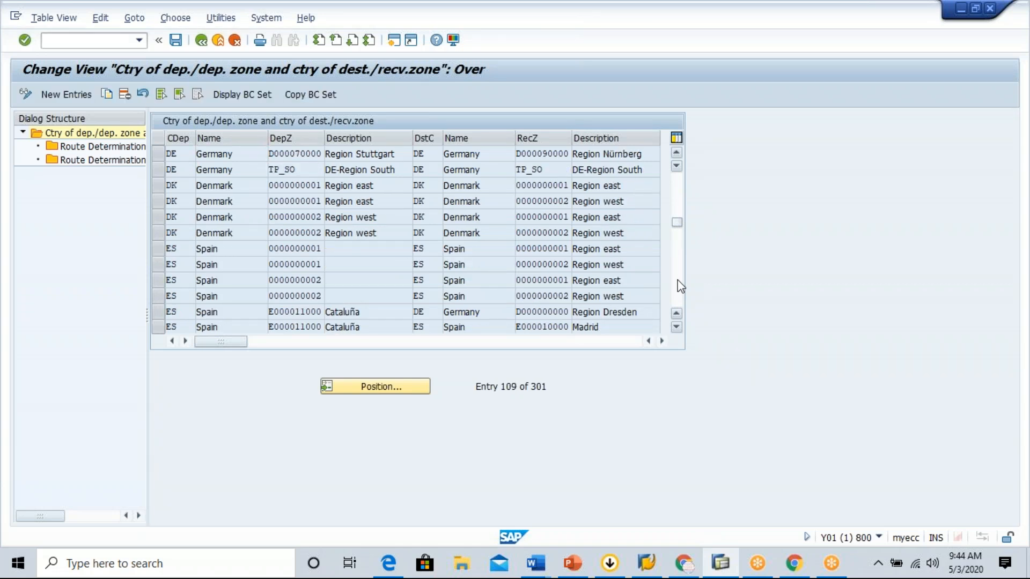
click(679, 281)
click(678, 282)
click(678, 281)
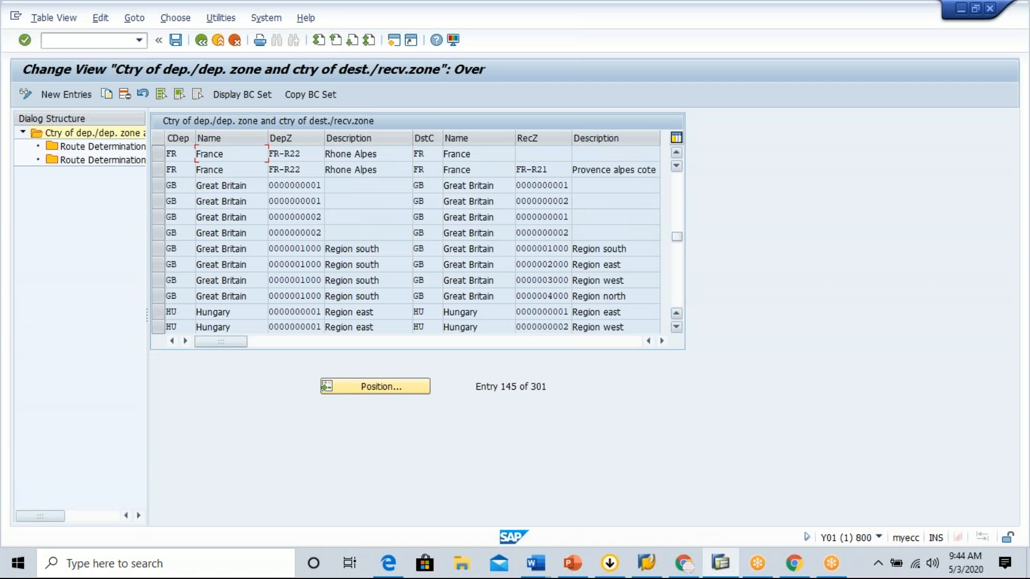
click(678, 281)
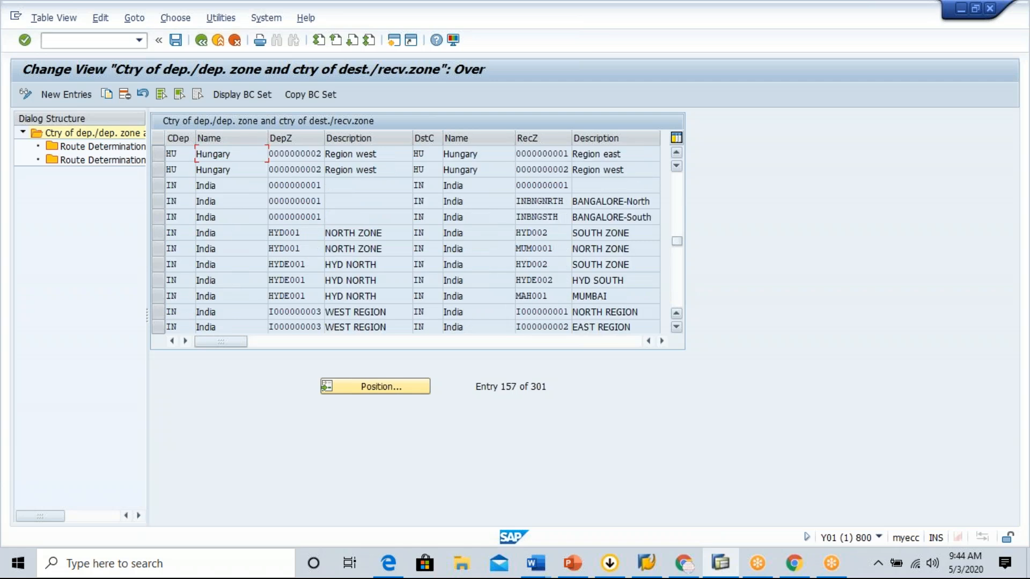
click(679, 281)
click(678, 281)
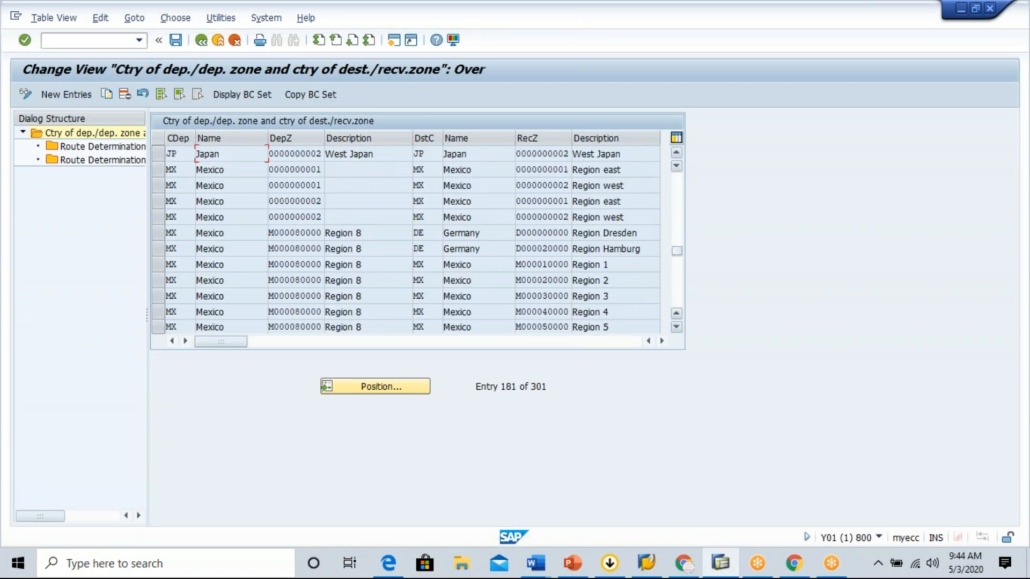
drag(683, 295, 683, 298)
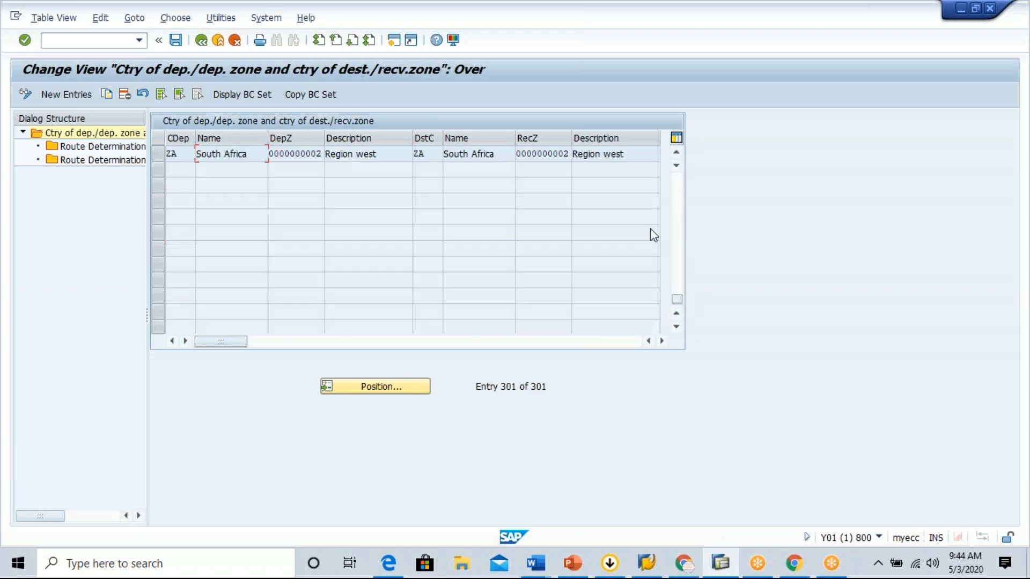
Step: Look through the United States departure entries back to the Eastern zone combinations
click(677, 211)
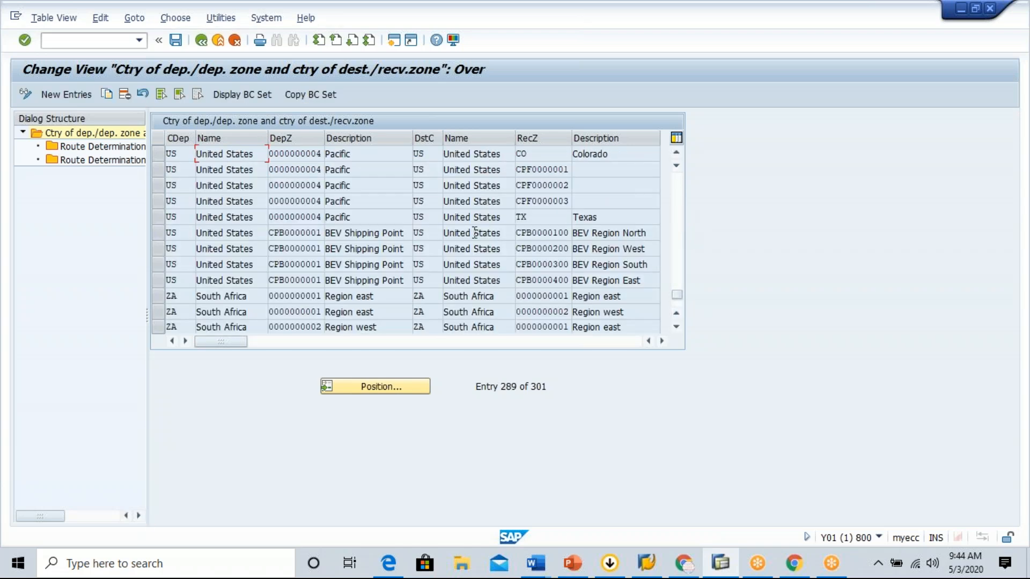
scroll(475, 230, up, 2)
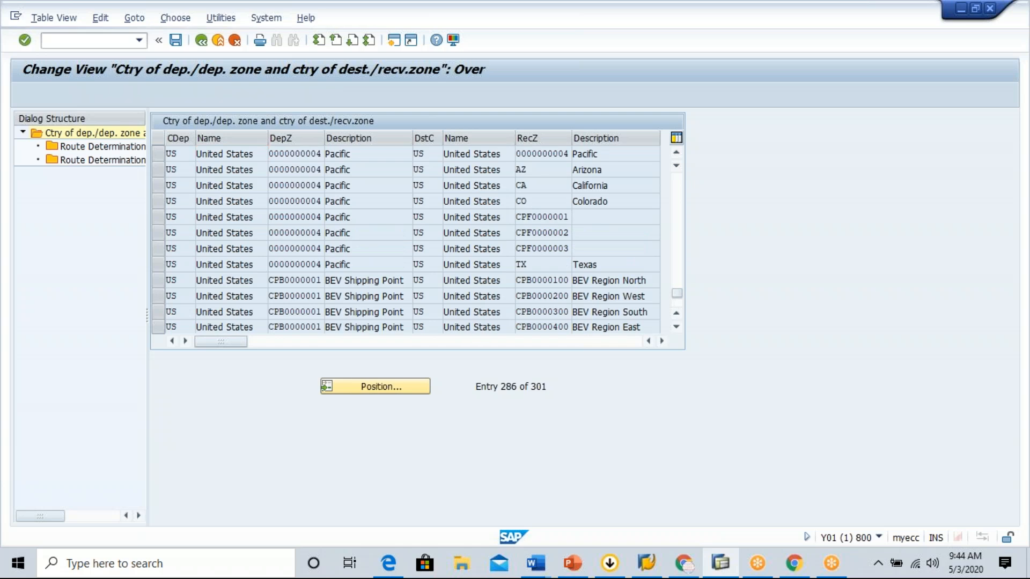
scroll(474, 236, up, 5)
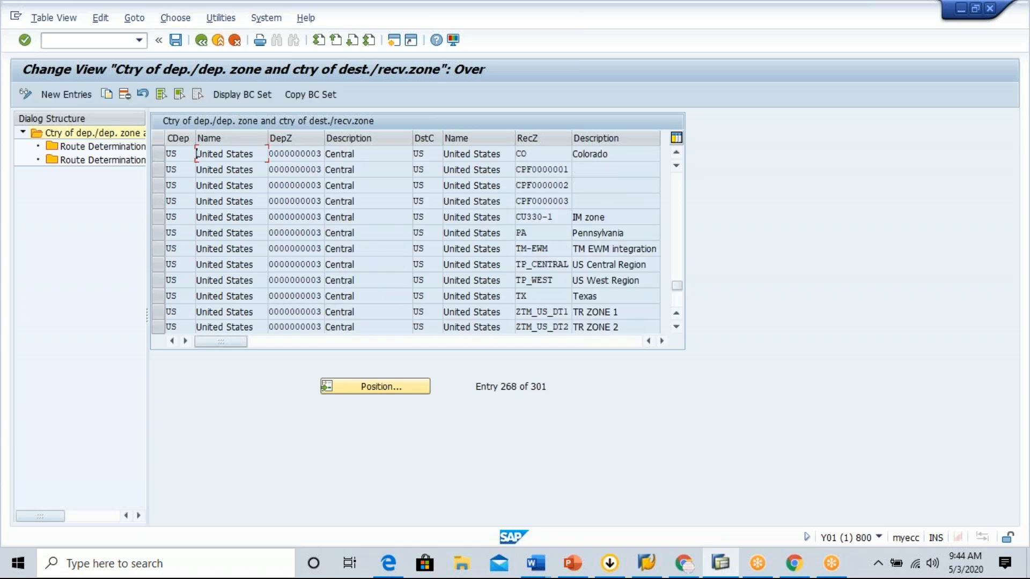
scroll(475, 236, up, 1)
scroll(475, 236, up, 6)
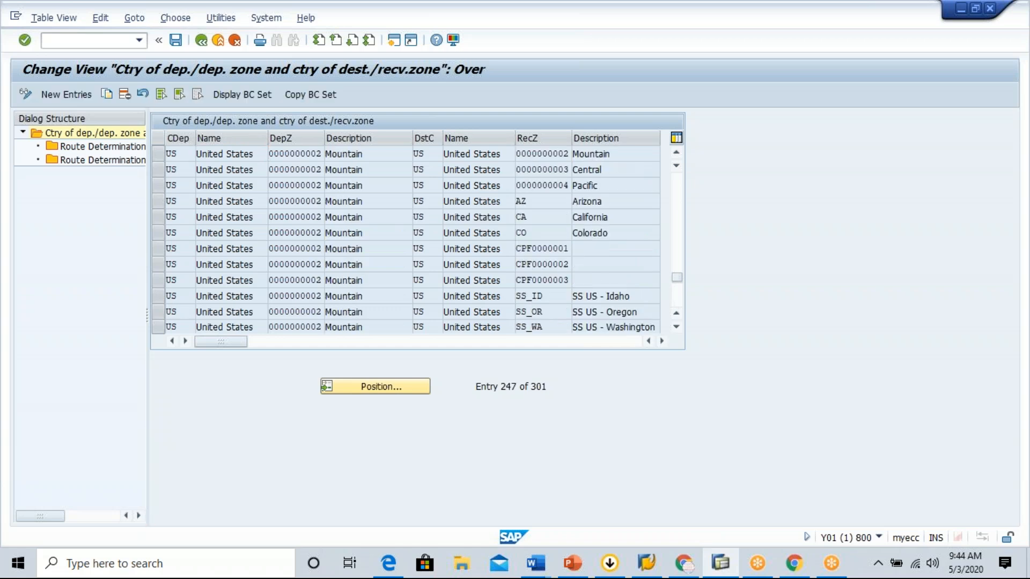
scroll(387, 217, up, 1)
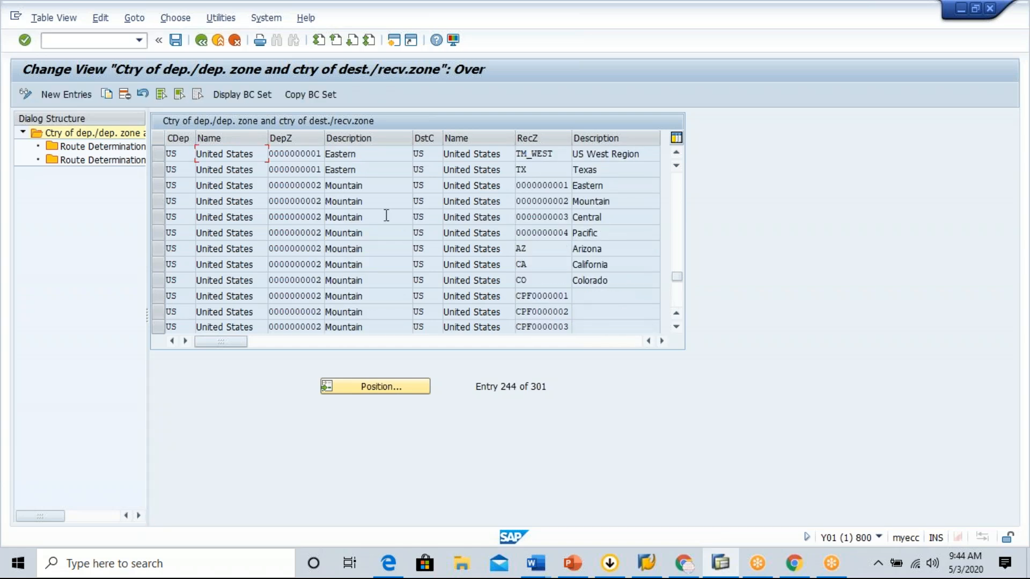
scroll(386, 216, up, 4)
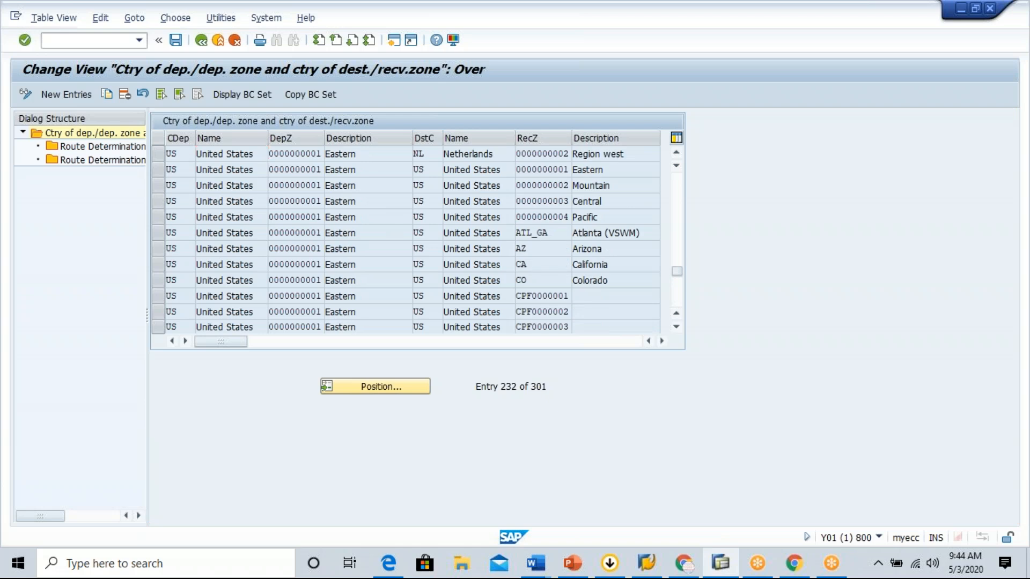
scroll(386, 236, up, 1)
scroll(408, 240, up, 1)
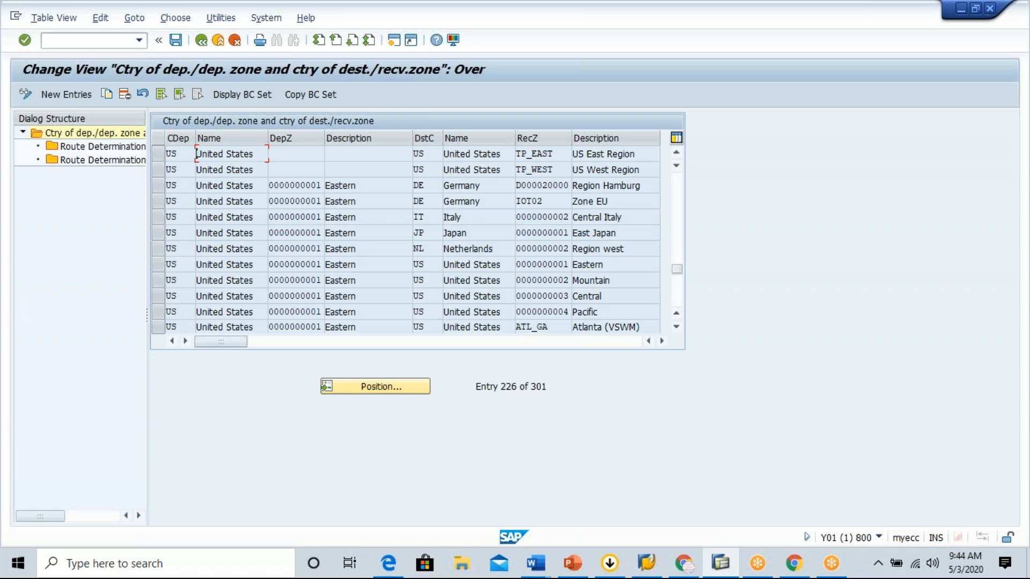
click(157, 266)
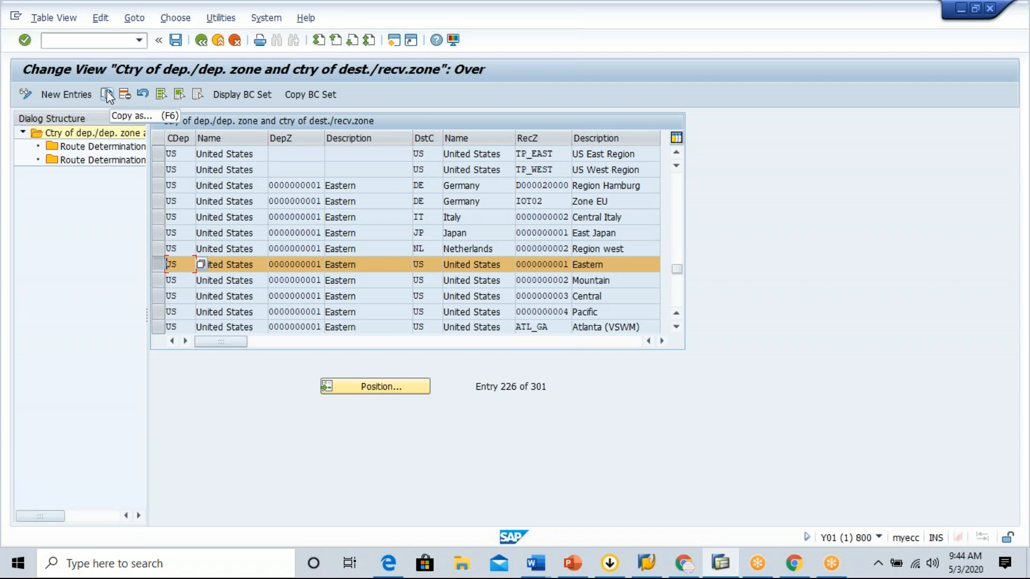
click(107, 95)
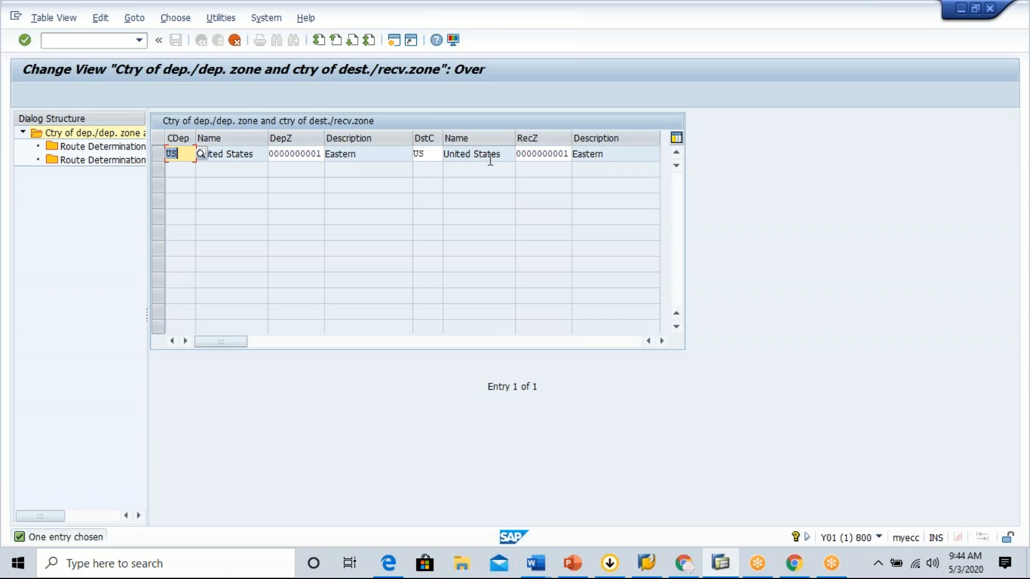
click(439, 151)
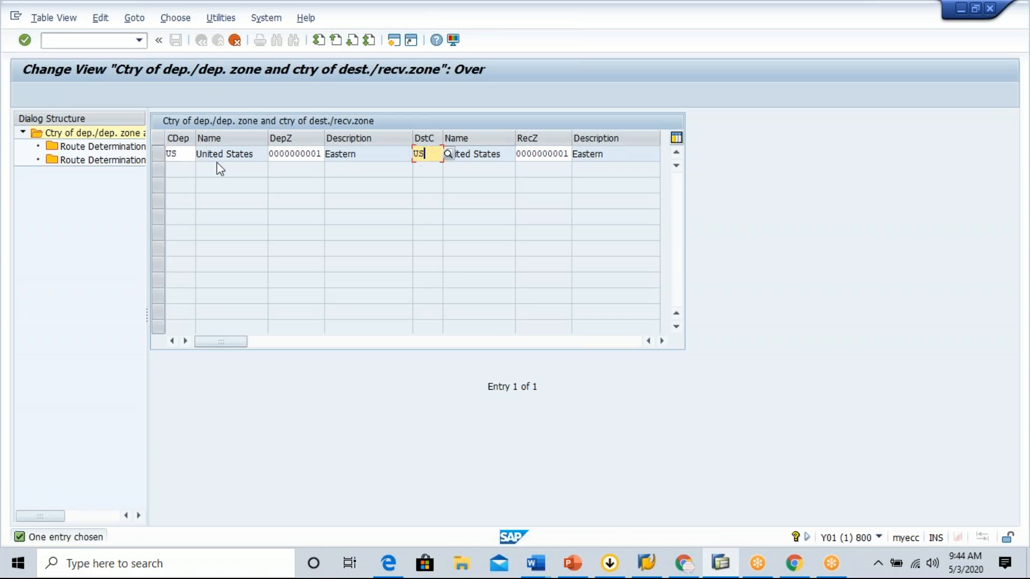
click(184, 156)
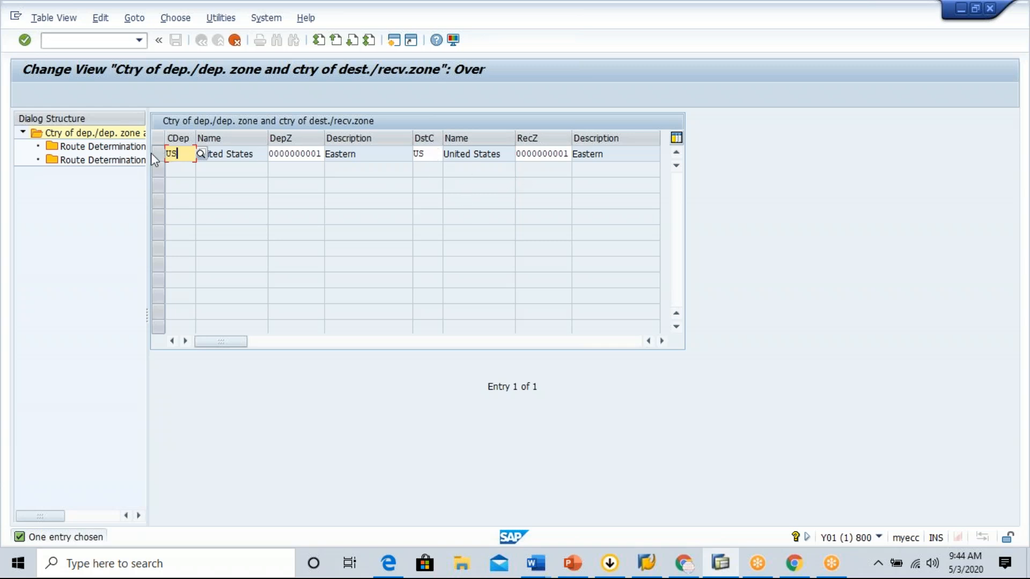
double_click(105, 149)
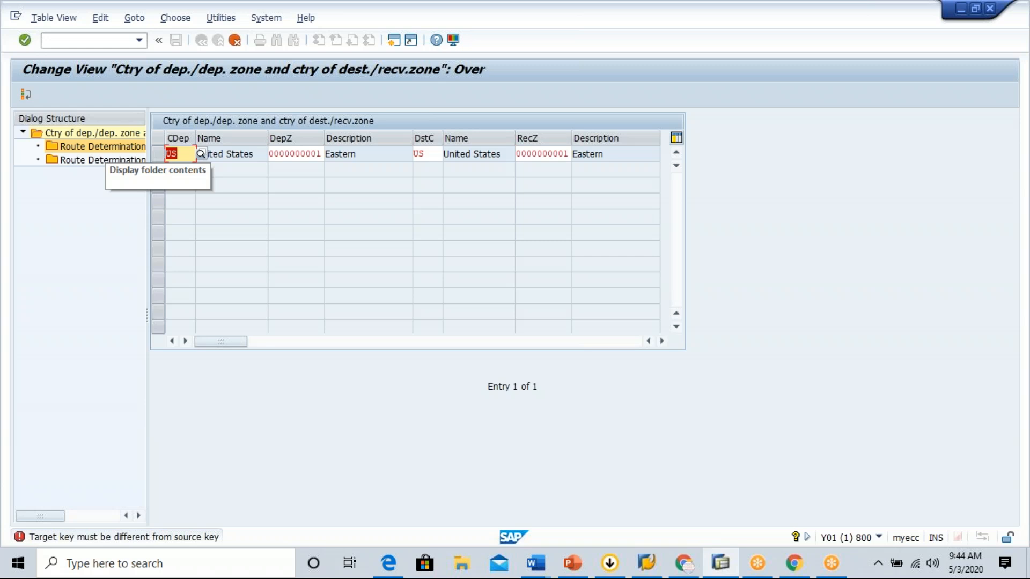
click(234, 40)
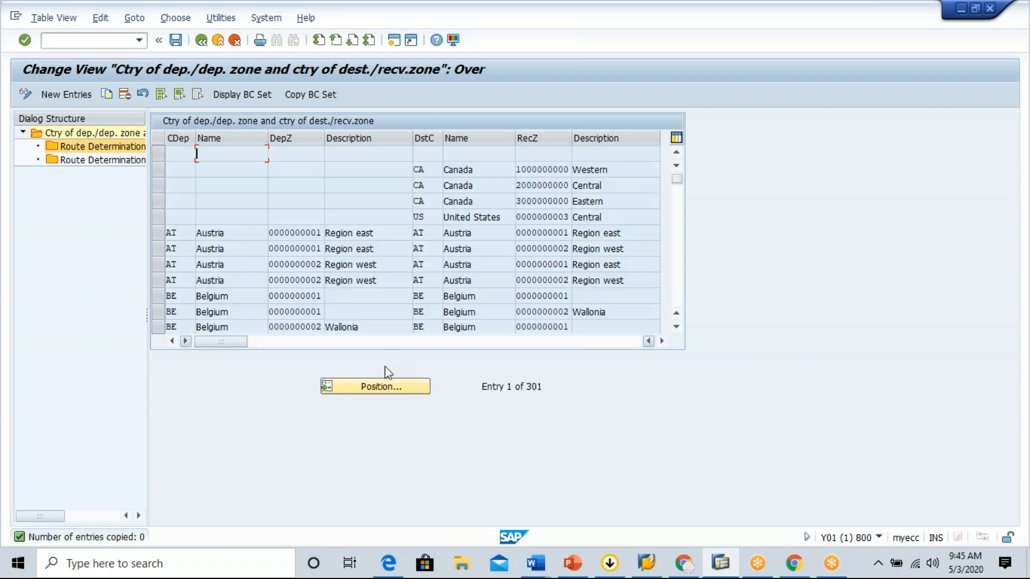
Step: Position the country and zone overview at the entries with departure country US and destination country US
click(377, 387)
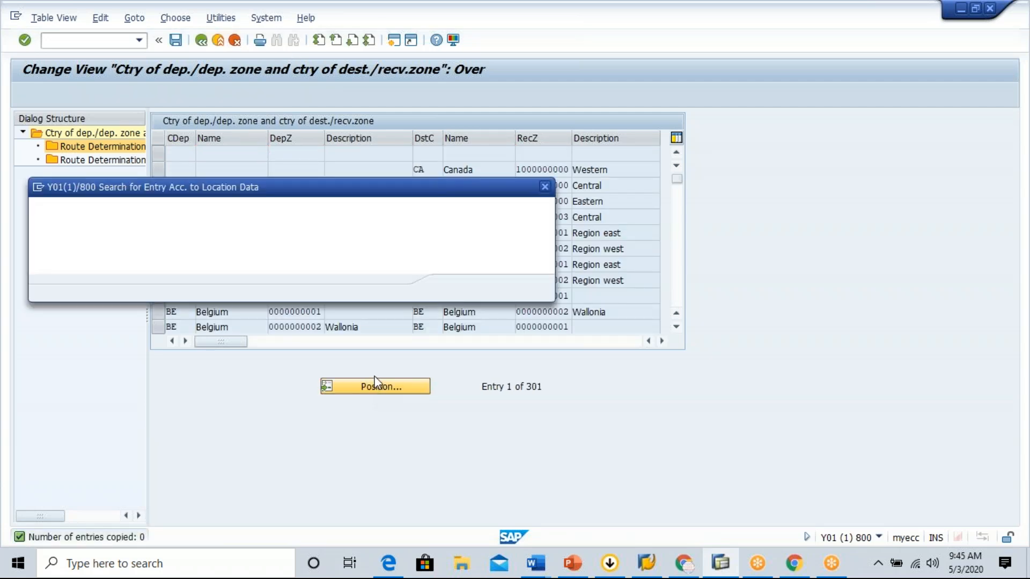
click(139, 244)
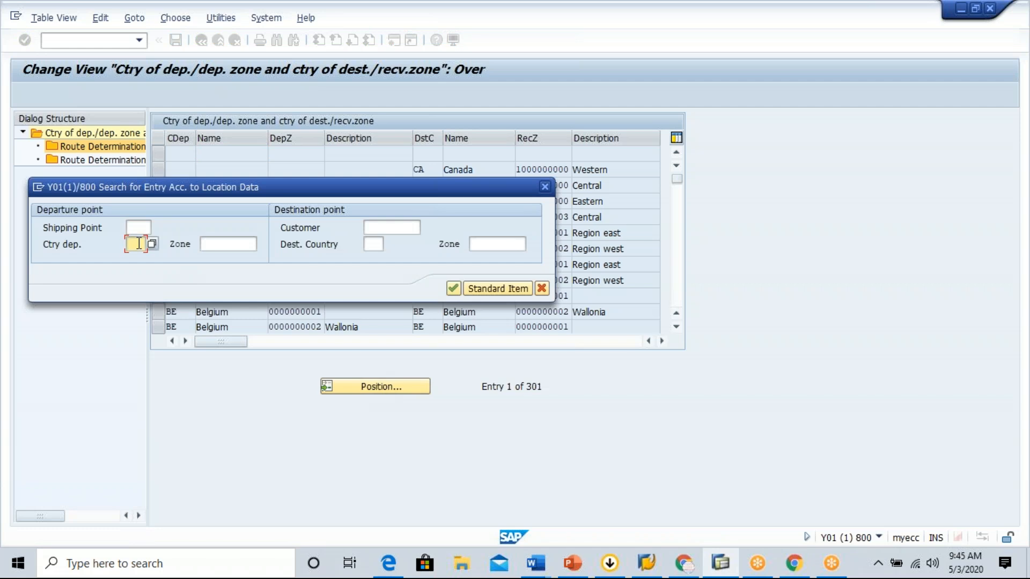
text(US)
click(373, 244)
text(US)
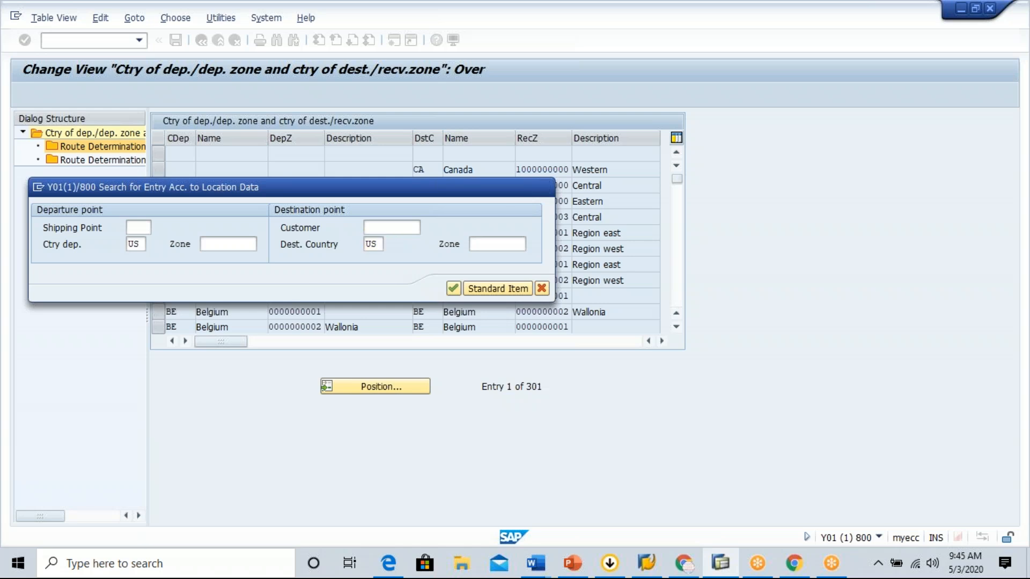
key(Return)
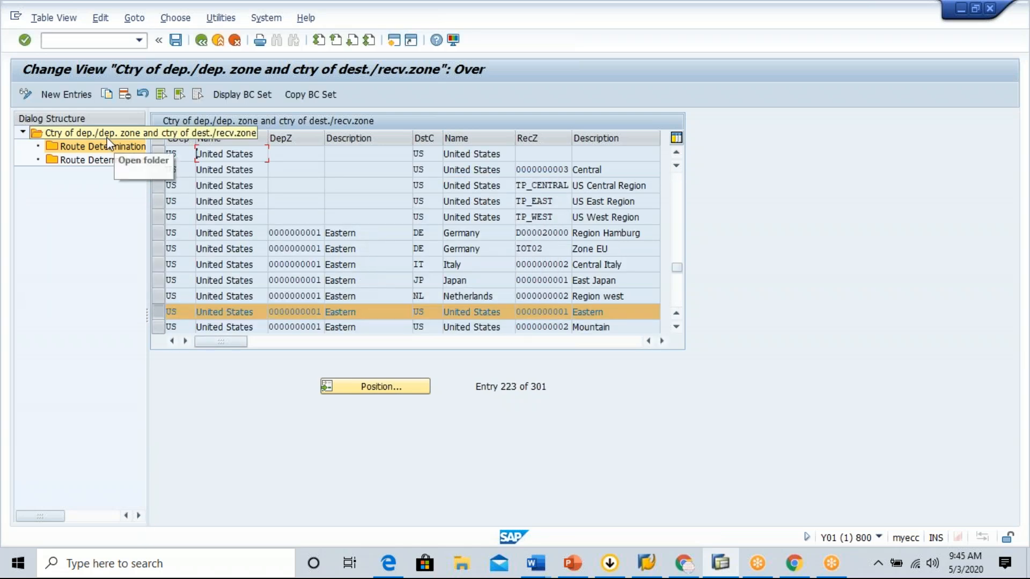
Step: Open Route Determination Without Weight Group (Order) for US Eastern to US Eastern and check the shipping condition 01 entry
double_click(88, 152)
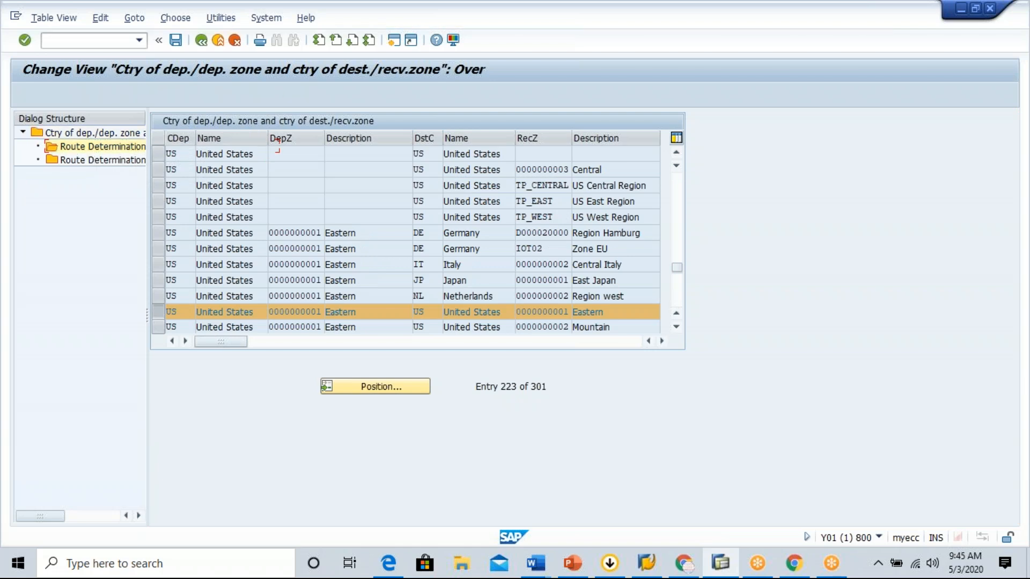
click(176, 221)
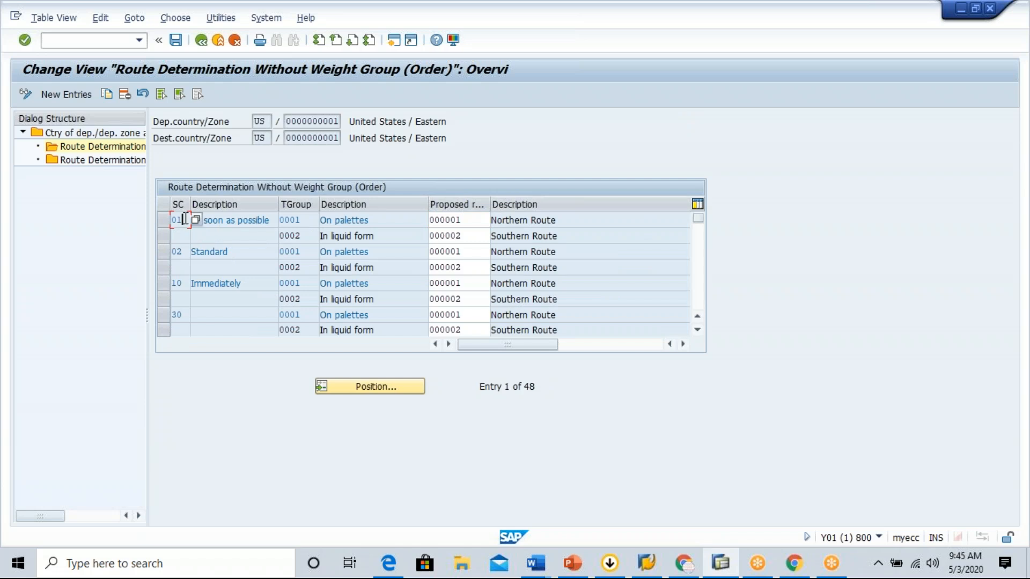
click(310, 223)
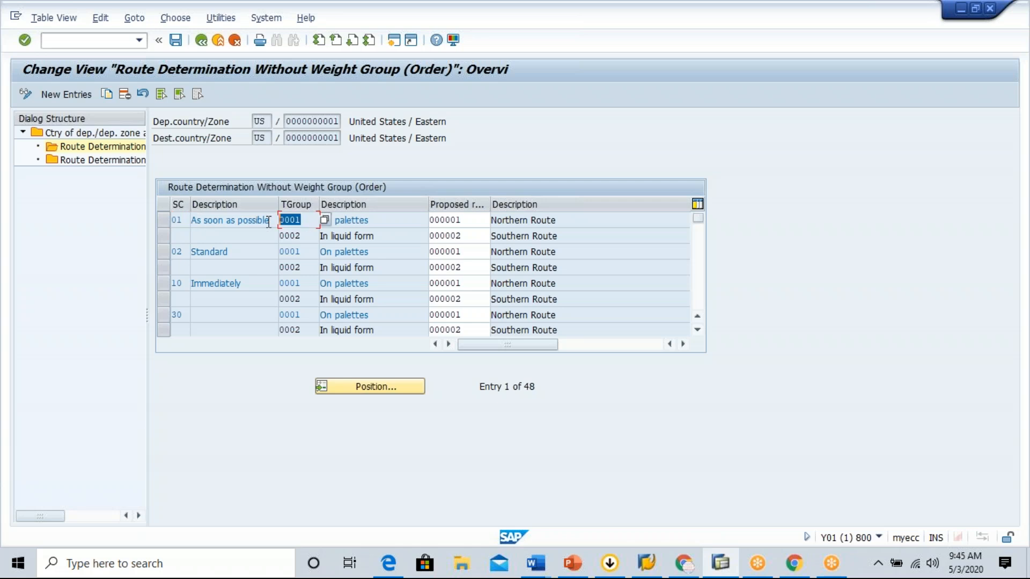
Step: Set the proposed route for shipping condition 01 and transportation group 0001 to GB0000 from the list of delivery routes
click(485, 220)
click(495, 221)
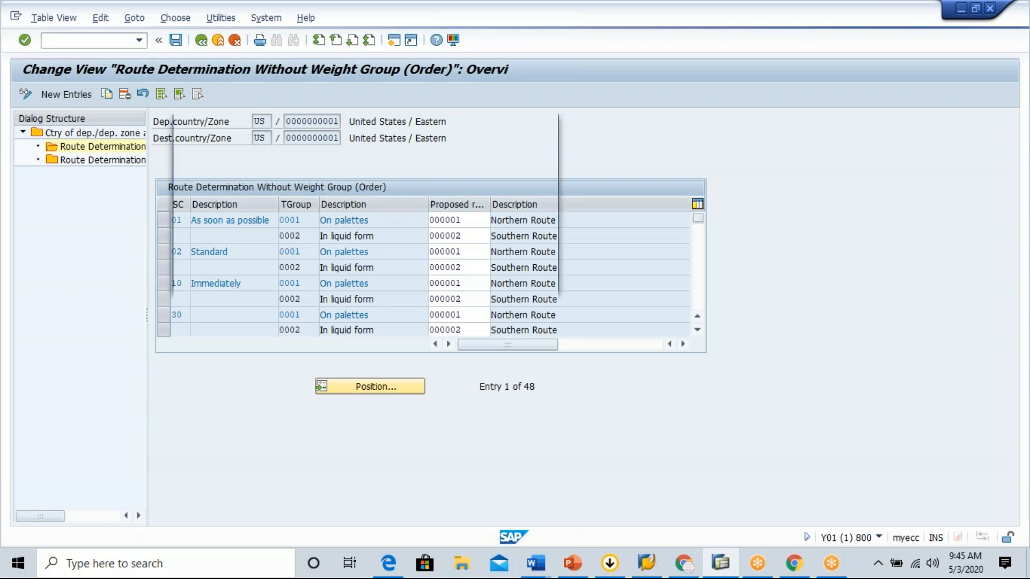
key(F4)
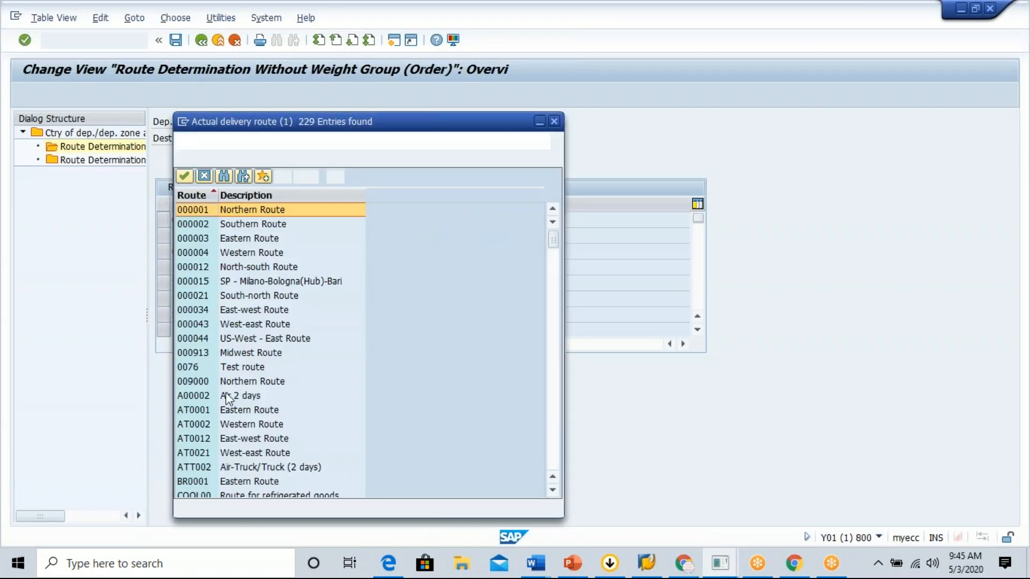
scroll(264, 409, down, 2)
scroll(267, 411, down, 20)
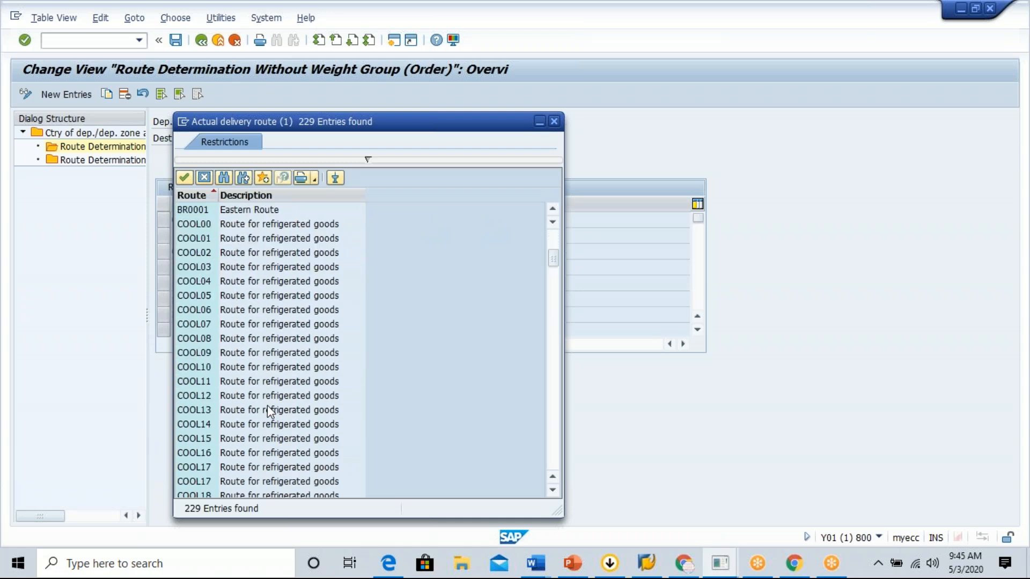
scroll(272, 410, down, 4)
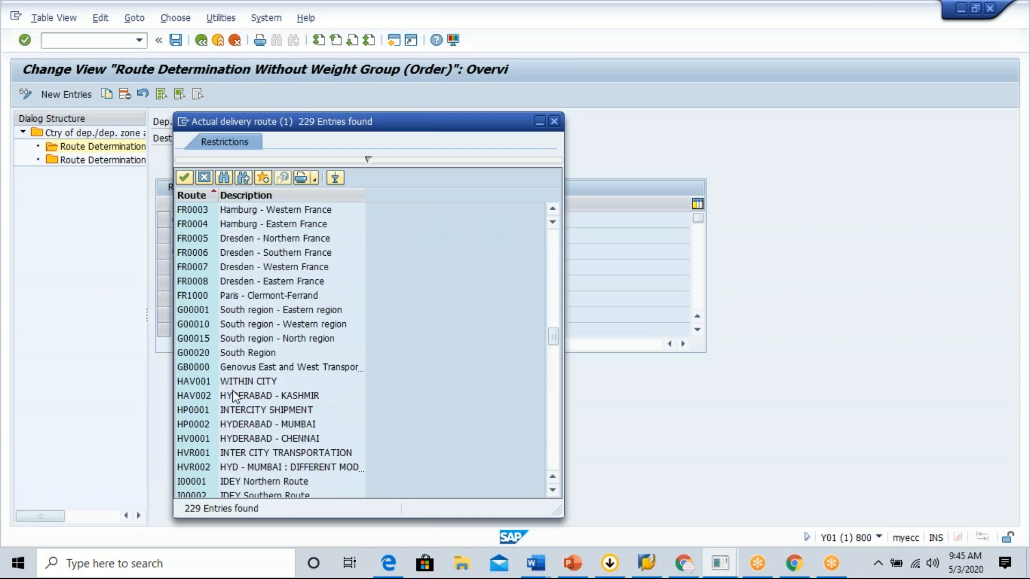
double_click(271, 367)
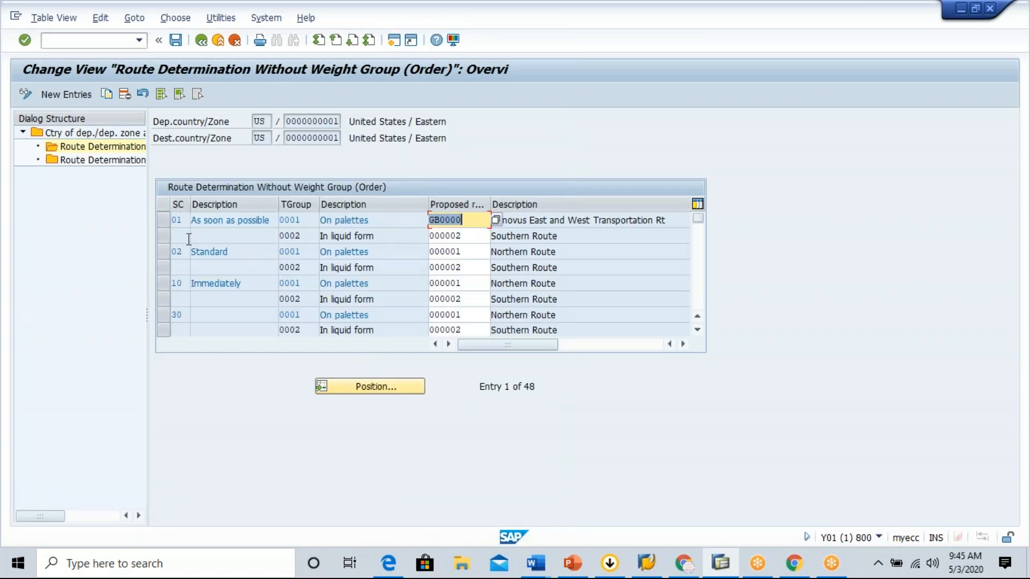
Step: Review the departure and destination zones, and the transportation group and proposed route for shipping condition 02 (Standard)
click(201, 122)
click(215, 139)
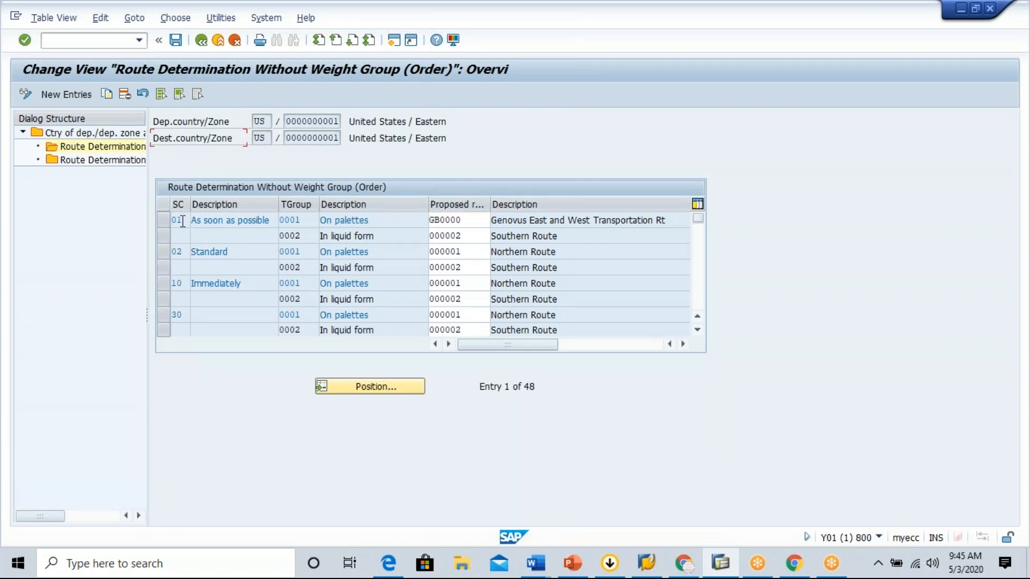
click(183, 252)
drag(183, 252, 161, 253)
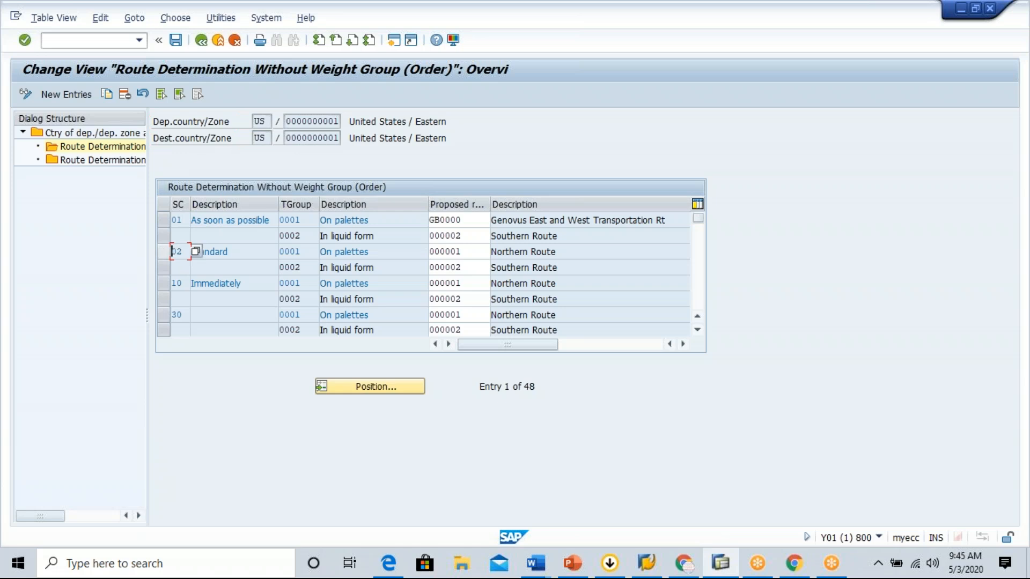
click(308, 253)
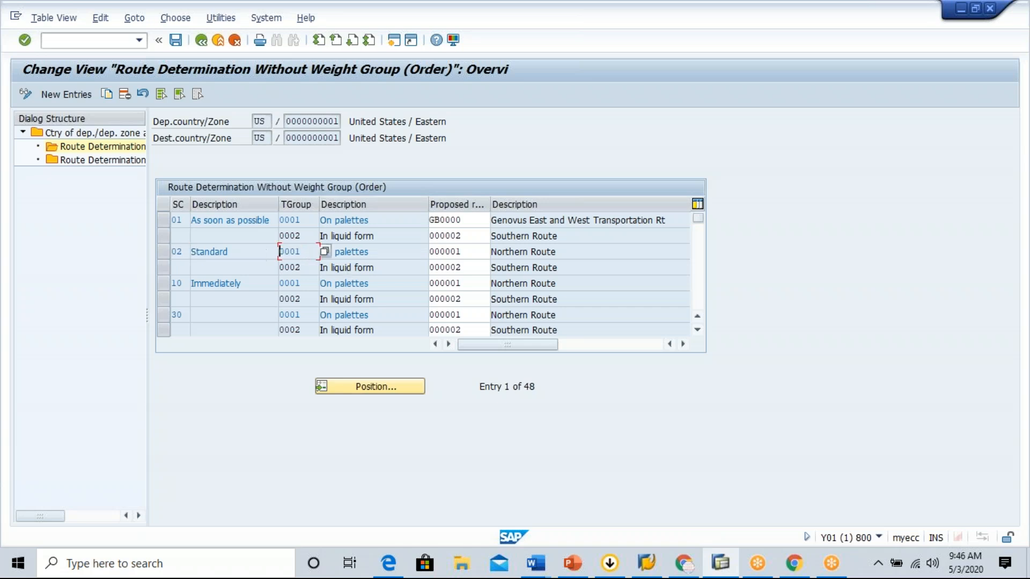
click(460, 252)
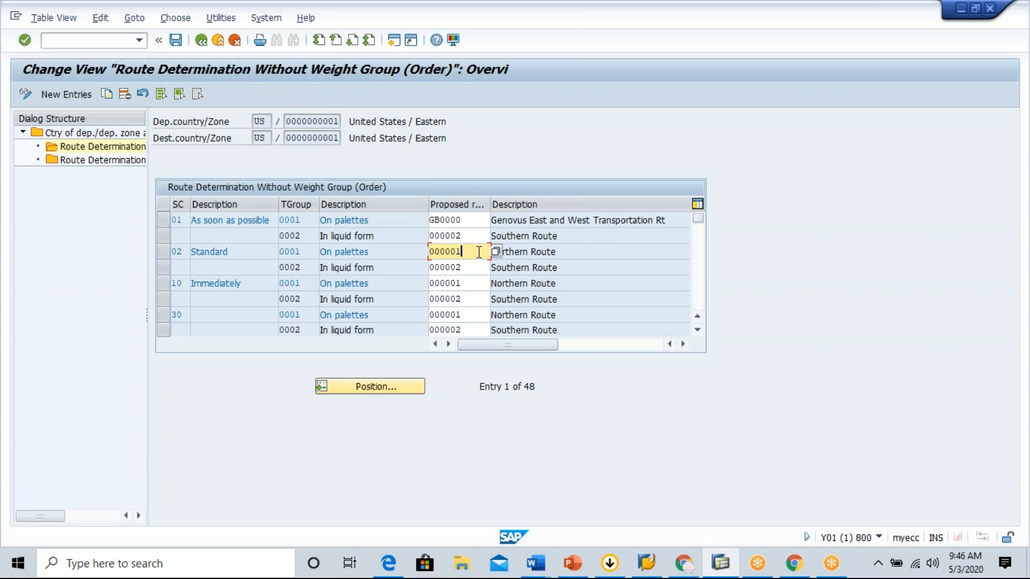
Step: Save the route determination change to the proposed customizing request and return to the implementation guide
click(181, 42)
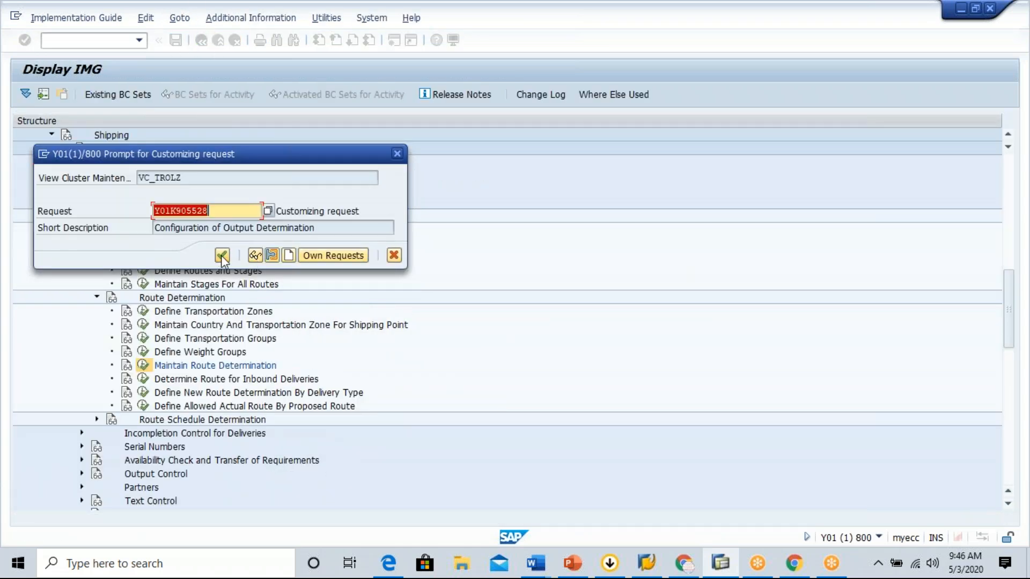
click(222, 256)
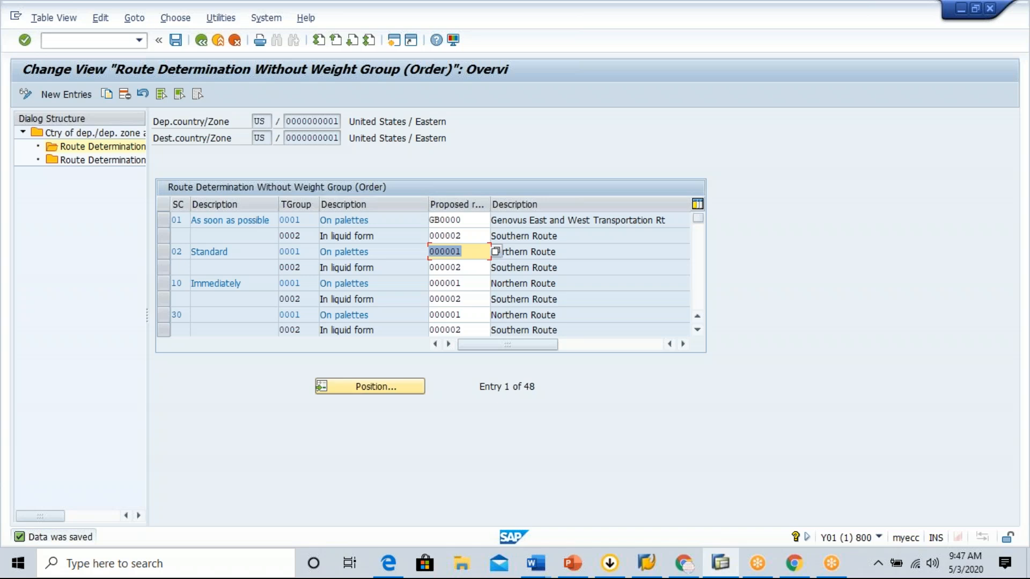
click(176, 42)
click(176, 41)
click(200, 42)
click(201, 42)
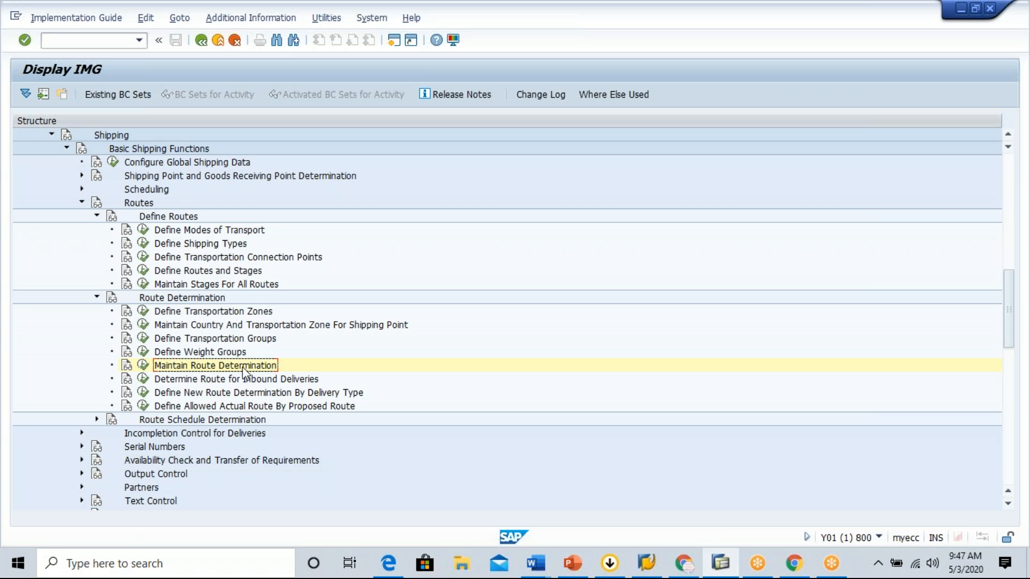
Step: Reopen Maintain Route Determination to view the departure zone column, and go back to the implementation guide
click(145, 366)
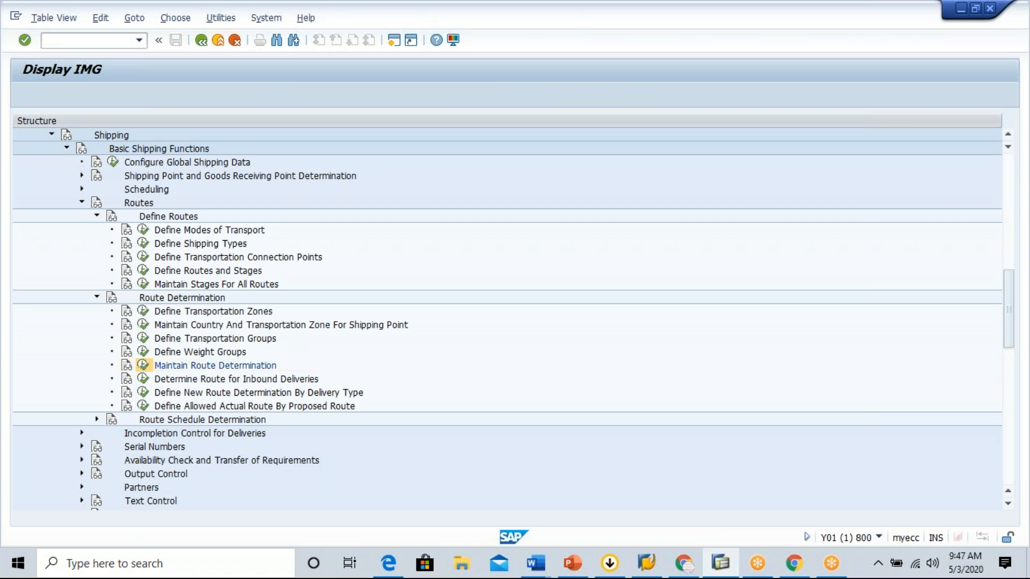
drag(272, 233, 324, 233)
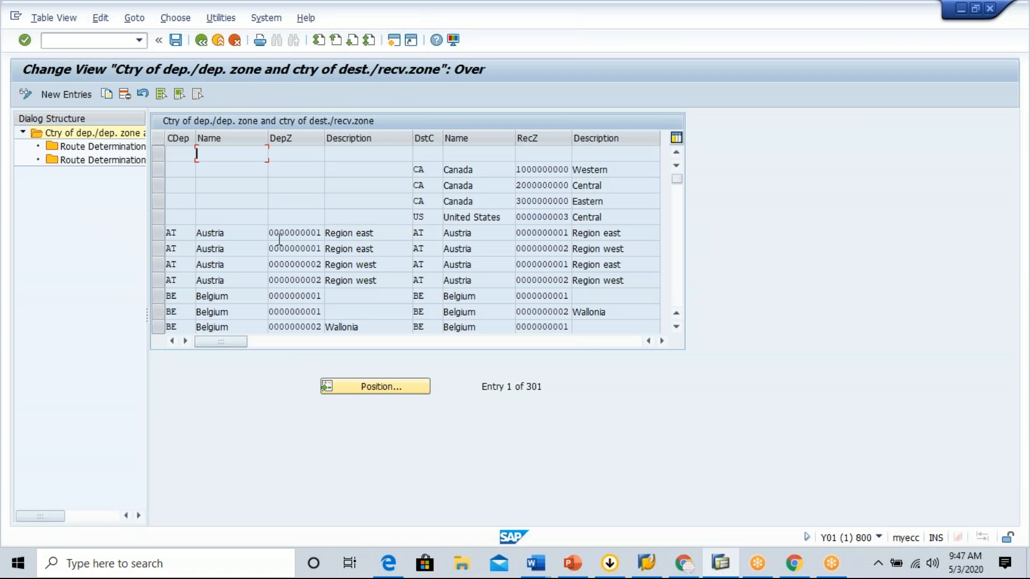
click(201, 41)
click(150, 313)
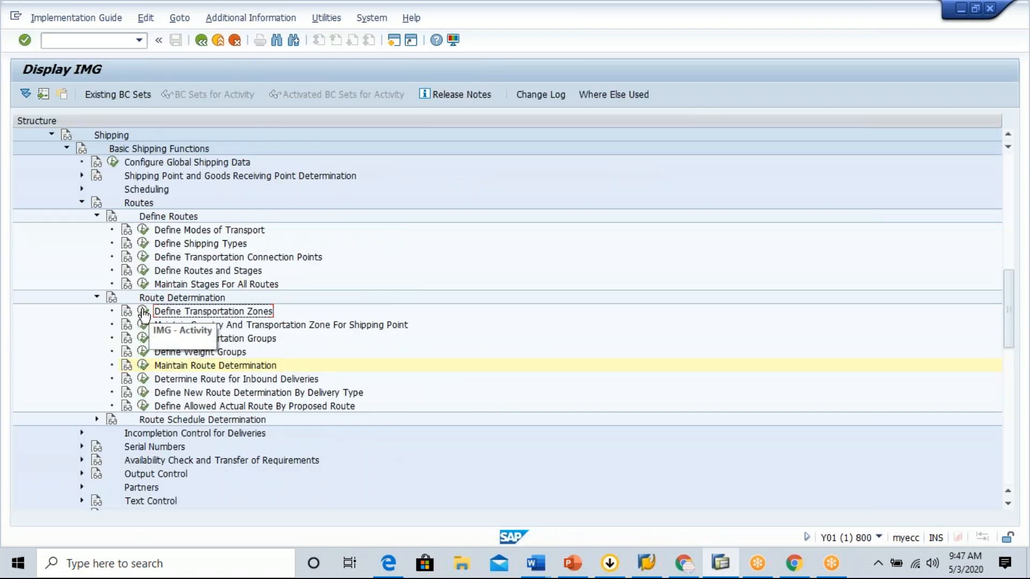
click(143, 312)
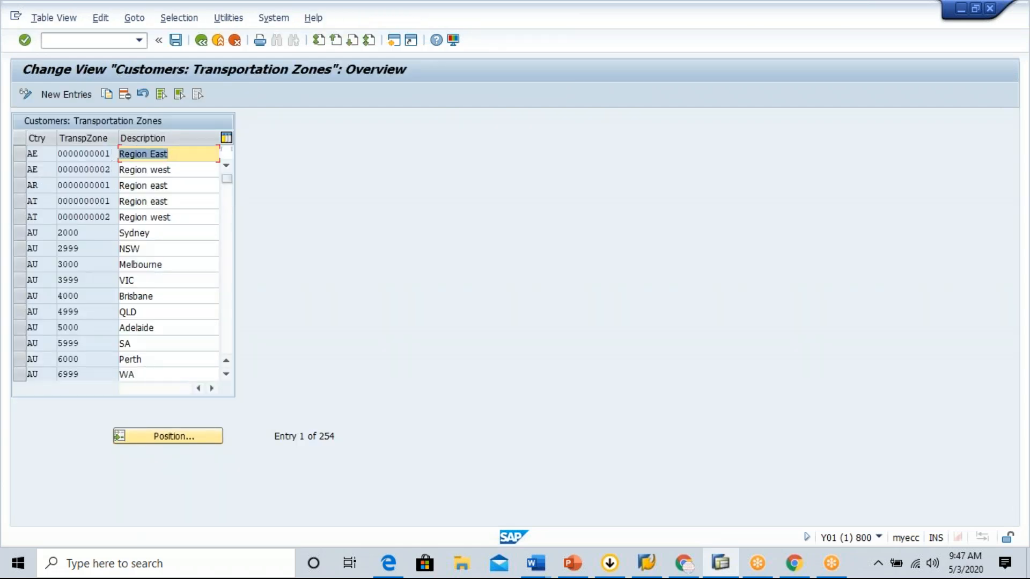
drag(226, 179, 237, 327)
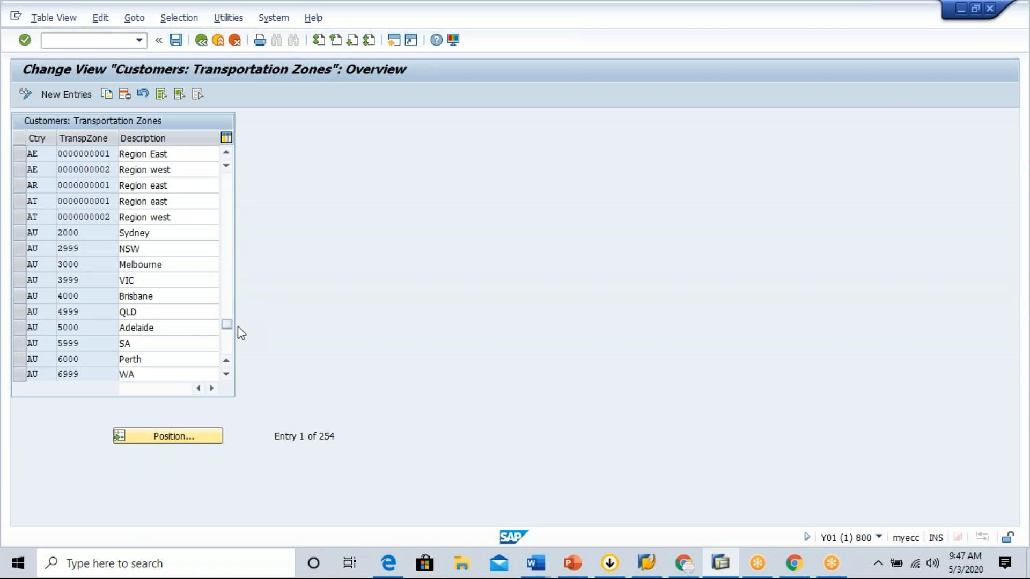
scroll(109, 201, up, 3)
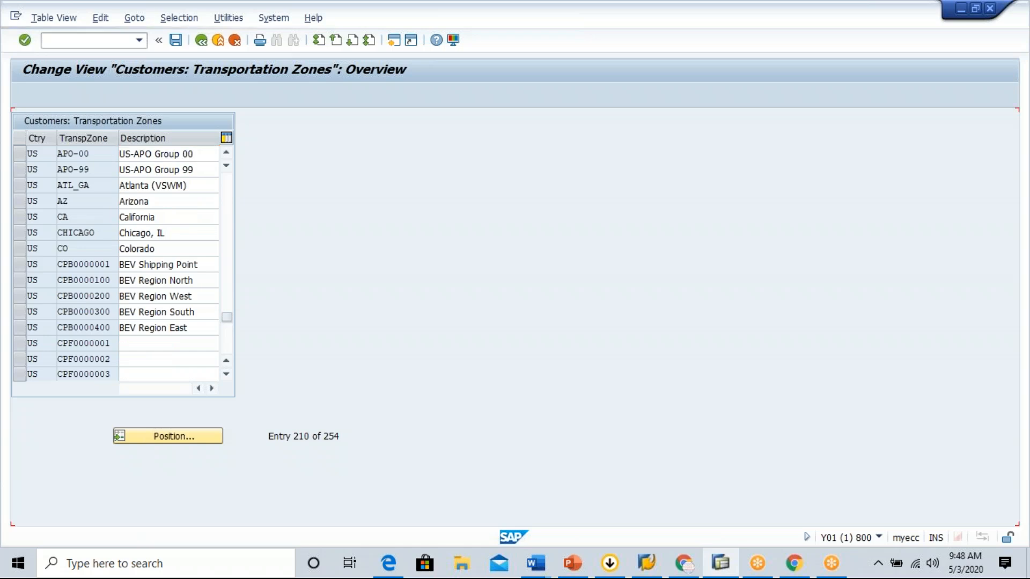
scroll(123, 262, up, 5)
scroll(123, 263, up, 4)
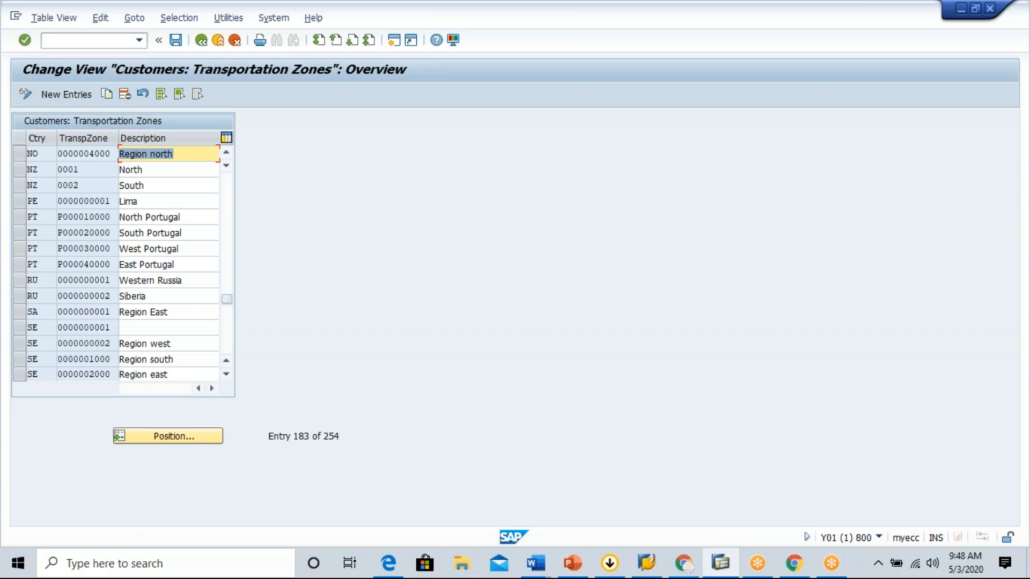
scroll(123, 262, down, 1)
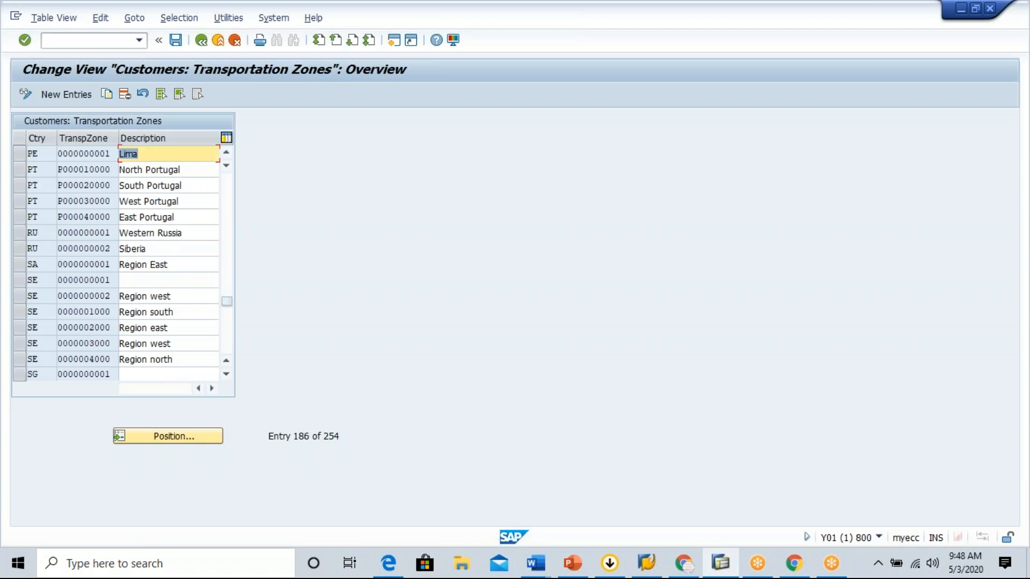
scroll(123, 263, down, 1)
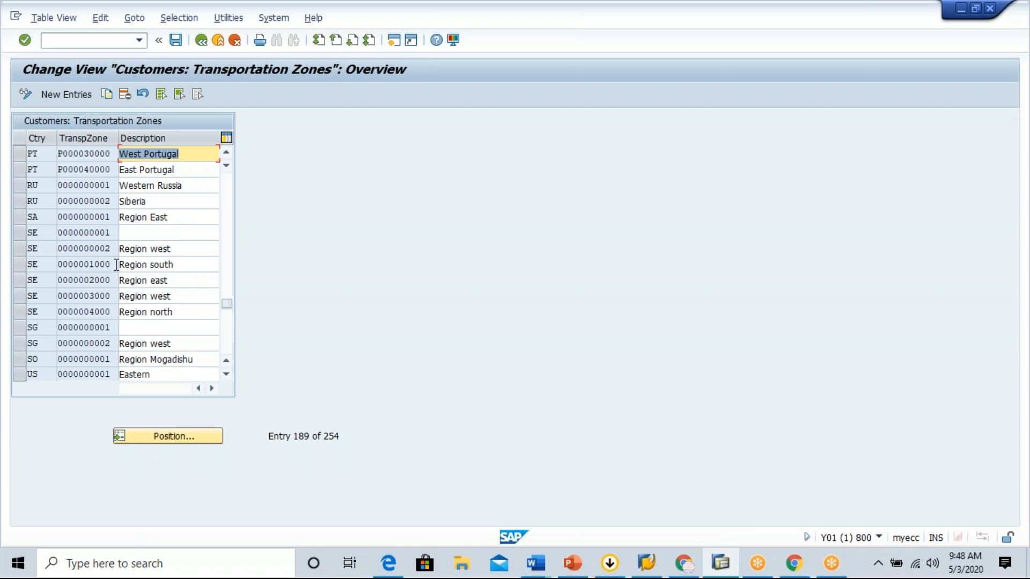
scroll(165, 234, down, 1)
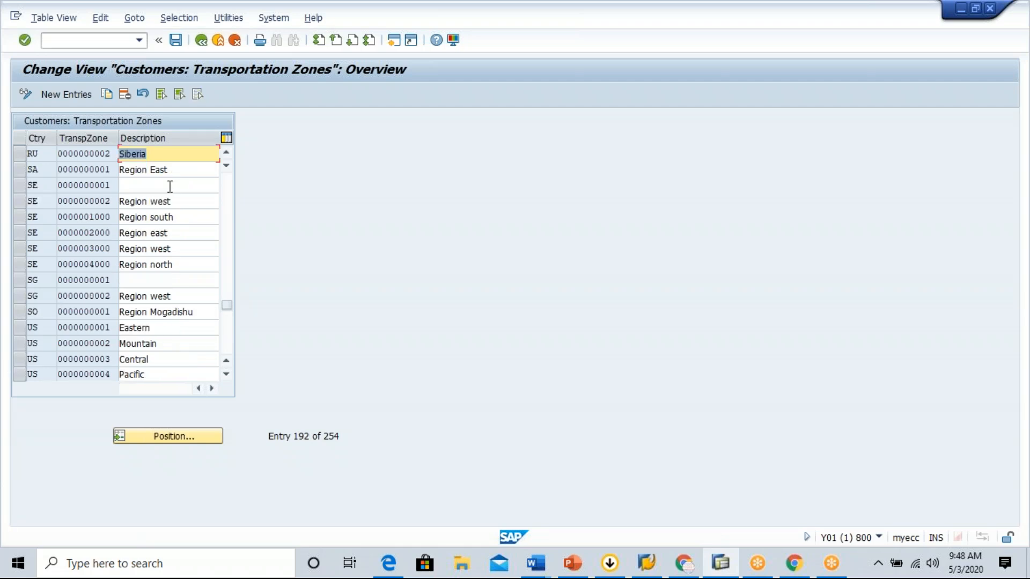
Step: Examine the US Mountain, Central, Pacific and Eastern zones with their country and zone codes
click(170, 342)
click(120, 359)
click(156, 373)
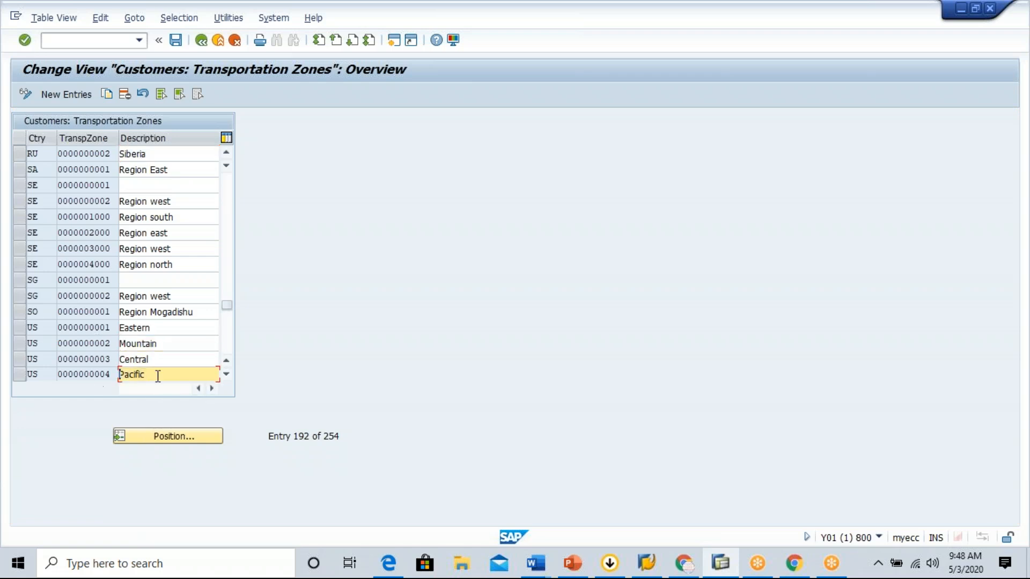
click(168, 328)
click(70, 328)
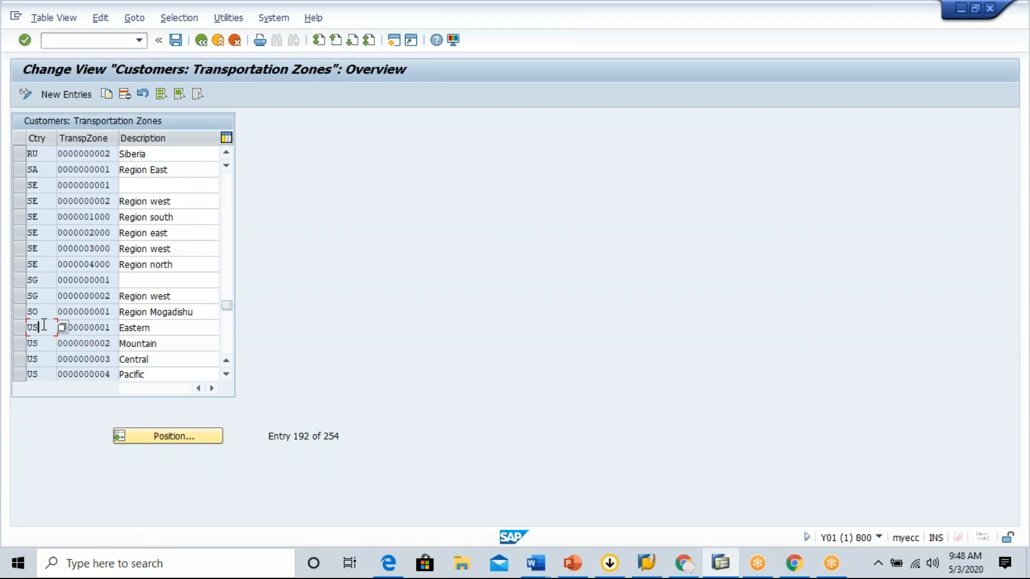
Step: Open a new SAP session and start the customer display transaction XD03
click(395, 41)
click(398, 42)
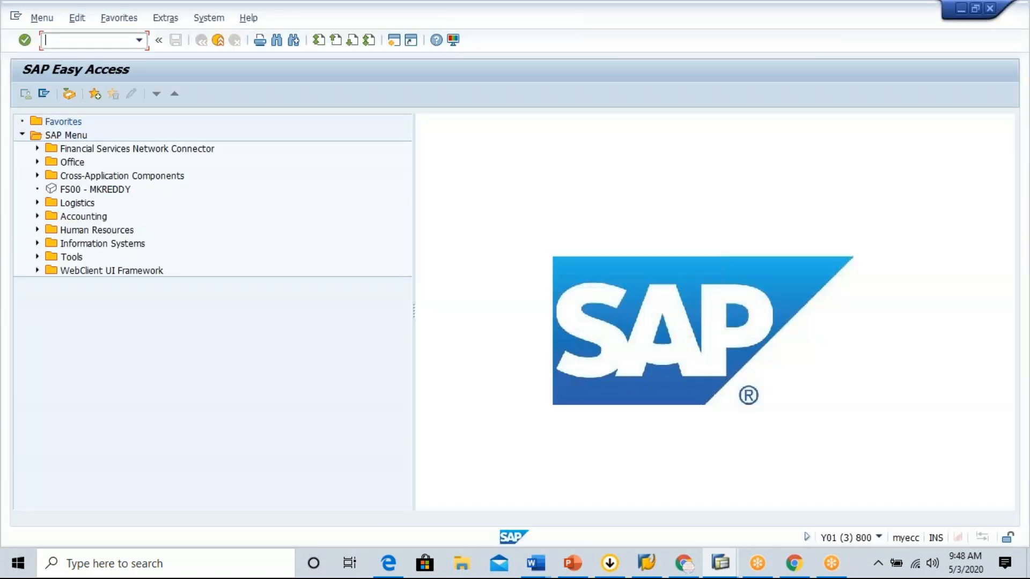
text(/nxd03)
key(Return)
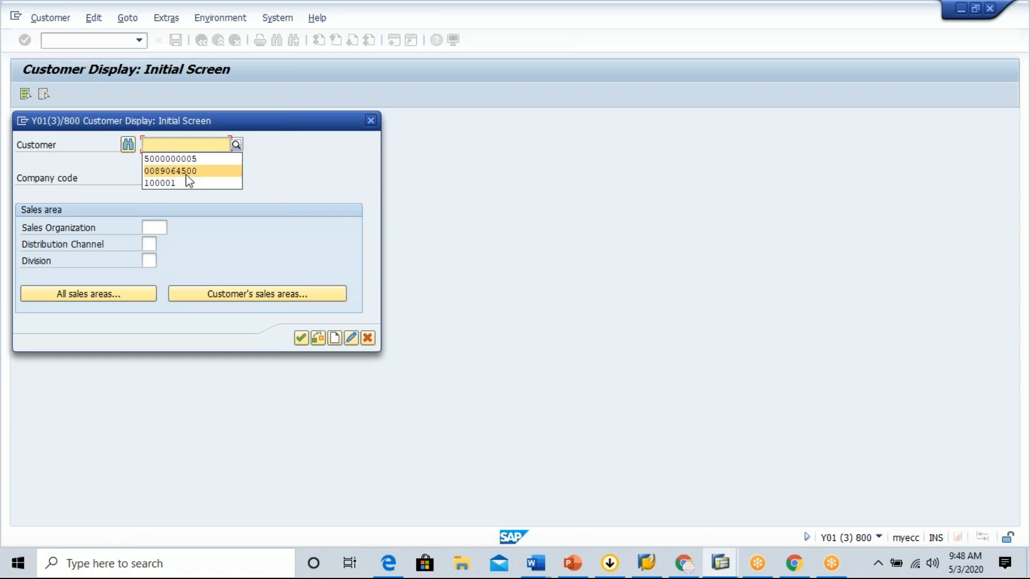
Step: Try to list the sales areas of a recently used customer from the customer number history
click(186, 173)
click(247, 294)
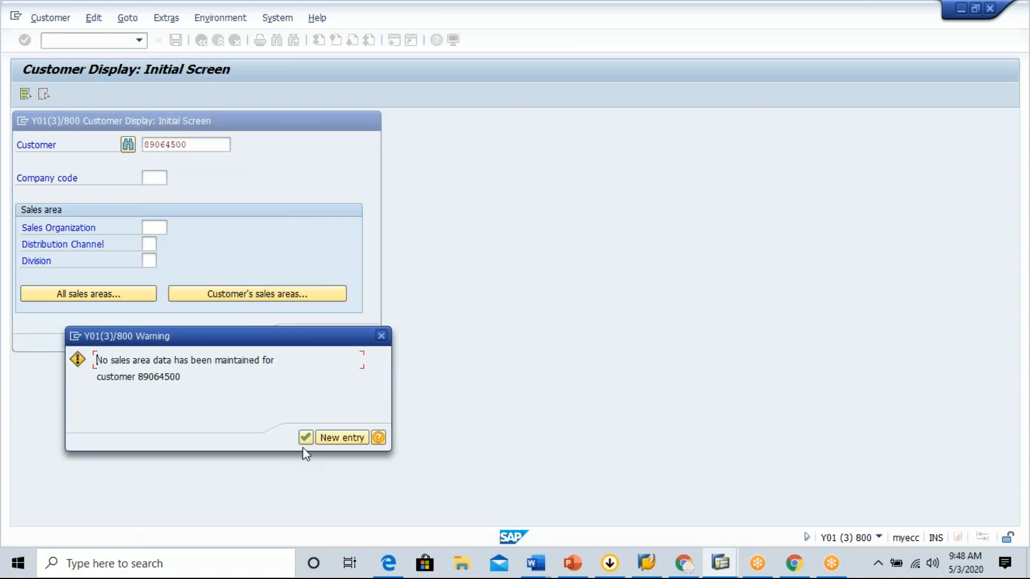
click(304, 438)
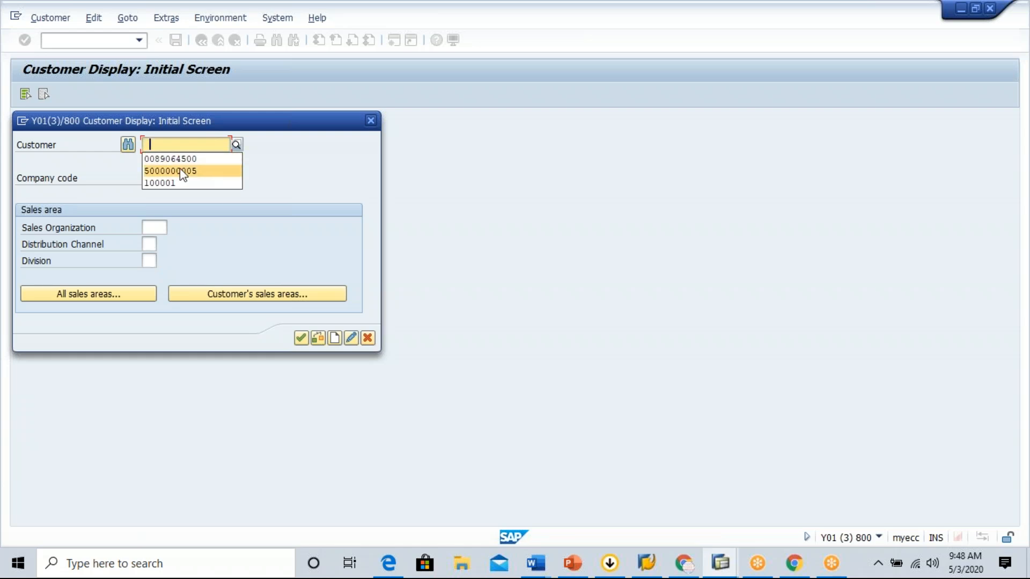
Step: Try to list the sales areas of the second customer in the number history, then leave the customer display
click(203, 171)
click(262, 296)
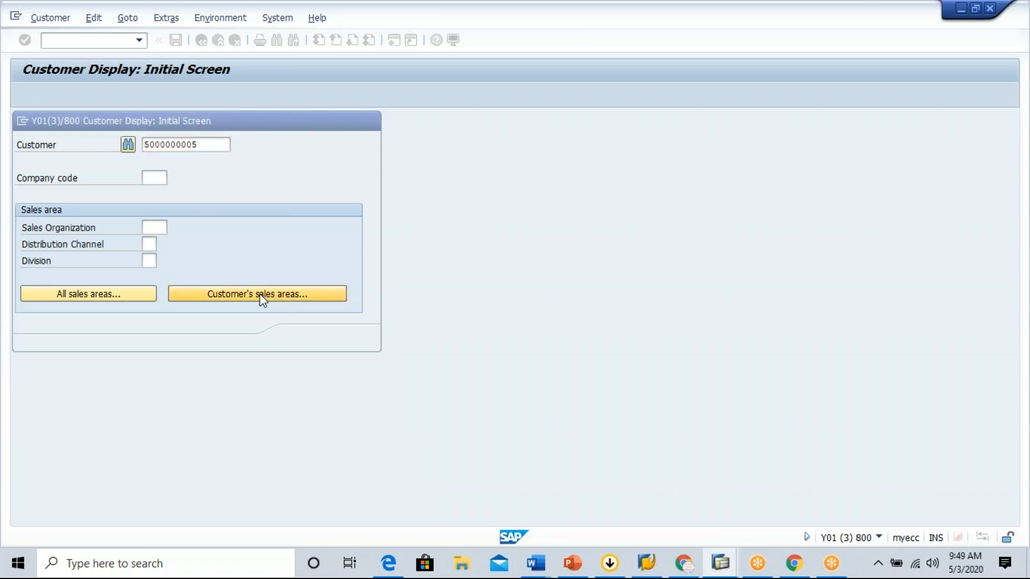
click(306, 438)
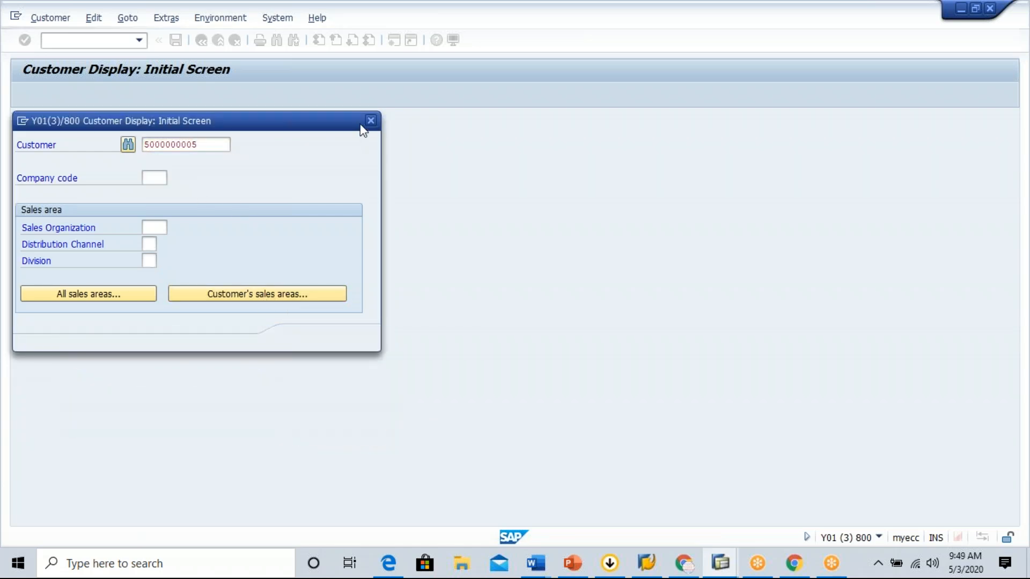
click(371, 122)
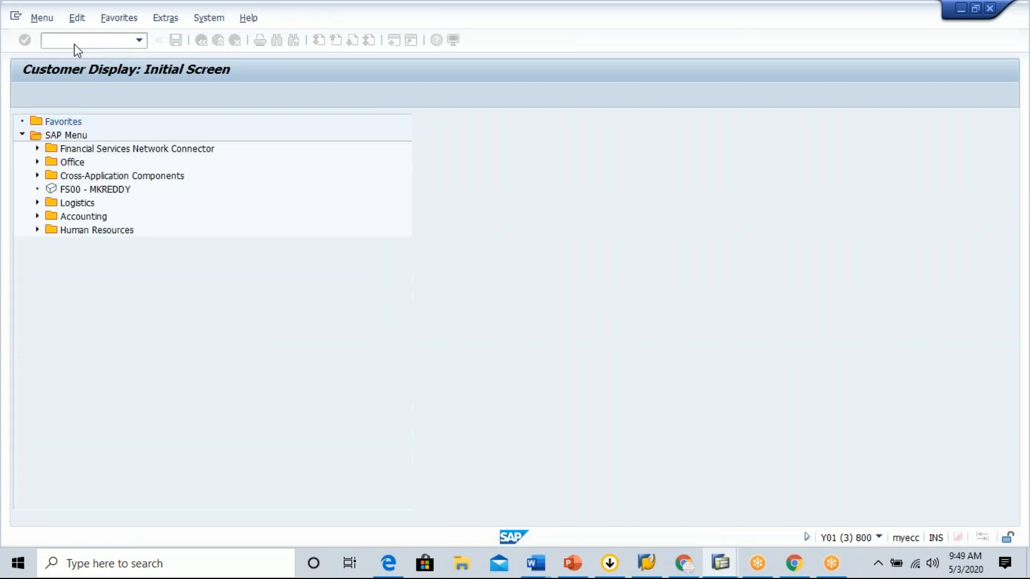
Step: Start the sales order display transaction VA03 and display the first order in the order number history
text(/nva03)
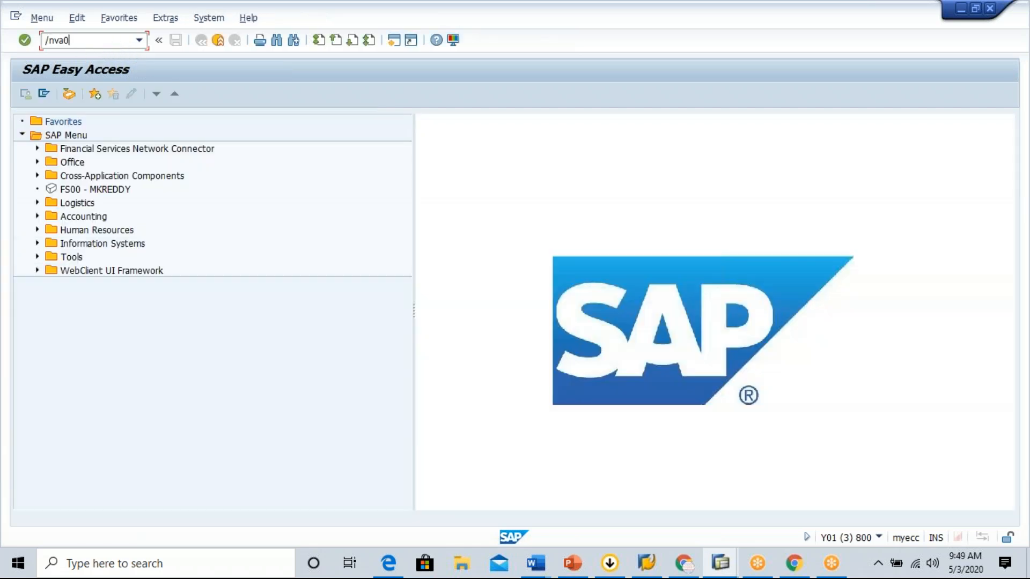
key(Return)
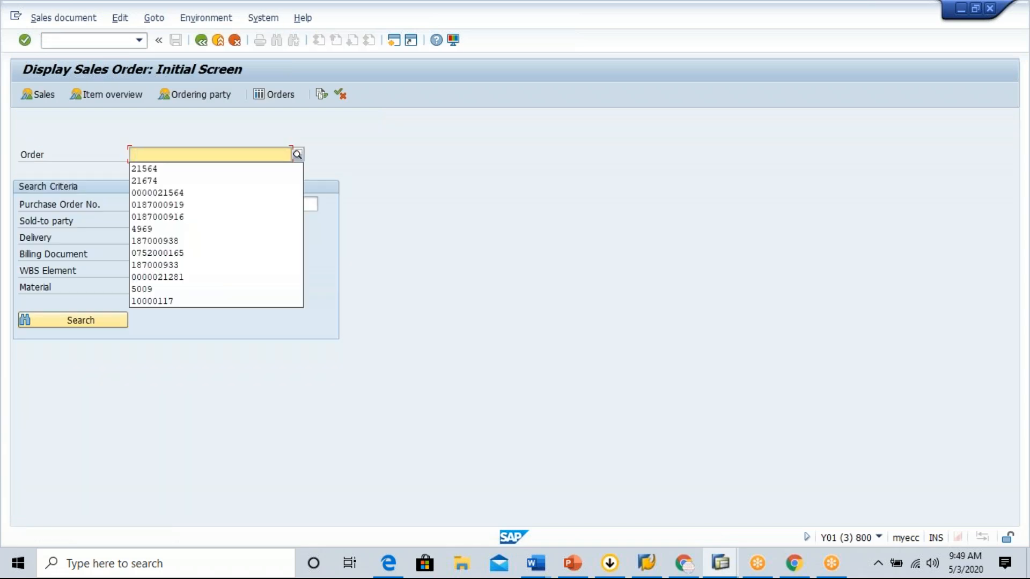
click(168, 170)
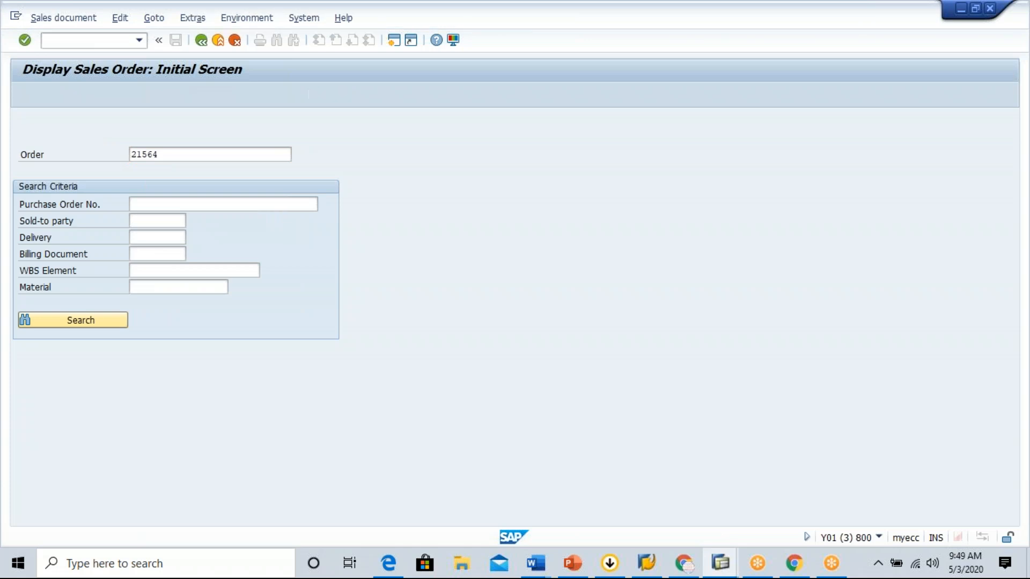
Step: View the sold-to party's master address from the order, then close the address details
drag(150, 138, 89, 143)
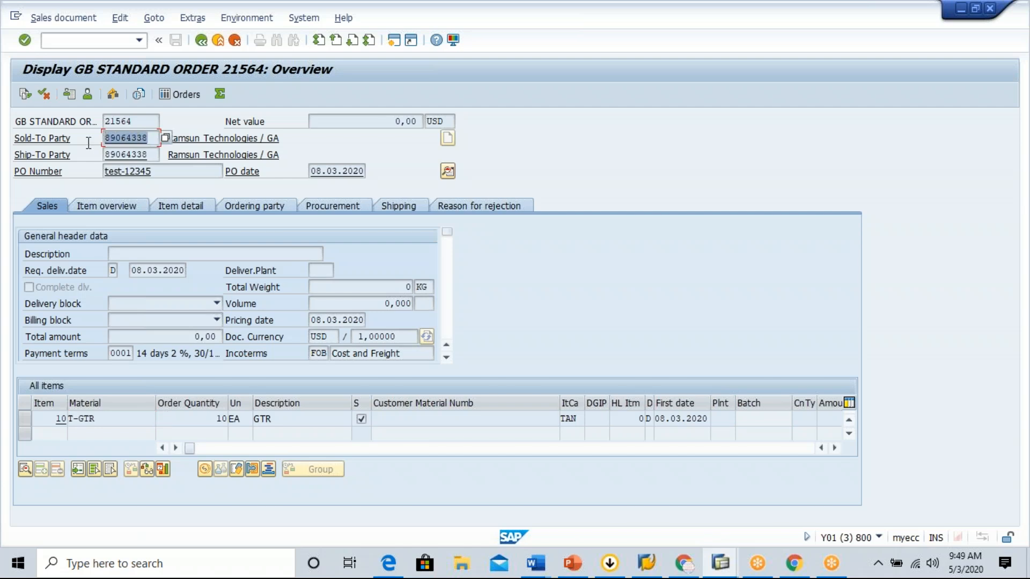
key(ctrl+c)
double_click(117, 139)
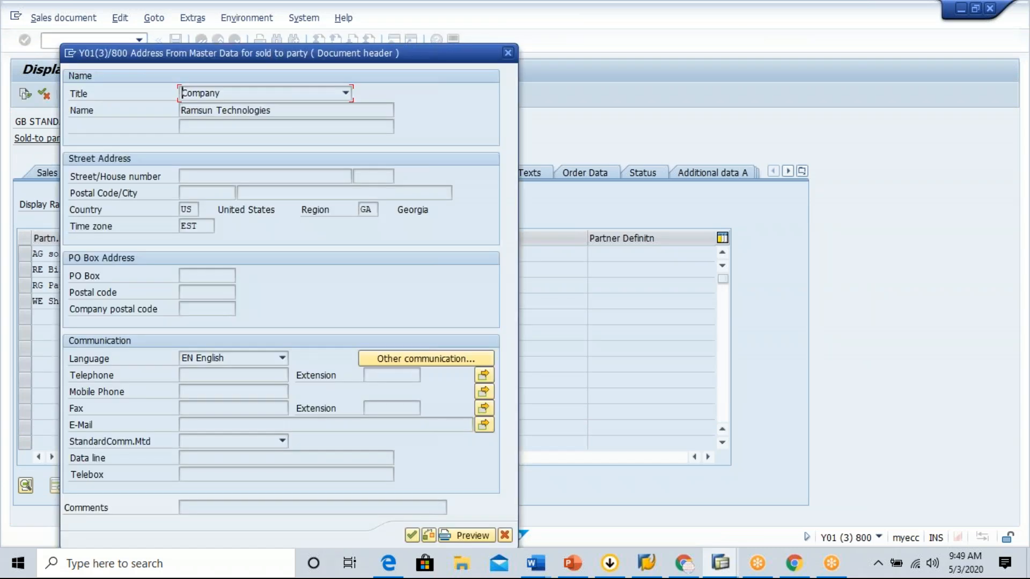
click(412, 298)
click(508, 53)
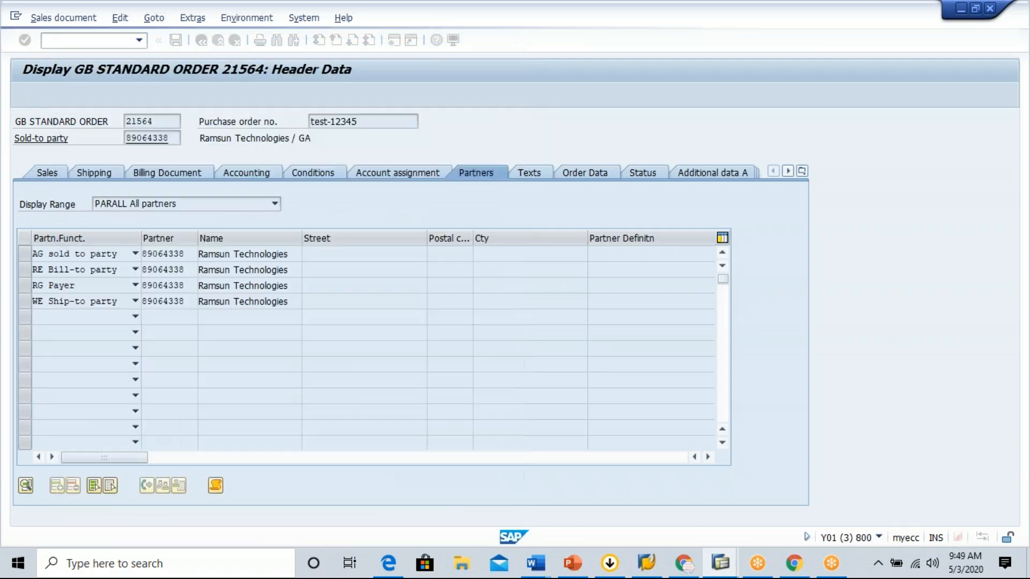
Step: Copy the sold-to party number from the order header and start the customer display transaction XD03
drag(178, 137, 115, 140)
key(ctrl+c)
click(69, 42)
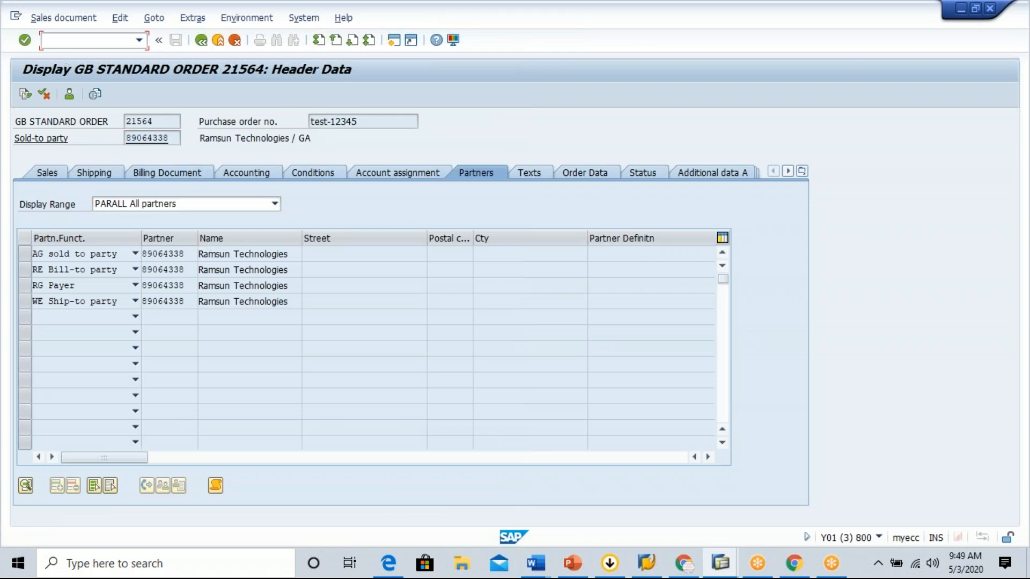
text(/nxd03)
key(Return)
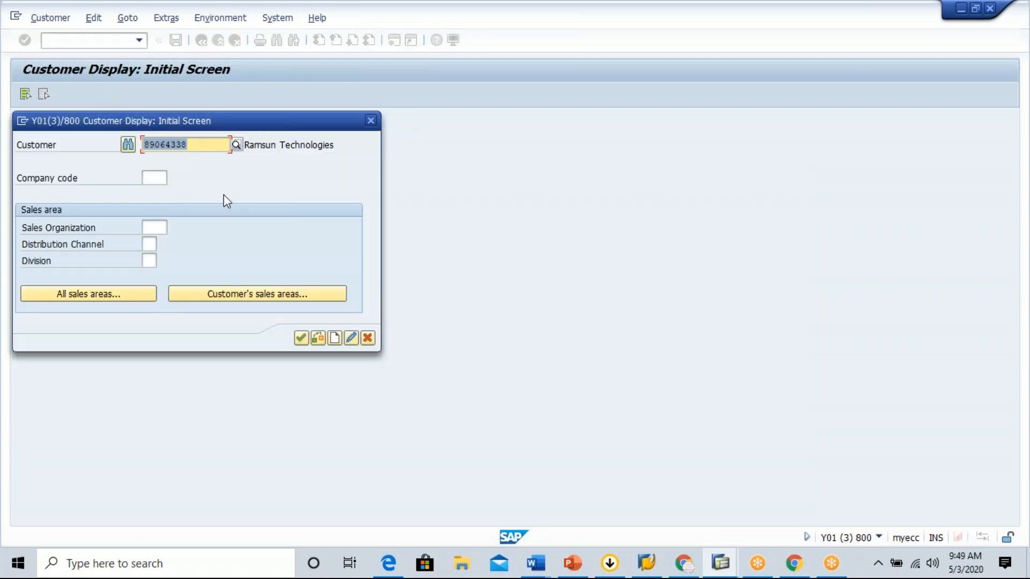
Step: Pick the customer's sales area GB00 / GB / GB and display the customer's general data
click(257, 292)
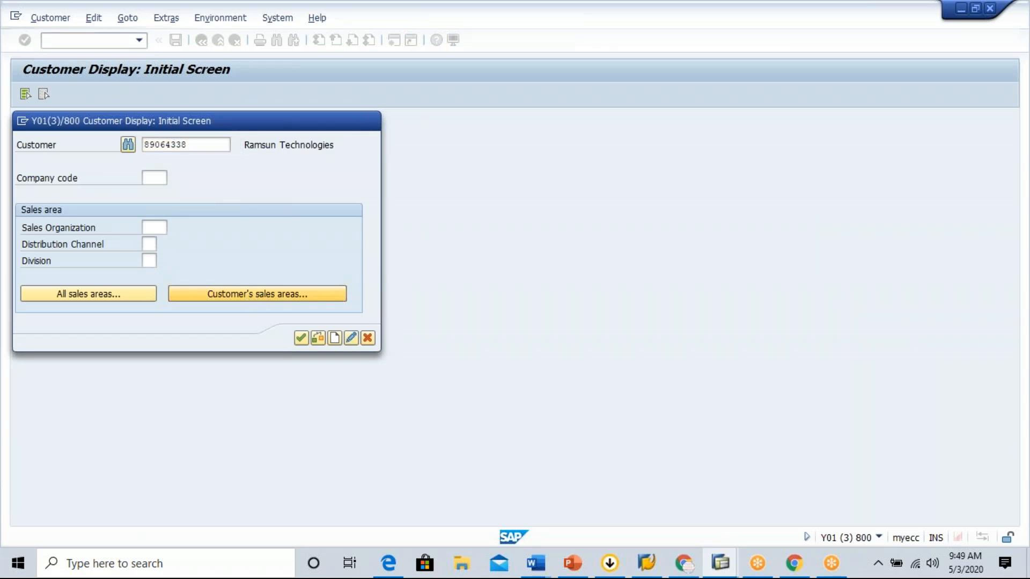
double_click(144, 227)
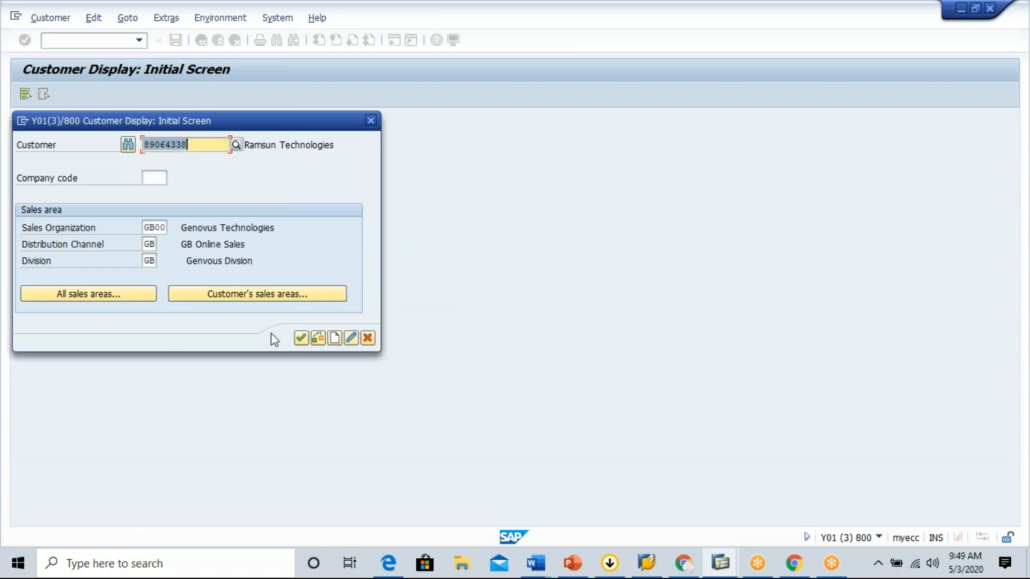
click(300, 337)
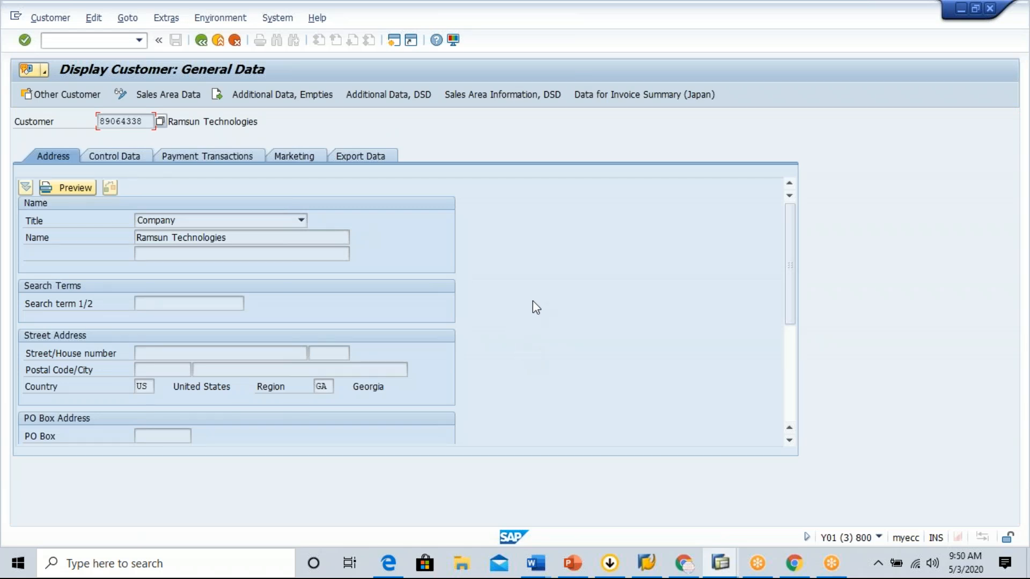
Step: Look through the customer's address and communication data, including other communication, for a transportation zone field
click(764, 63)
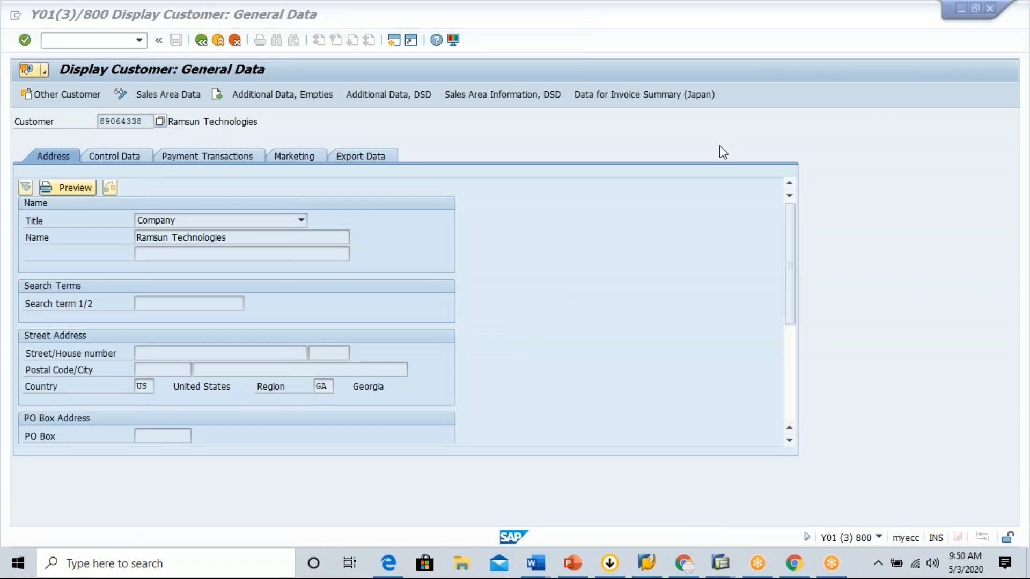
click(560, 418)
click(803, 248)
drag(790, 266, 796, 374)
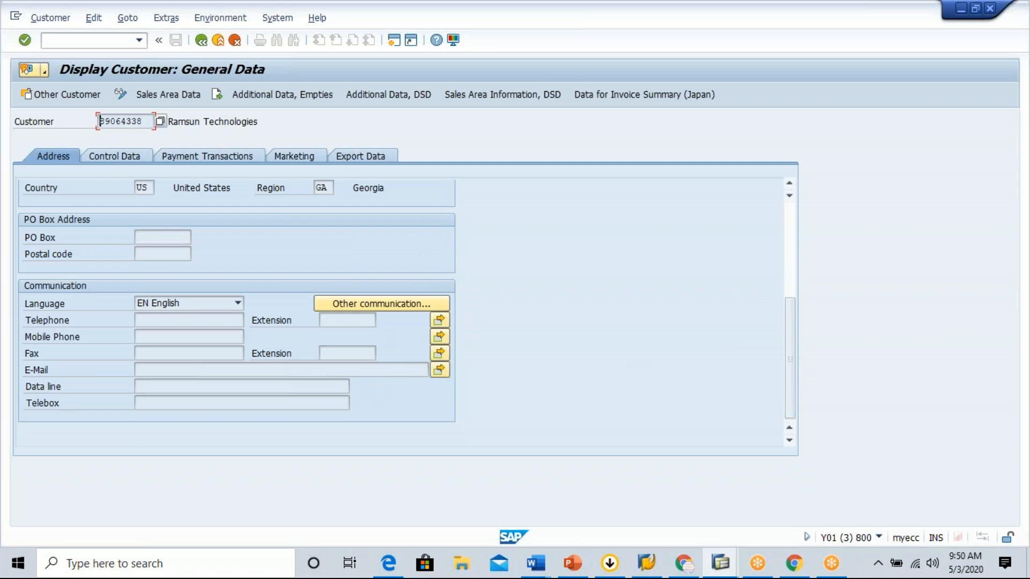
click(395, 306)
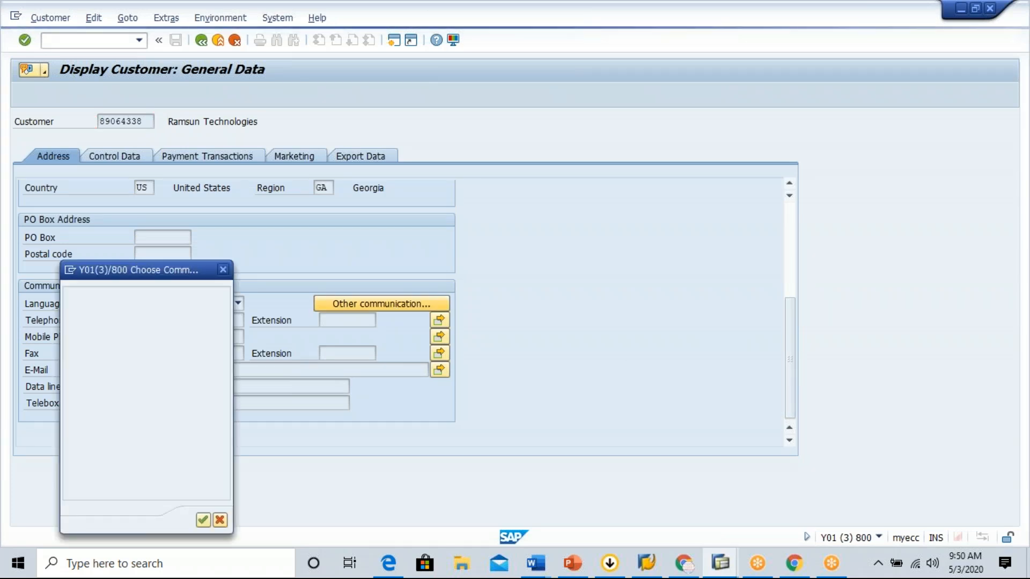
click(223, 270)
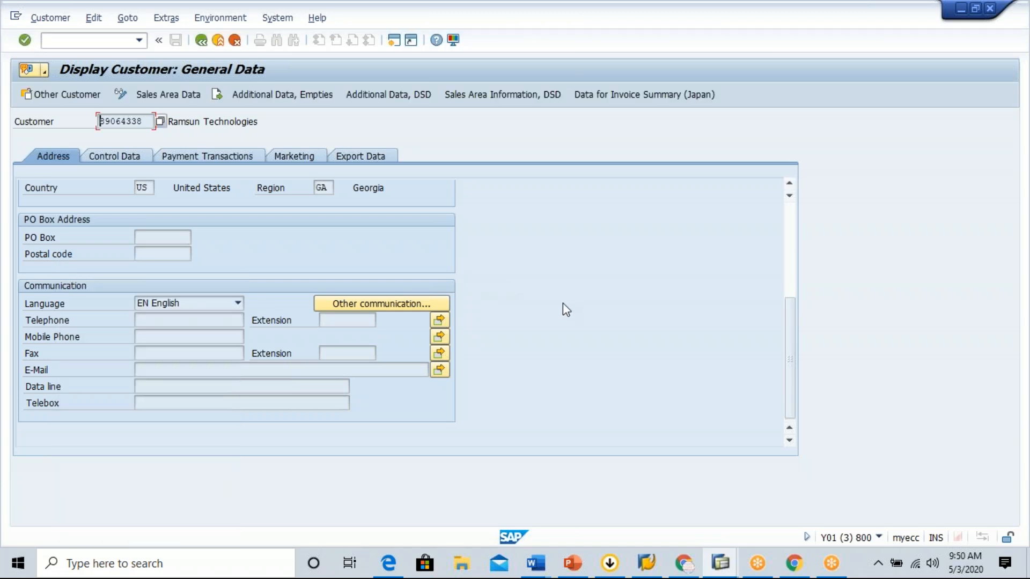
drag(791, 356, 799, 215)
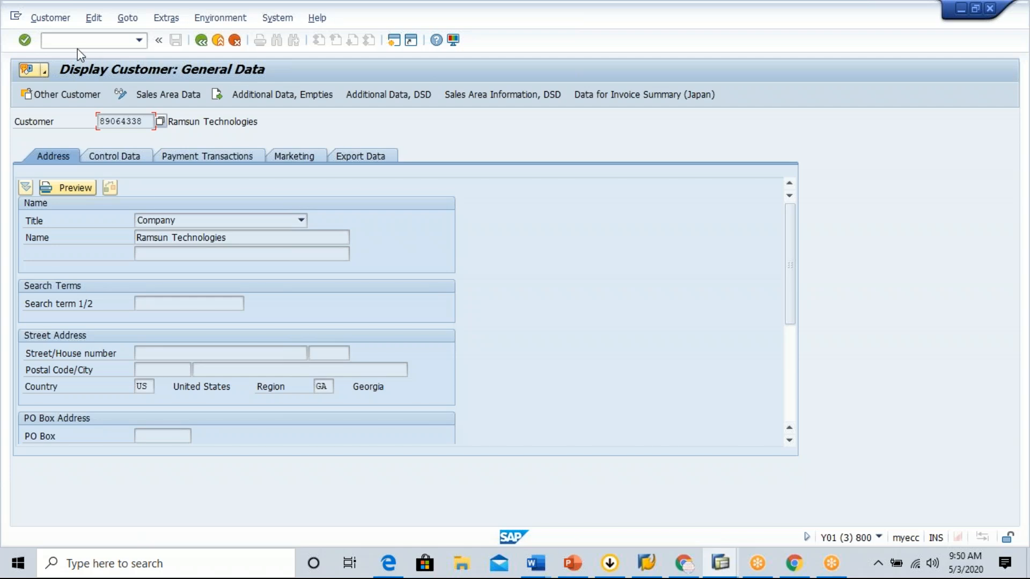
Step: Start customer creation with XD01 using account group 0001 Sold-to party and company code GB00
click(87, 38)
text(/nxd01)
key(Return)
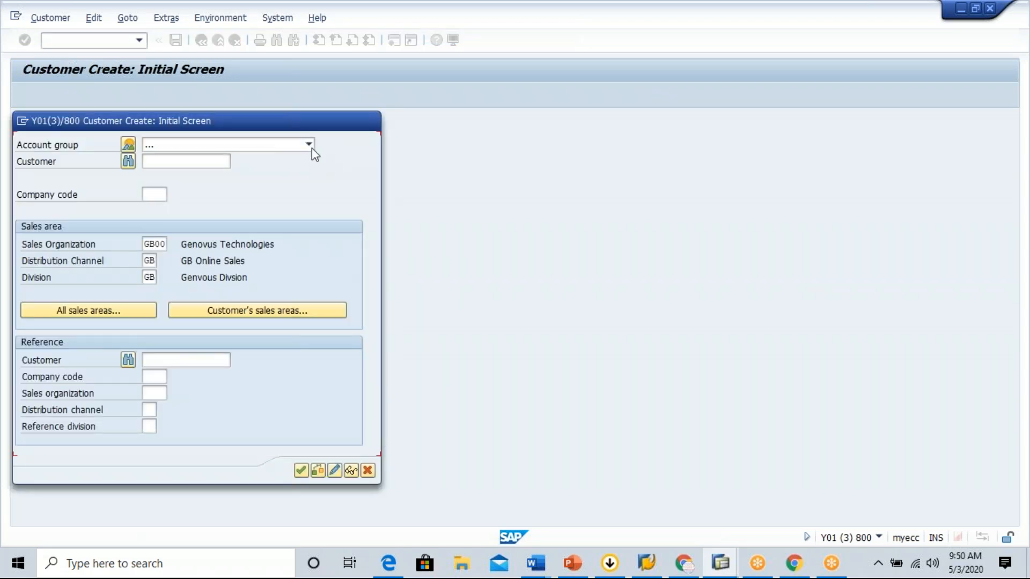
click(311, 145)
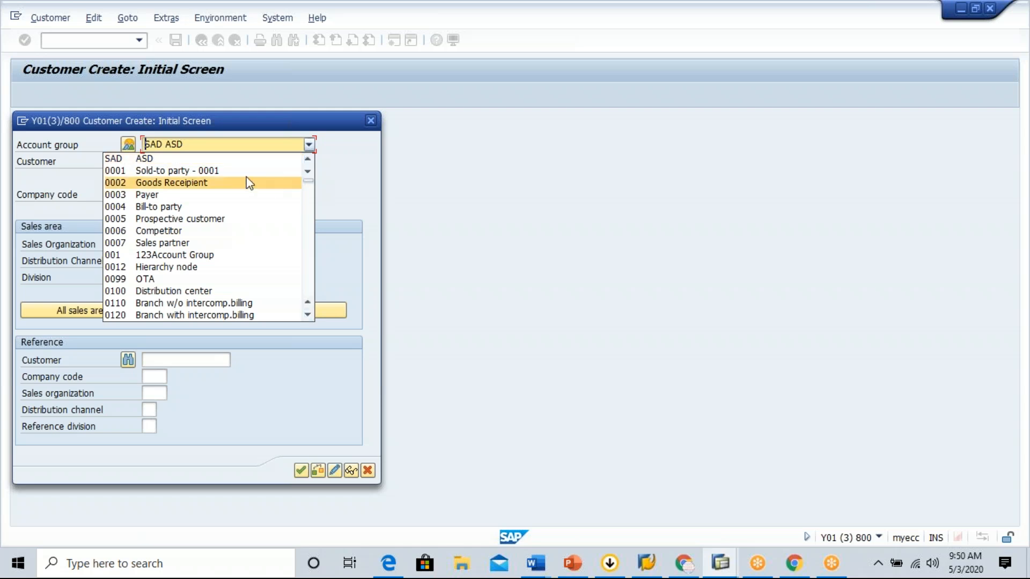
click(230, 171)
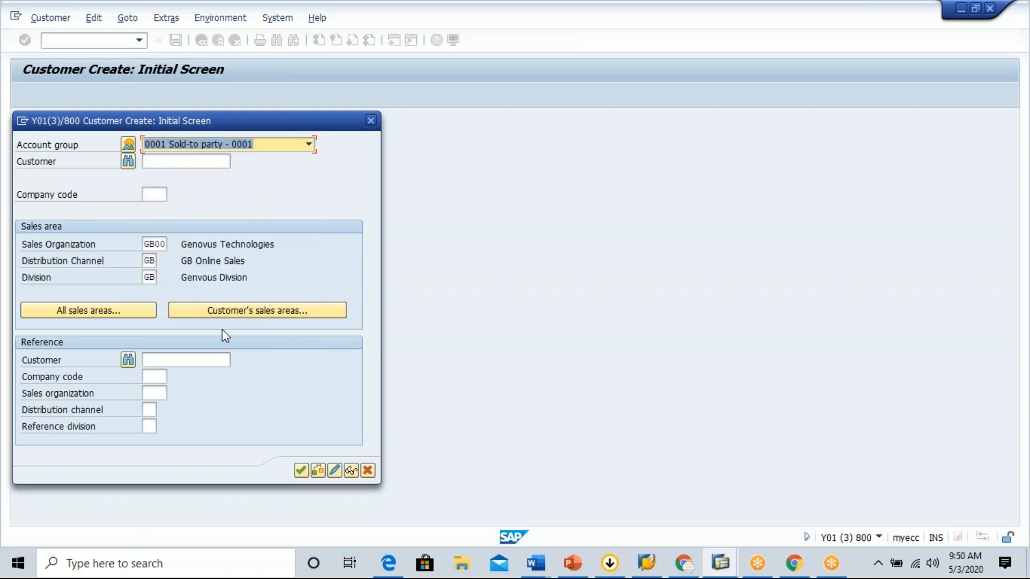
click(151, 195)
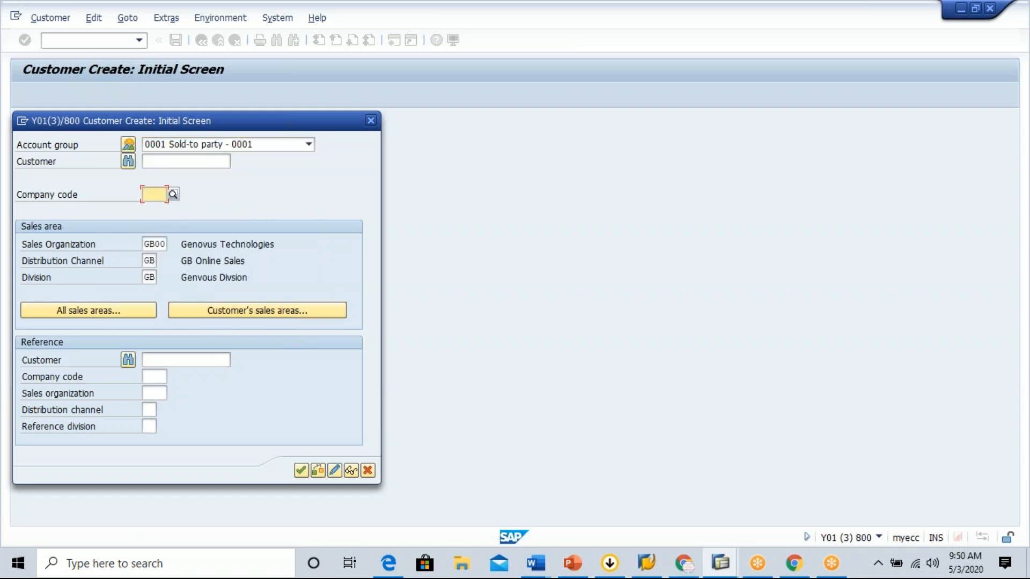
text(Gb00)
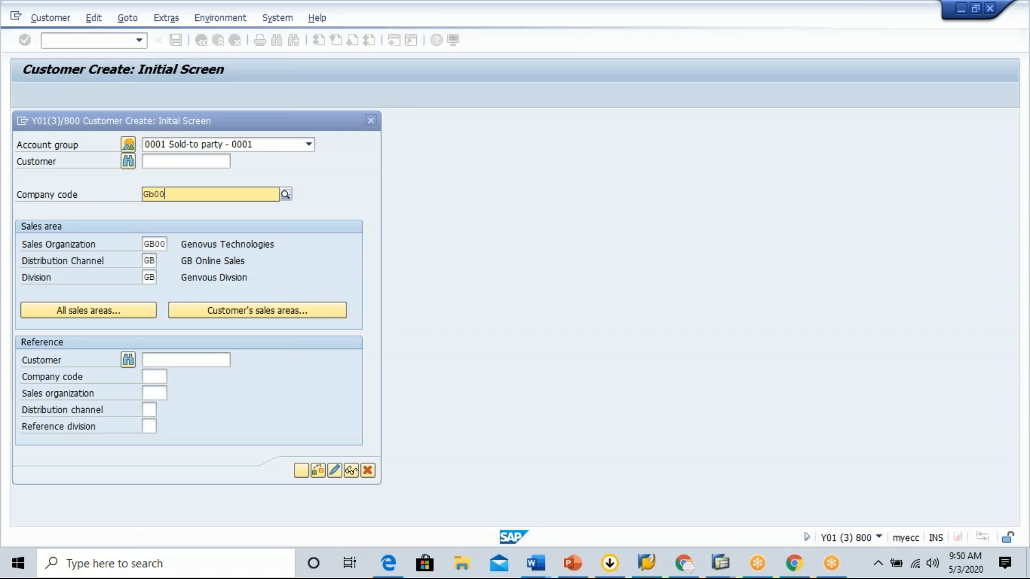
key(Return)
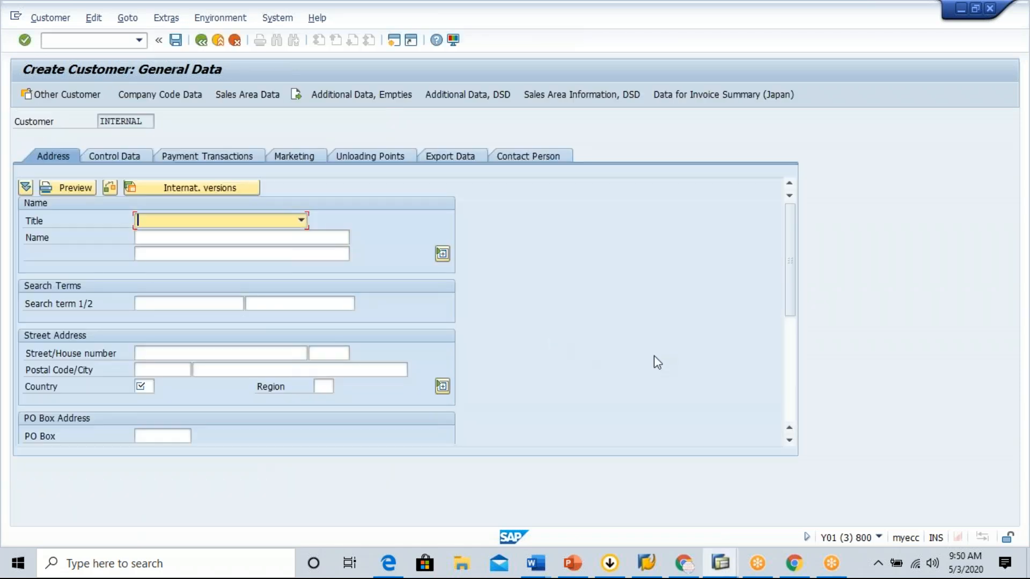
Step: Set the new customer's title to Company and its name to Genovus Food Services
click(301, 220)
click(185, 234)
click(188, 237)
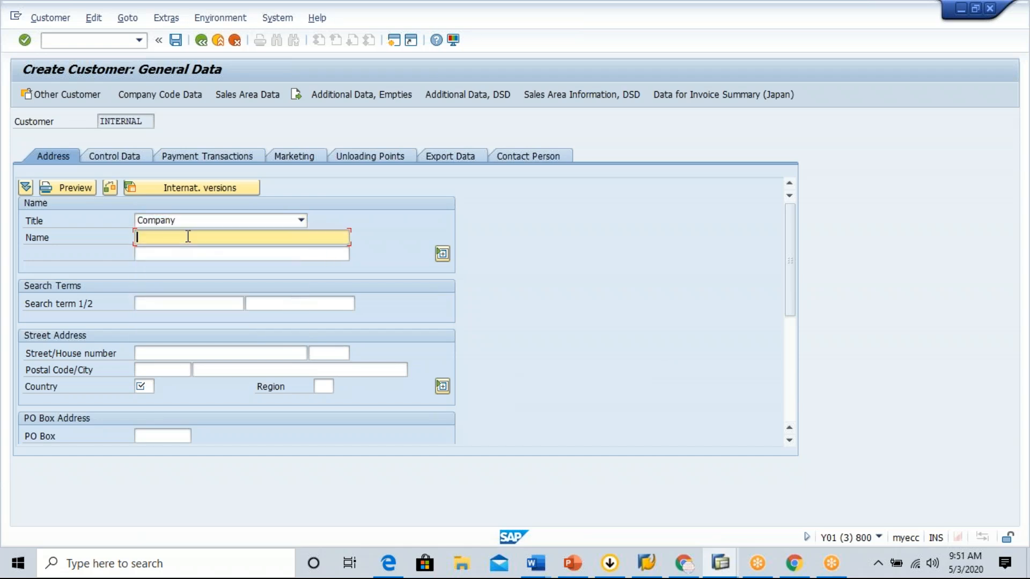
text(G)
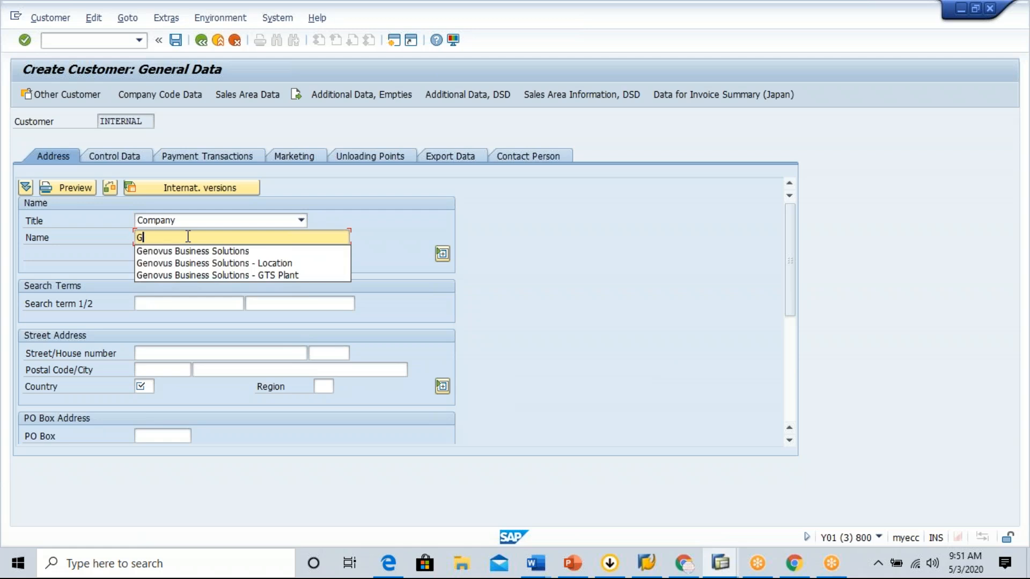
text(enovus Food Services)
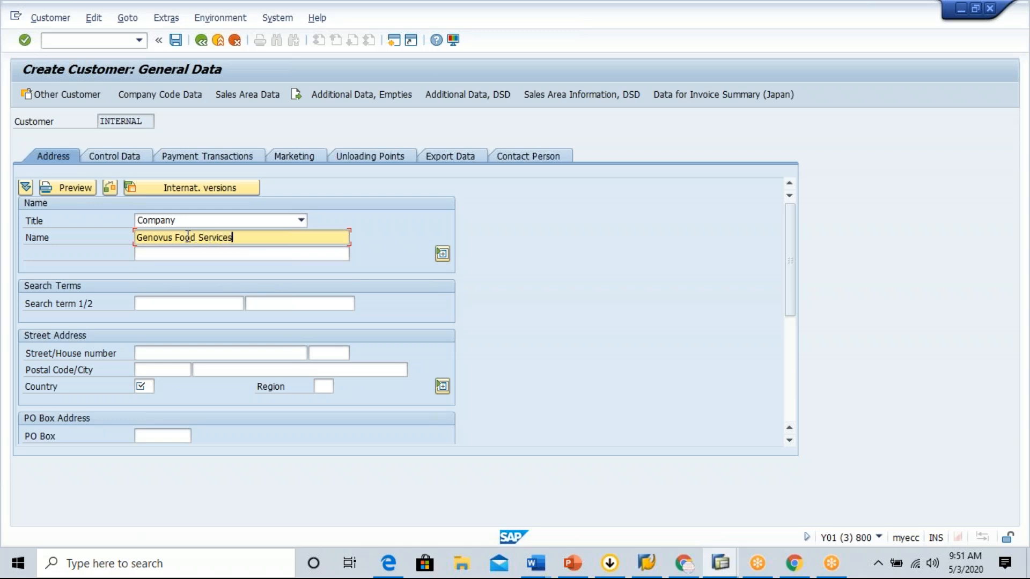
Step: Set the street address to country US and region GA, and expand the additional street address fields
click(146, 385)
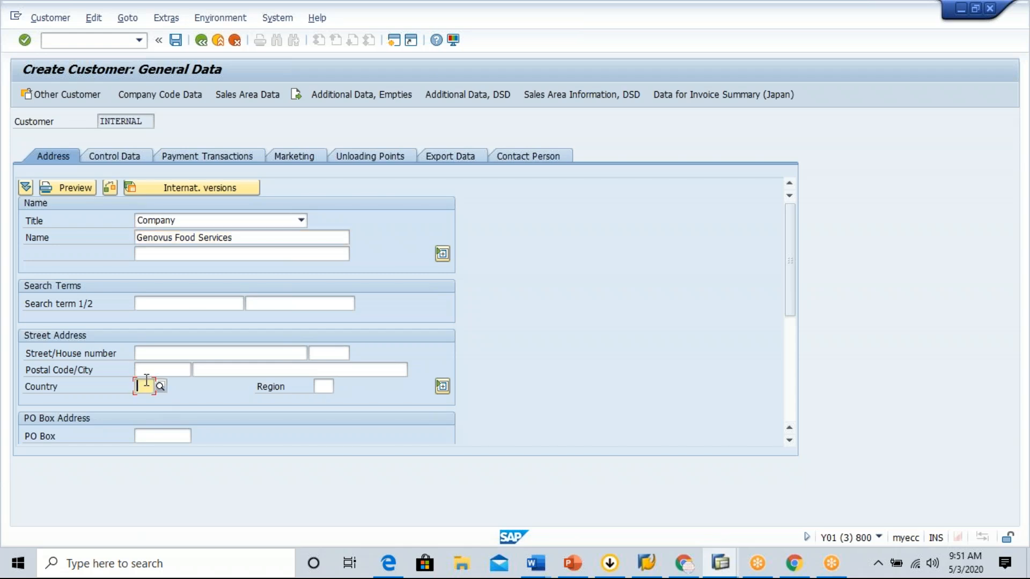
text(US)
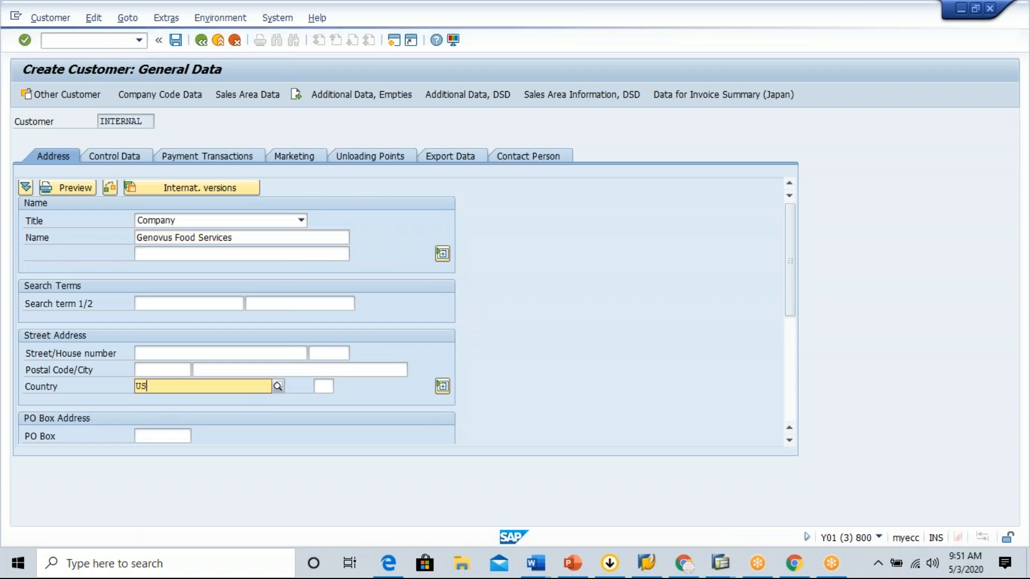
click(141, 414)
click(322, 386)
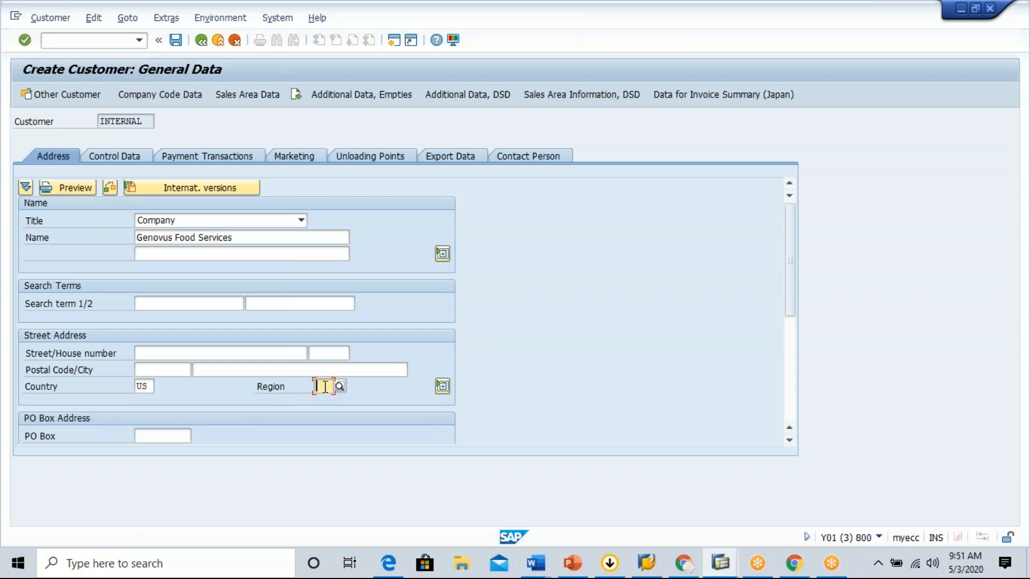
text(GA)
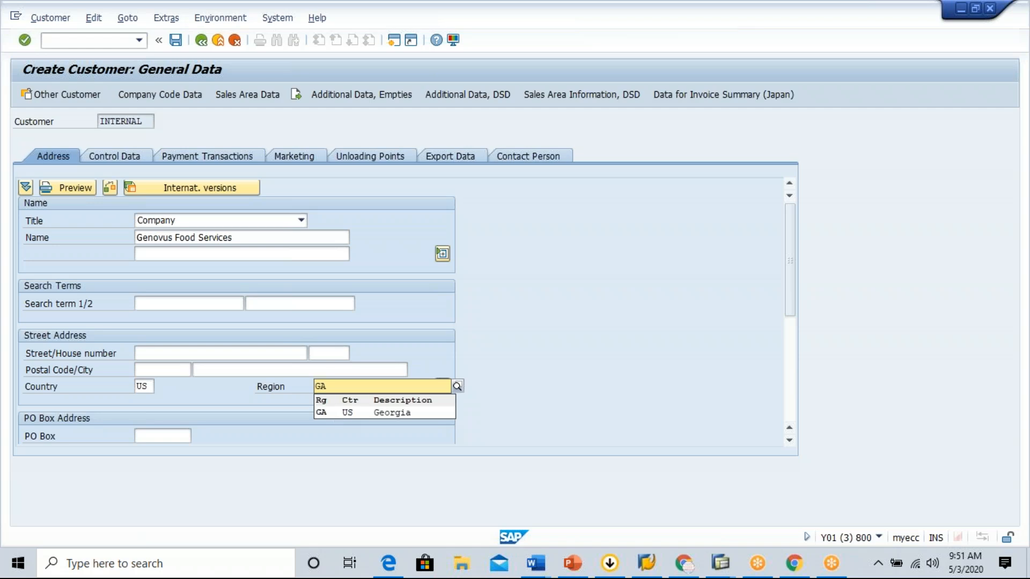
click(320, 411)
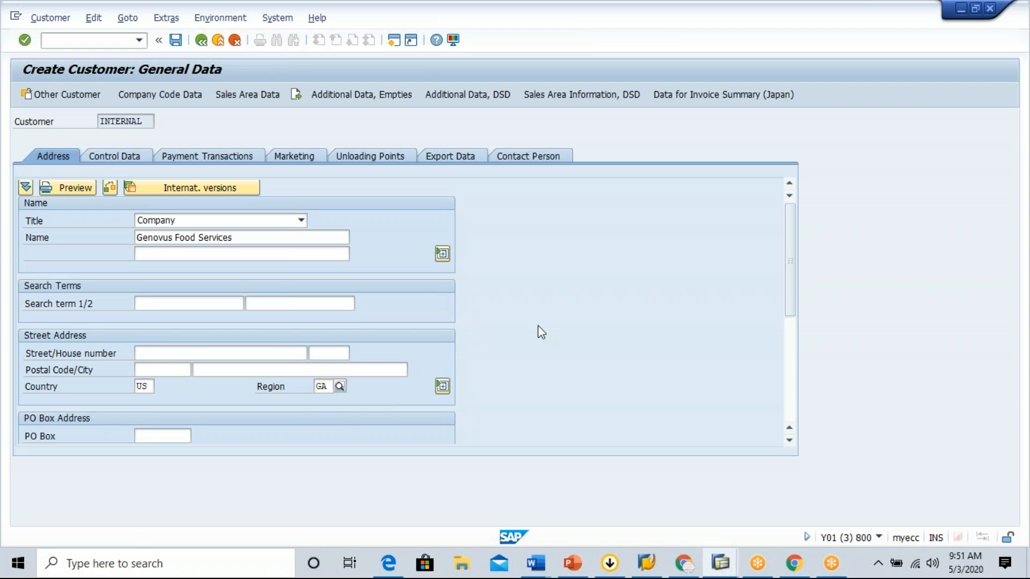
key(Return)
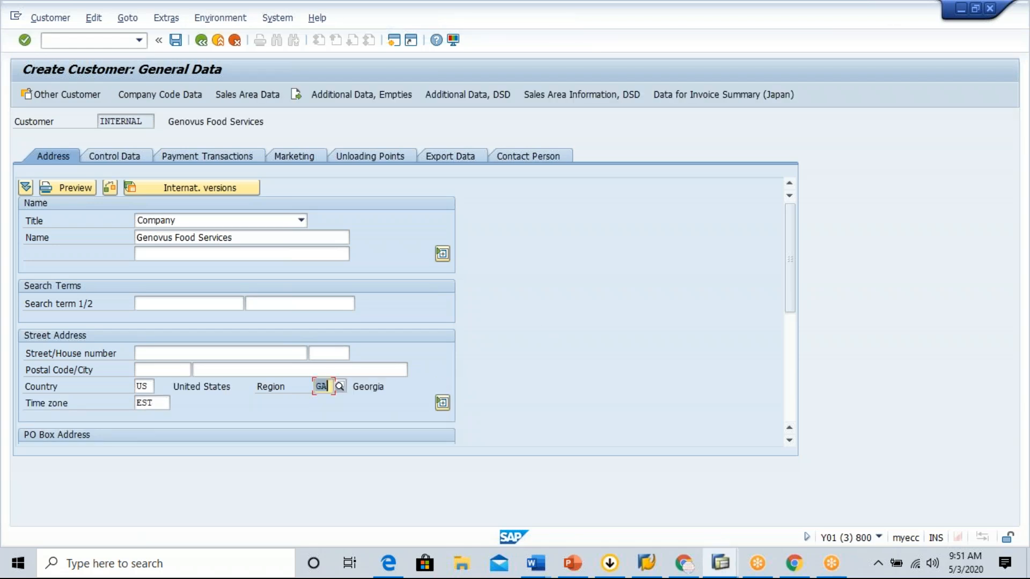
click(442, 404)
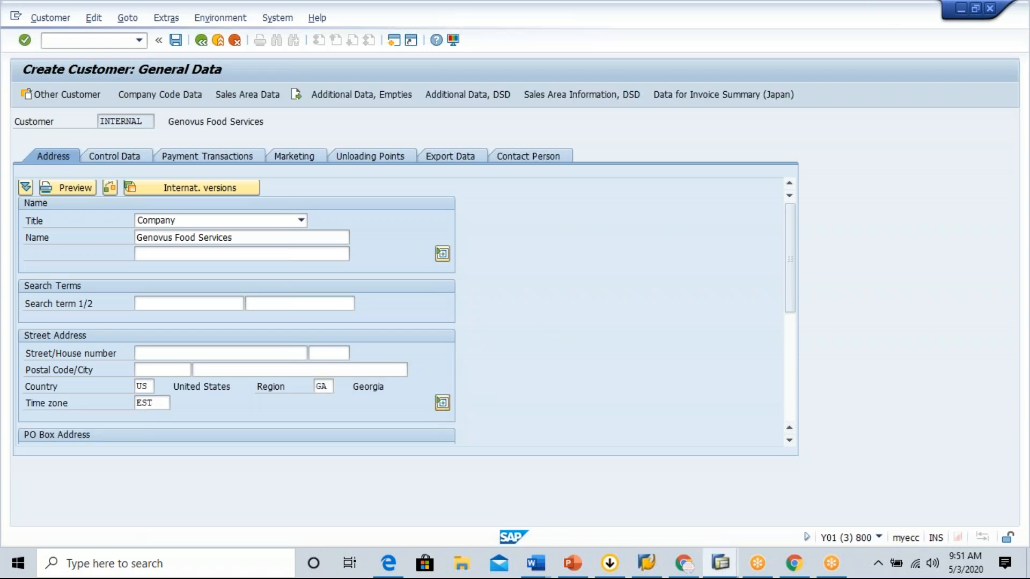
Step: Locate the Transportation zone field in the new customer's expanded street address and open its list of possible values
scroll(591, 346, down, 1)
scroll(591, 346, down, 5)
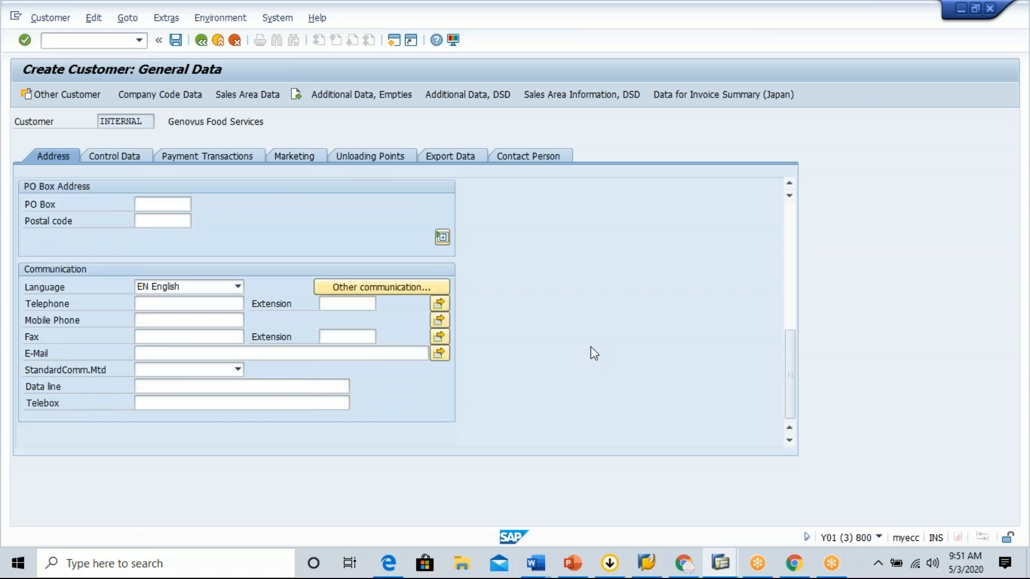
scroll(590, 346, up, 4)
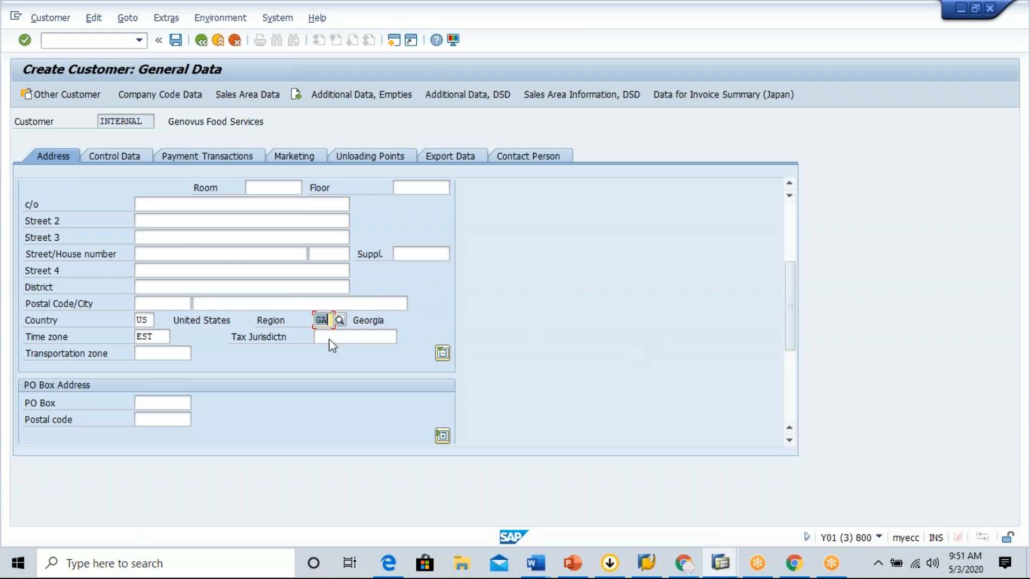
click(185, 356)
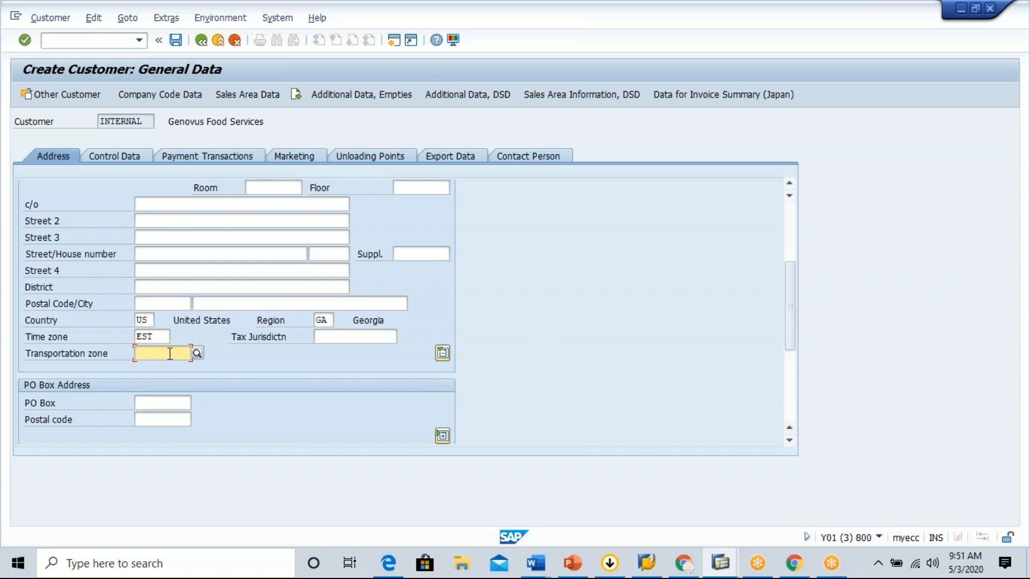
key(F4)
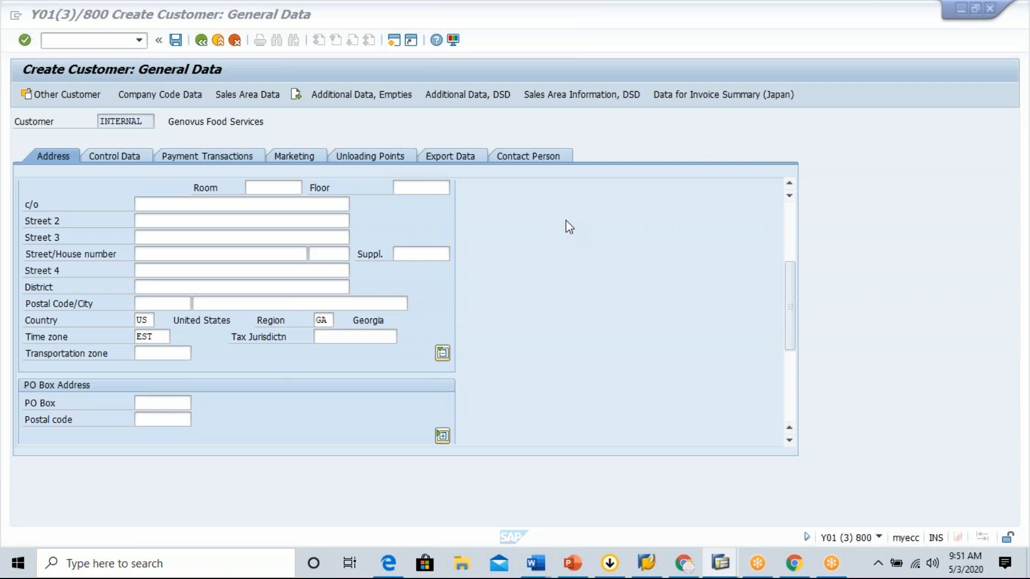
key(alt+Tab)
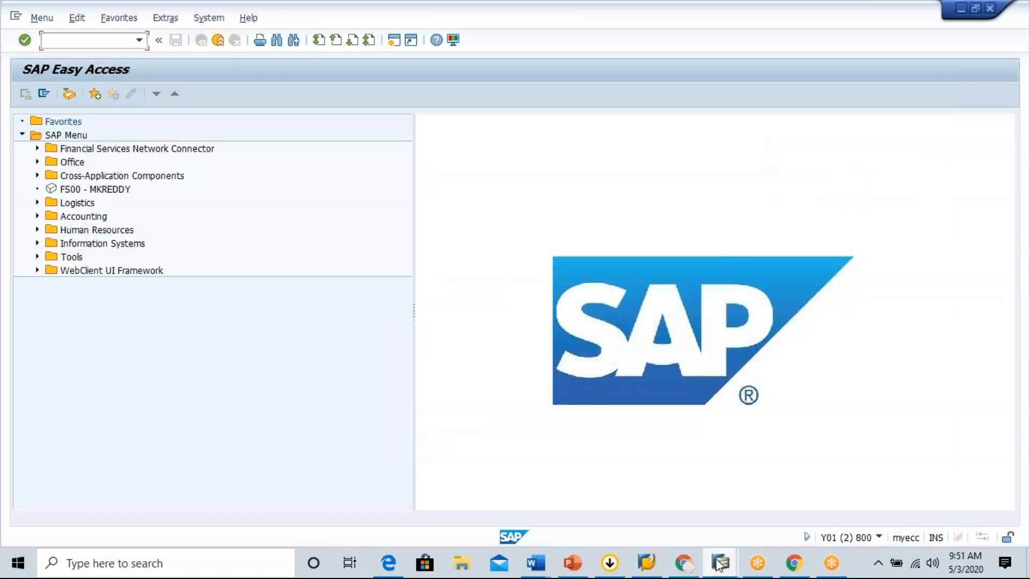
mouse_move(720, 563)
mouse_move(563, 500)
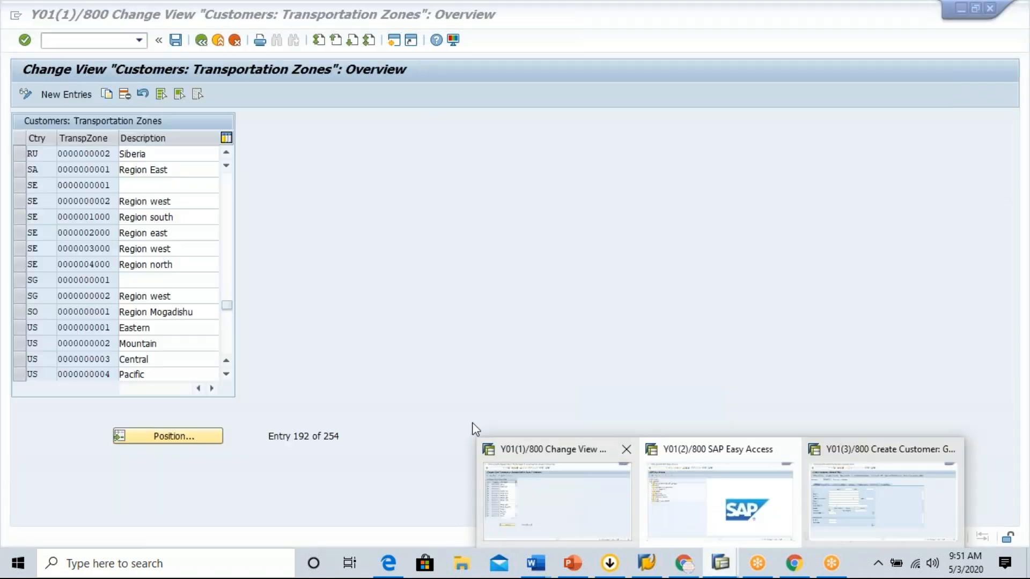
click(100, 327)
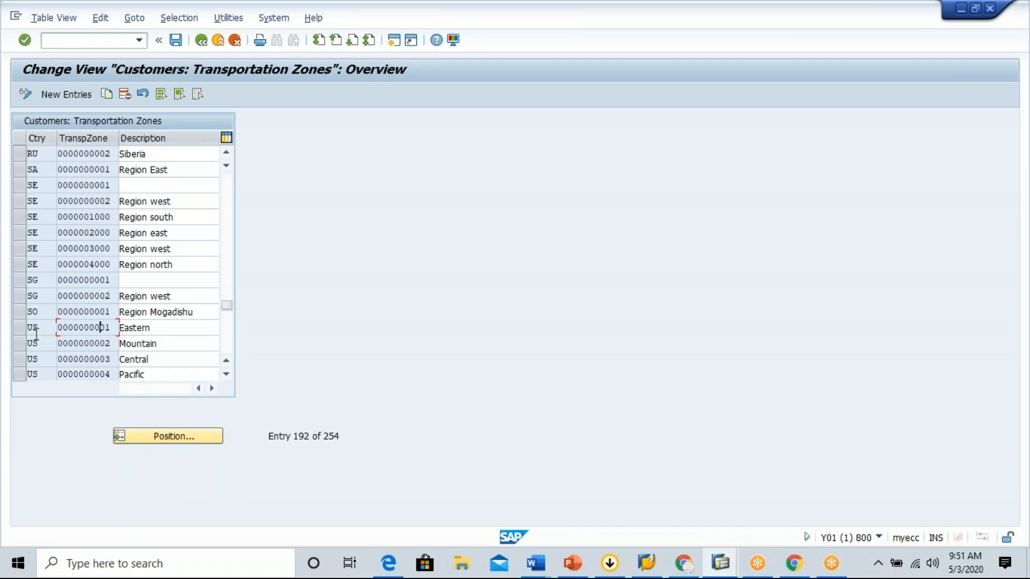
click(20, 327)
click(107, 94)
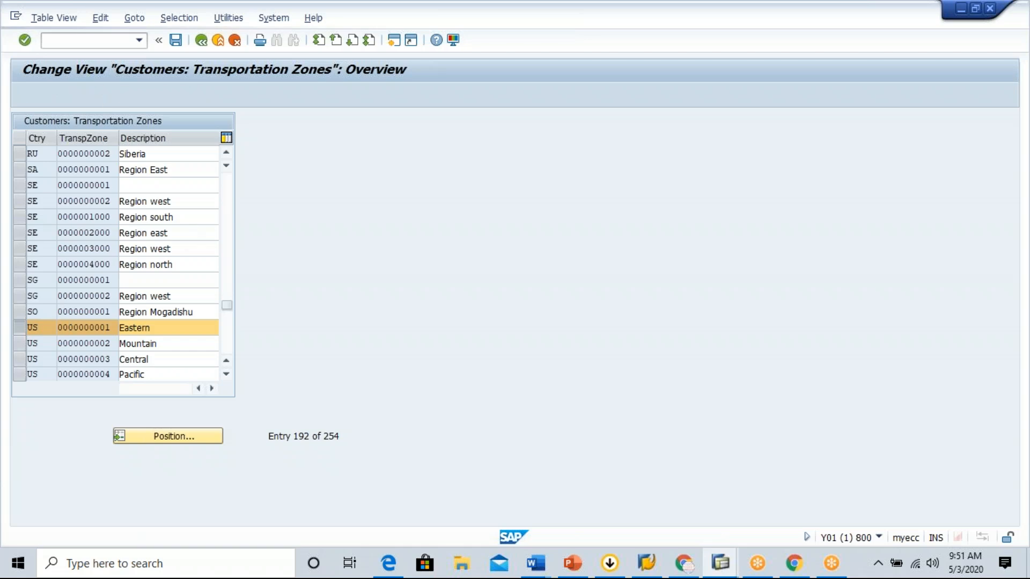
click(92, 161)
double_click(92, 161)
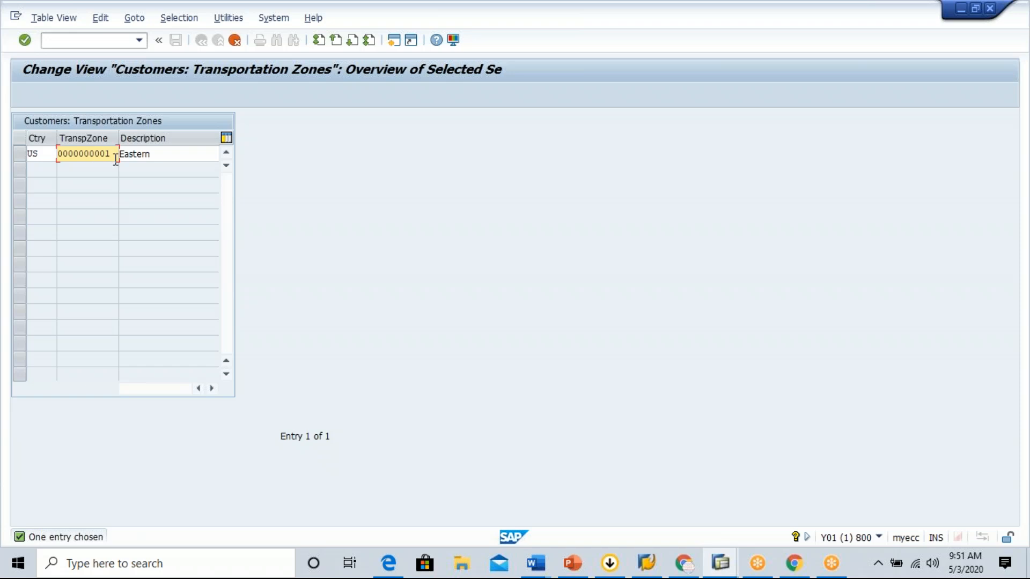
click(63, 155)
key(BackSpace)
text(Z)
key(Return)
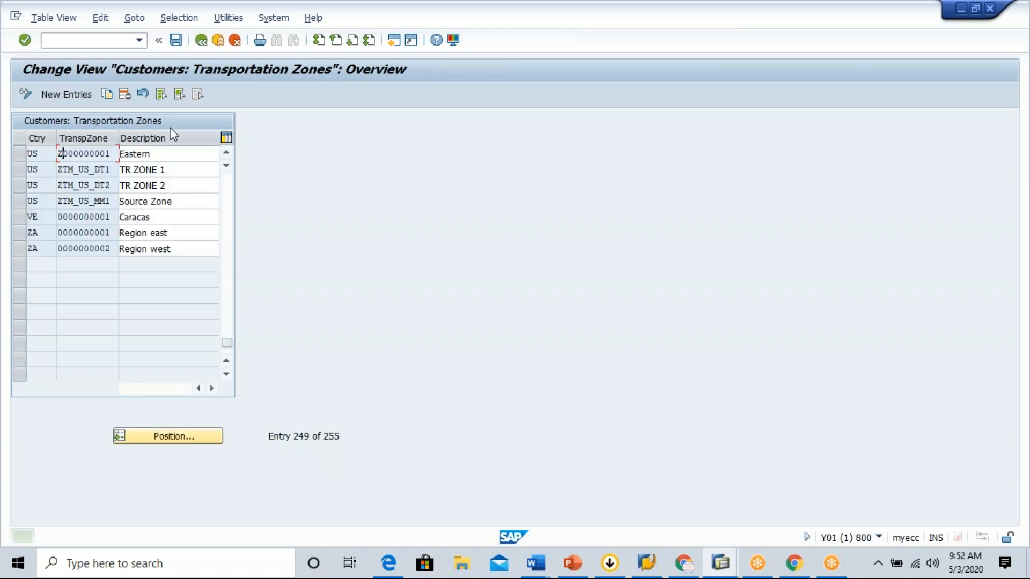
click(176, 40)
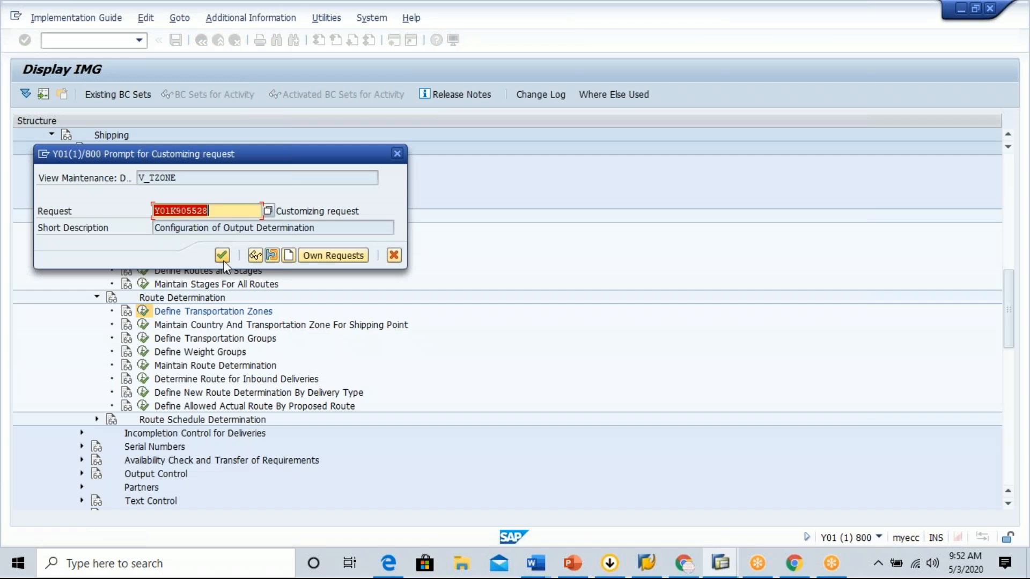
click(222, 256)
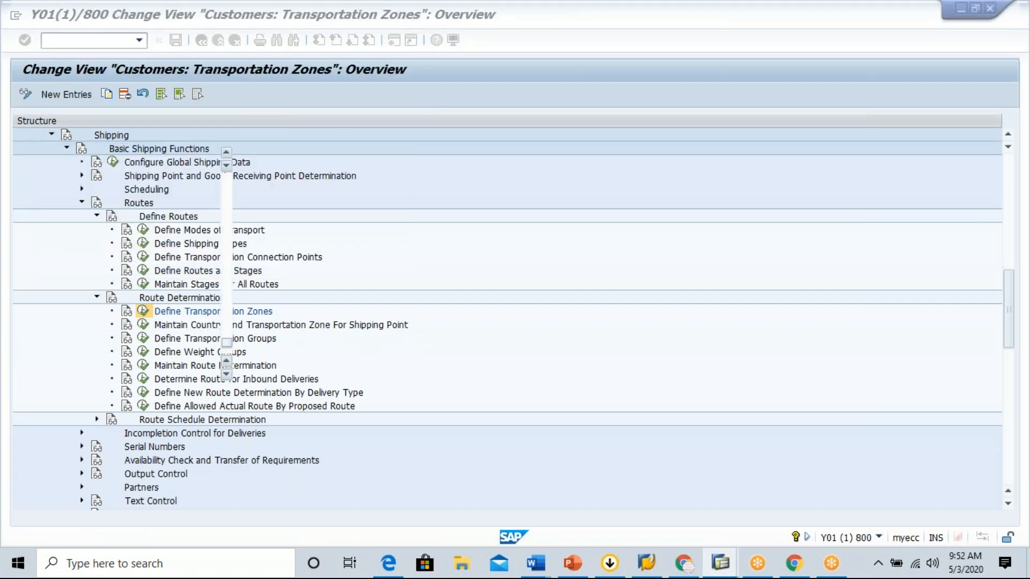
Step: Set the transportation zone of customer Genovus Food Services to Z000000001 from the value list and save the customer
key(alt+Tab)
key(alt+Tab)
key(alt+Tab)
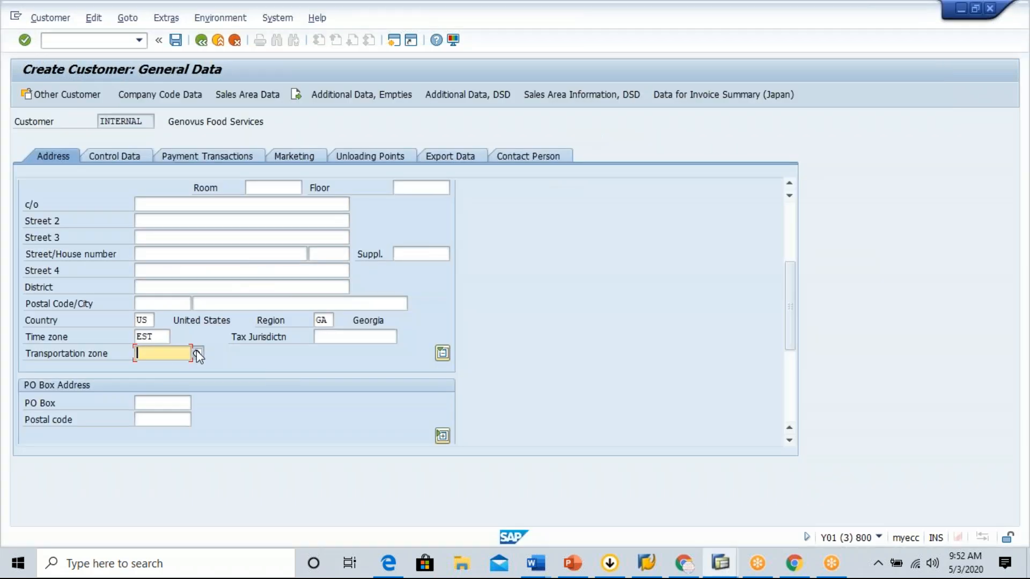
click(198, 354)
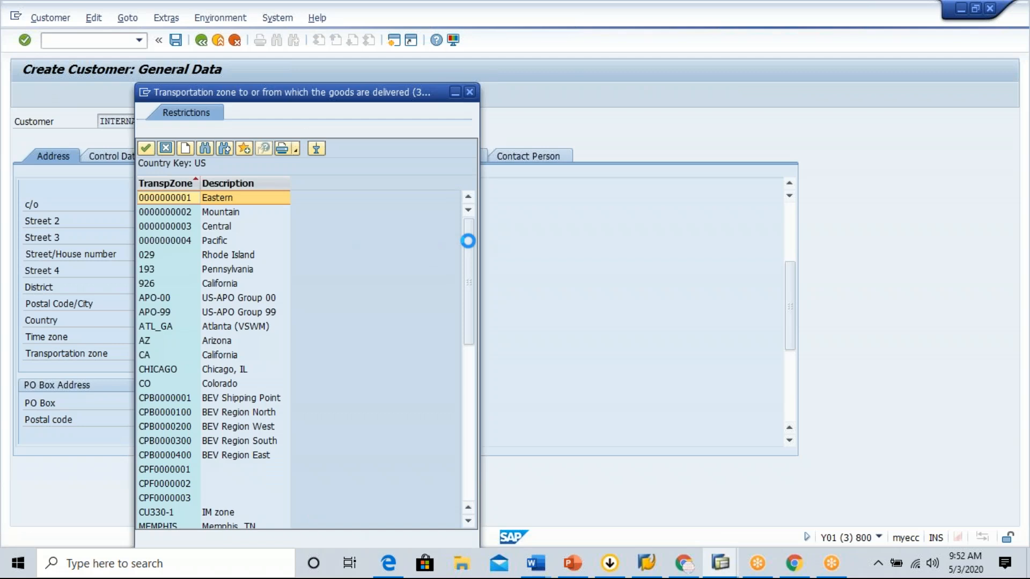
drag(468, 241, 472, 427)
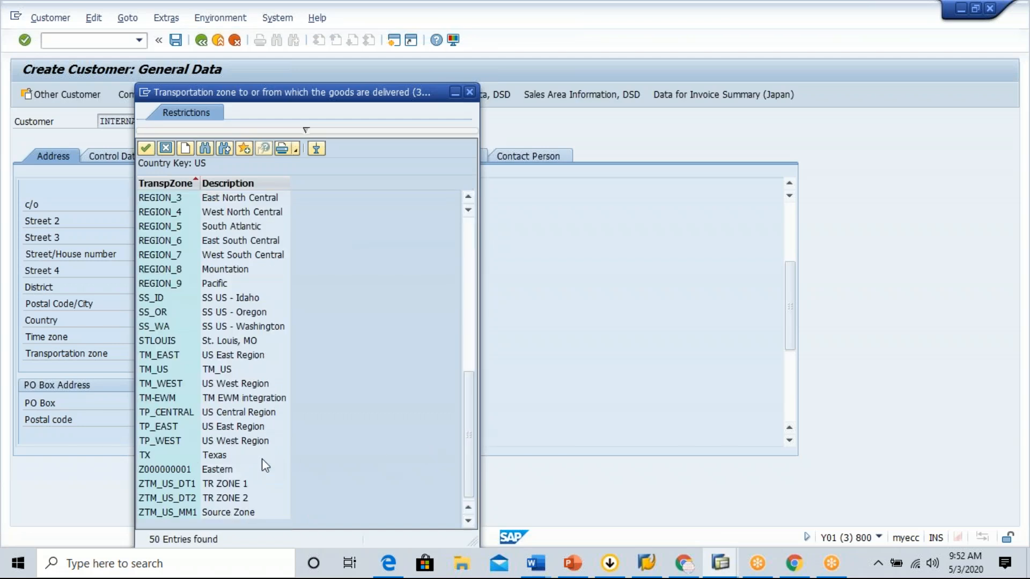
double_click(221, 469)
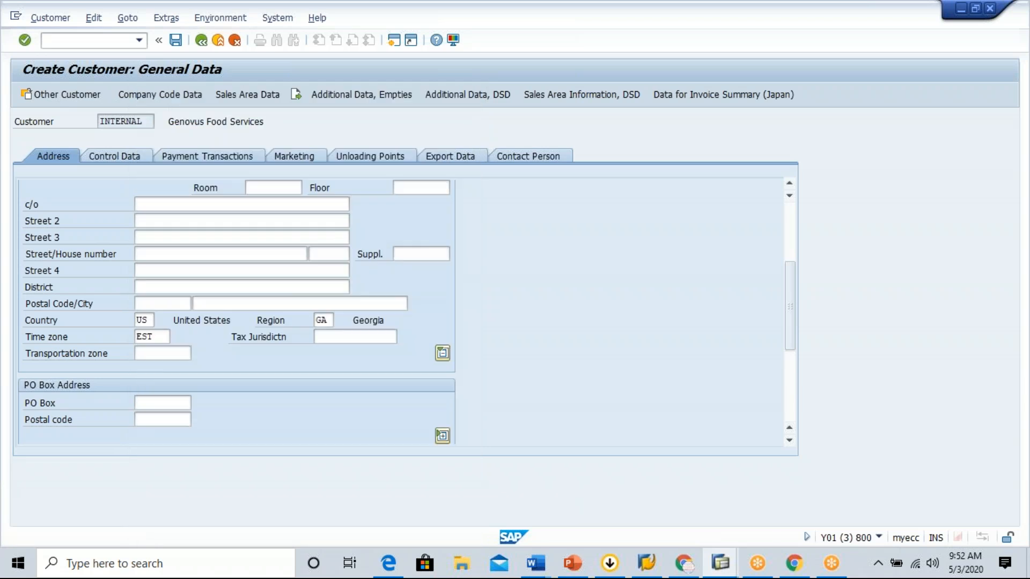
click(175, 41)
Step: Return to the implementation guide and examine the Shipping Point and Goods Receiving Point Determination activities, comparing Define Shipping Conditions with Define Transportation Zones
mouse_move(722, 566)
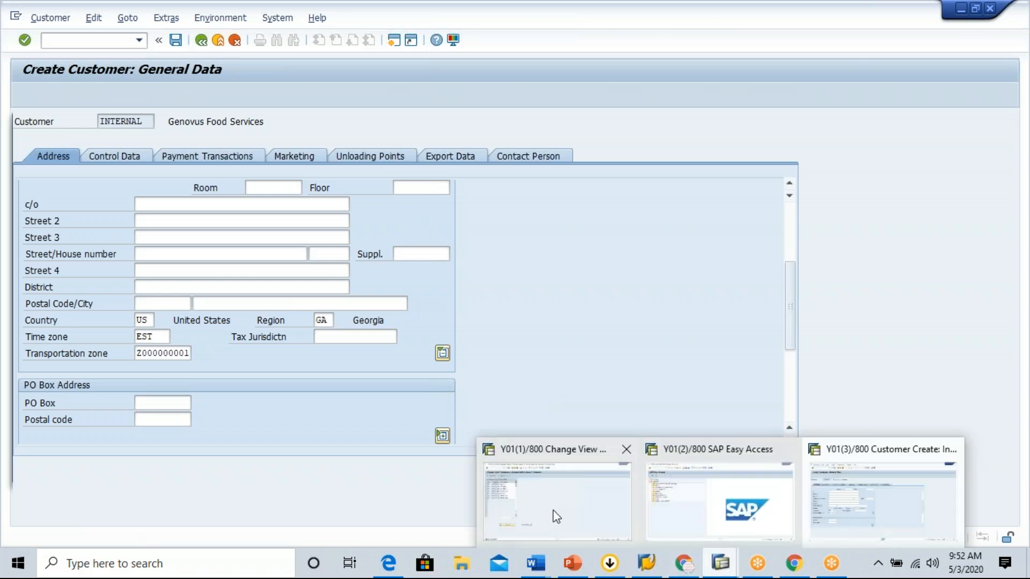
click(554, 514)
click(202, 41)
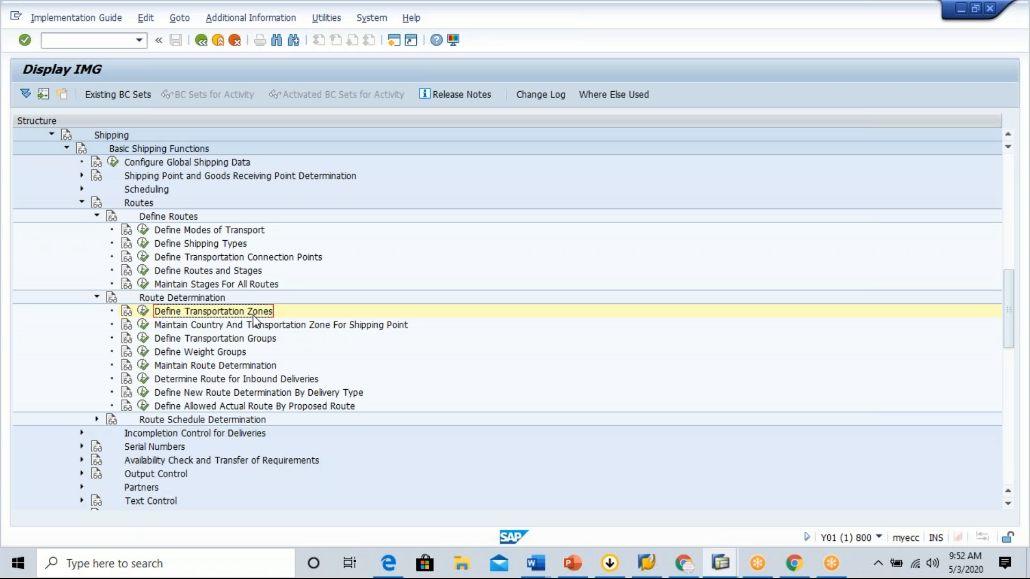
click(81, 175)
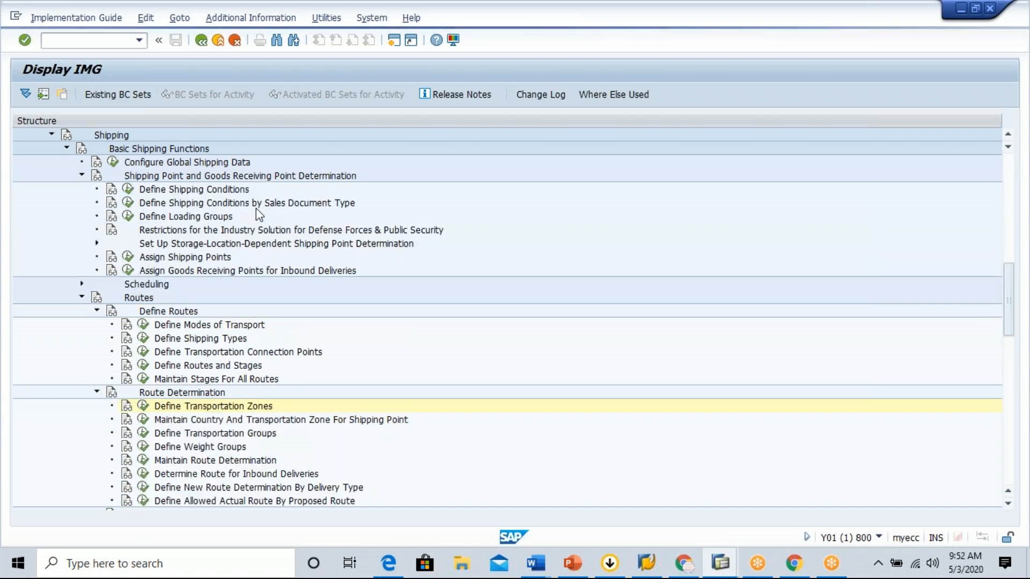
click(231, 191)
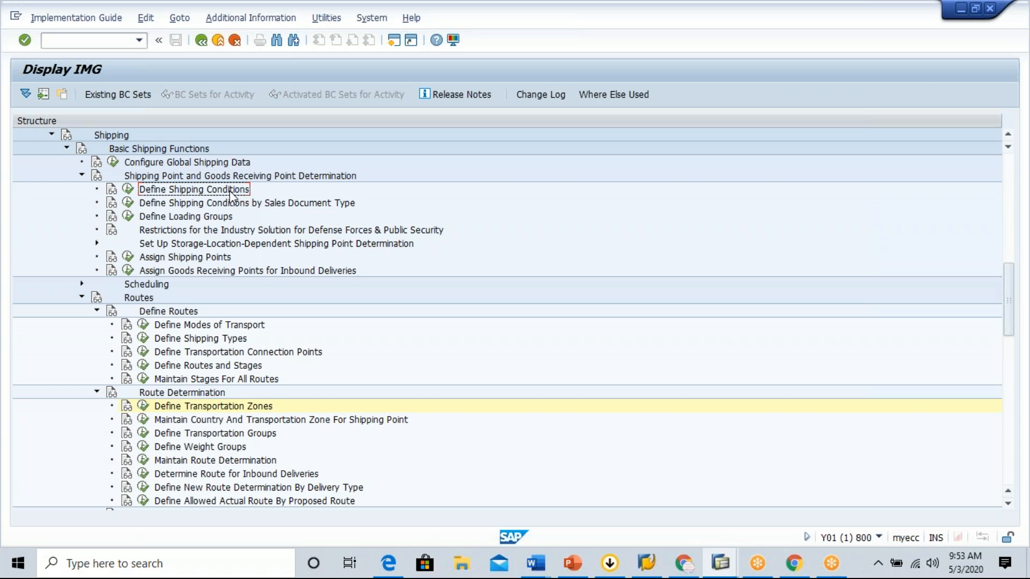
click(236, 408)
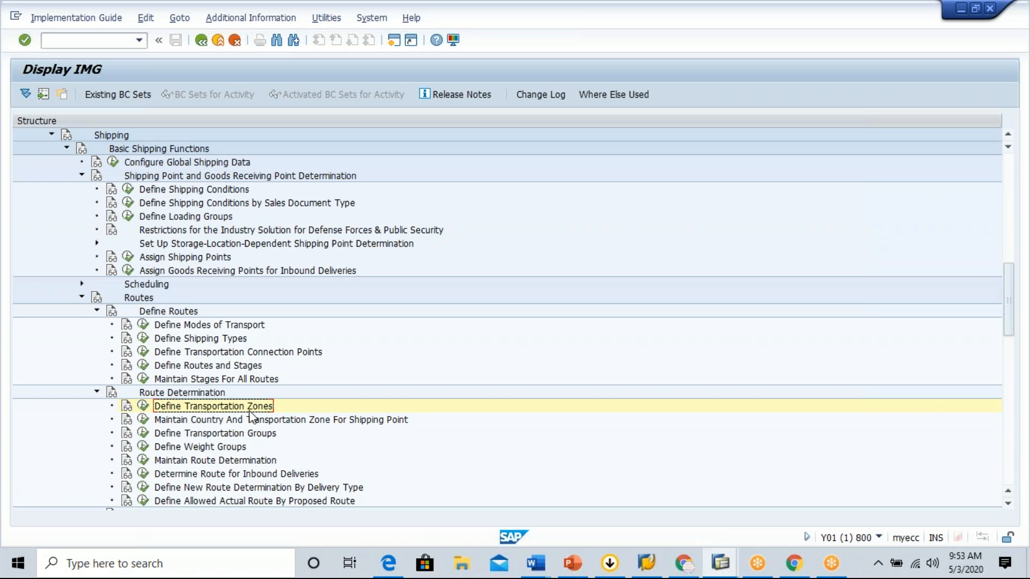
click(239, 193)
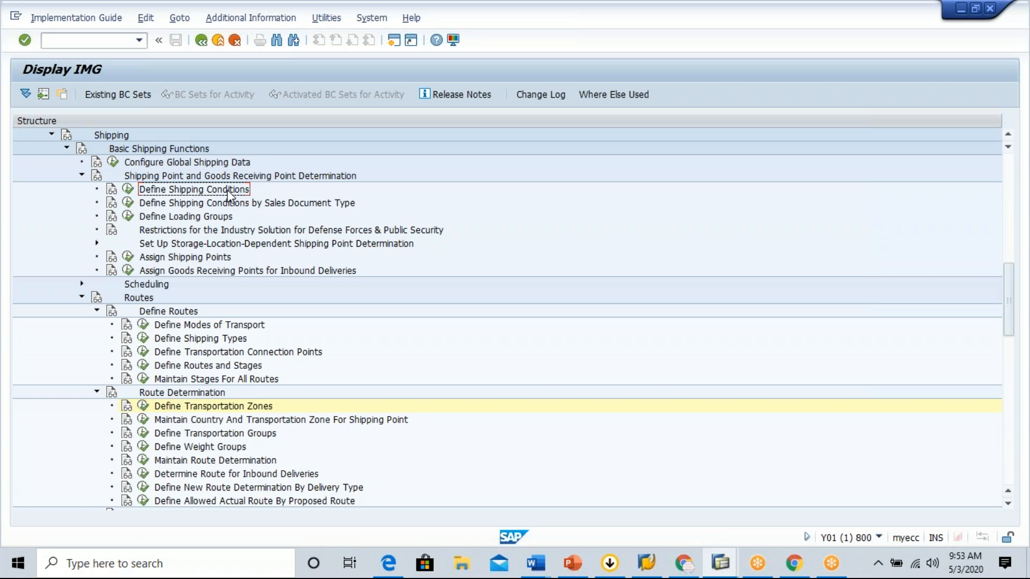
click(191, 410)
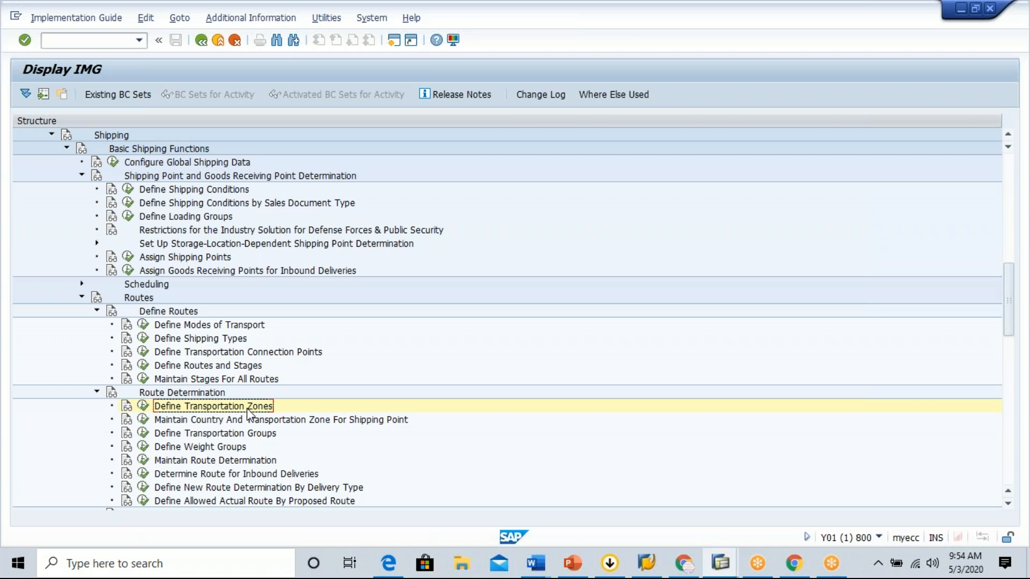
Step: Examine the transport groups under Define Transportation Groups and return to the implementation guide
click(237, 436)
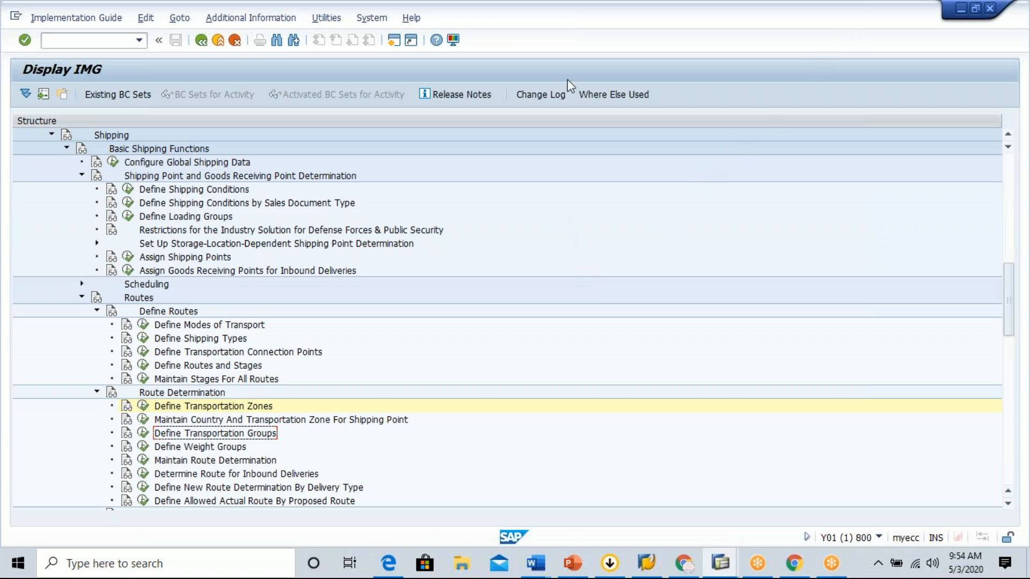
click(146, 435)
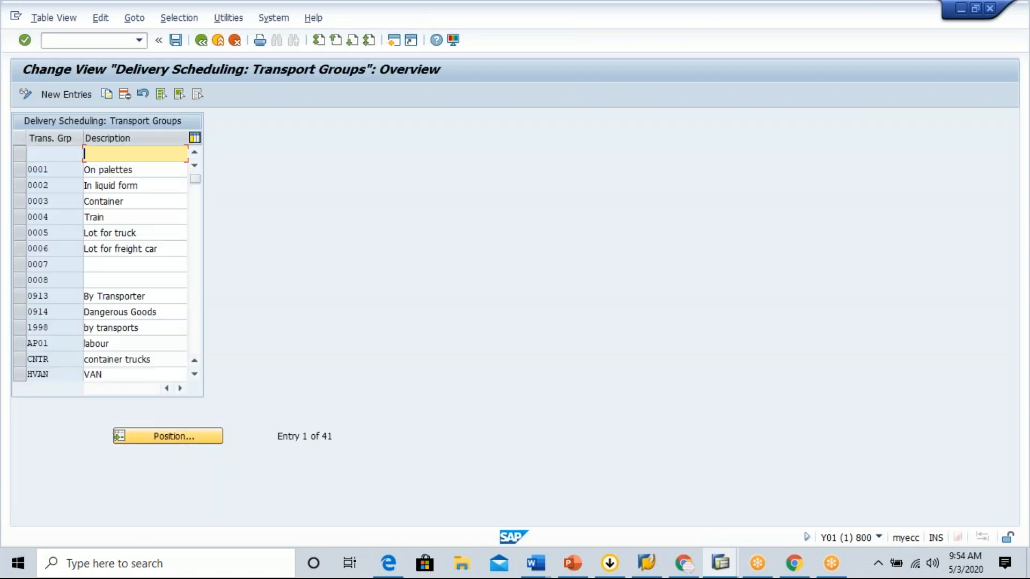
click(26, 170)
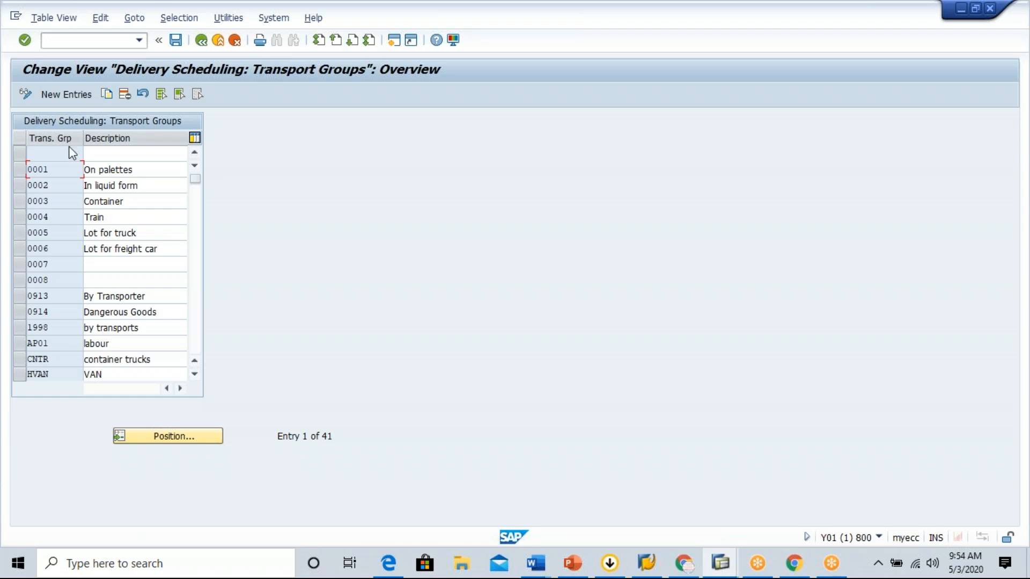
click(298, 435)
click(206, 42)
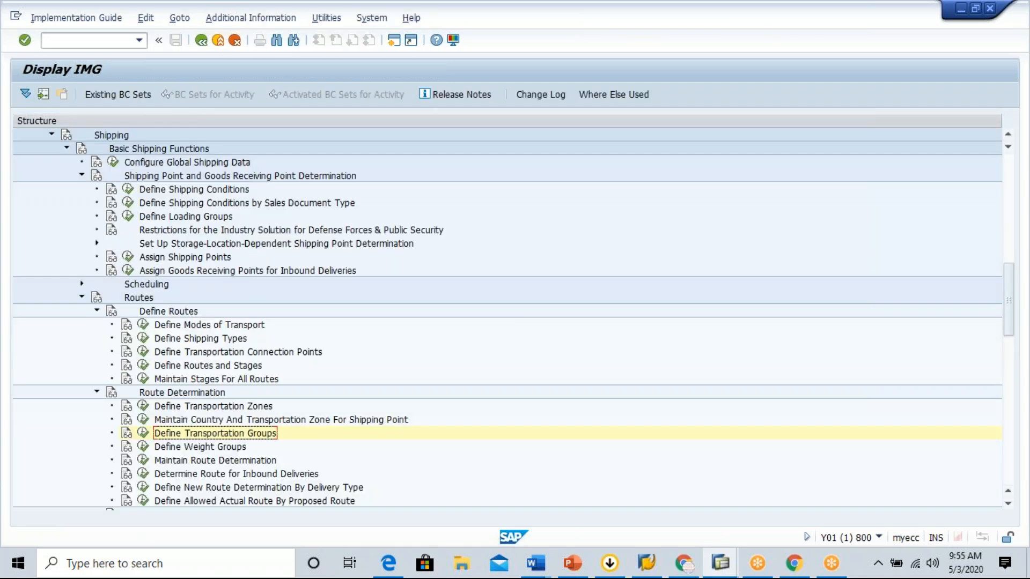
Step: Open Maintain Route Determination and position the list at departure country US and destination country US
click(258, 411)
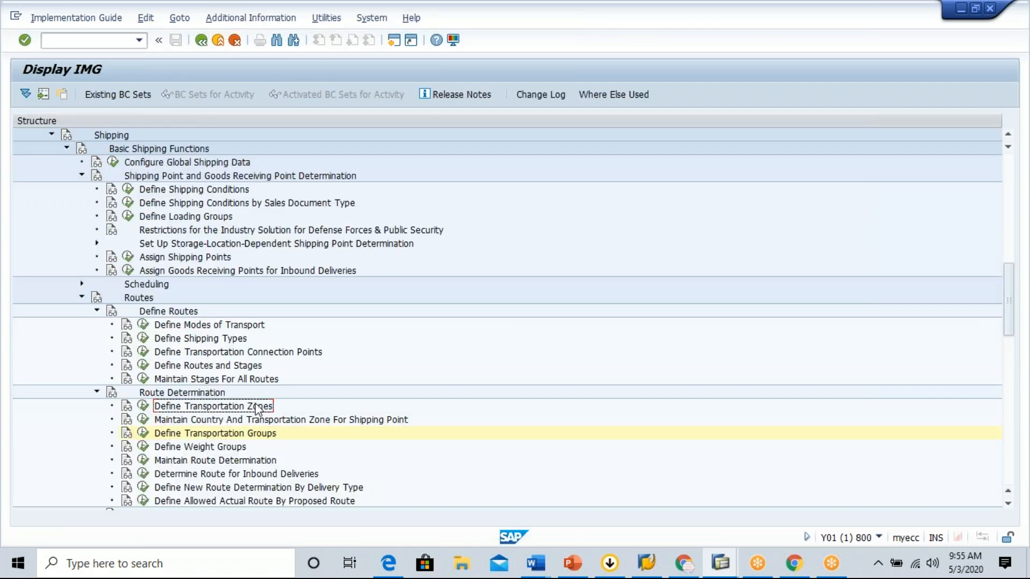
click(251, 465)
click(143, 462)
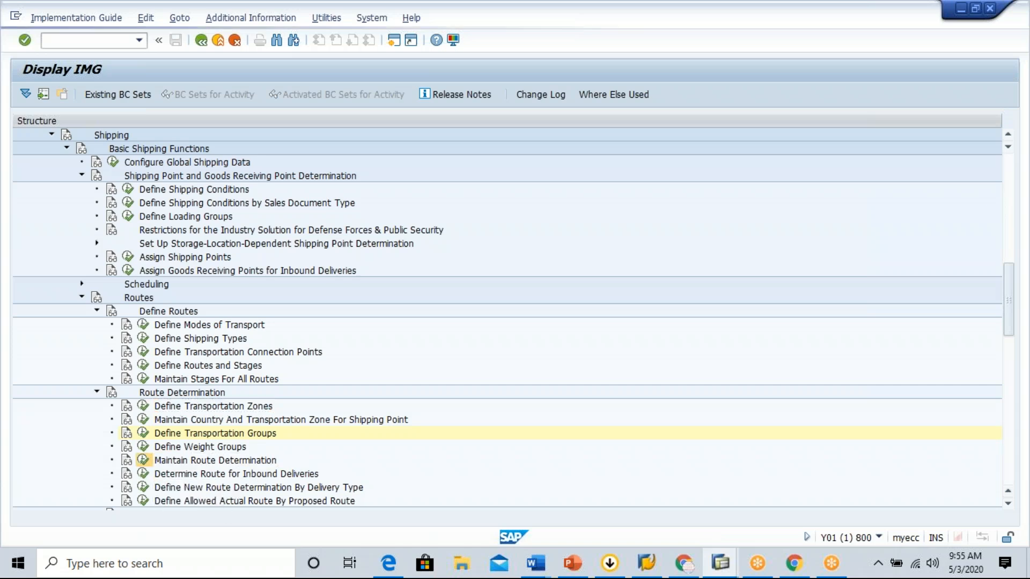
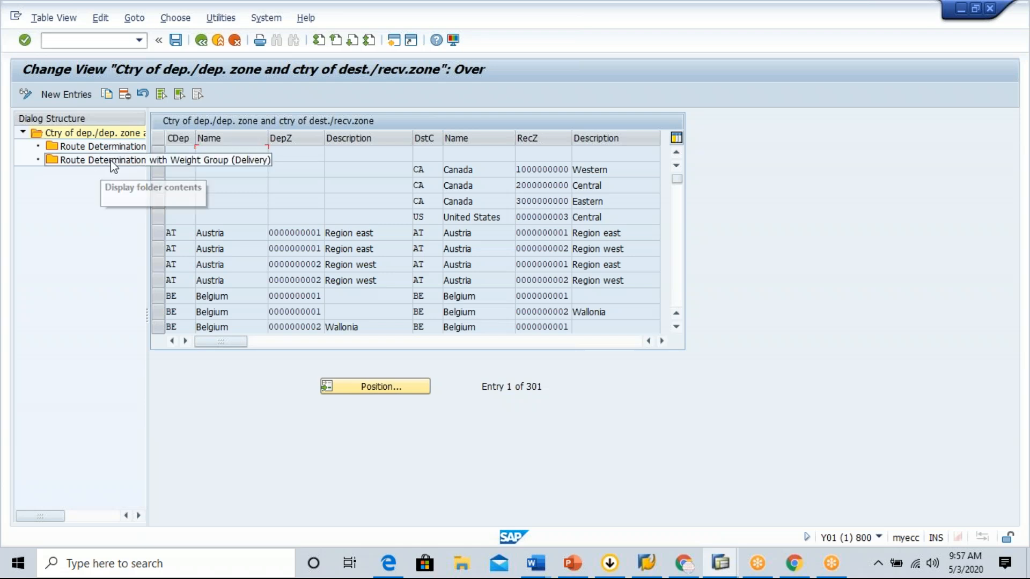
click(110, 161)
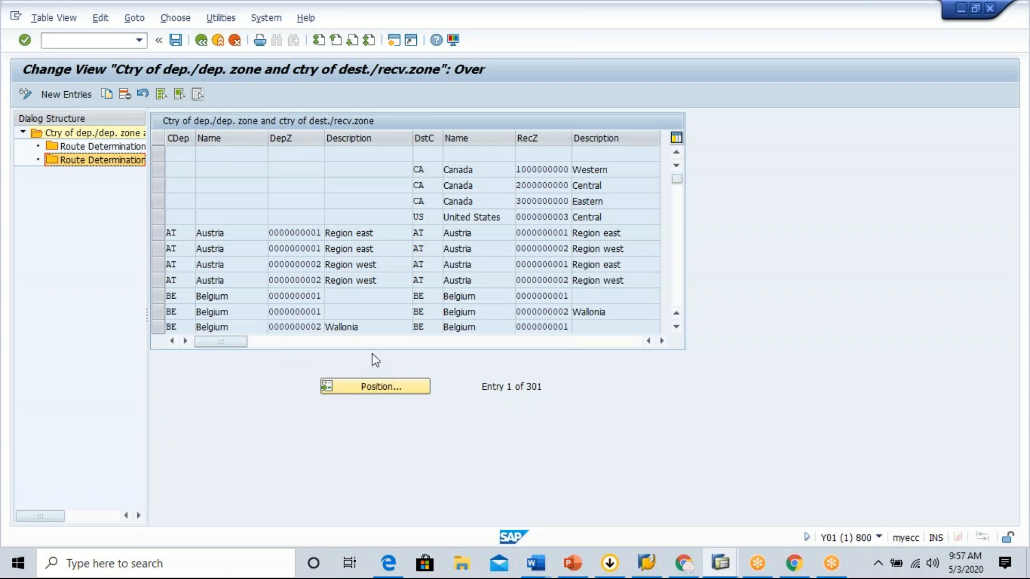
click(380, 387)
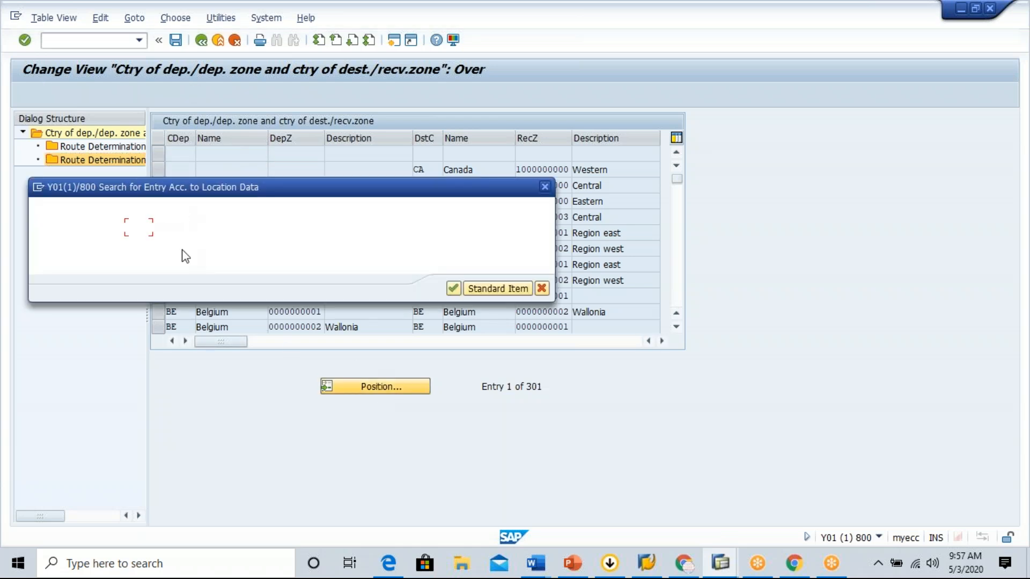
text(u)
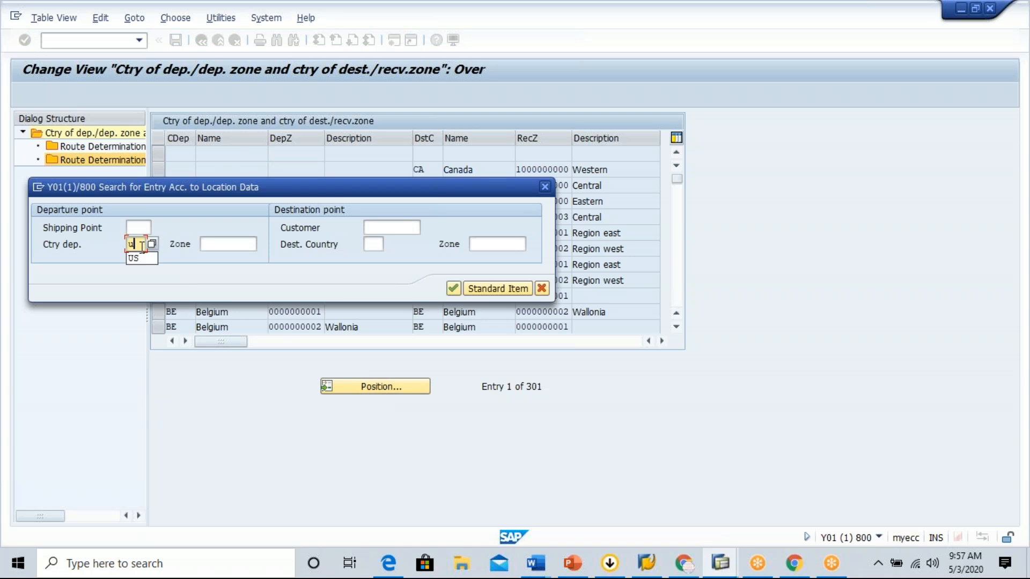
click(370, 244)
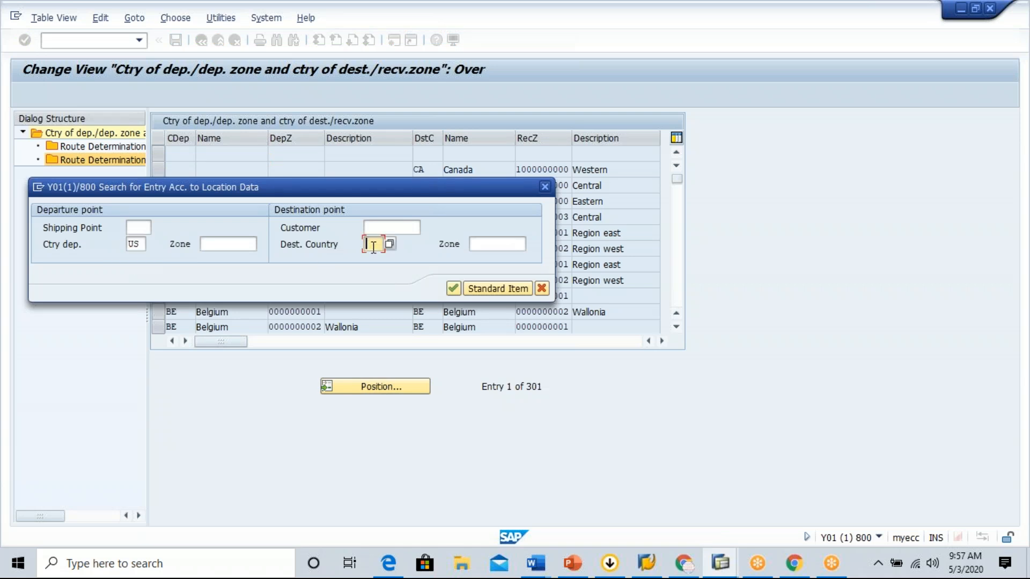
text(us)
key(Return)
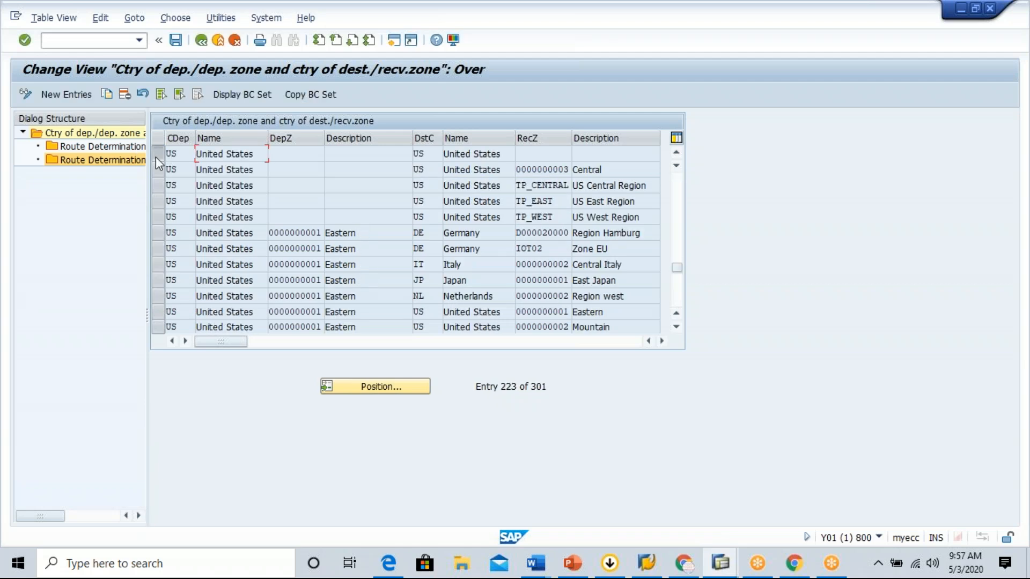
click(156, 156)
click(157, 156)
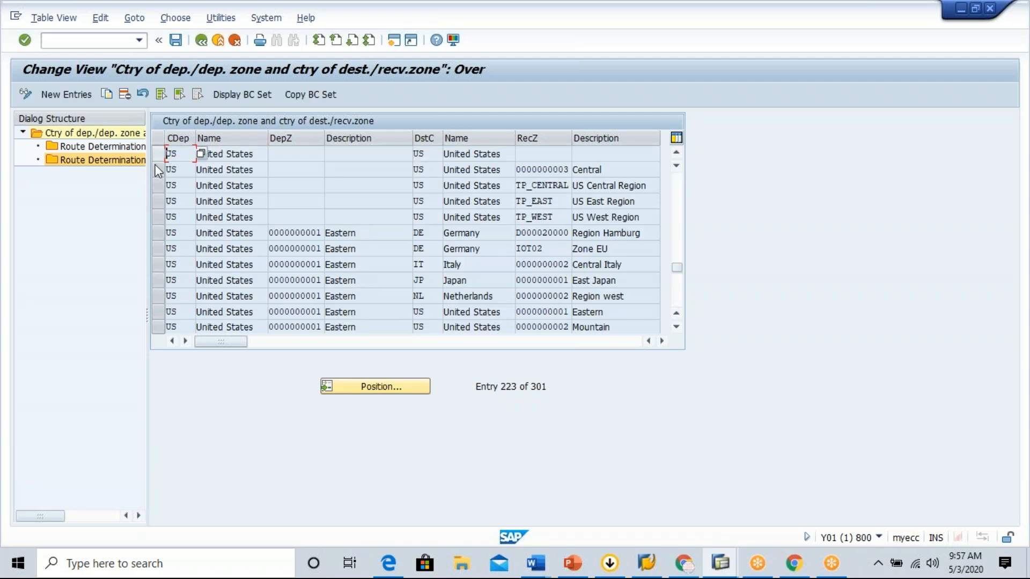
click(156, 169)
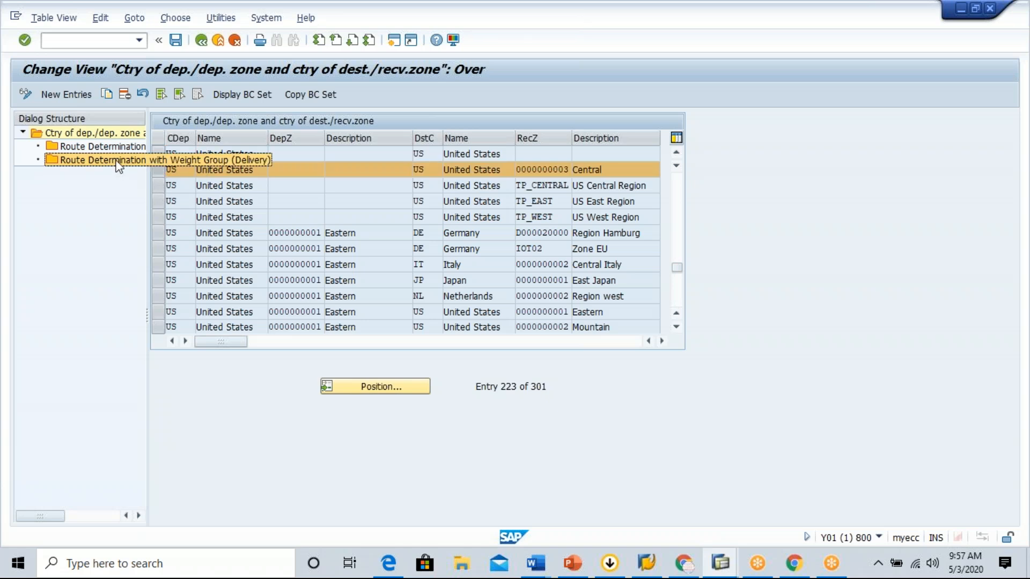
double_click(120, 161)
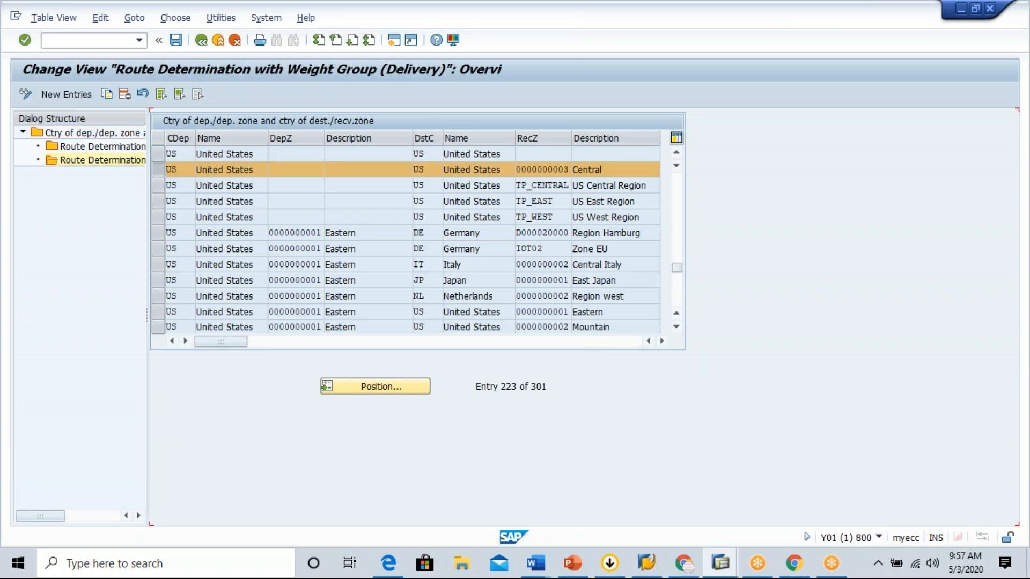
click(66, 94)
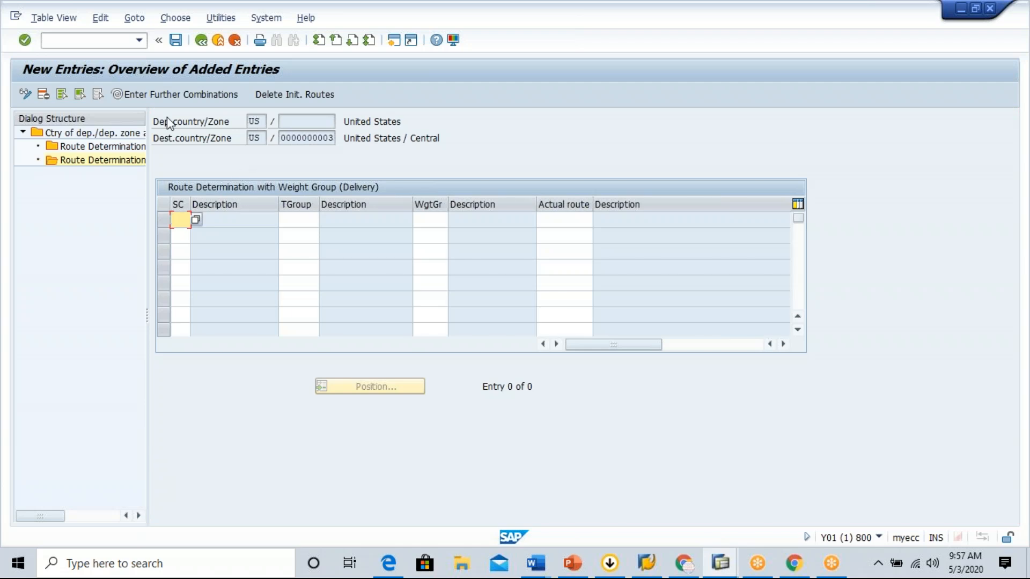
Step: Examine the departure and destination zones, shipping condition and transportation group fields, and the weight group value list without choosing a value
drag(155, 123, 390, 131)
drag(155, 141, 374, 139)
click(179, 220)
click(305, 216)
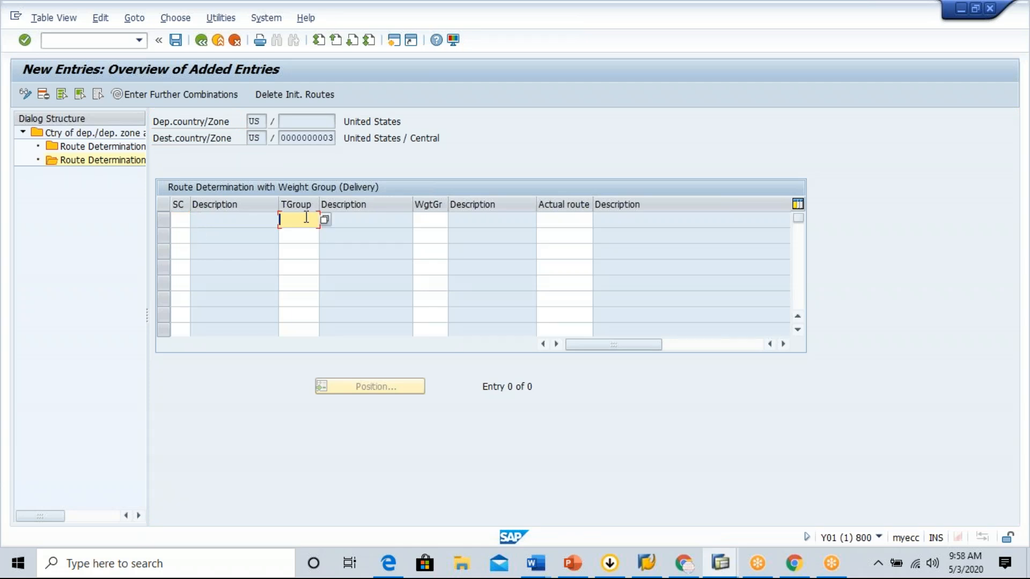
click(427, 225)
click(453, 221)
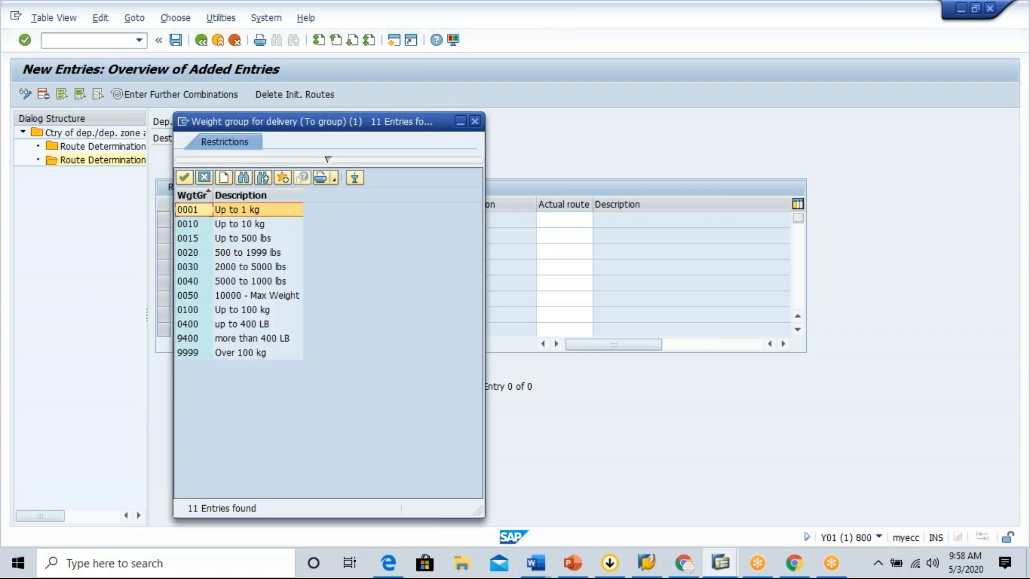
click(241, 324)
click(264, 272)
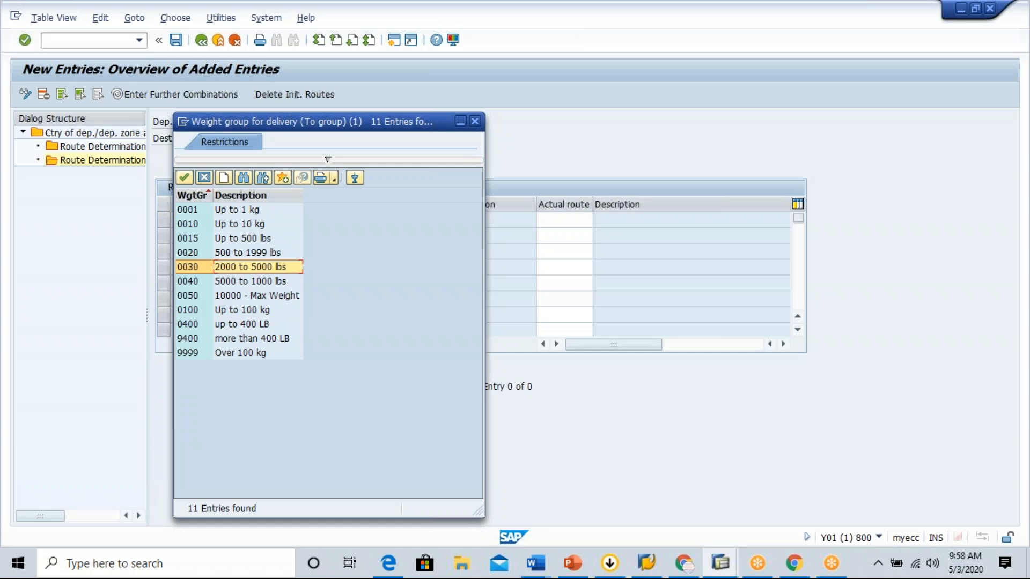
click(204, 176)
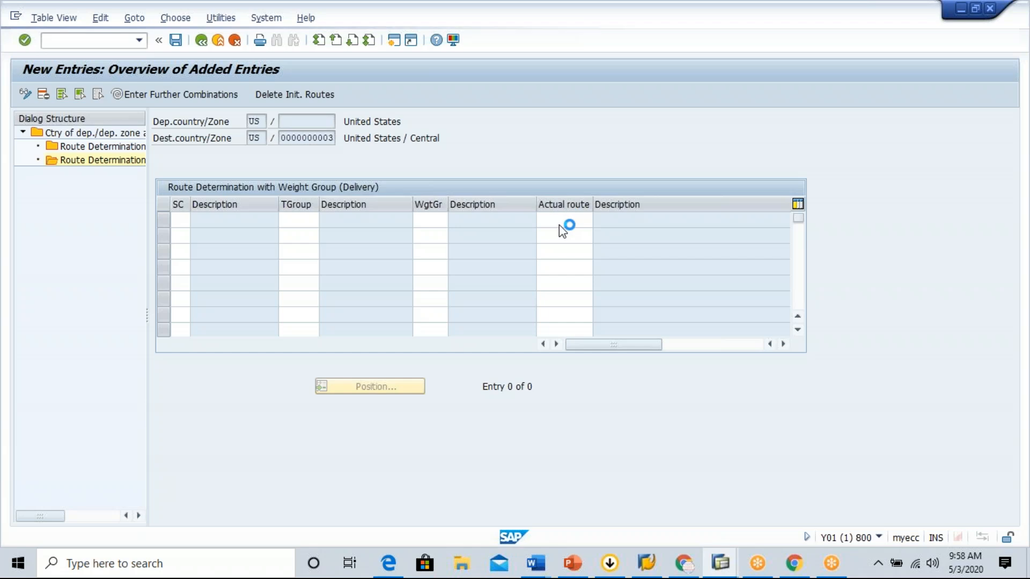
Step: Review the actual route column against the shipping condition, transportation group and weight group columns, and return to the implementation guide without adding an entry
click(568, 219)
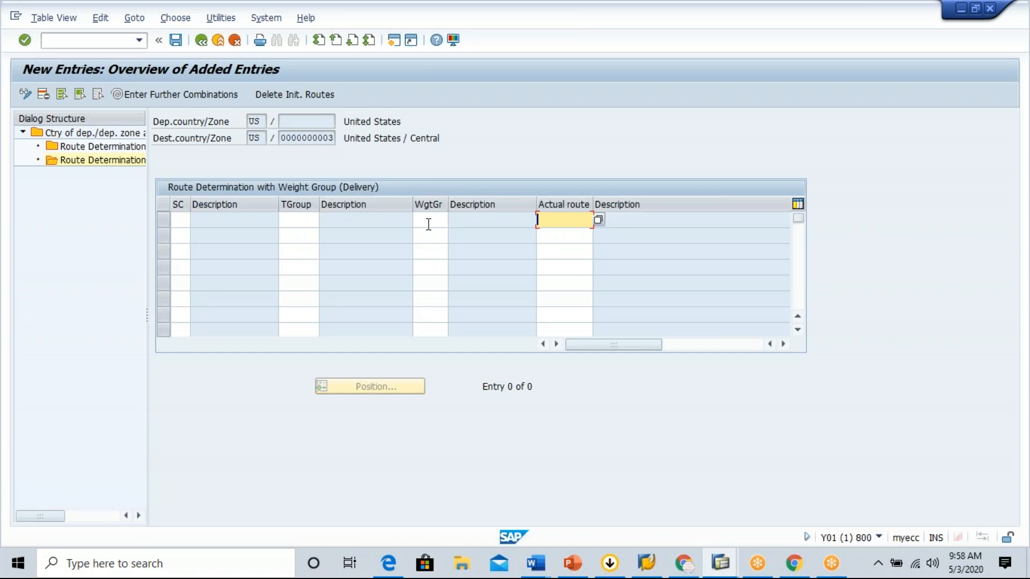
click(164, 124)
click(182, 221)
click(304, 222)
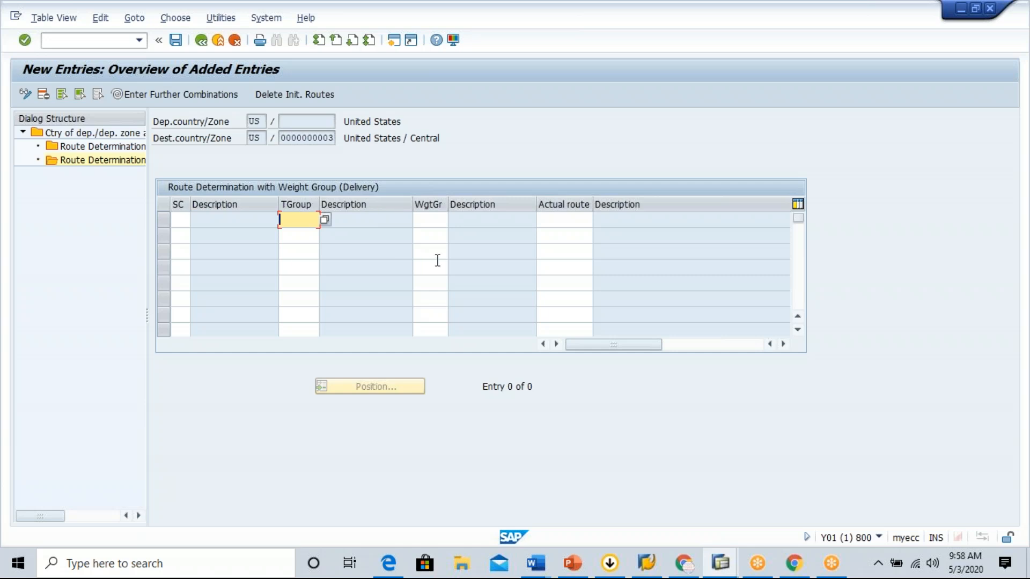
click(433, 219)
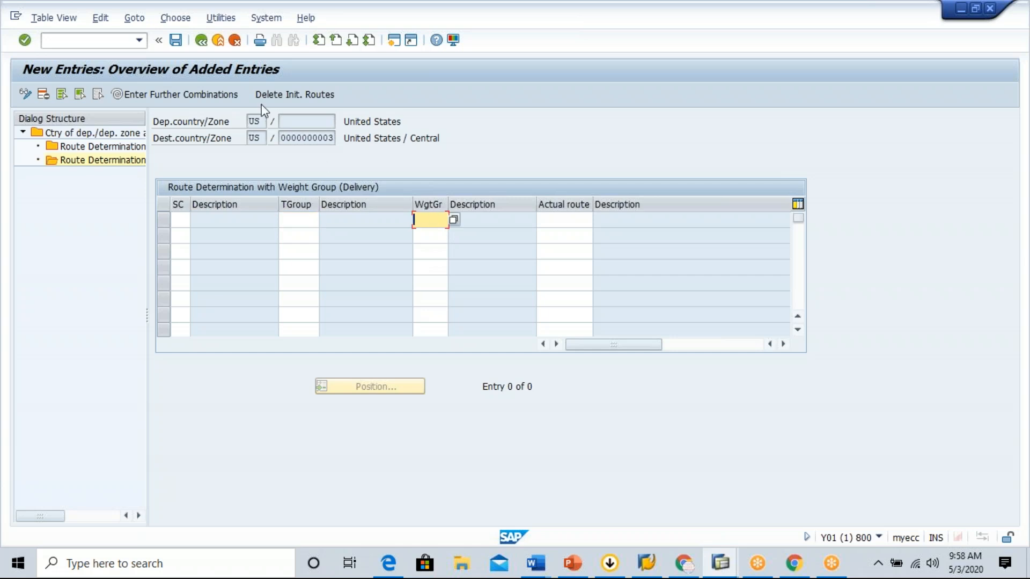
click(562, 220)
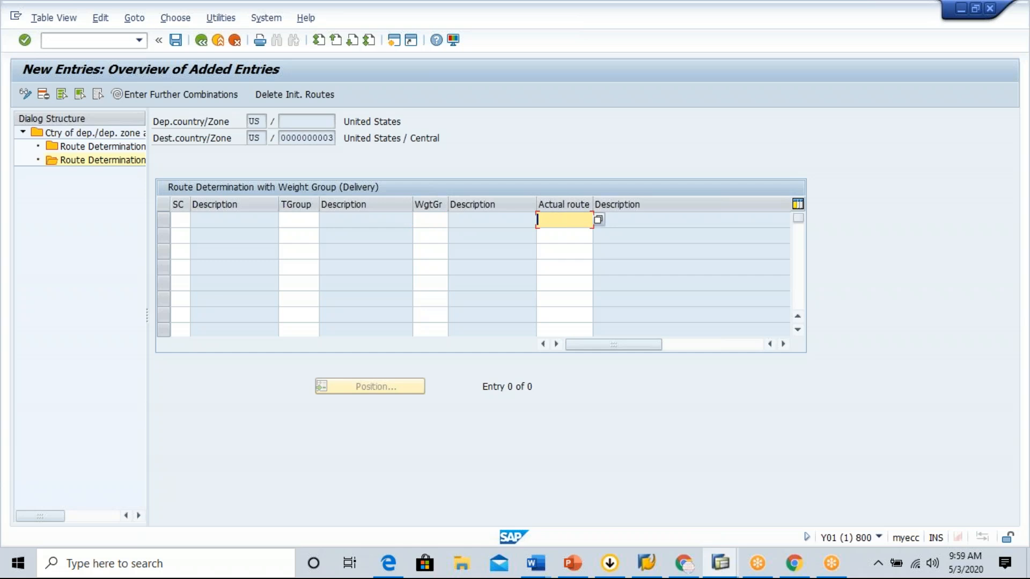
click(218, 41)
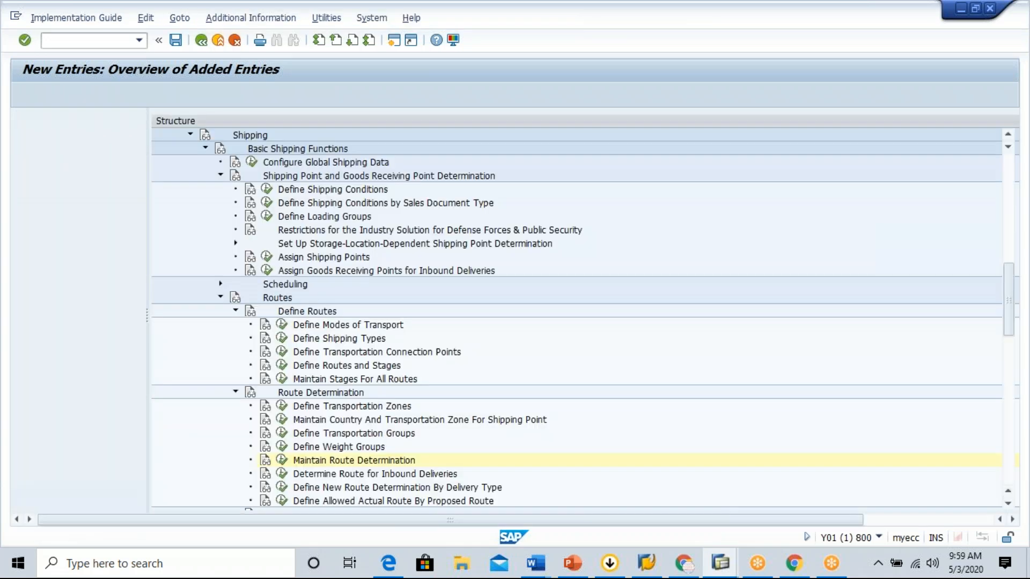
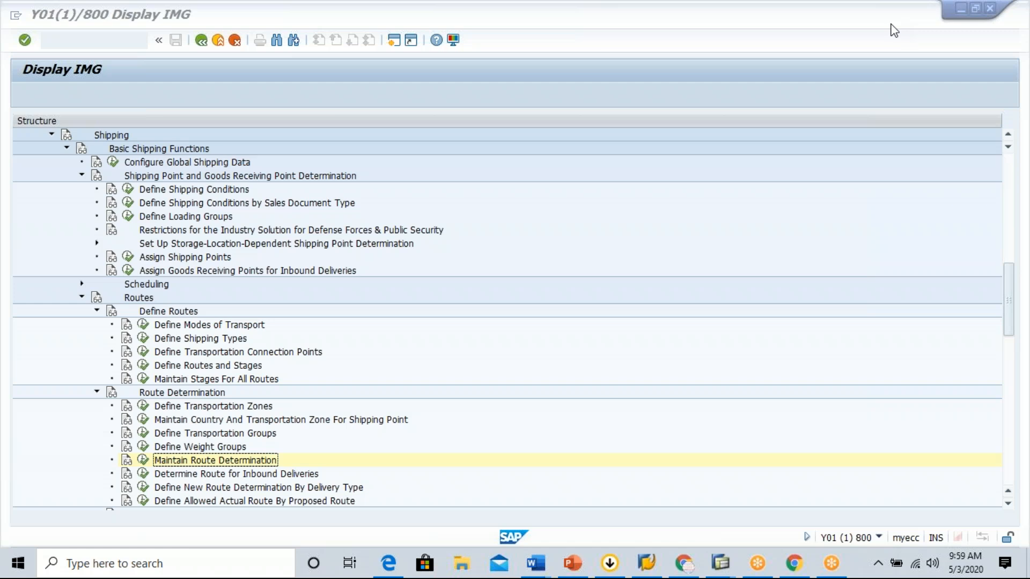
Step: Try to create an outbound delivery in VL01N for the proposed sales order with shipping point GB00, and return from the log
text(/nv)
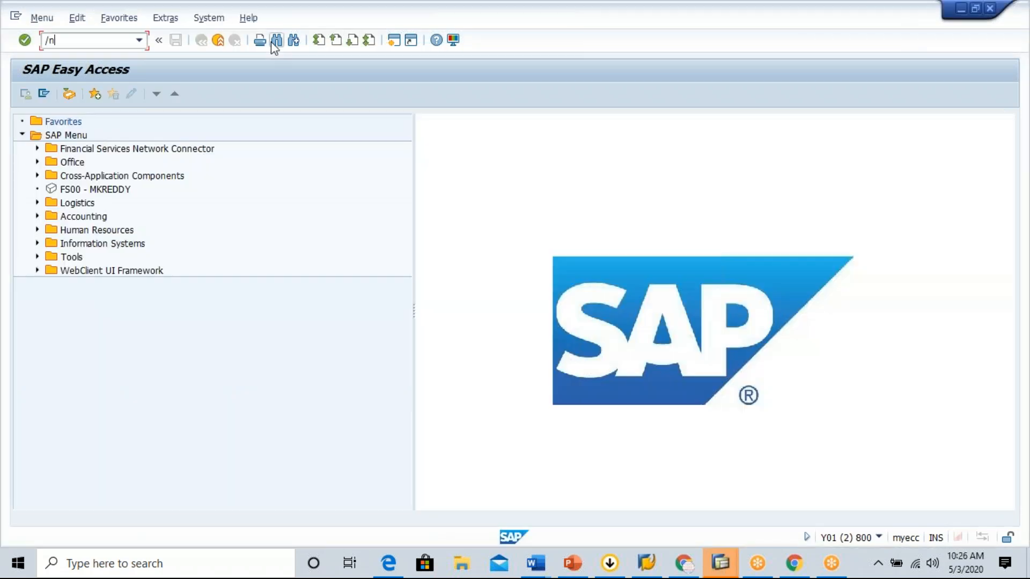
text(l01n)
key(Return)
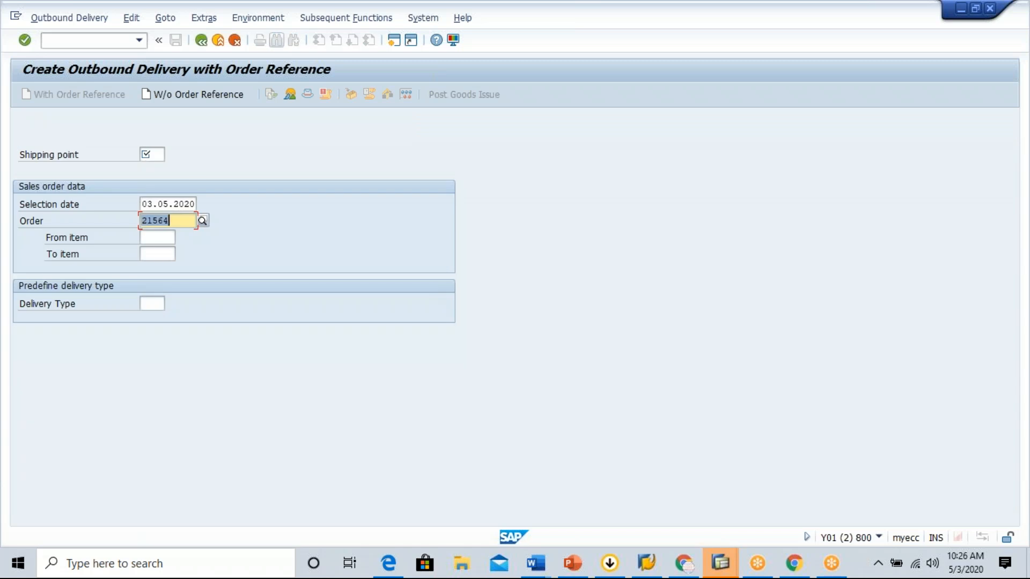
click(157, 154)
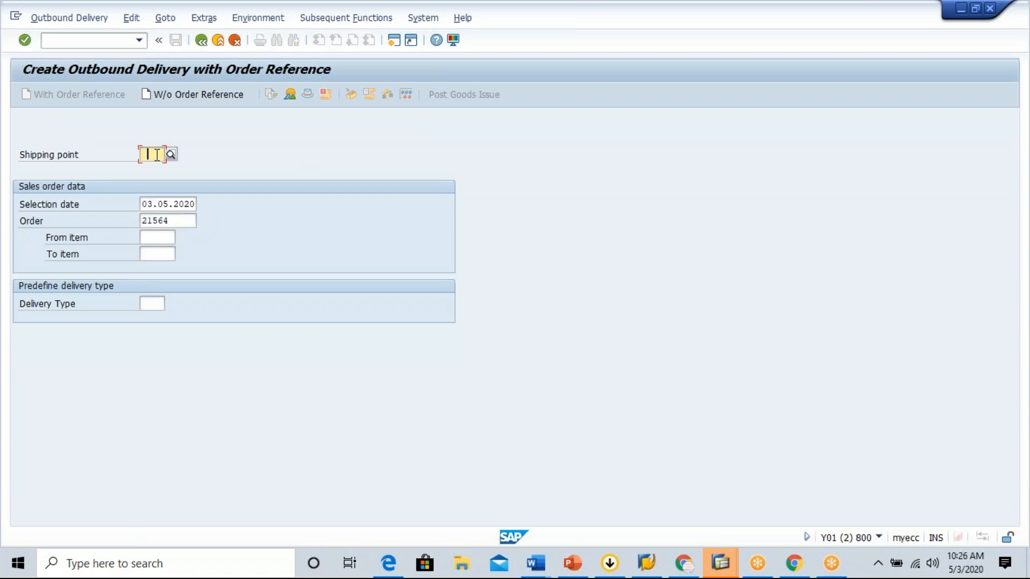
click(150, 164)
key(Return)
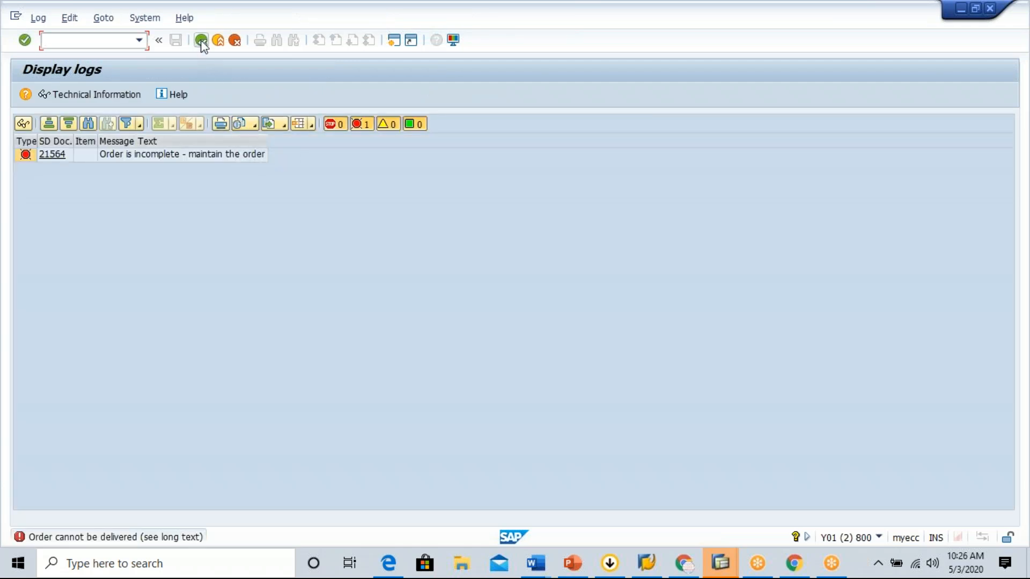
click(201, 41)
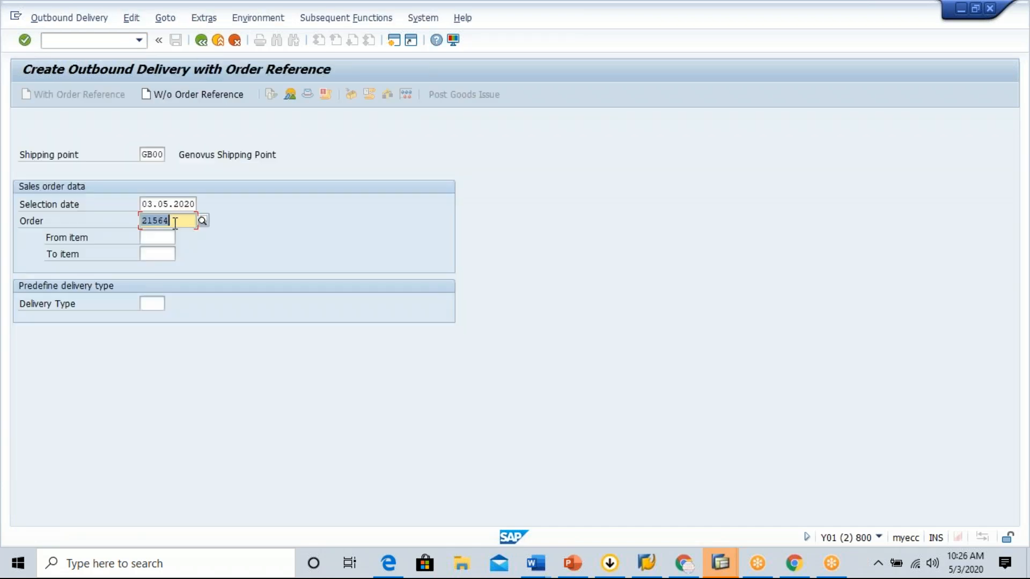
Step: Open the proposed sales order for change in VA02 and display the pricing conditions of item 10, material T-GTR
click(89, 41)
text(/nva02)
key(Return)
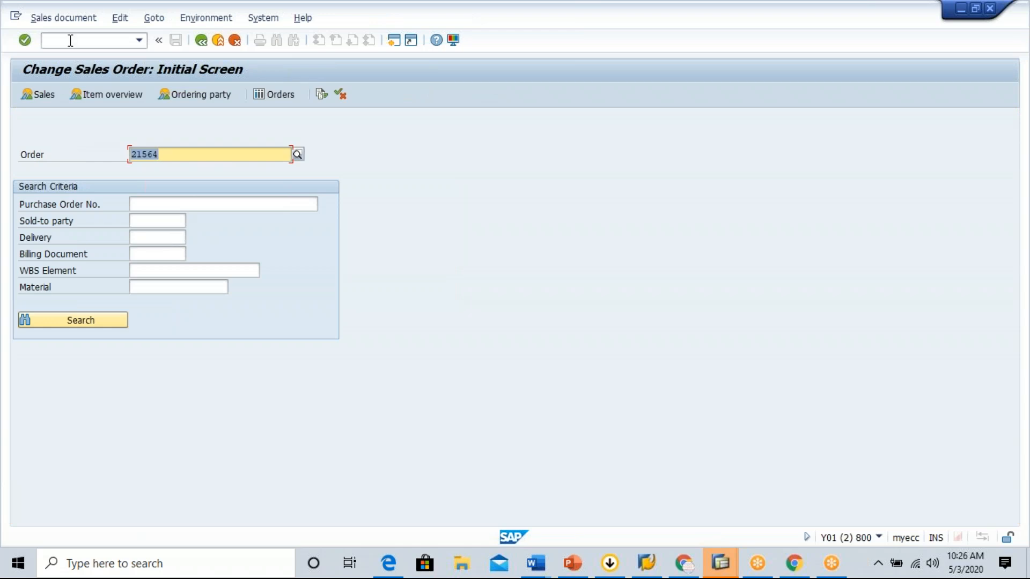
key(Return)
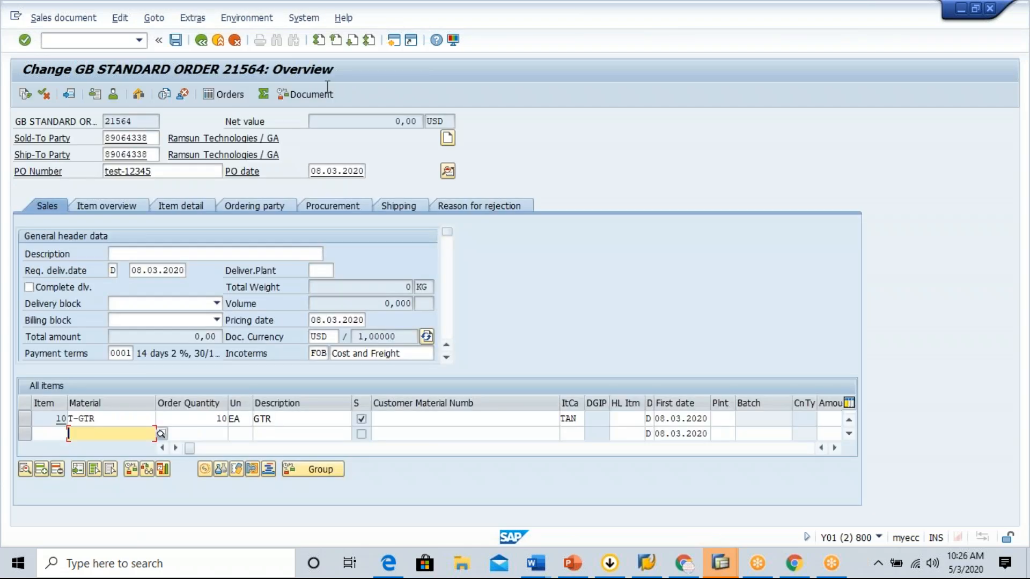
double_click(114, 419)
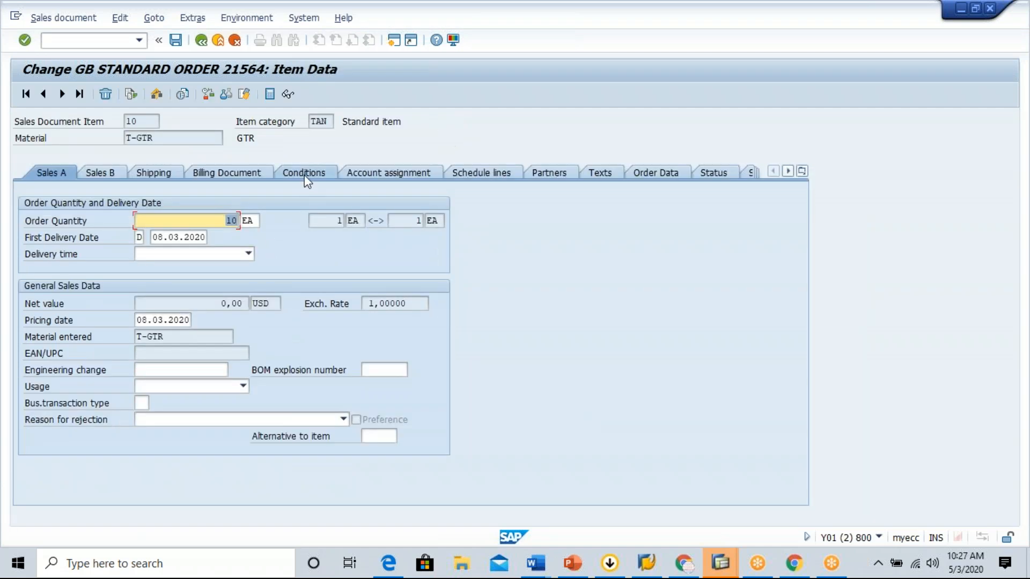
click(304, 175)
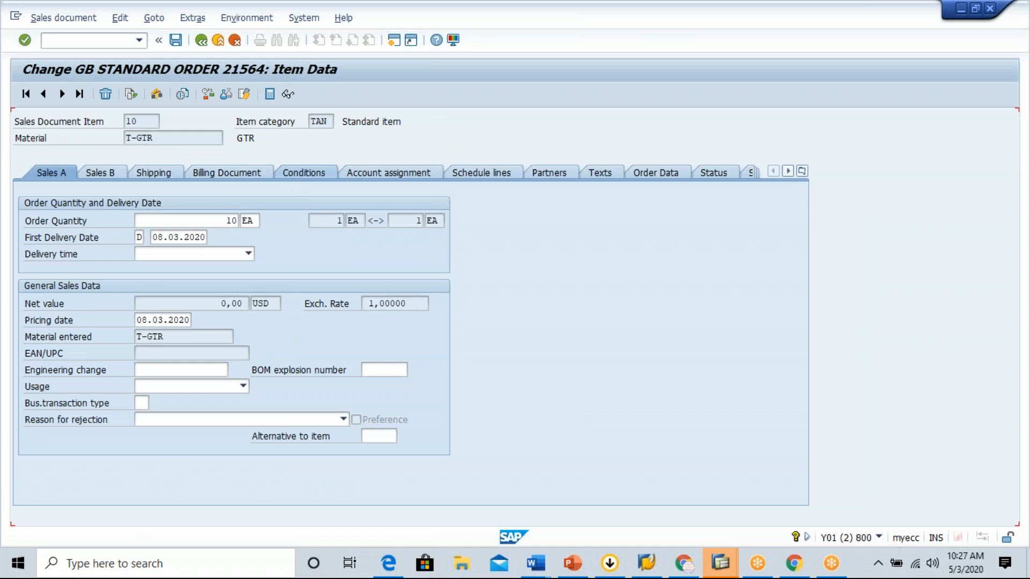
Step: Add price condition PR00 with an amount of 1000 to item 10, dismissing the pricing type list without a selection
click(212, 416)
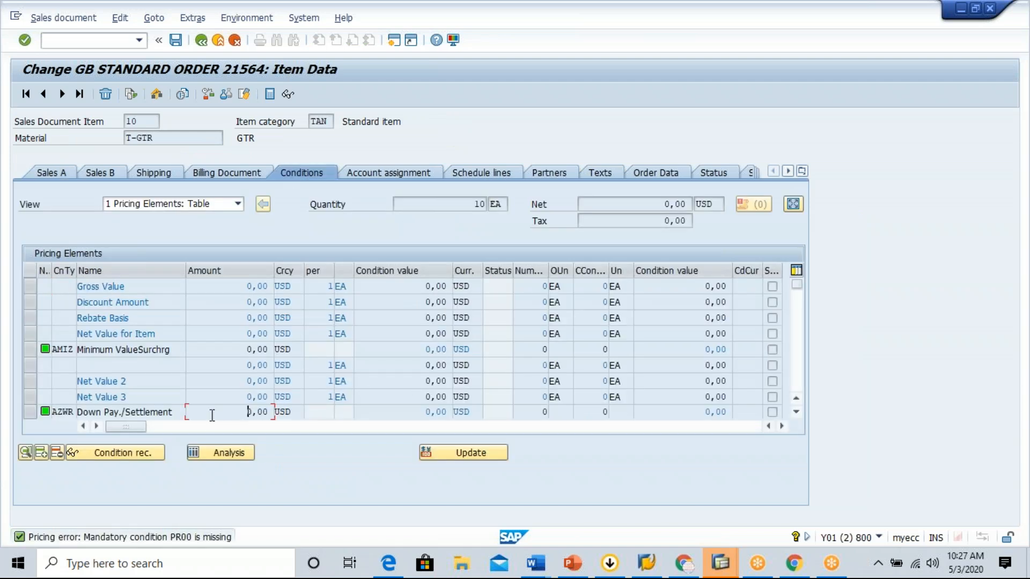
key(Page_Down)
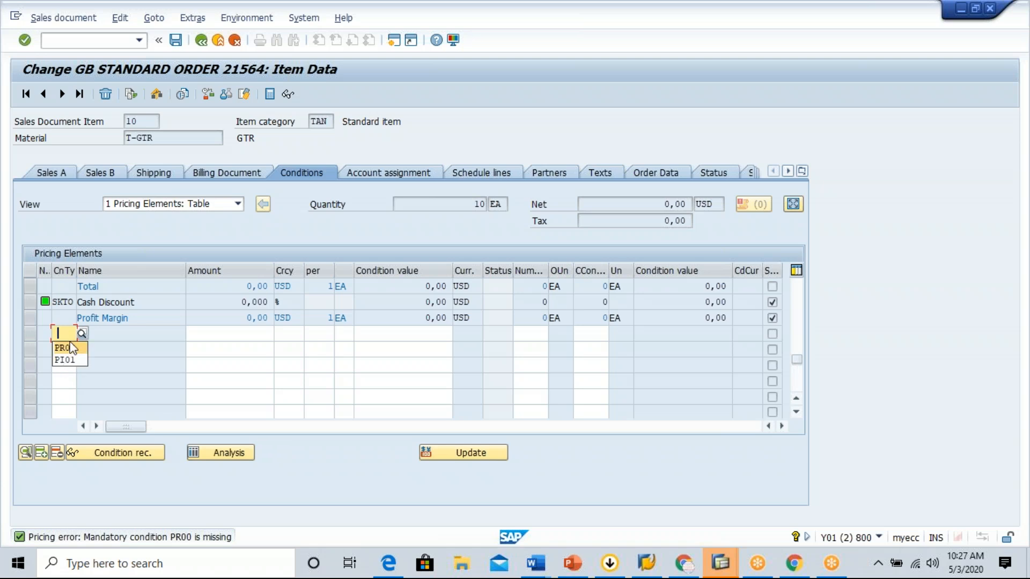
click(72, 348)
click(236, 333)
text(1000)
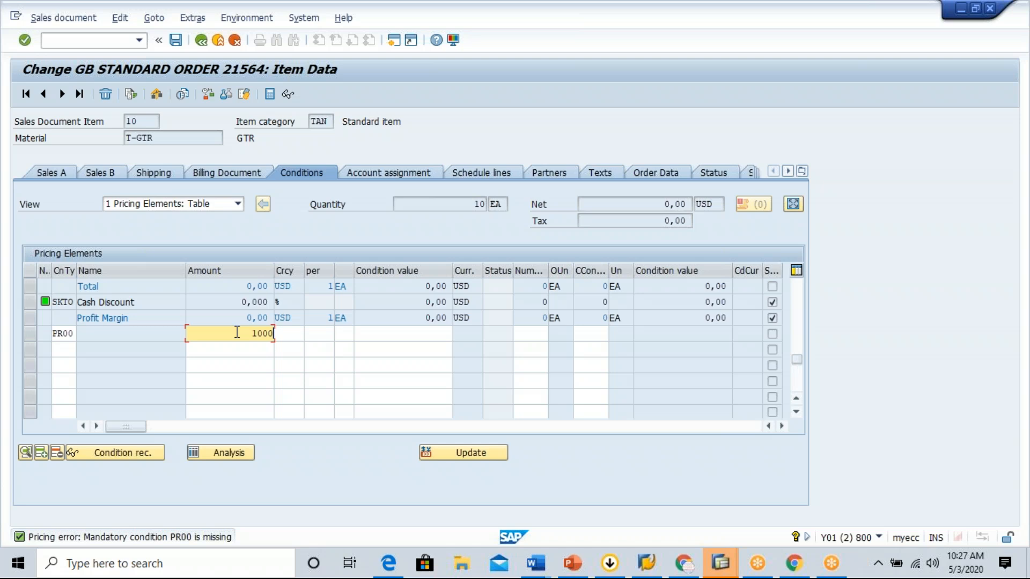
click(464, 454)
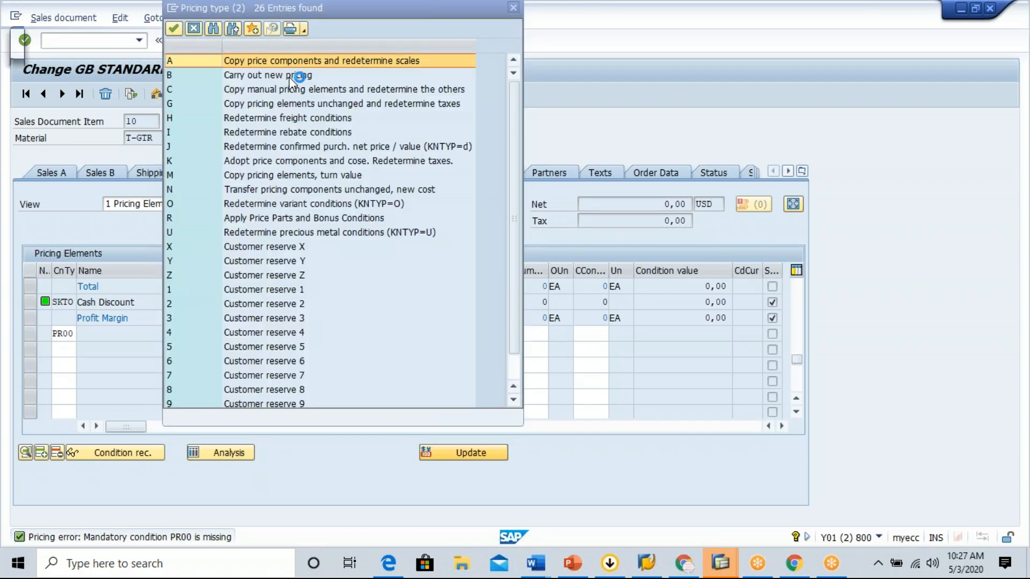
click(195, 31)
key(Return)
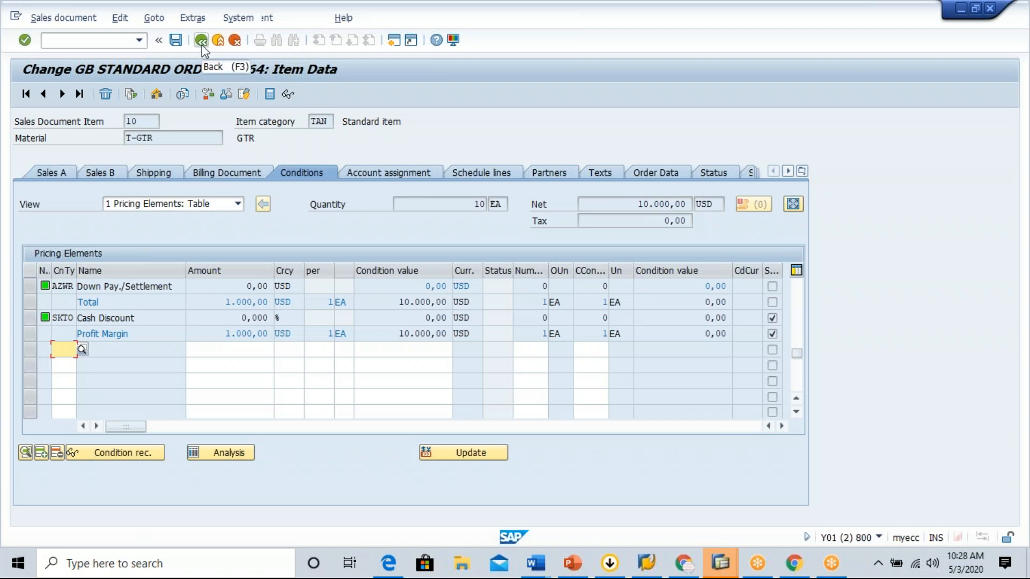
Step: Enter another PR00 condition with an amount of 1000 for item 10 and return to the order overview
text(PR00)
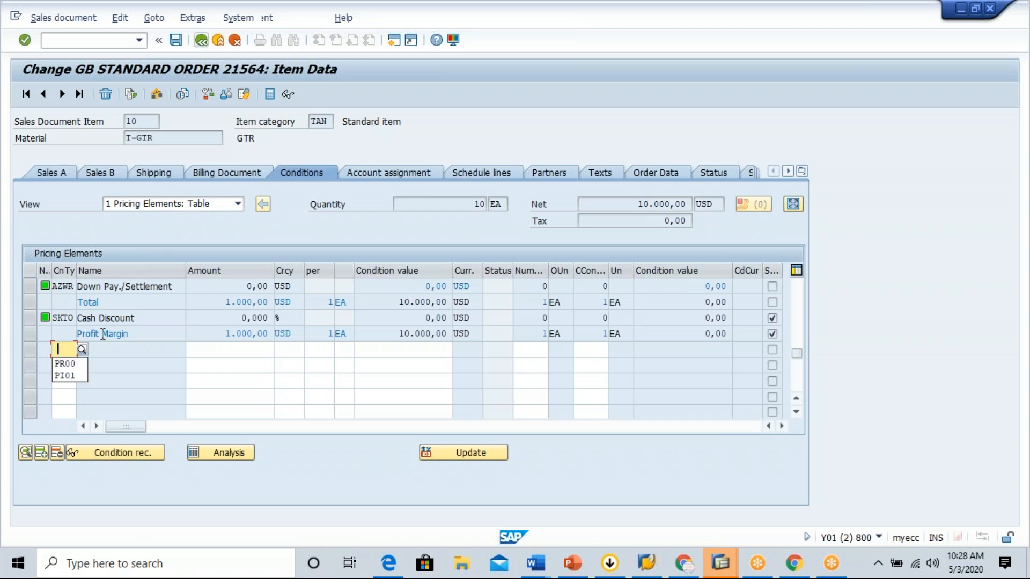
click(237, 354)
text(1000)
key(Return)
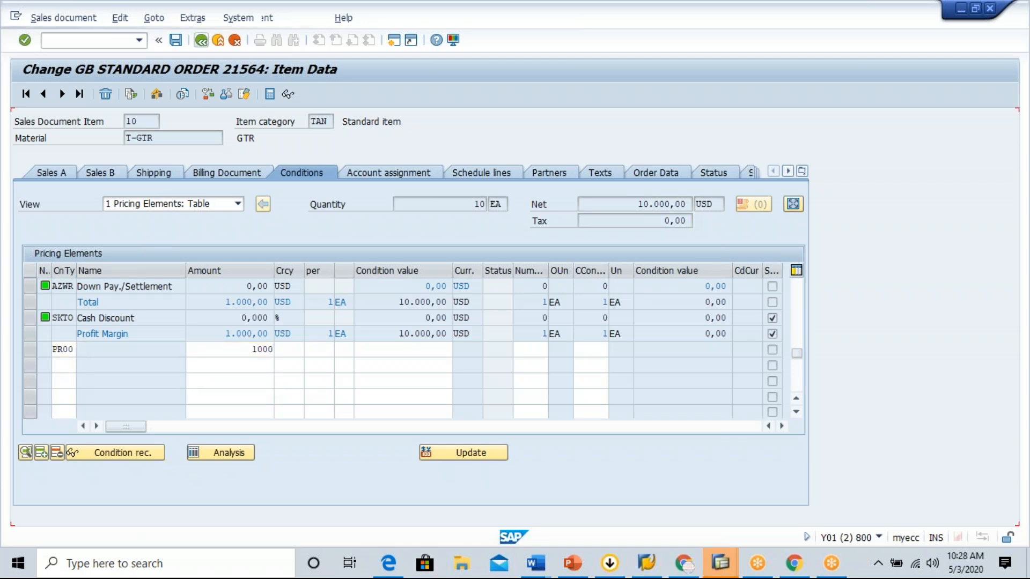
click(201, 40)
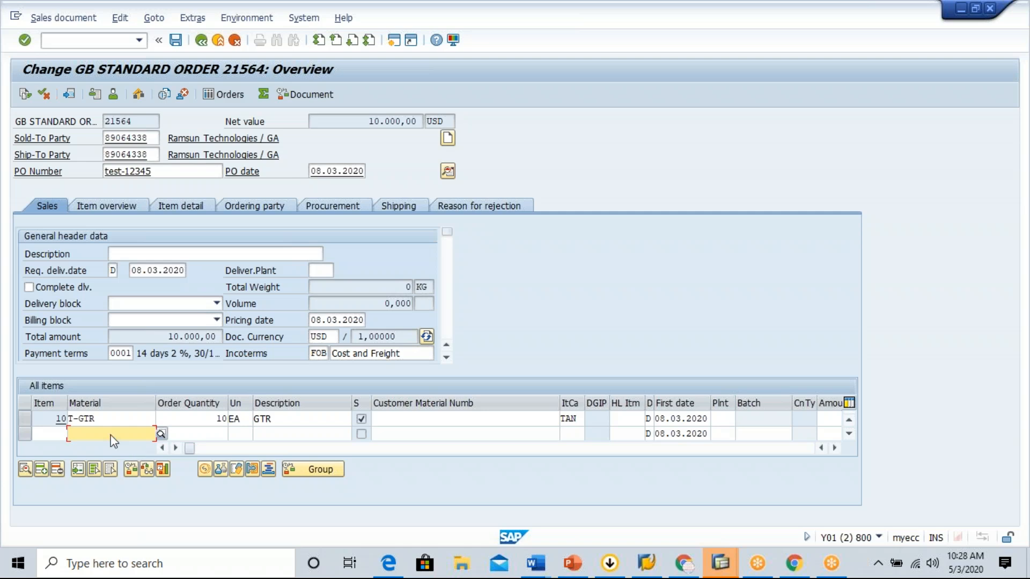
Step: Try to save the sales order and choose to edit the incomplete document to open its incompletion log
click(122, 24)
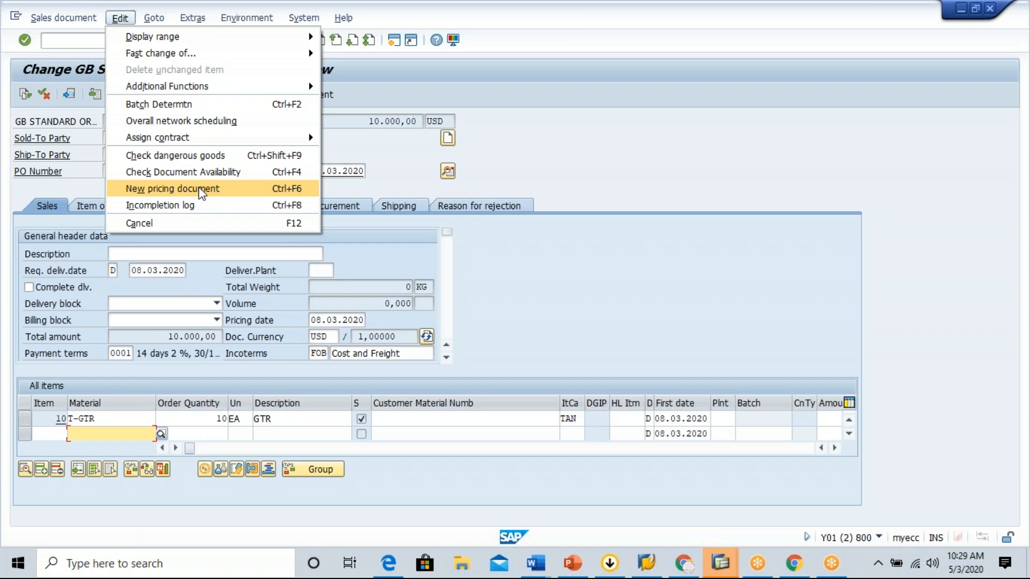
click(559, 141)
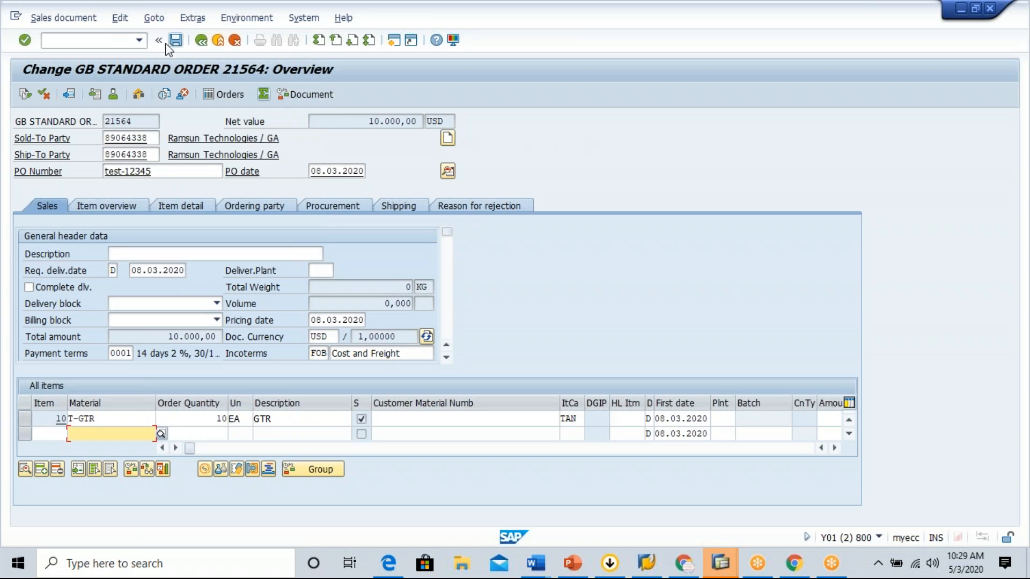
click(175, 41)
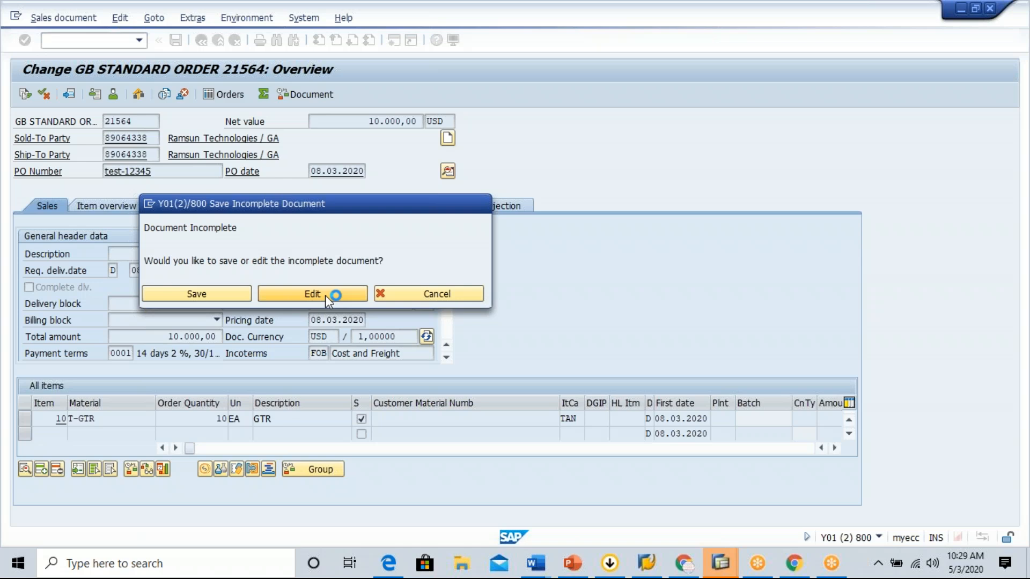
click(325, 295)
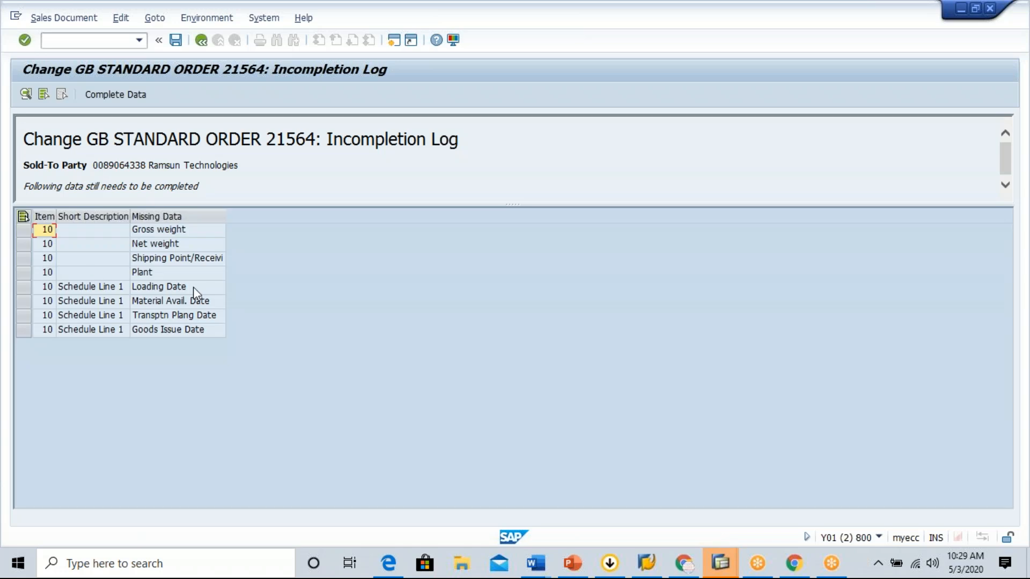
Step: Return to the order overview and replace the material of item 10 with GBS_123
click(204, 45)
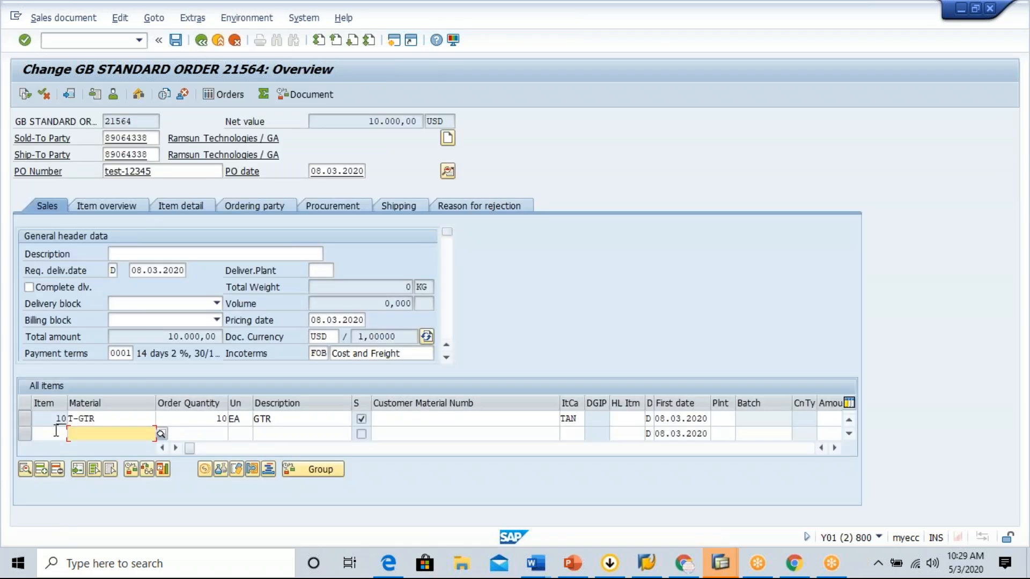
click(114, 420)
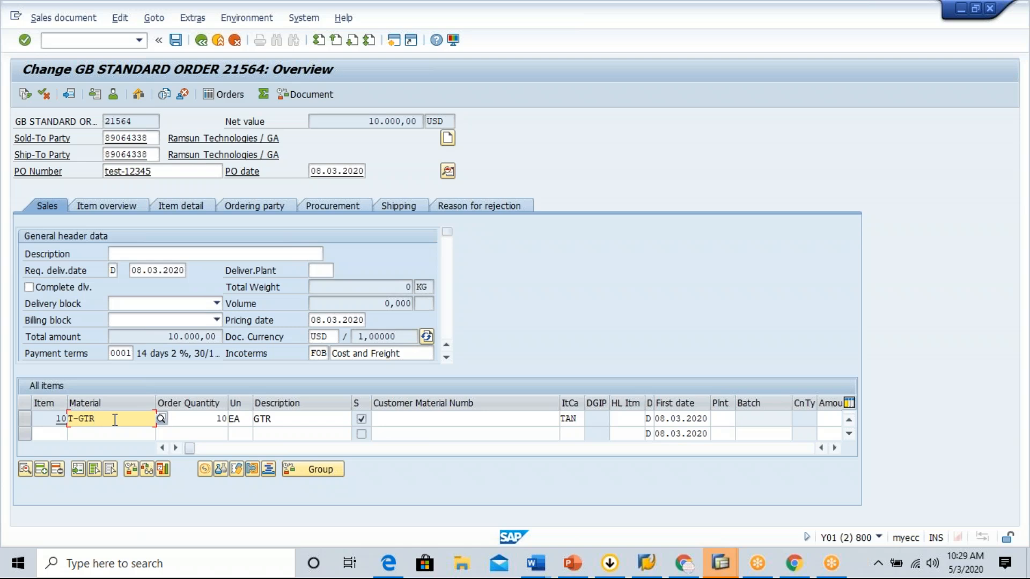
key(BackSpace)
key(BackSpace)
key(BackSpace)
key(BackSpace)
key(BackSpace)
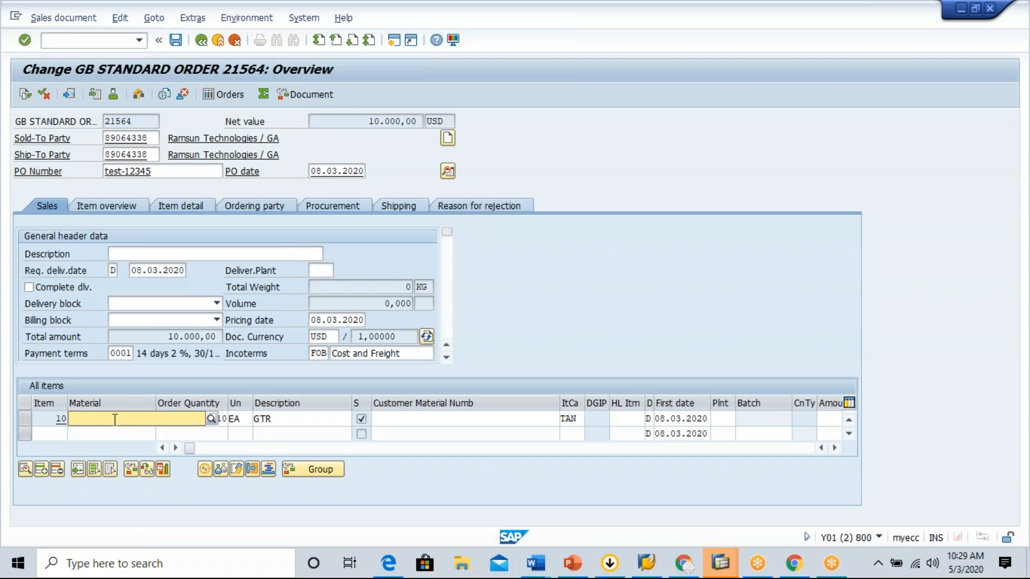
text(g)
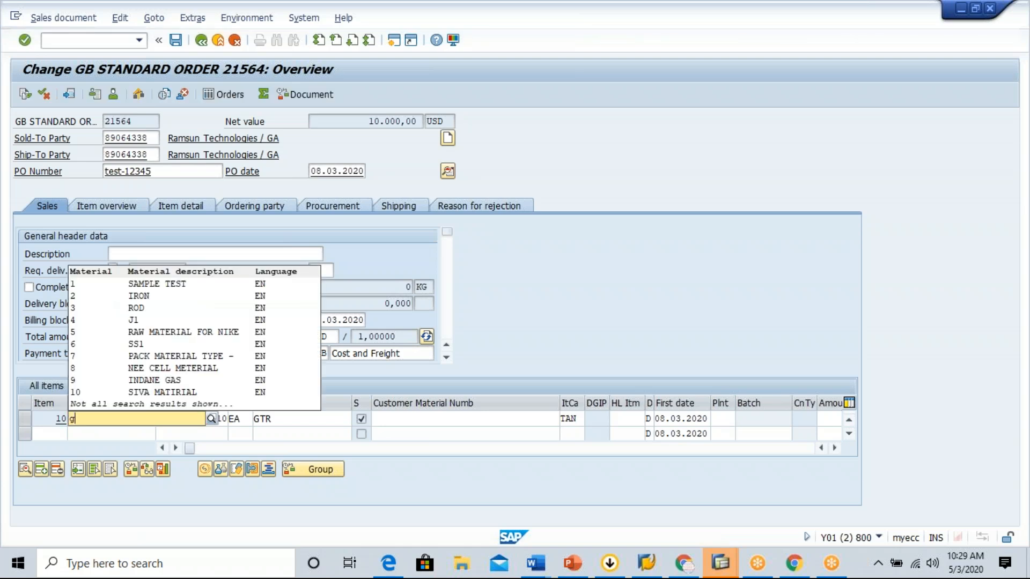
text(bs)
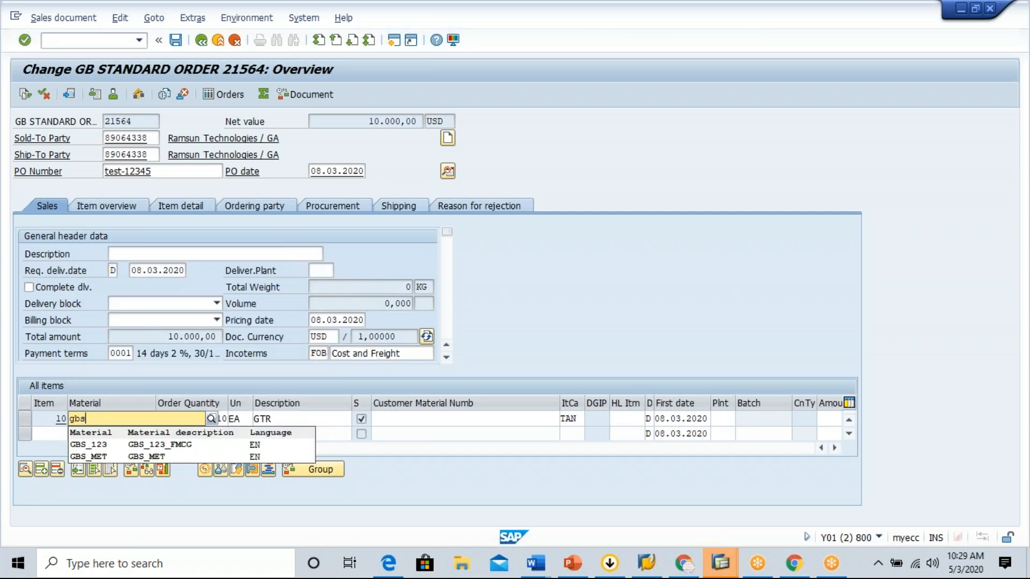
click(94, 445)
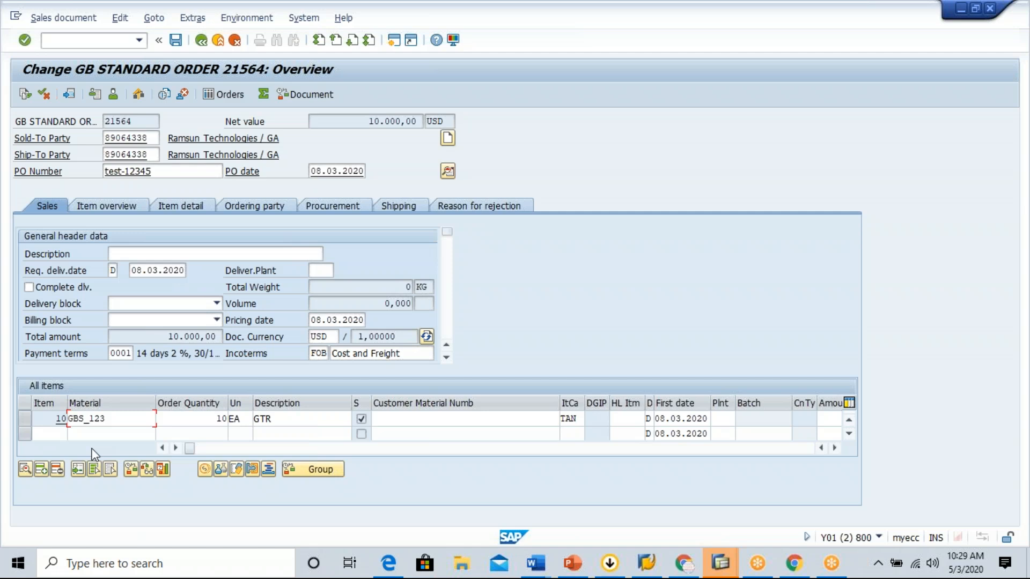
key(Return)
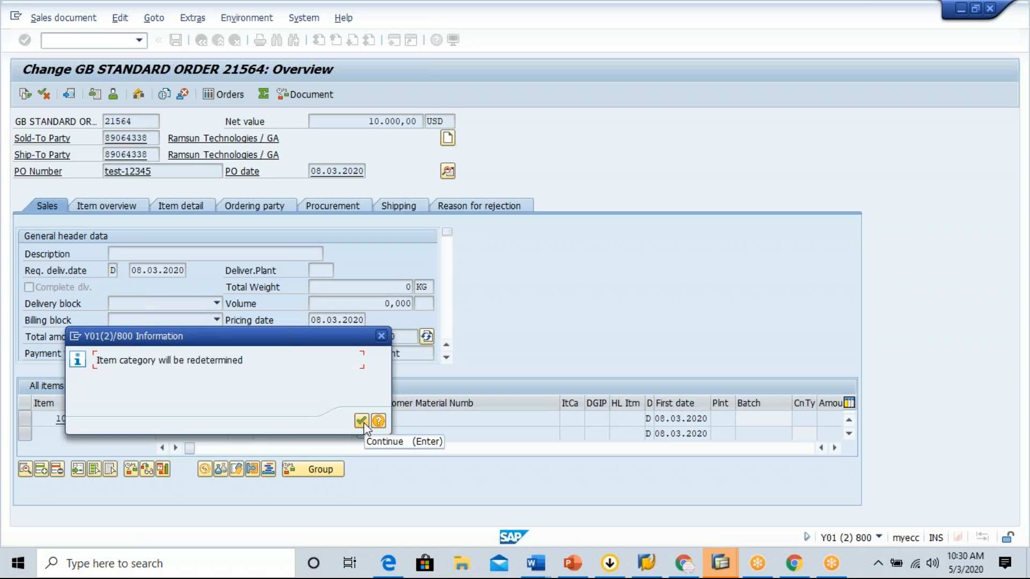
Step: Accept the item category redetermination and new pricing for item 10, continuing through the availability control without changing the delivery proposal
click(795, 26)
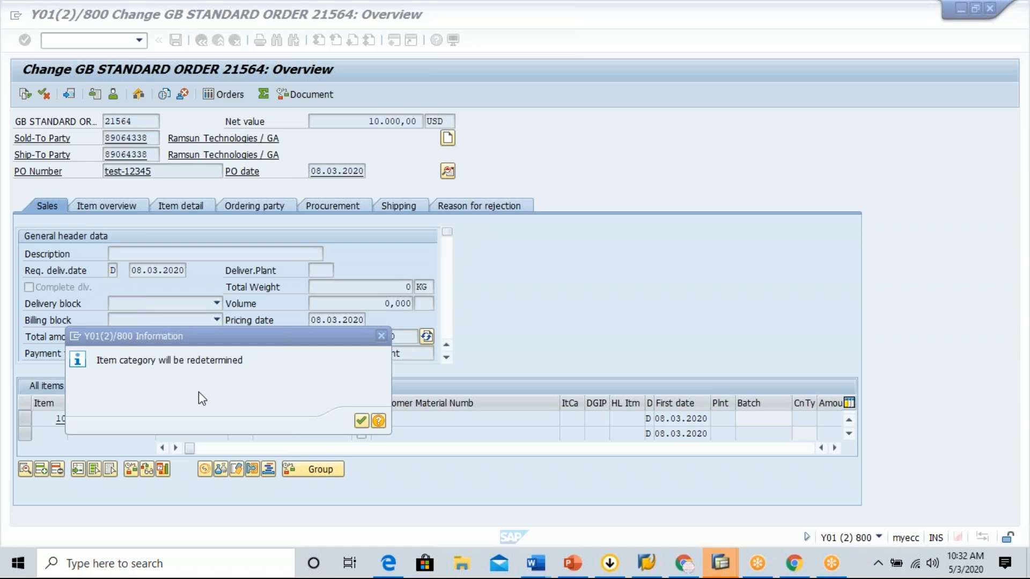
click(361, 421)
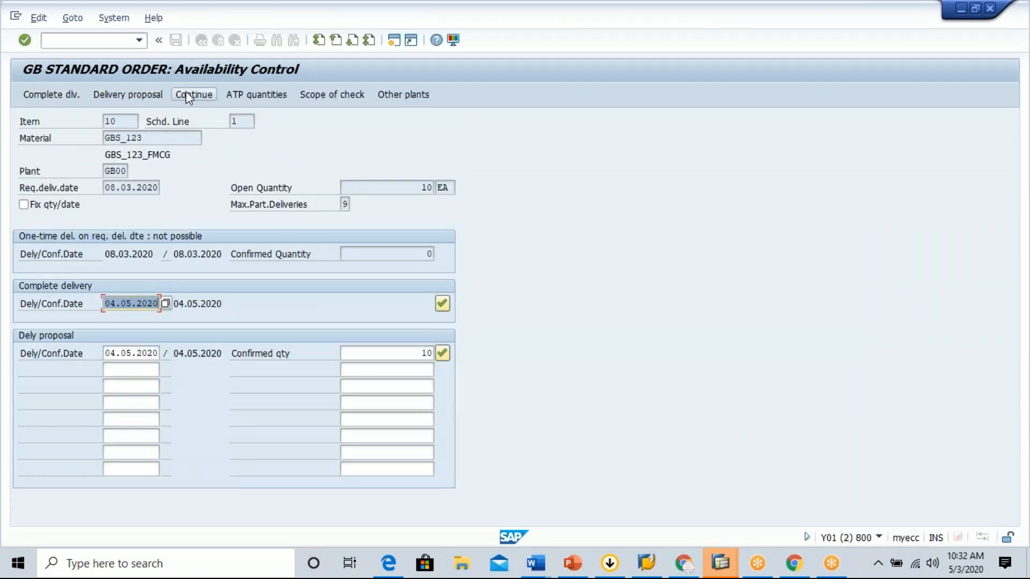
click(186, 93)
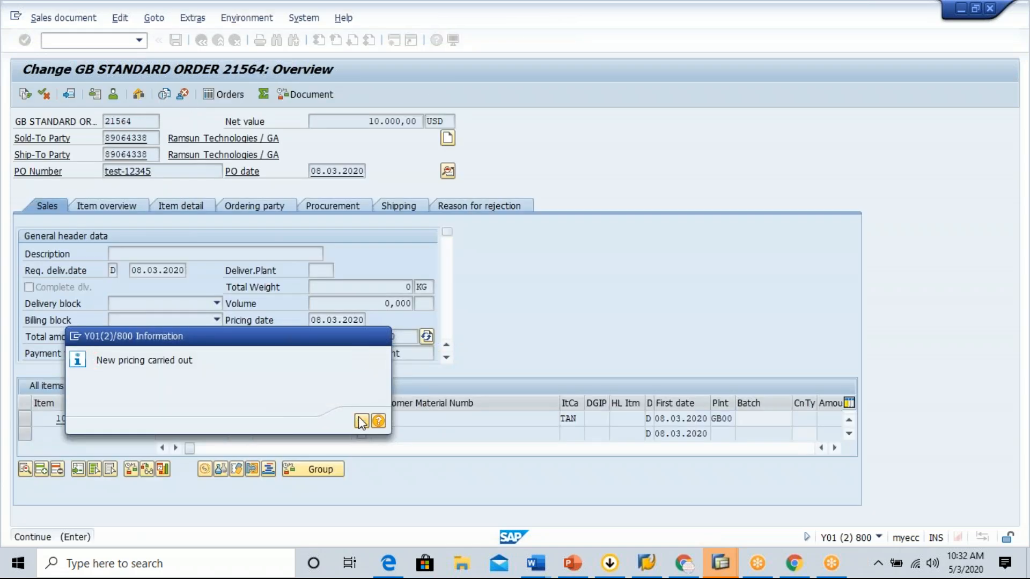
click(361, 421)
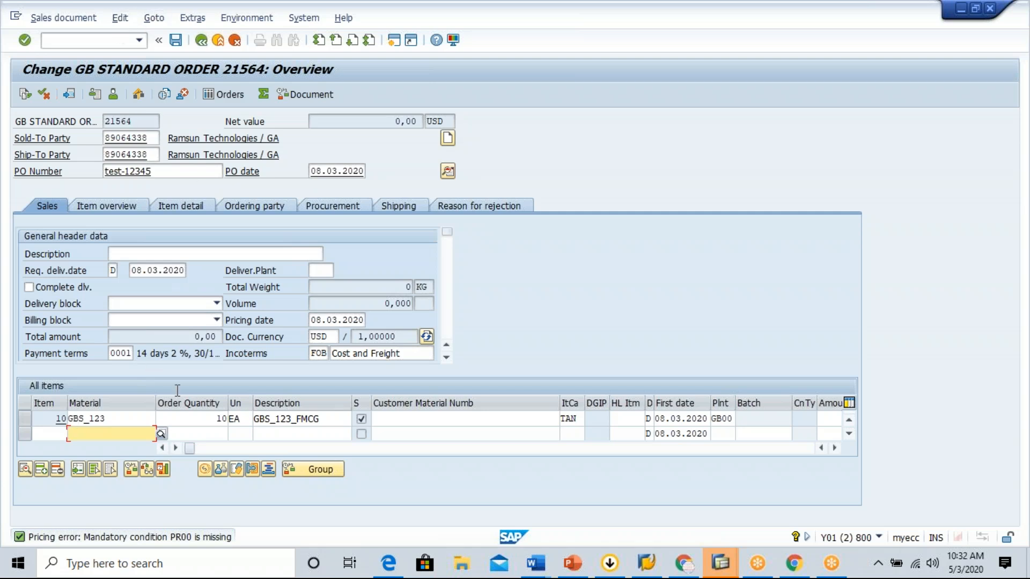
Step: Add price condition PR00 with an amount of 100 to the pricing conditions of item 10
double_click(134, 419)
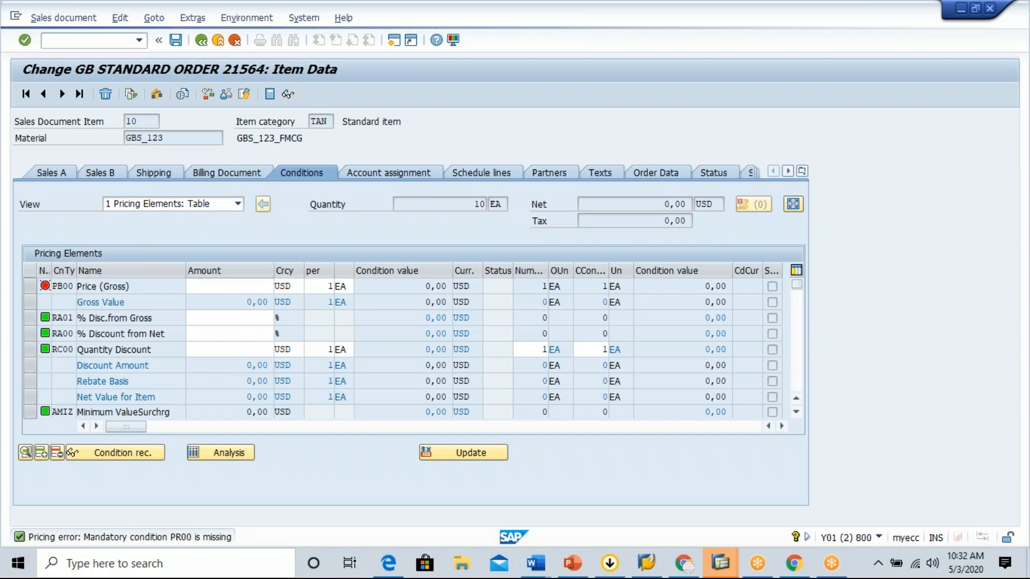
scroll(402, 349, down, 1)
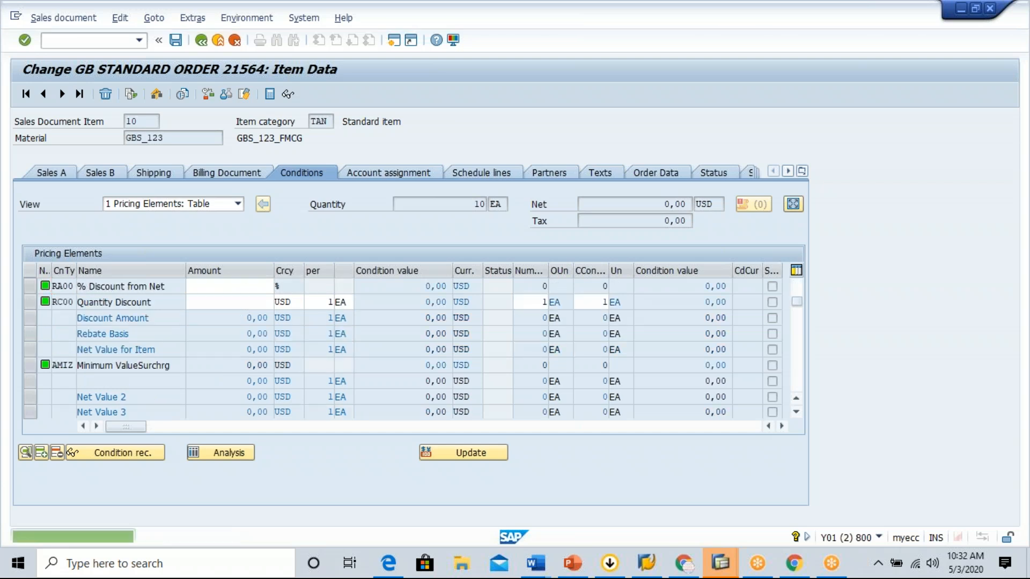
scroll(115, 405, down, 1)
scroll(115, 405, down, 1)
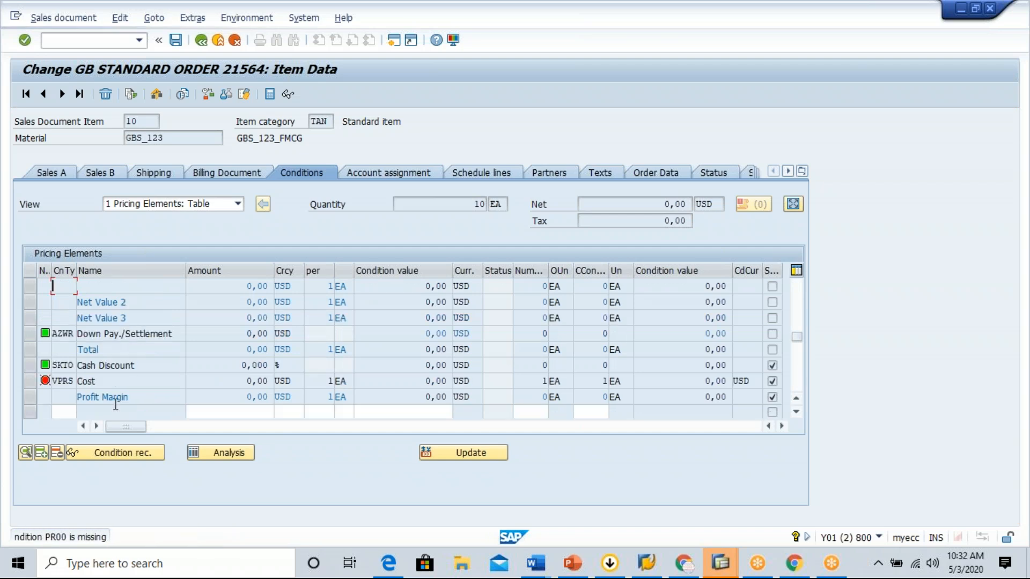
scroll(115, 405, down, 3)
click(65, 290)
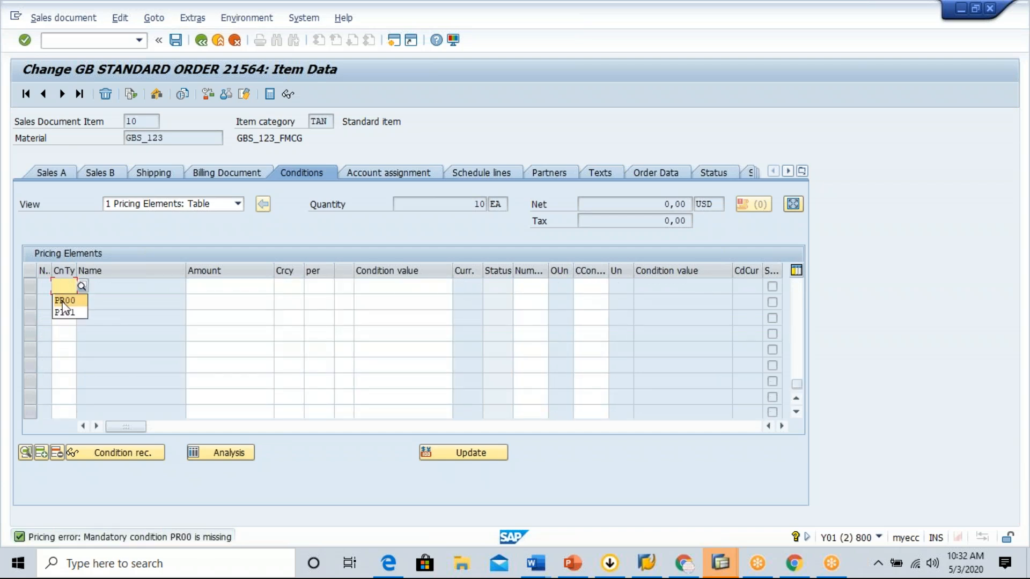
click(62, 301)
click(213, 289)
text(100)
key(Return)
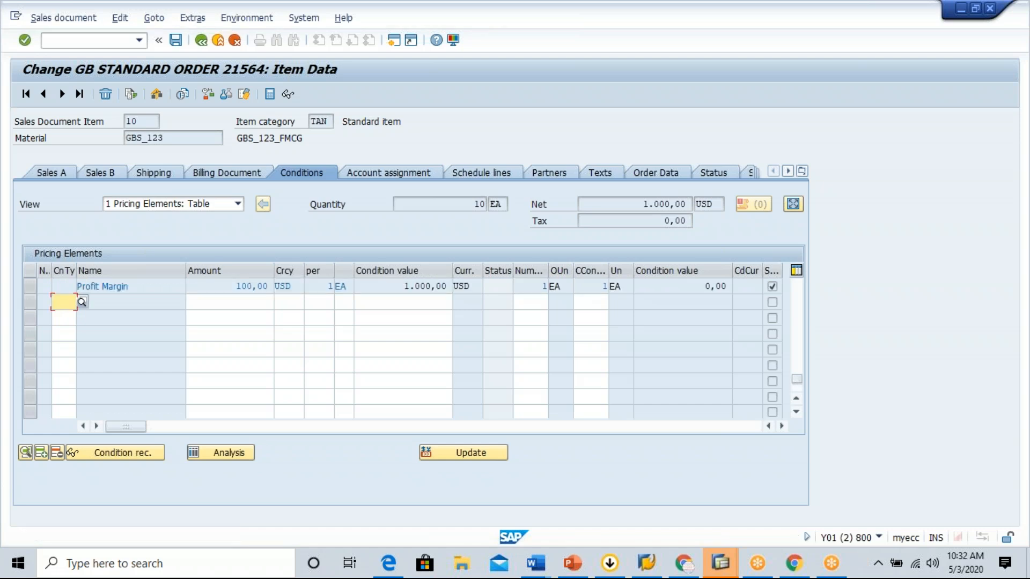
Step: Open the order's incompletion log and start completing the data for all of its listed entries
click(119, 18)
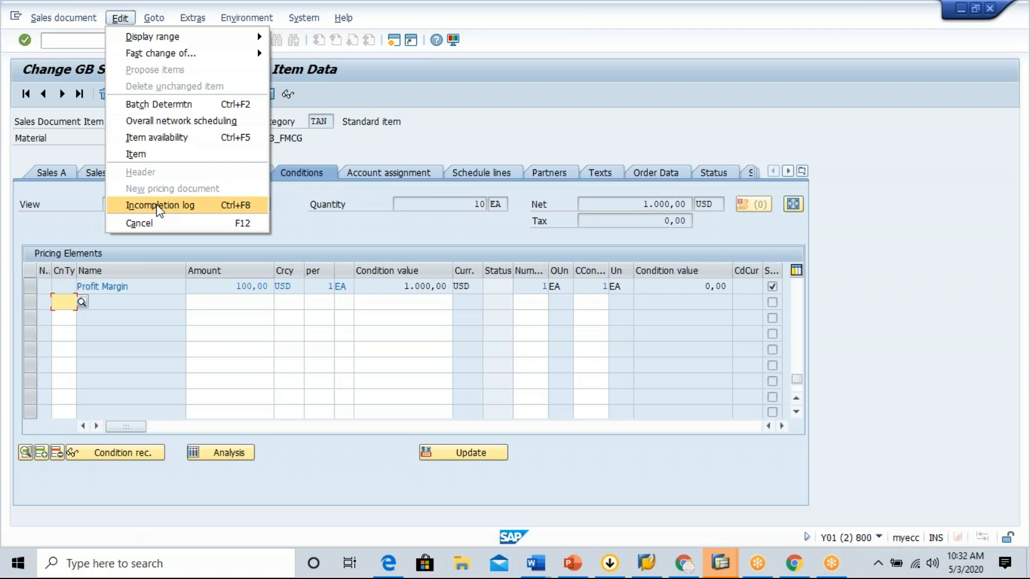
click(158, 206)
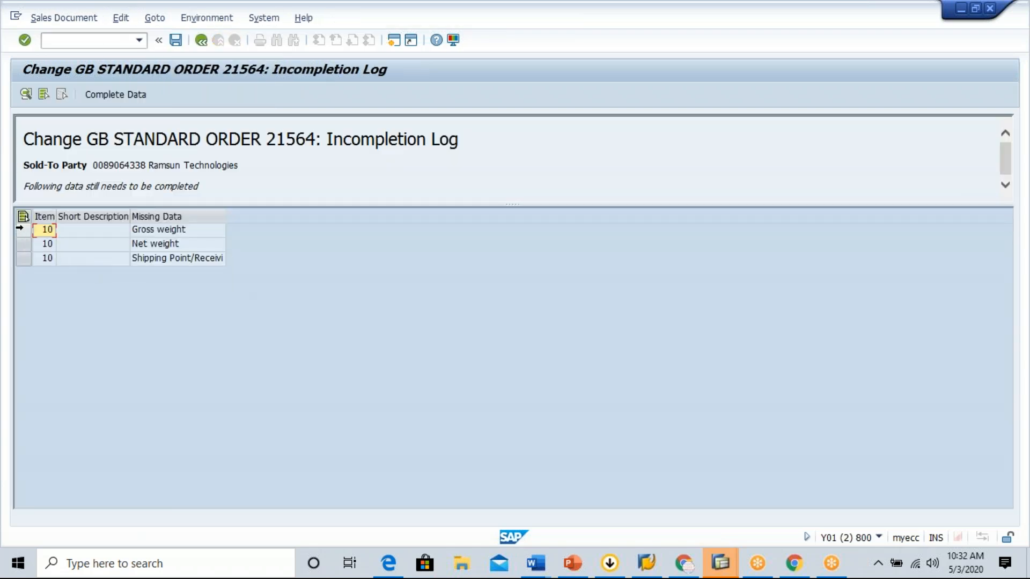
click(23, 217)
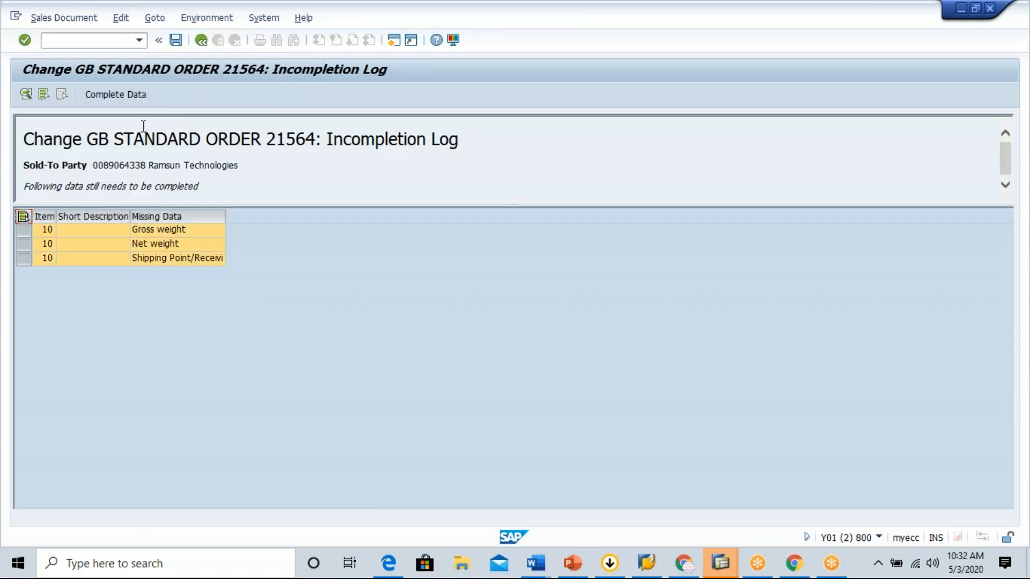
click(123, 95)
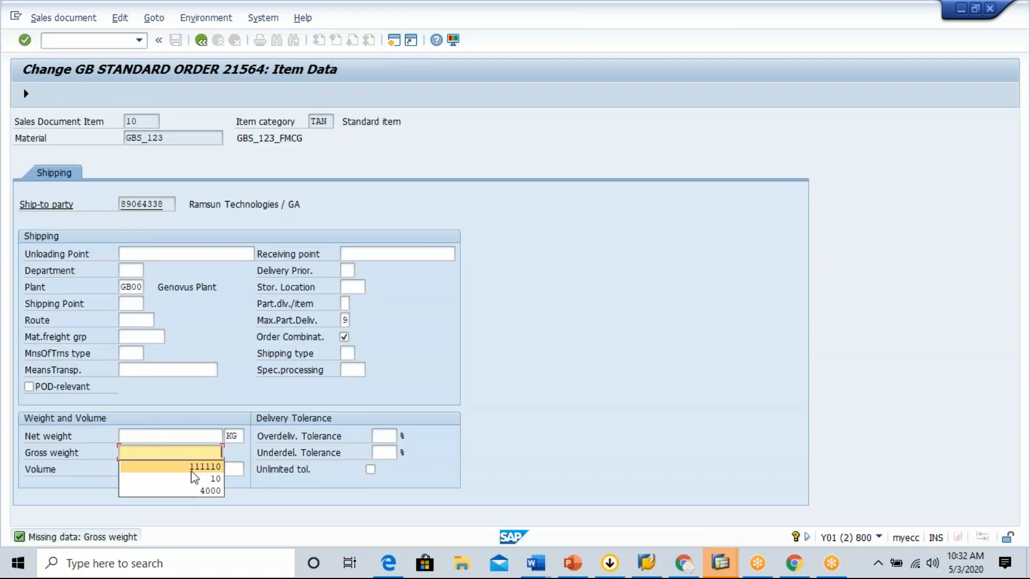
Step: Set item 10's gross weight to 111110 and volume to 111,000, and open the list of volume units
click(204, 467)
text(1)
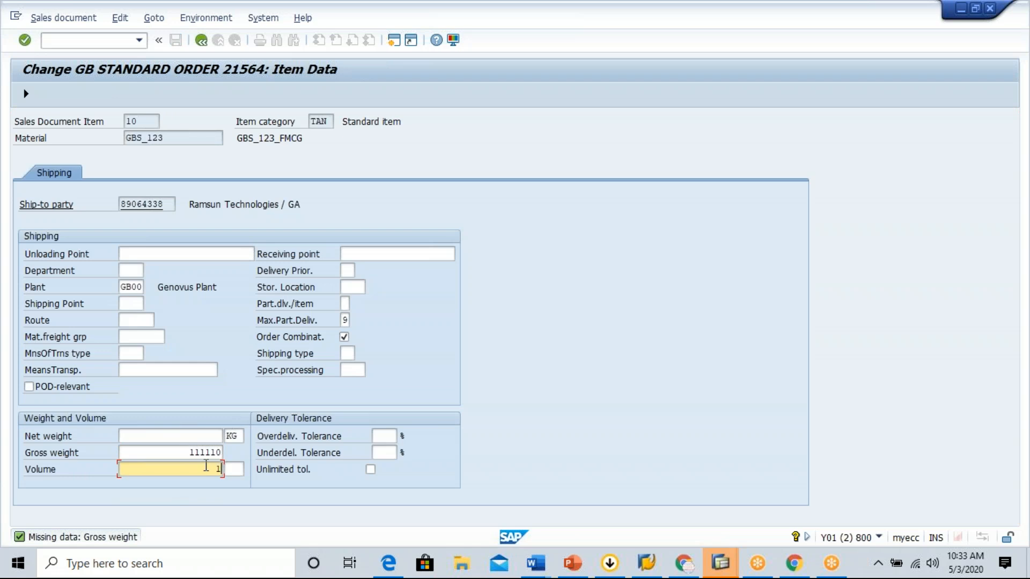
text(11,000)
key(Return)
click(299, 438)
click(239, 468)
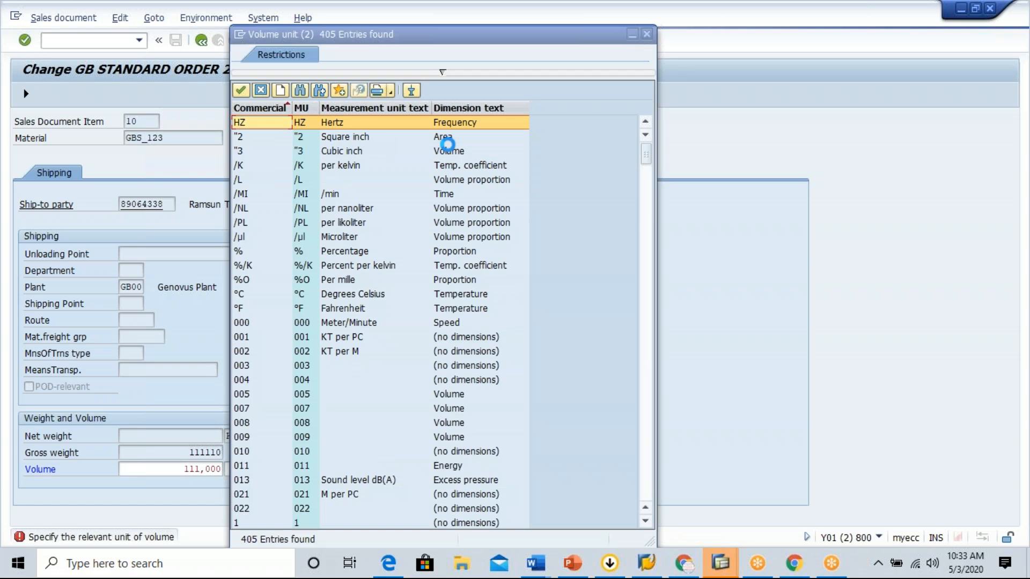
Step: Set the item's volume unit to cubic inch, go to the next missing data, and look up possible entries for the shipping point
double_click(444, 153)
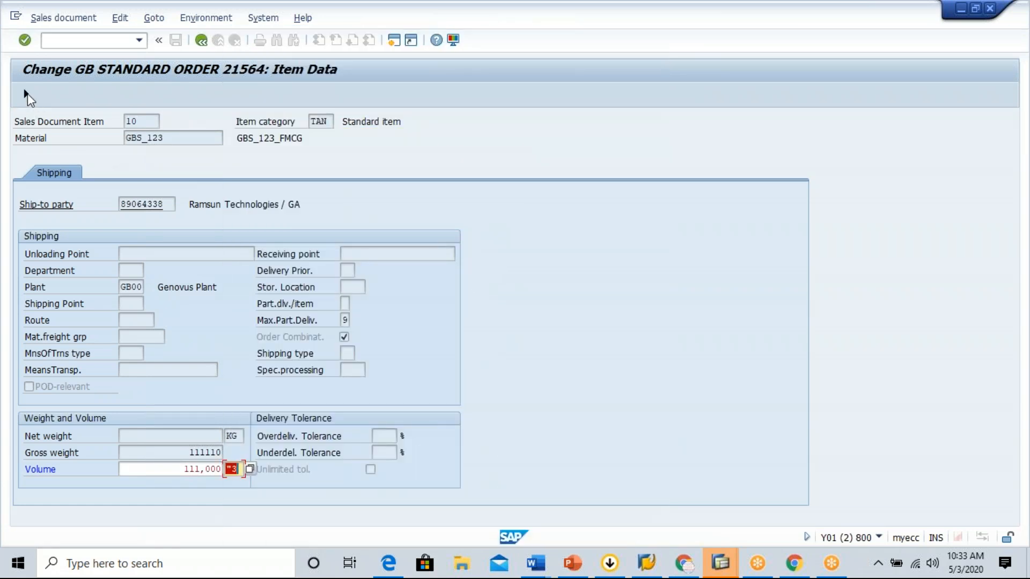
click(26, 93)
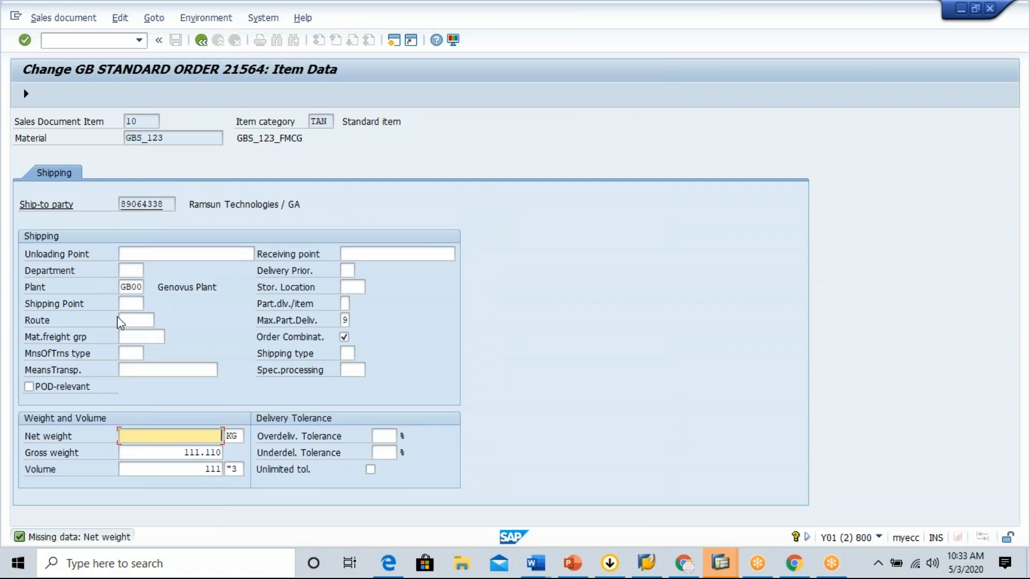
click(134, 304)
key(F4)
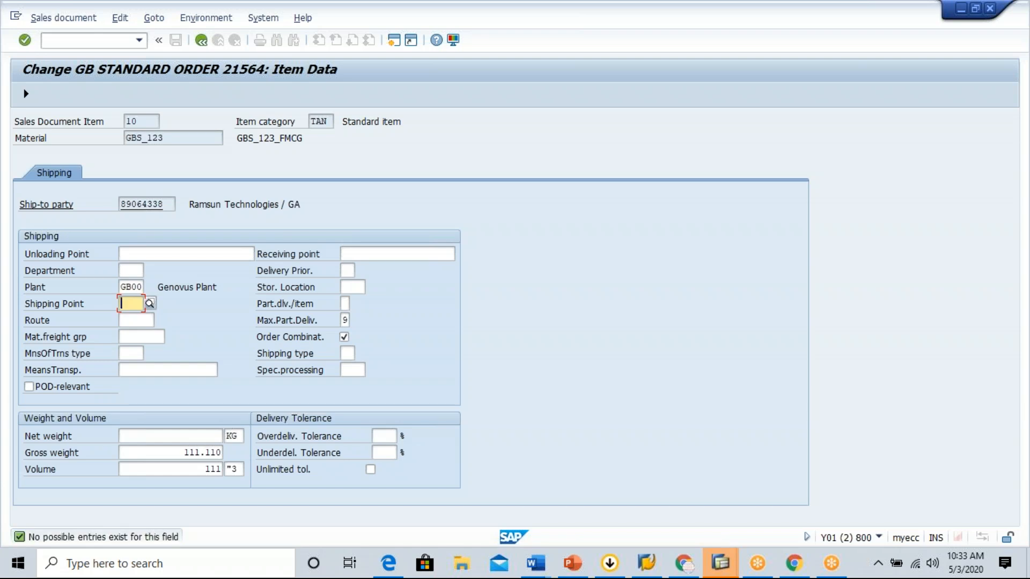
click(74, 41)
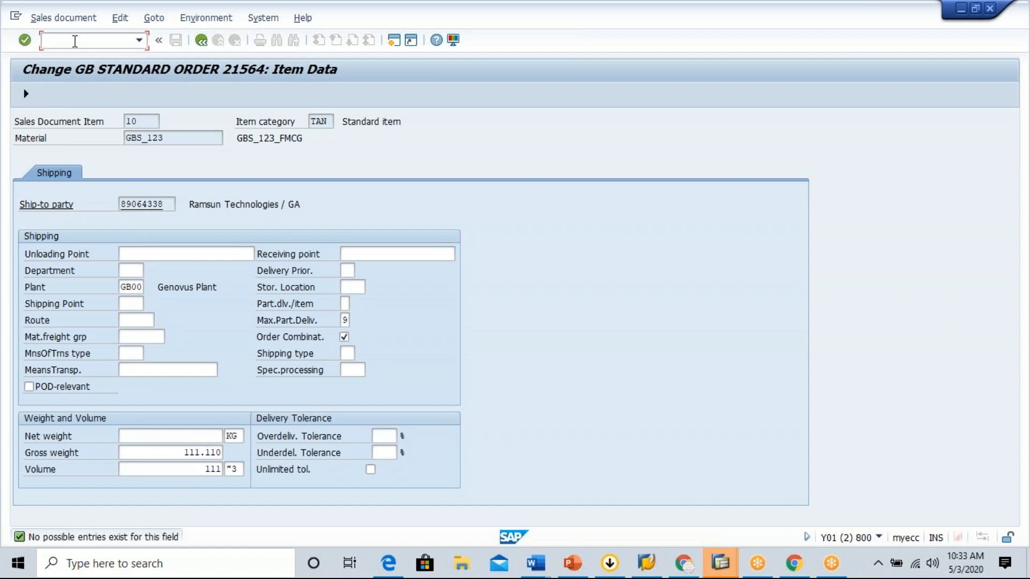
click(136, 302)
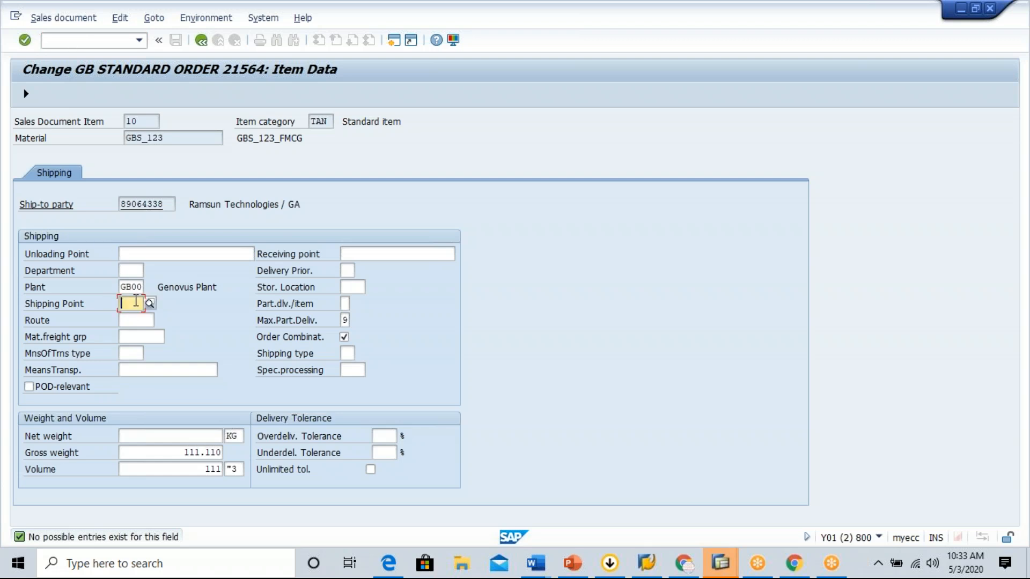
Step: Display the T-GTR sales order from the recent entries with transaction VA03 and open its incompletion log
click(82, 43)
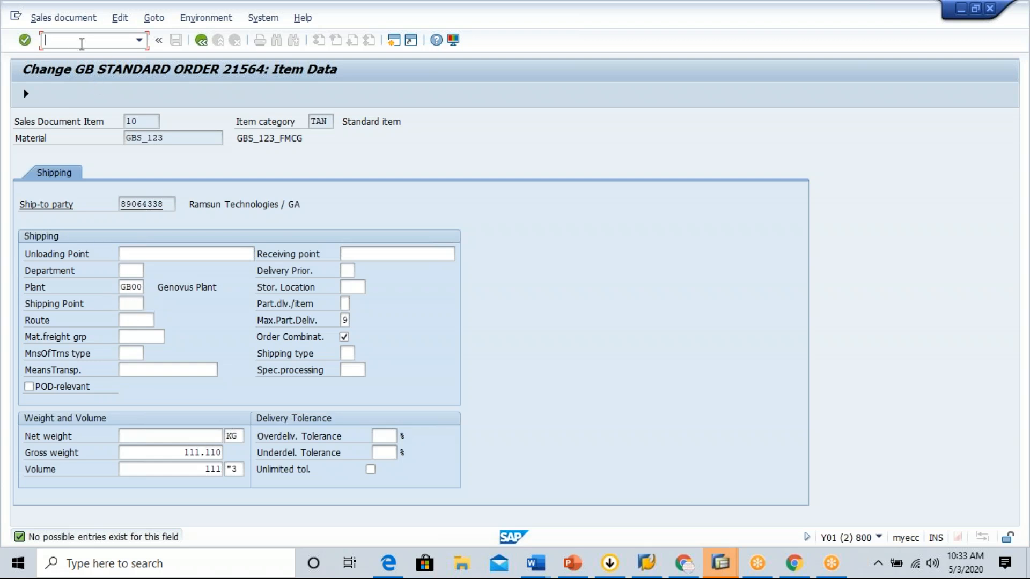
text(/nva03)
key(Return)
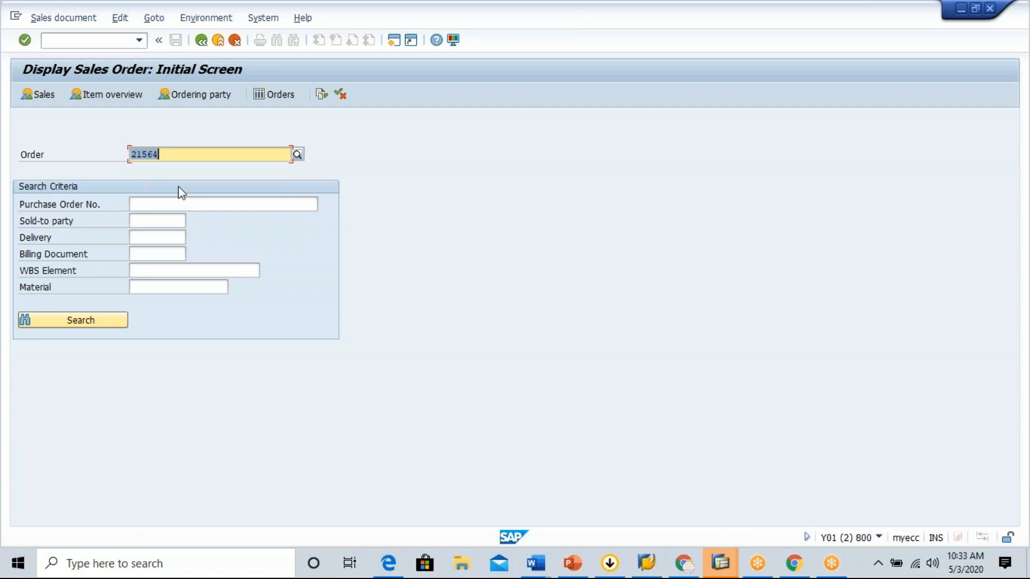
key(Delete)
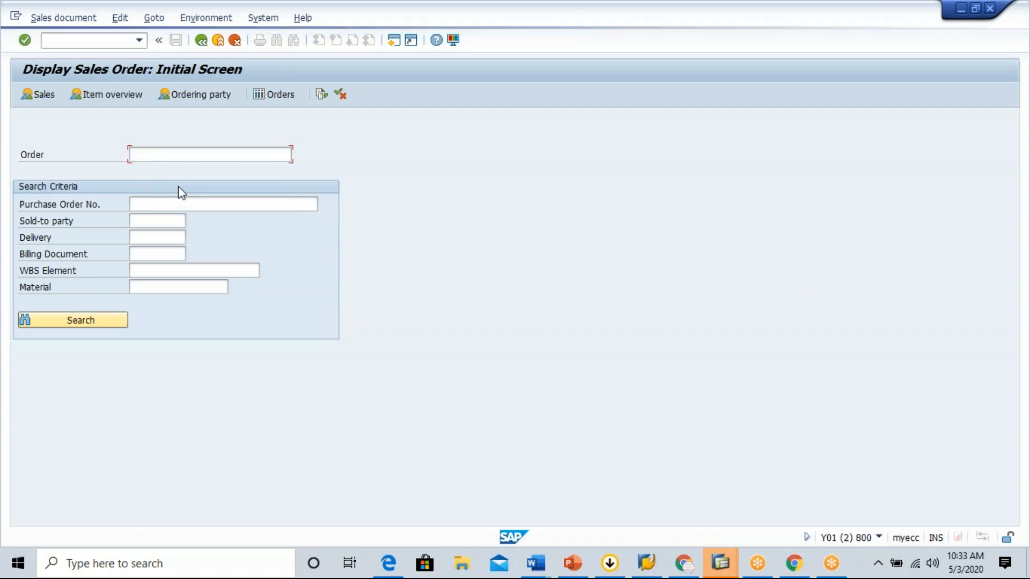
key(Delete)
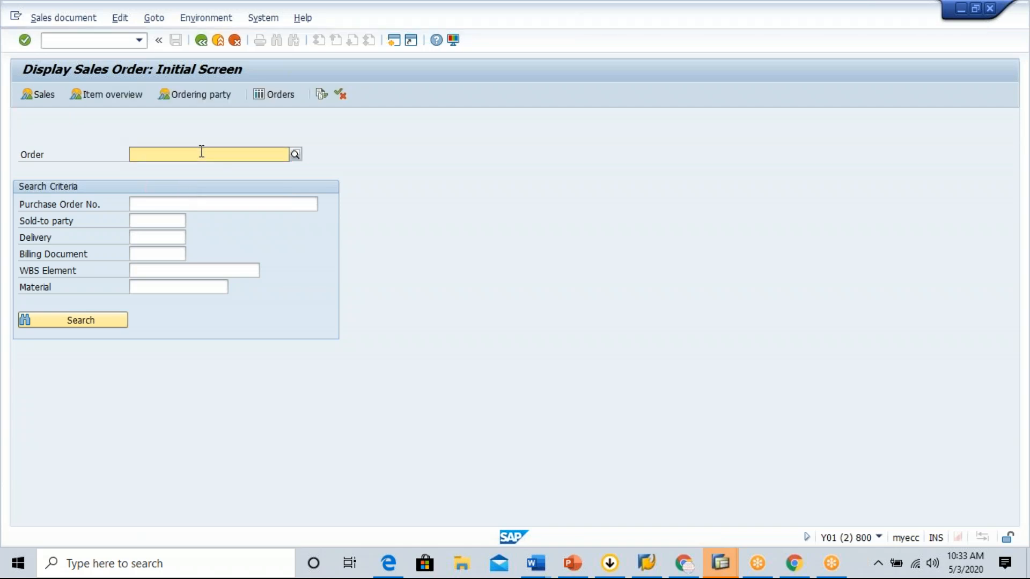
key(Delete)
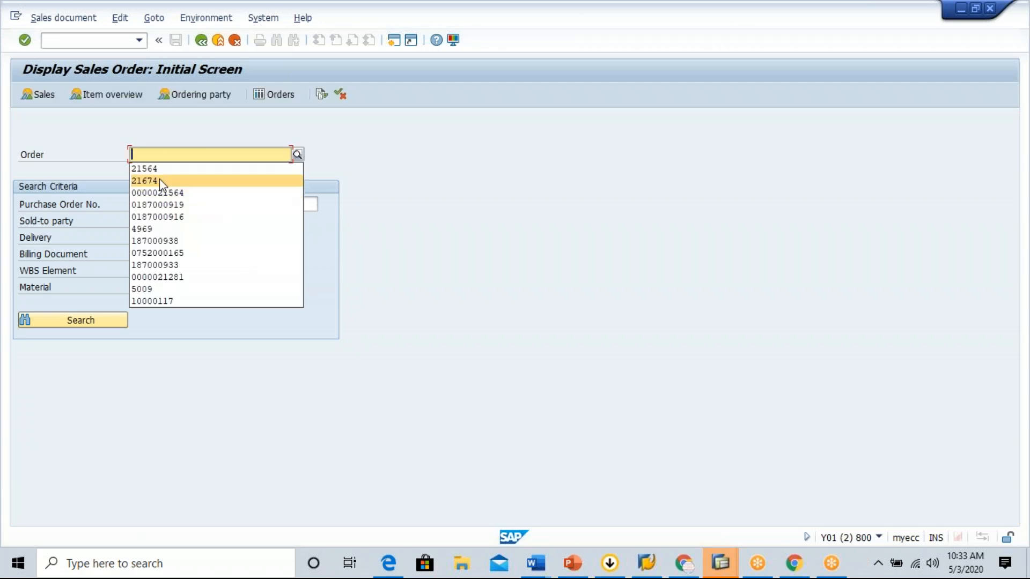
click(157, 178)
key(Return)
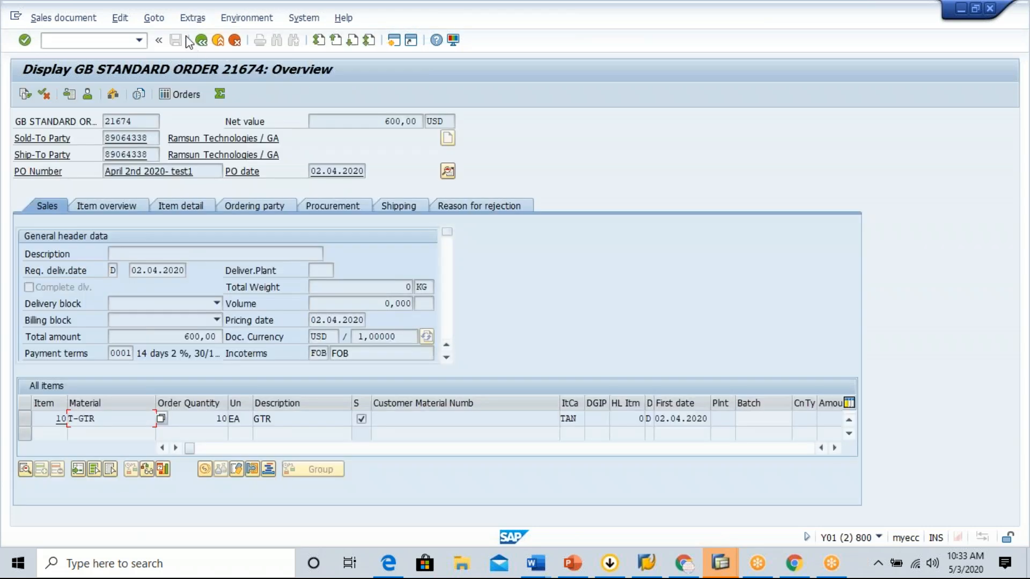
click(120, 18)
click(160, 209)
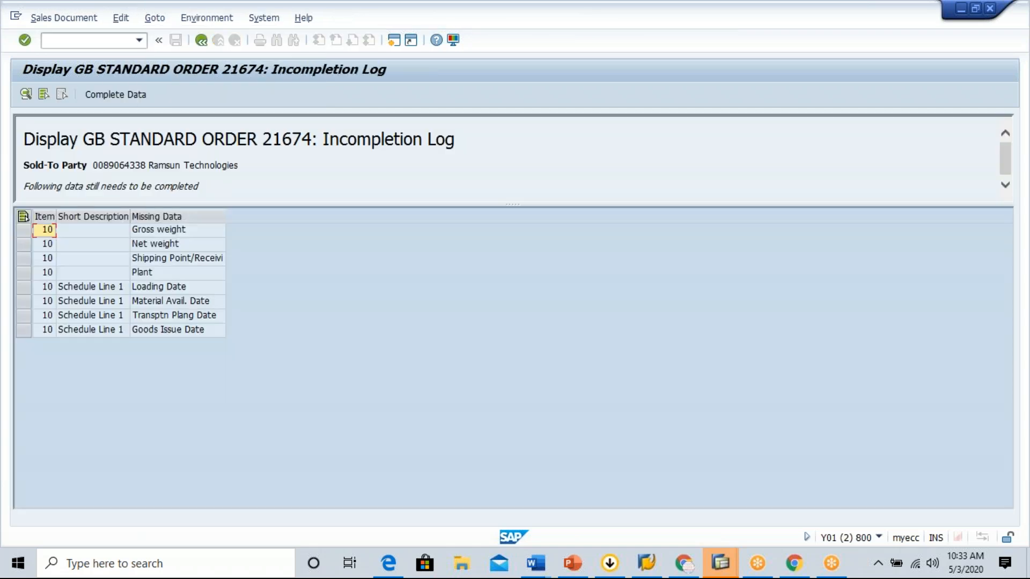
Step: Start a new sales order in transaction VA01 with order type GBoR
click(98, 39)
text(/nva01)
key(Return)
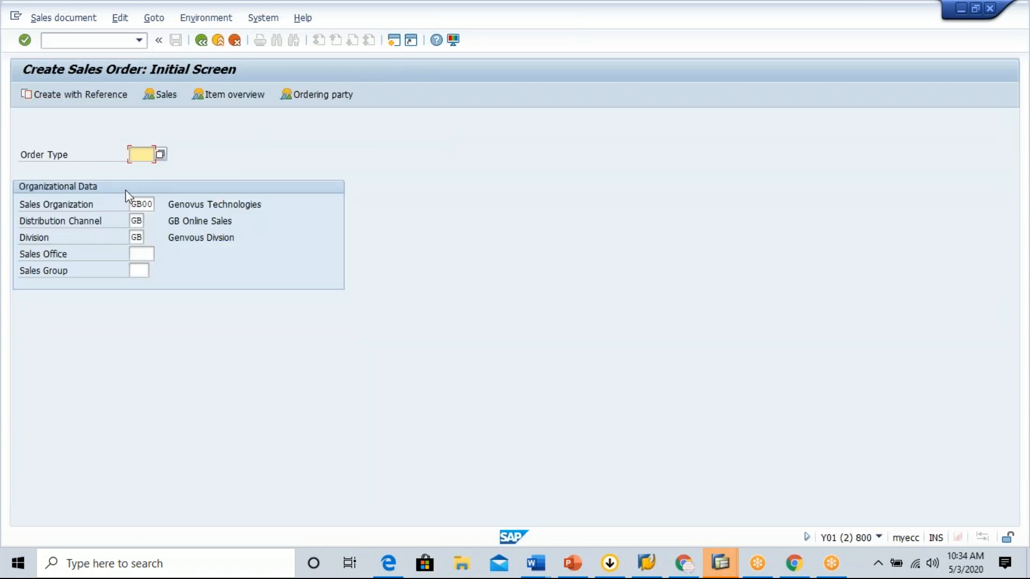
click(143, 169)
click(24, 39)
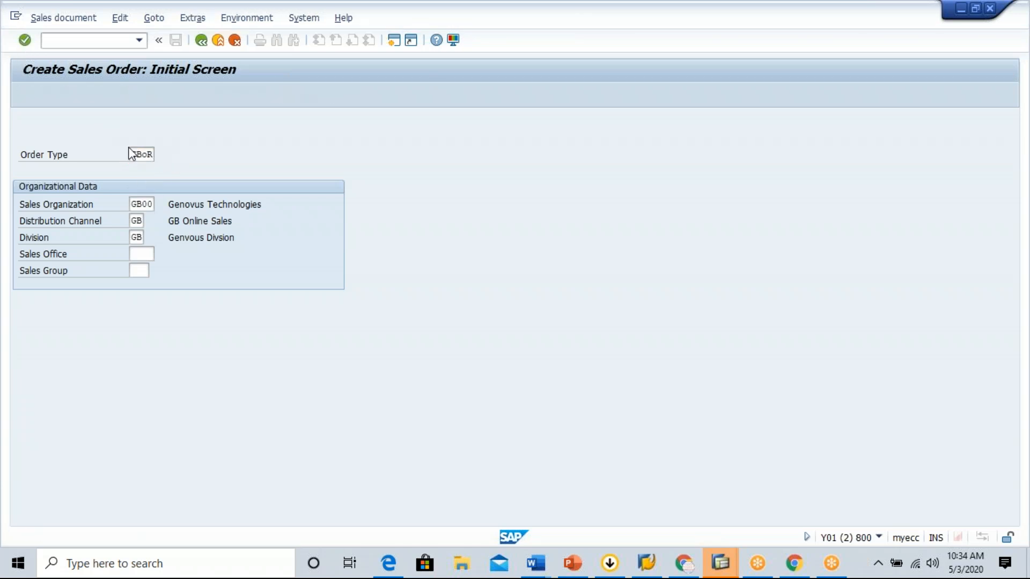
Step: Fill in the sold-to and ship-to party numbers and reuse the most recent April 18th 2020 test entry as PO number
click(130, 138)
click(127, 152)
click(132, 155)
click(134, 170)
click(121, 171)
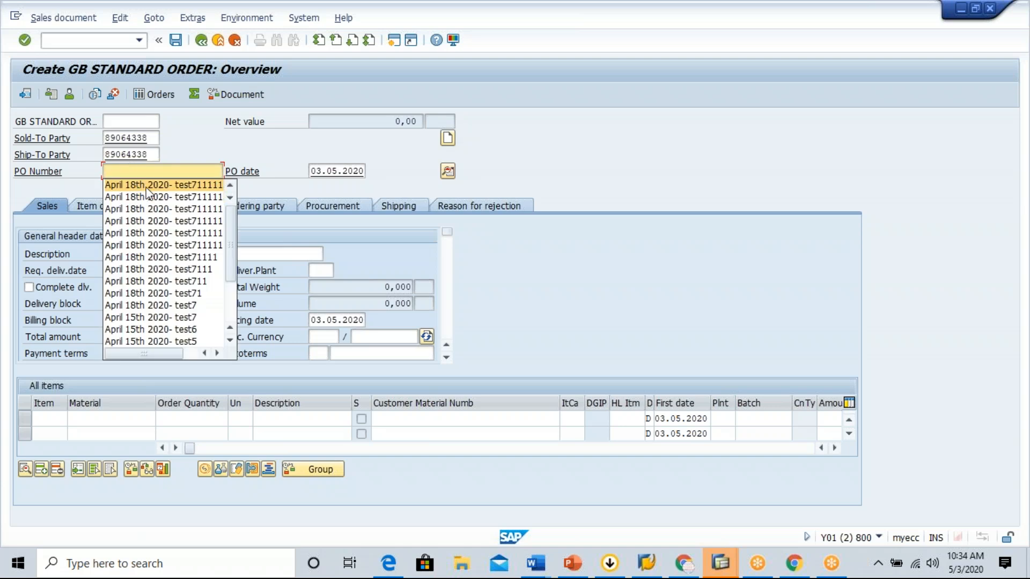
click(145, 180)
Step: Set the payment terms to 0001 and the Incoterms to FOB with FOB as the second part
click(117, 353)
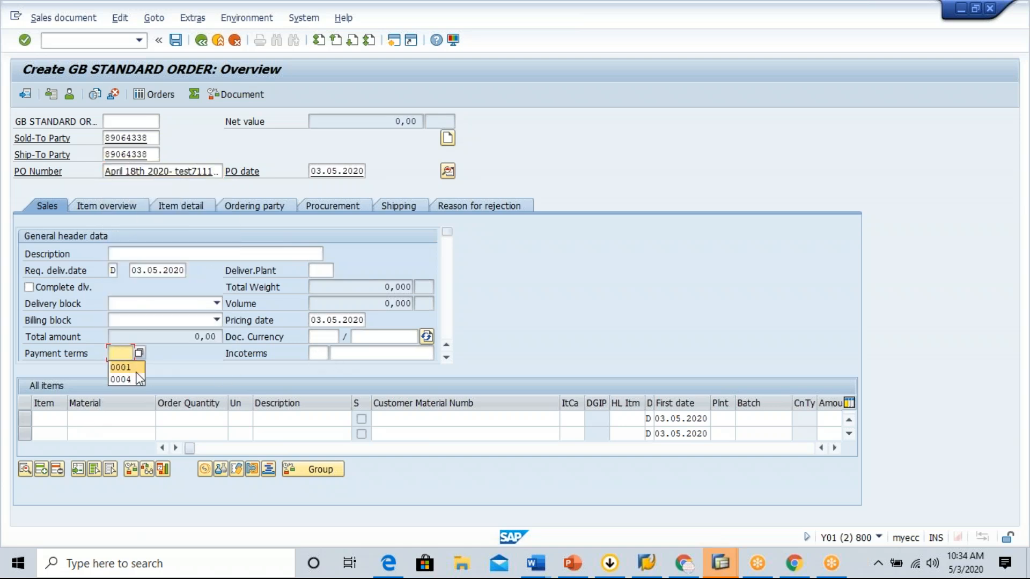
click(126, 371)
click(317, 353)
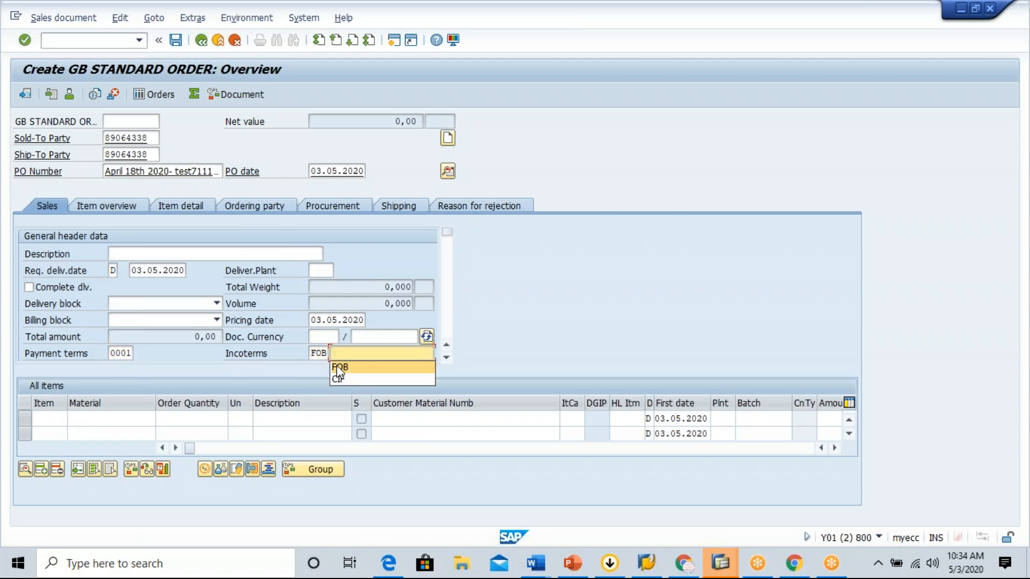
click(338, 367)
Step: Add material T-GTR with an order quantity of 100 as the first item and accept the freight redetermination
click(125, 419)
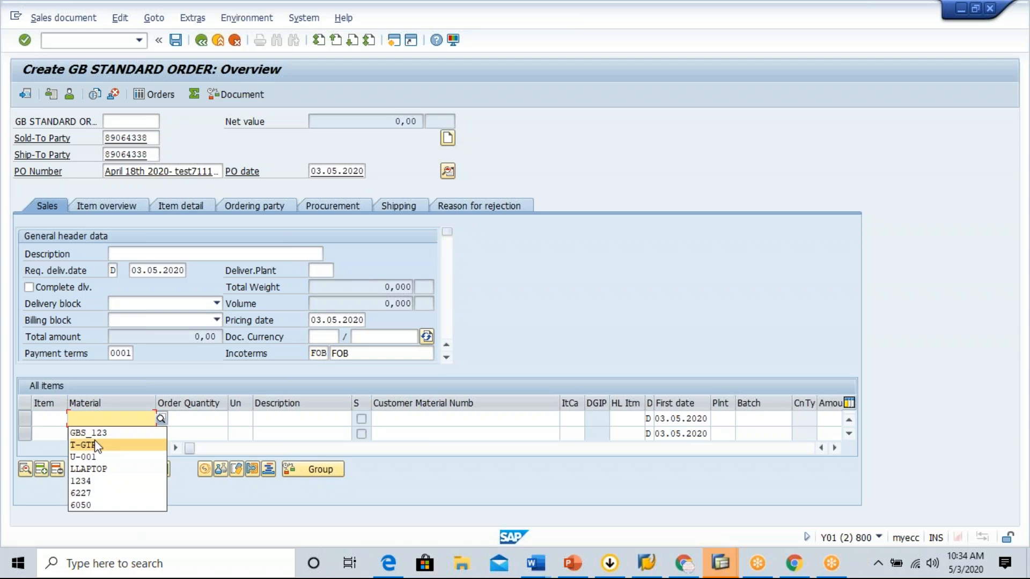
click(134, 444)
click(206, 424)
text(100)
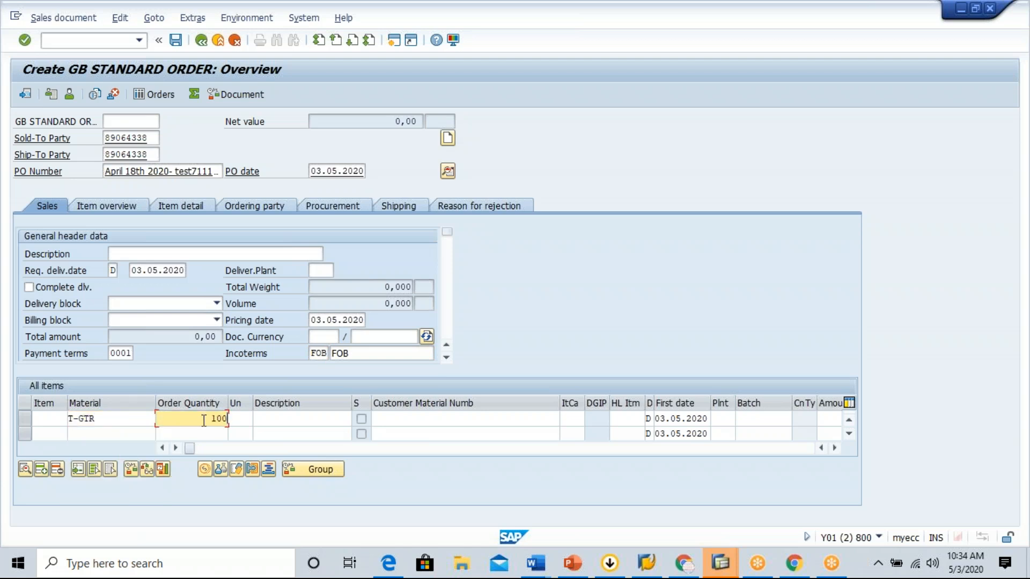
key(Return)
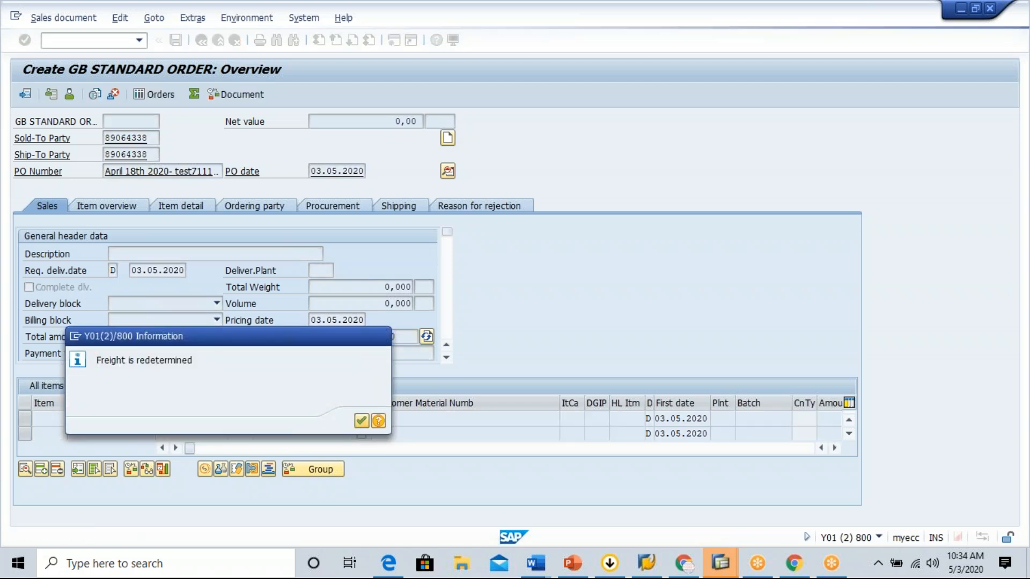
key(Return)
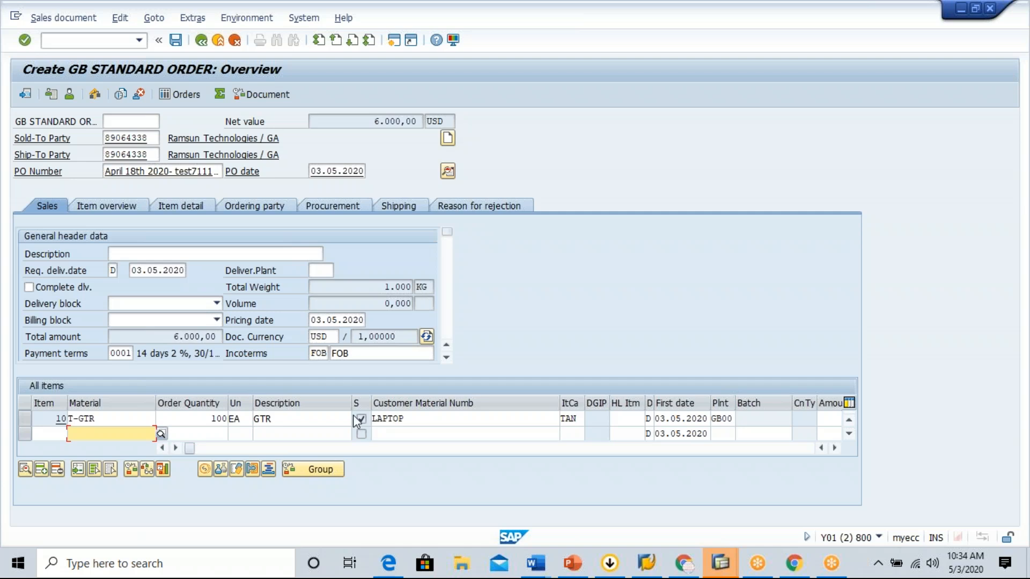
Step: Check the new order's incompletion log and try to create its outbound delivery directly from the order
click(129, 22)
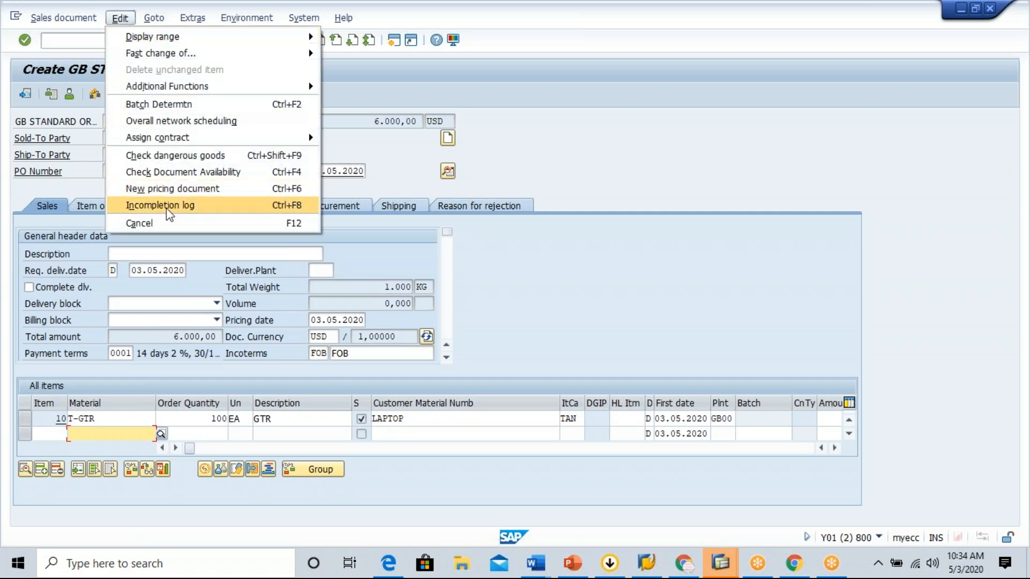
click(179, 205)
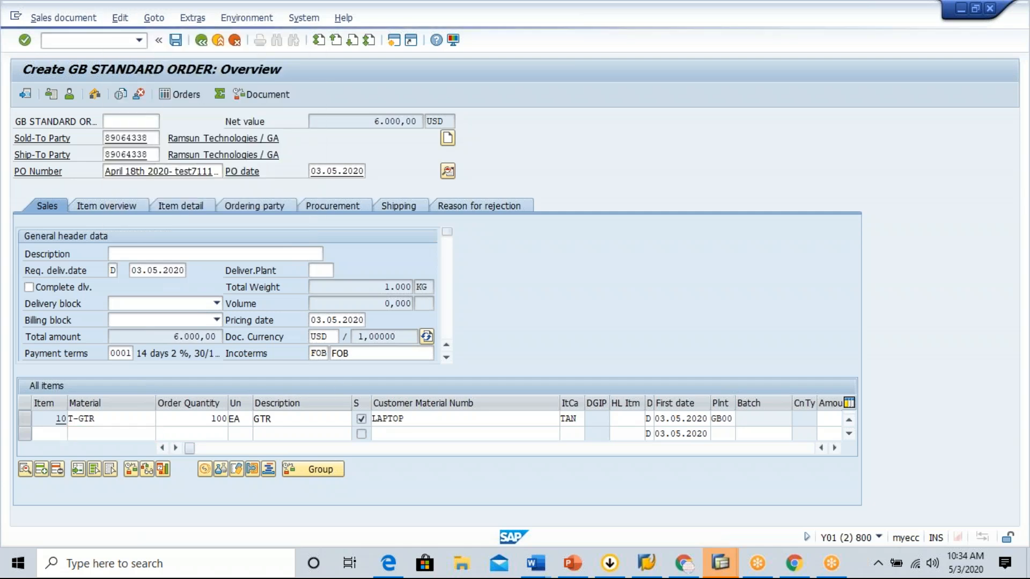
click(48, 24)
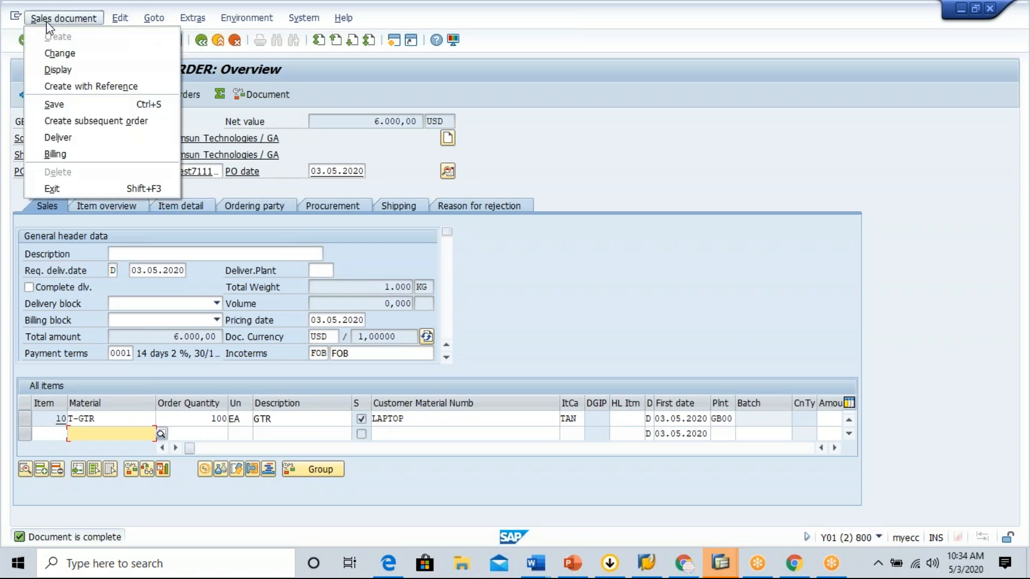
click(61, 136)
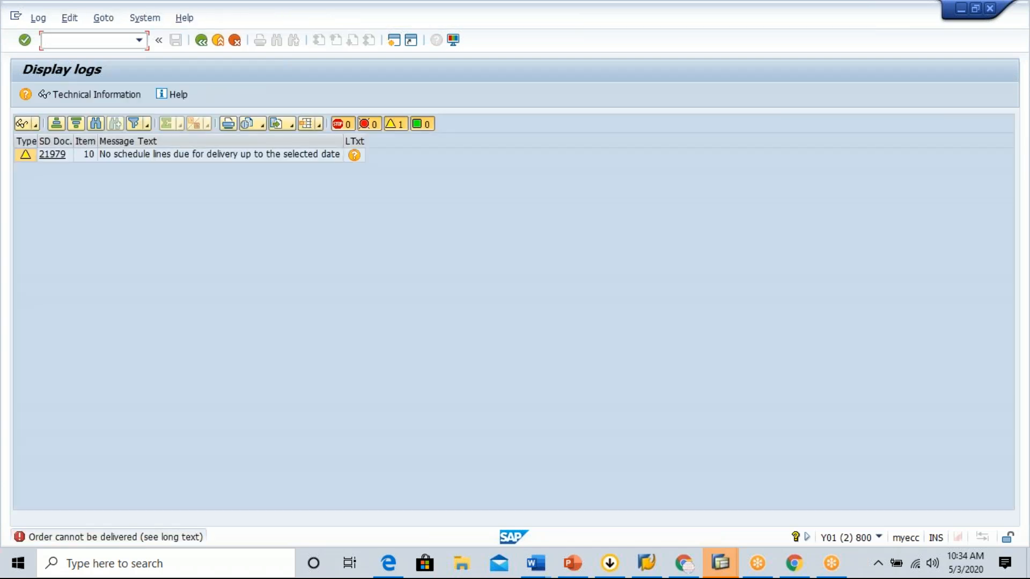
click(201, 41)
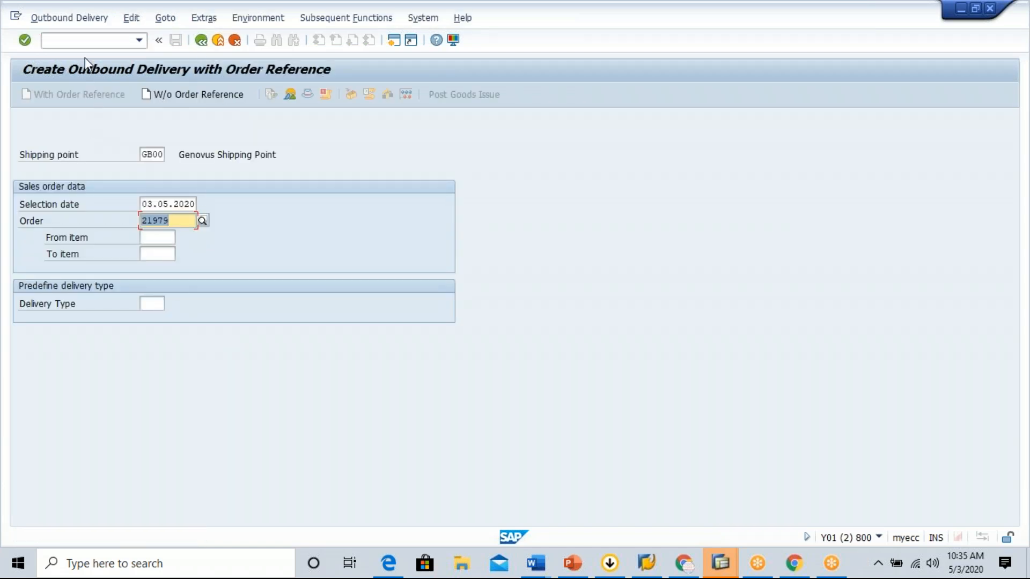
Step: Display the newly saved sales order with transaction VA03 and open the schedule lines of the T-GTR item
click(85, 41)
text(/nva03)
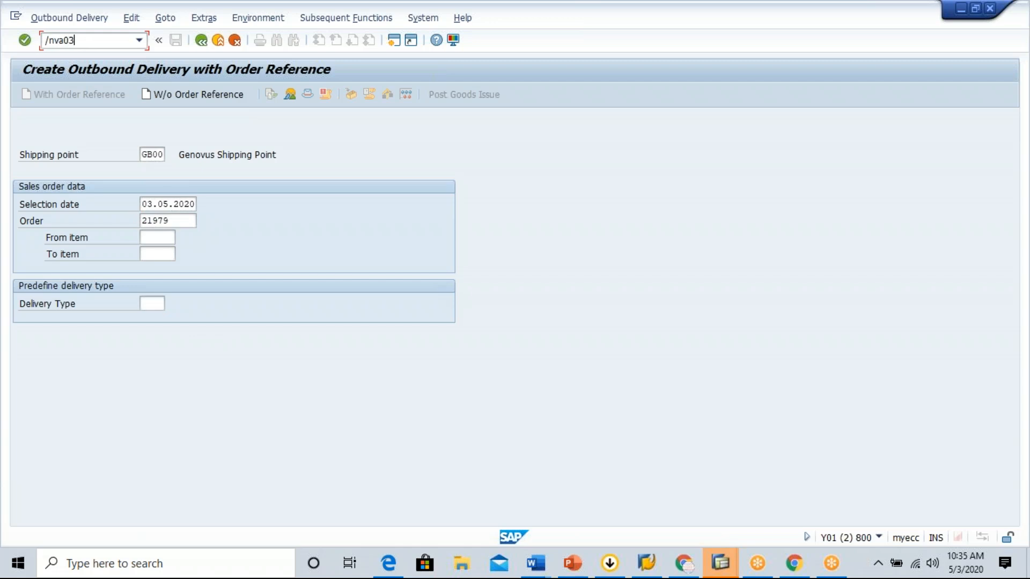
key(Return)
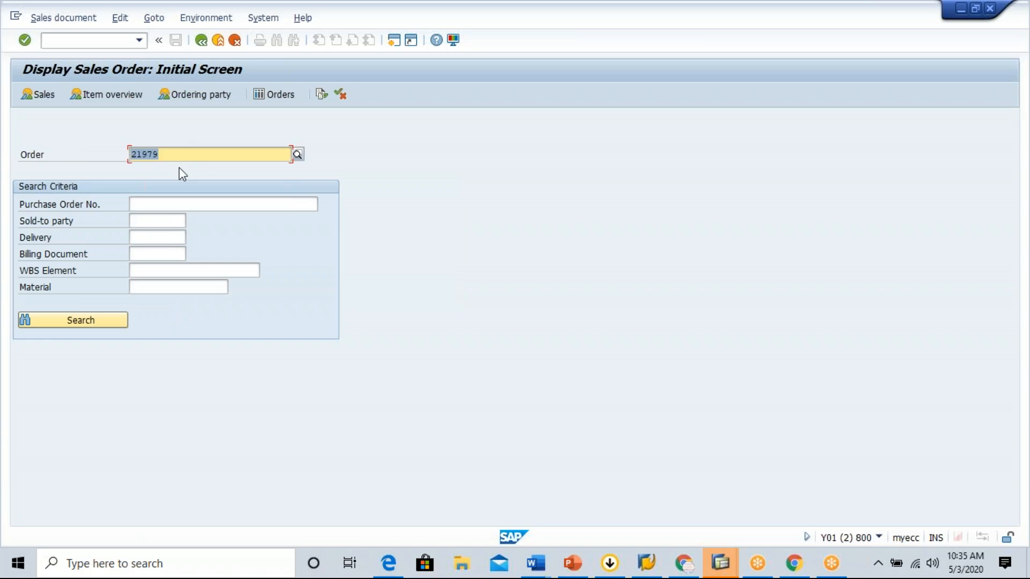
key(Return)
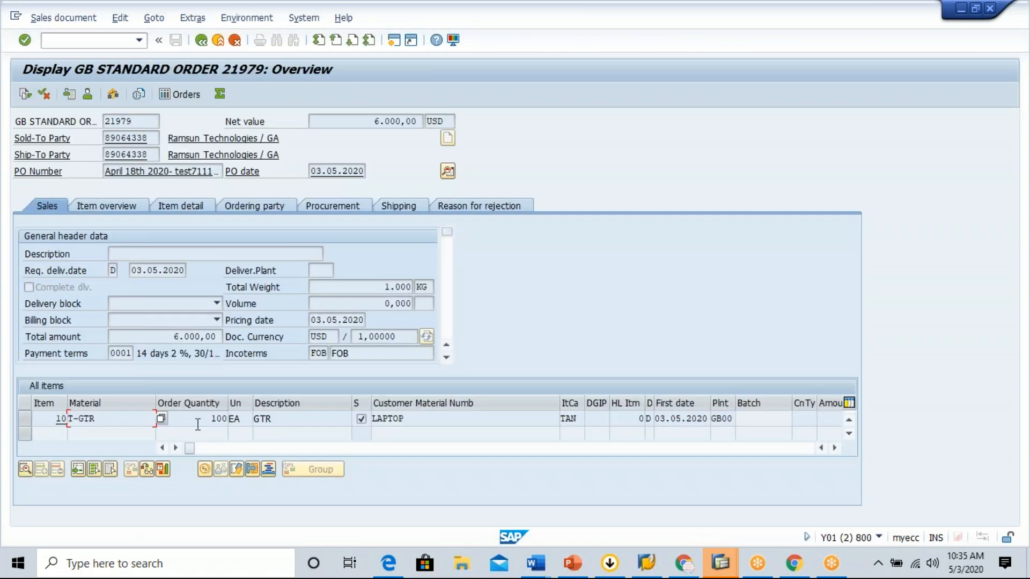
double_click(87, 419)
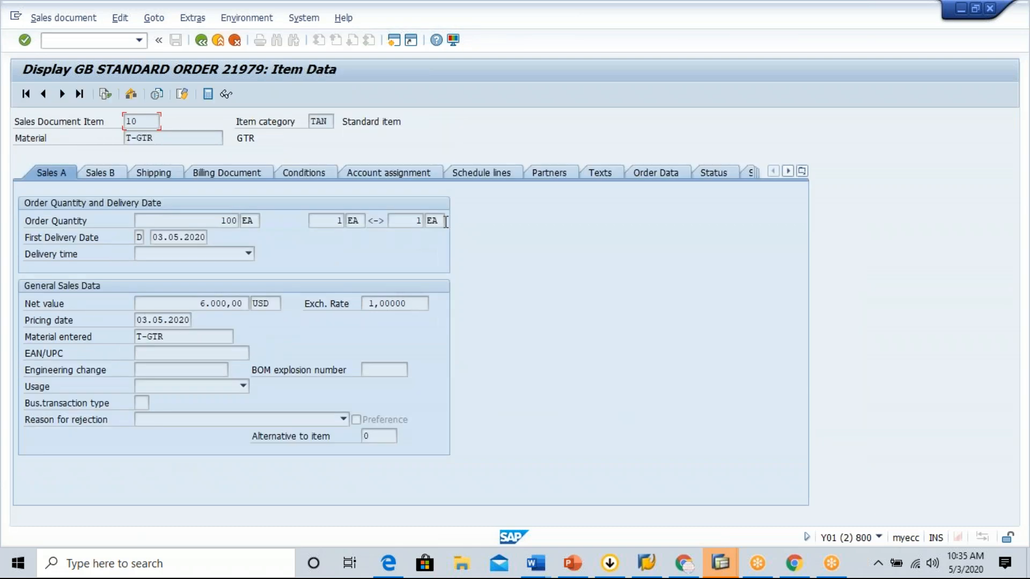
click(486, 175)
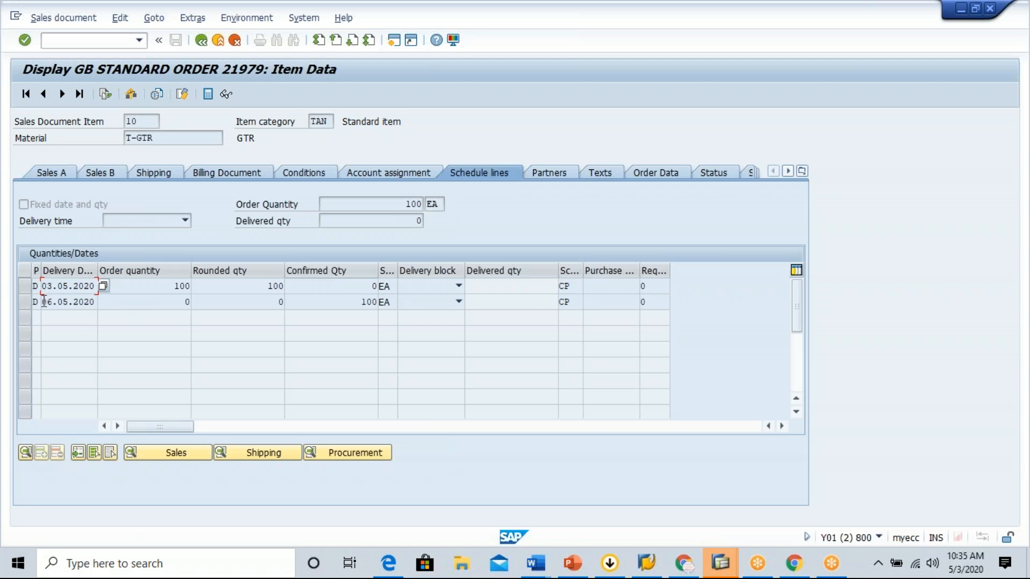
Step: Examine the delivery dates and confirmed quantities in the item's two schedule lines
click(66, 303)
drag(42, 303, 101, 306)
click(95, 303)
drag(350, 303, 379, 305)
click(388, 309)
click(70, 285)
drag(44, 303, 103, 304)
click(100, 39)
text(/nvl03n)
key(Return)
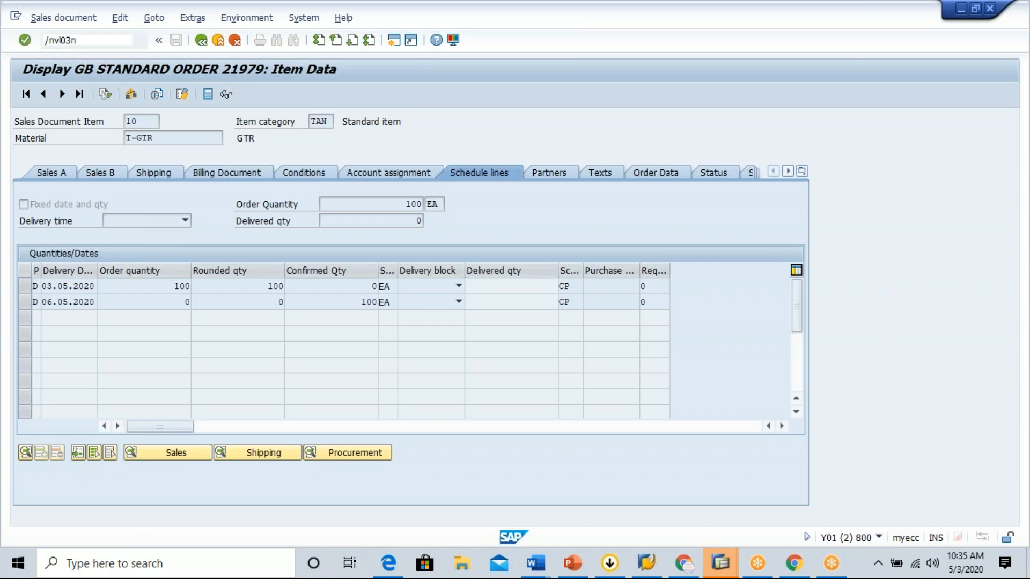
Step: Try to create the order's outbound delivery in transaction VL01N with selection date 06.05.2020
text(/nvl01n)
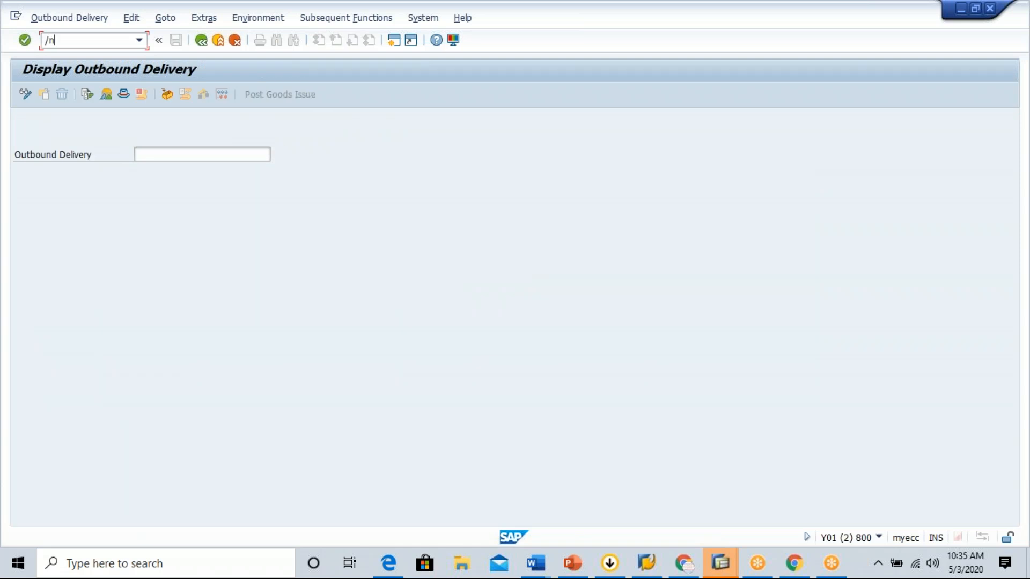
key(Return)
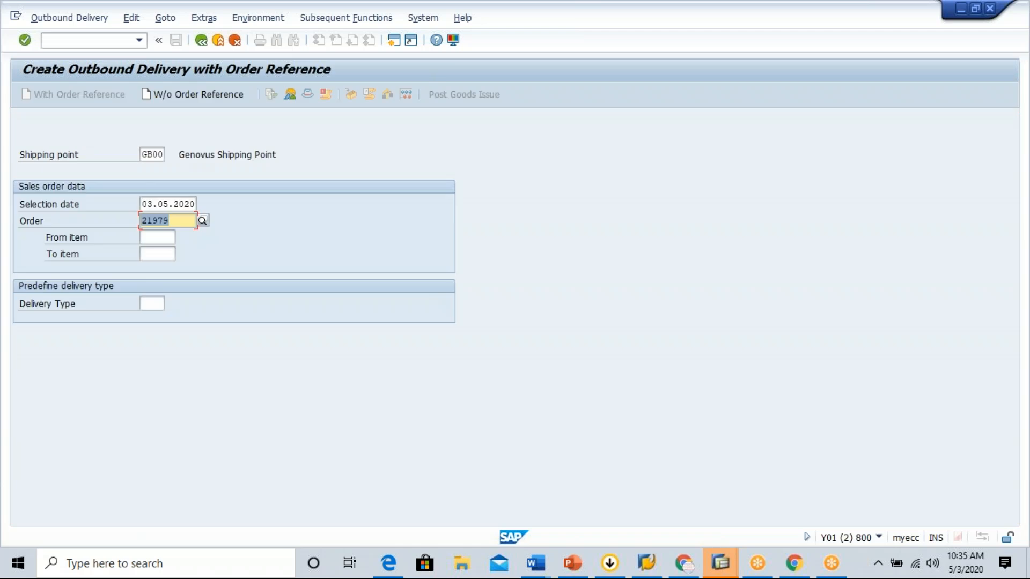
click(166, 204)
double_click(167, 203)
text(06.05.2020)
key(Return)
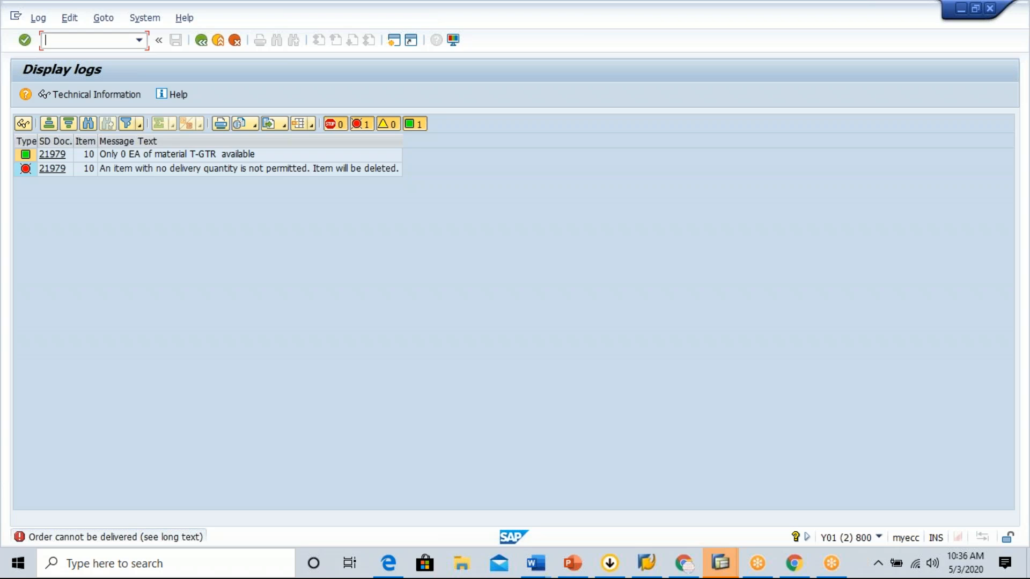
Step: Review the T-GTR sales order in transaction VA03 and reopen outbound delivery creation in VL01N
key(alt+Tab)
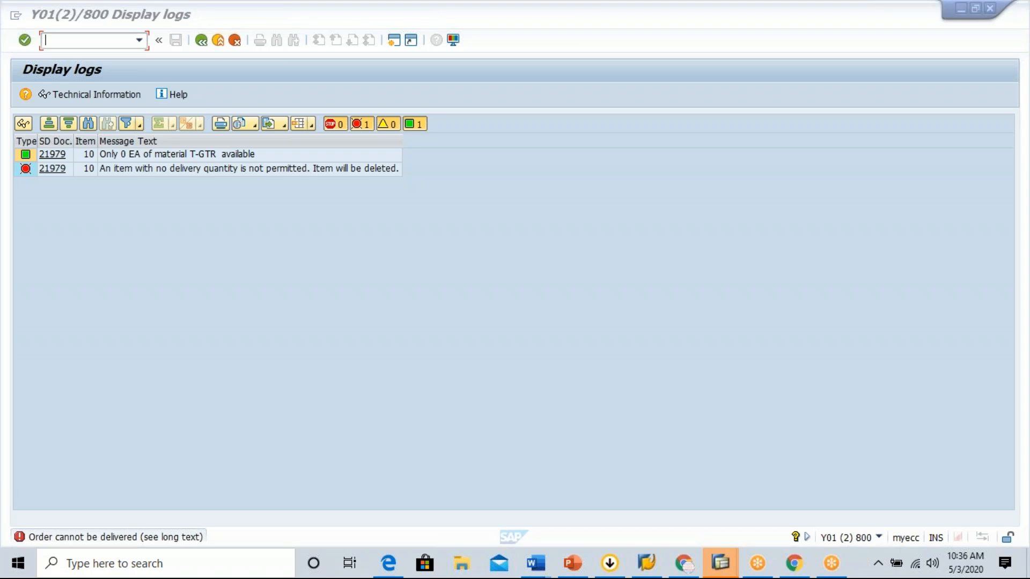
key(alt+Tab)
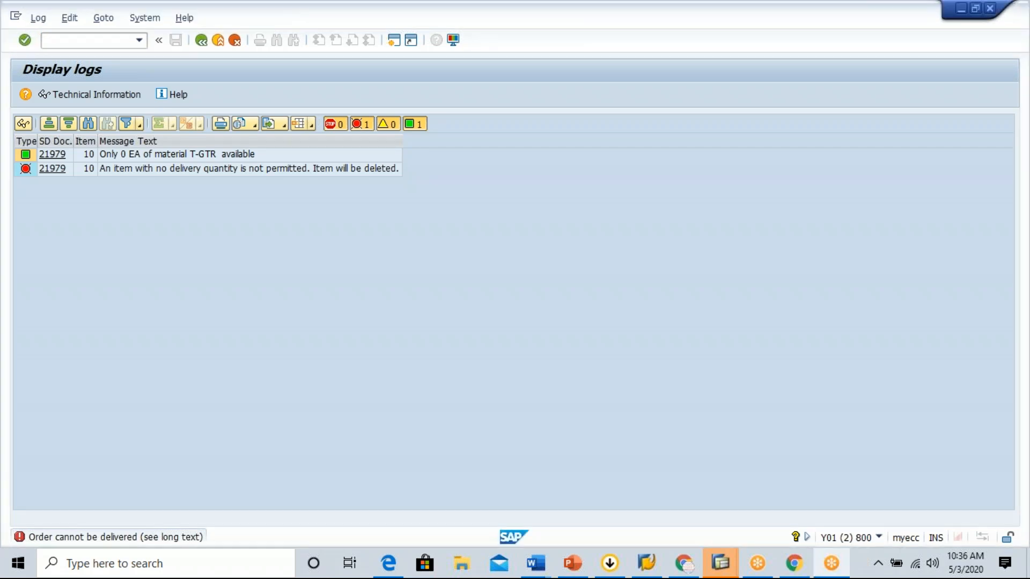
text(/nva)
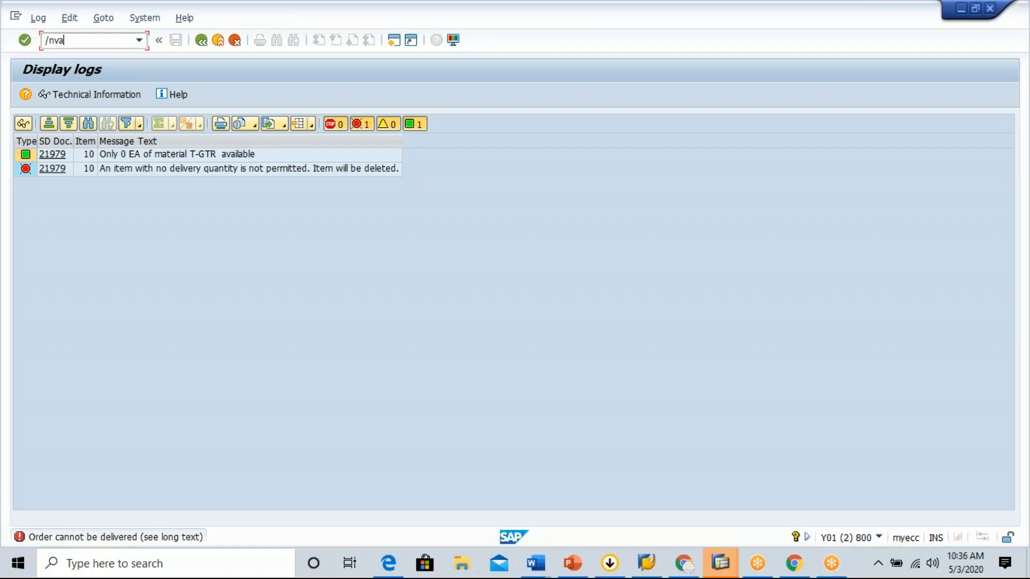
text(03)
key(Return)
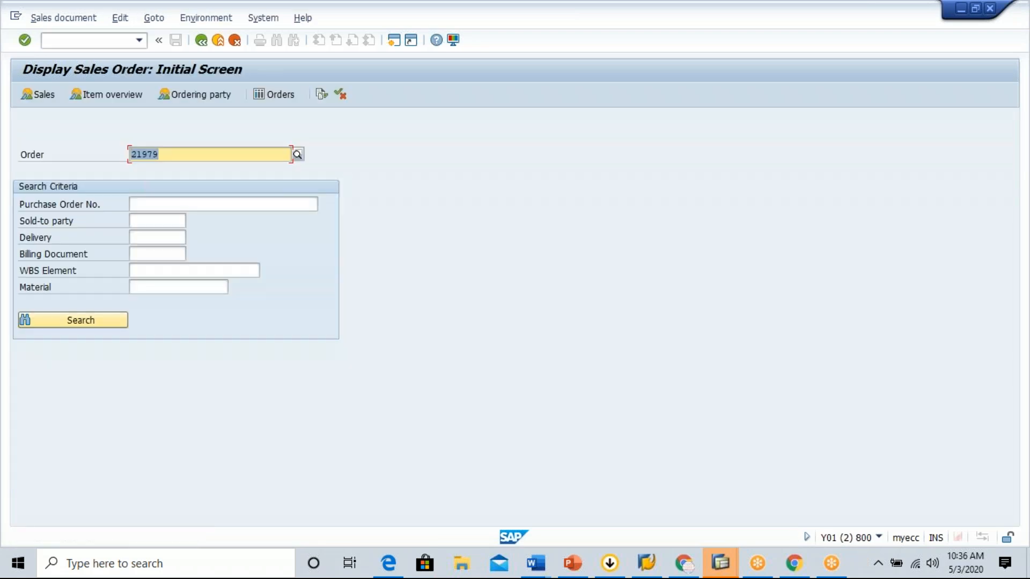
click(25, 41)
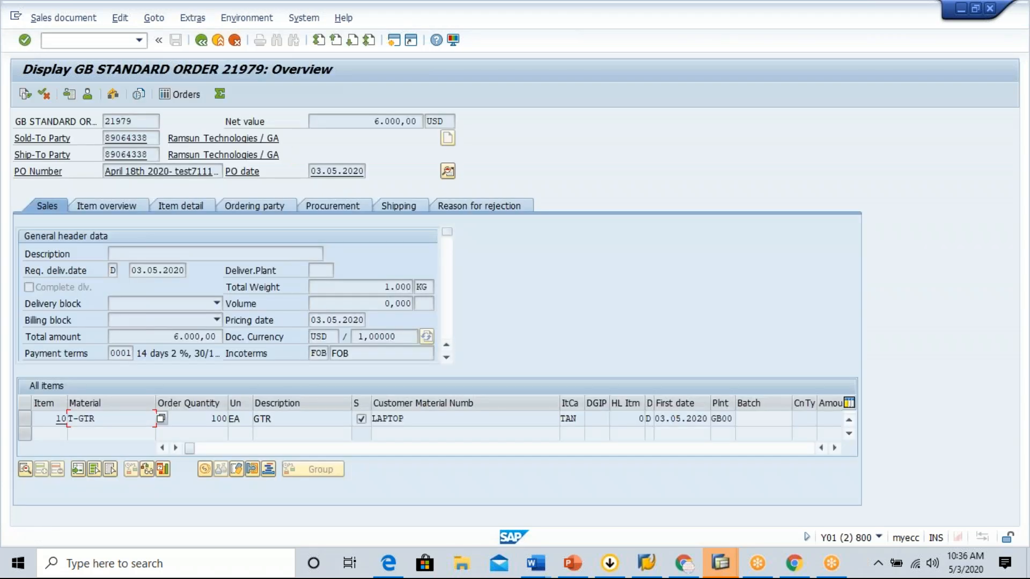
click(201, 419)
drag(147, 120, 108, 119)
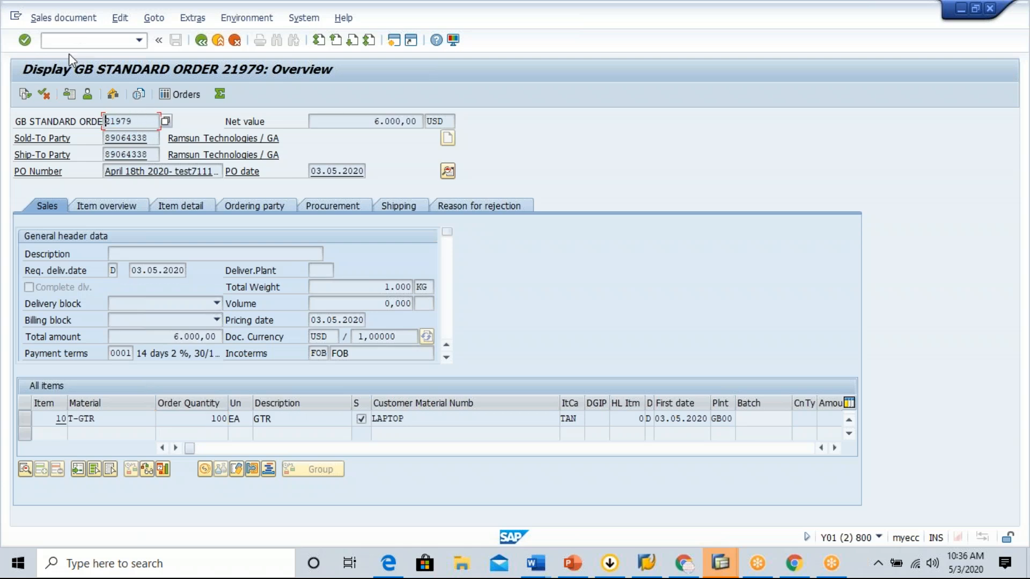
click(71, 41)
text(/nvl01n)
key(Return)
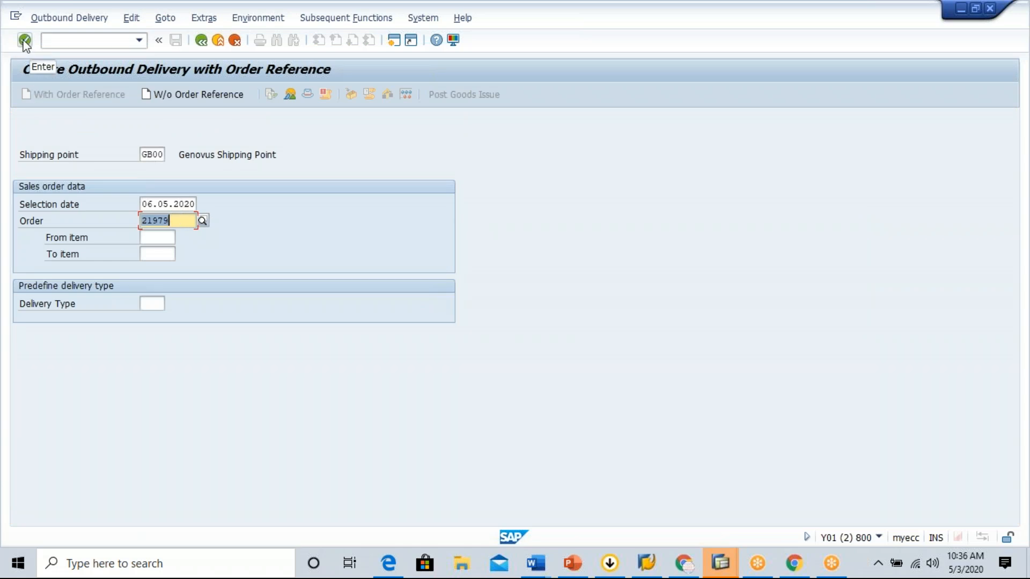
Step: Try to start an inventory document, count and difference posting for plant GB00 in transaction MI10 without a storage location
click(80, 43)
text(/)
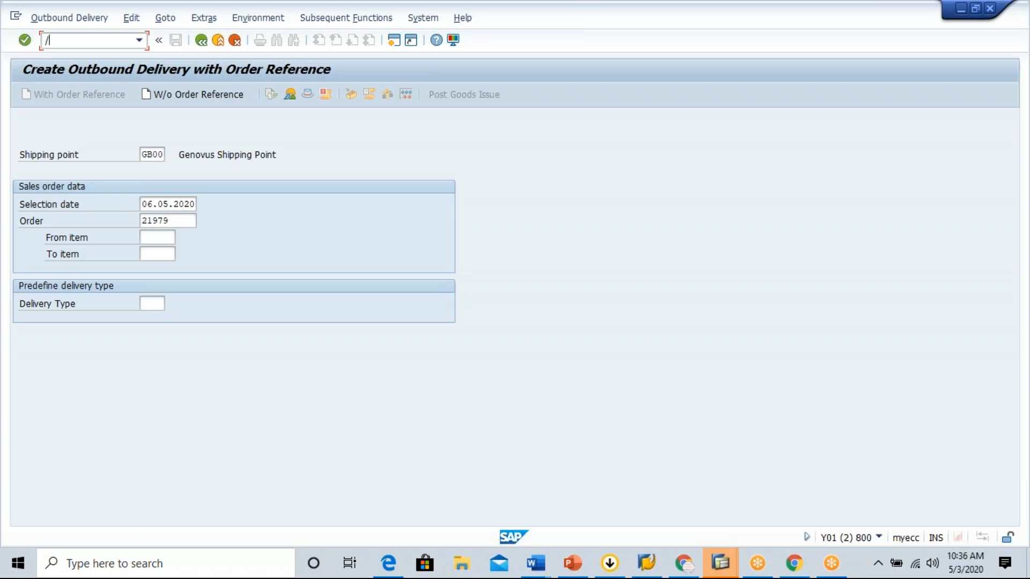
text(nmm)
key(BackSpace)
text(b1c)
key(BackSpace)
key(BackSpace)
key(BackSpace)
text(i10)
key(Return)
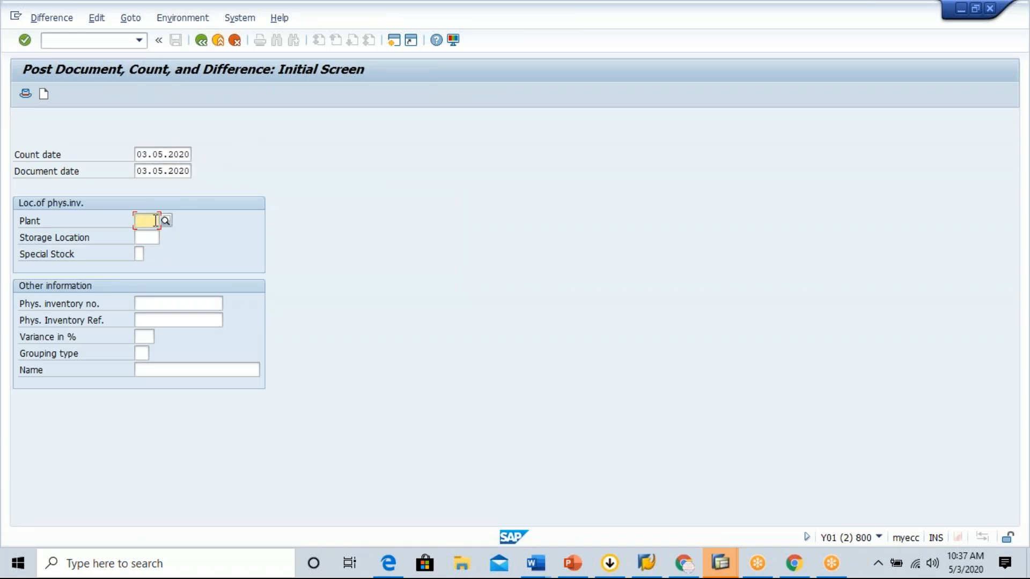
text(GB00)
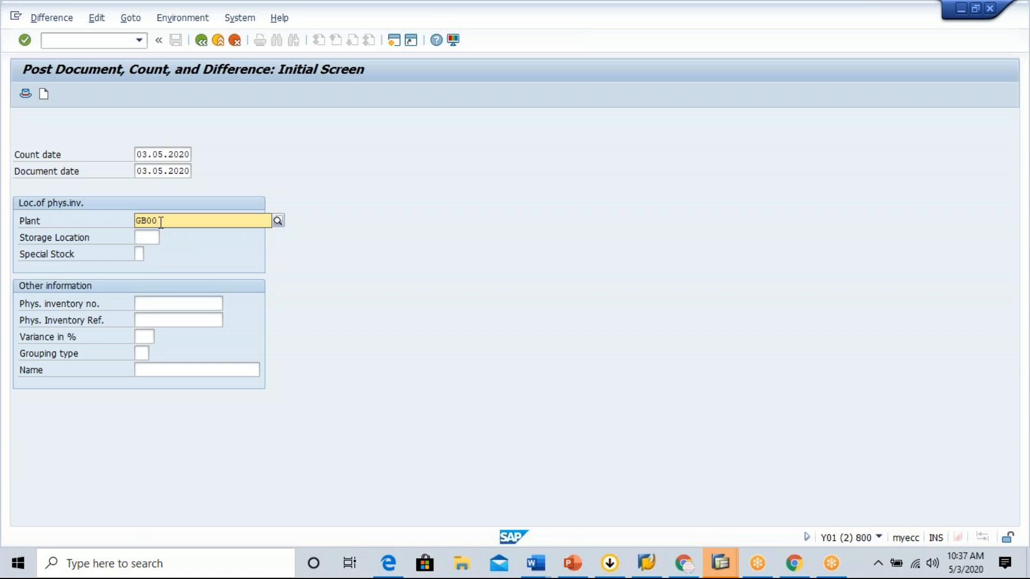
click(145, 236)
click(44, 94)
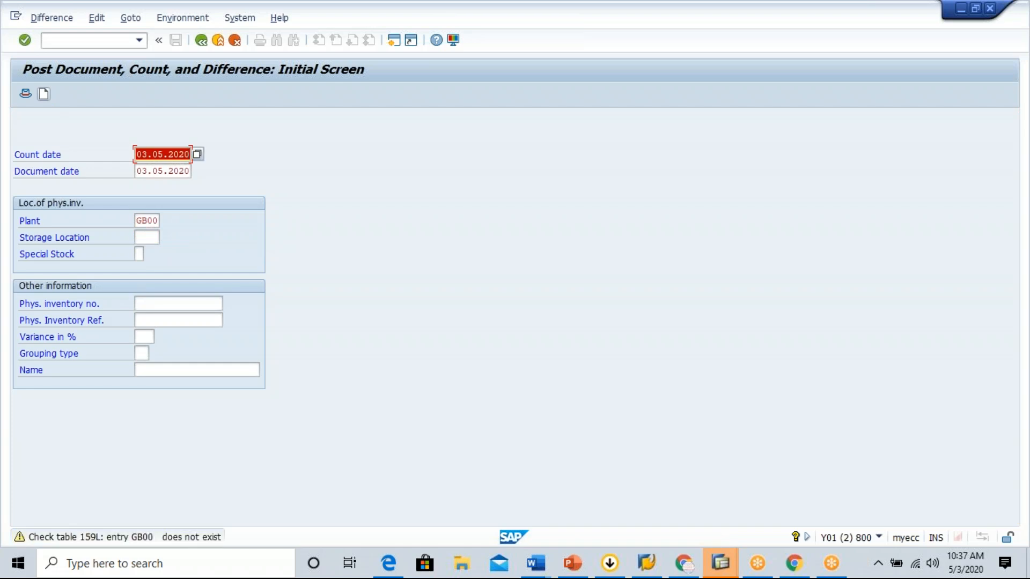
key(Return)
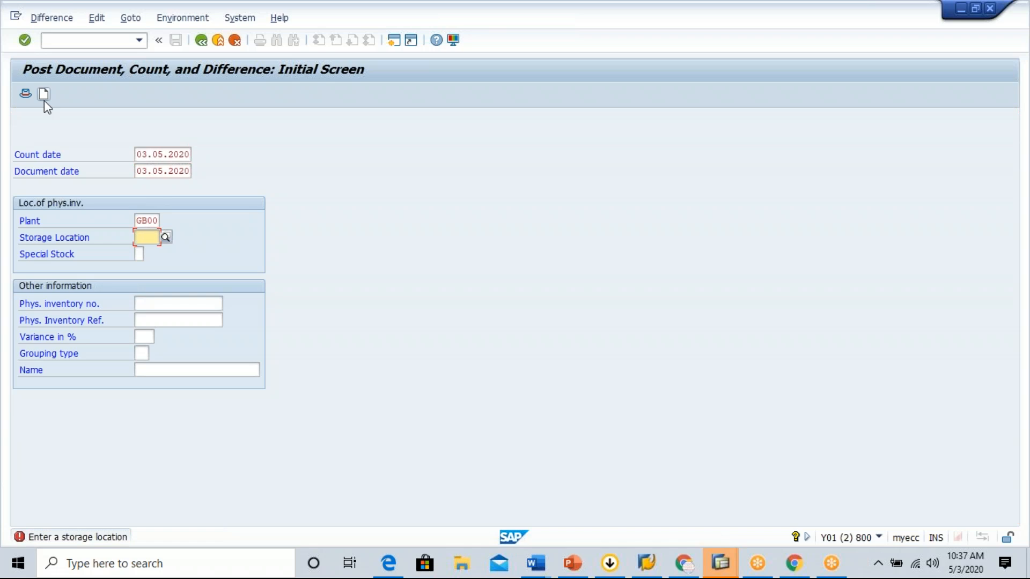
Step: Search for the storage locations of plant GB00 and close the search
click(166, 239)
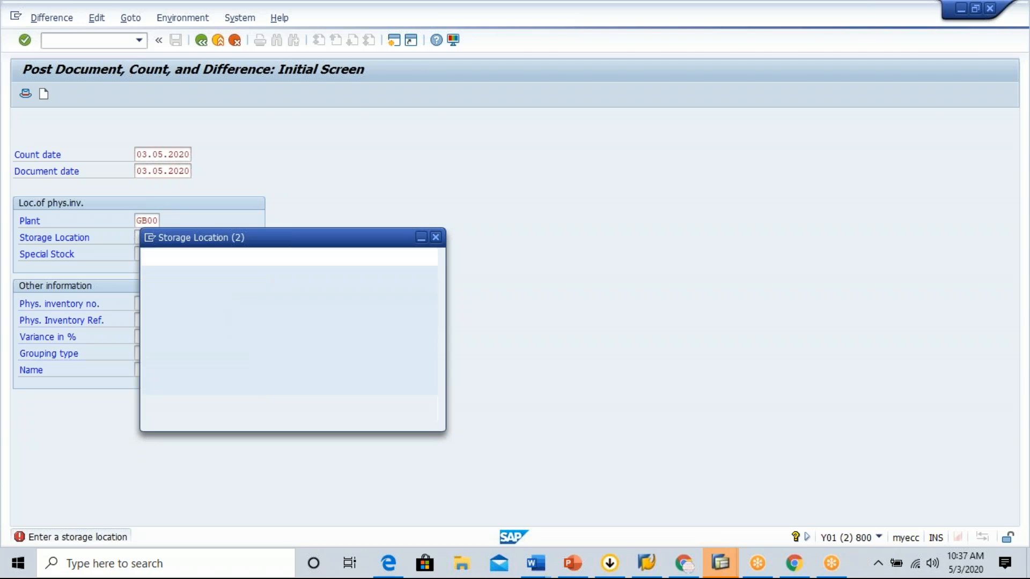
click(388, 406)
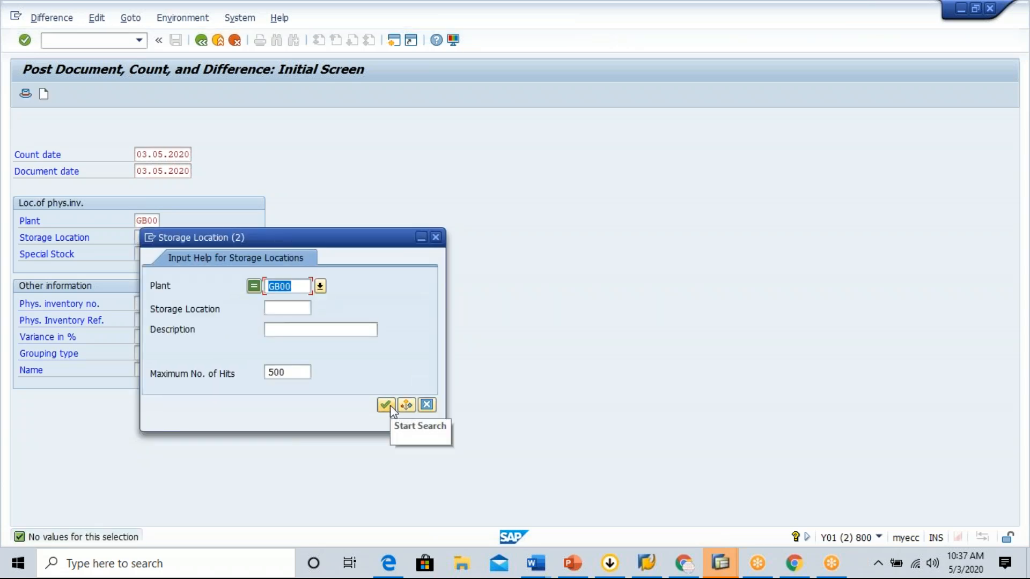
click(426, 405)
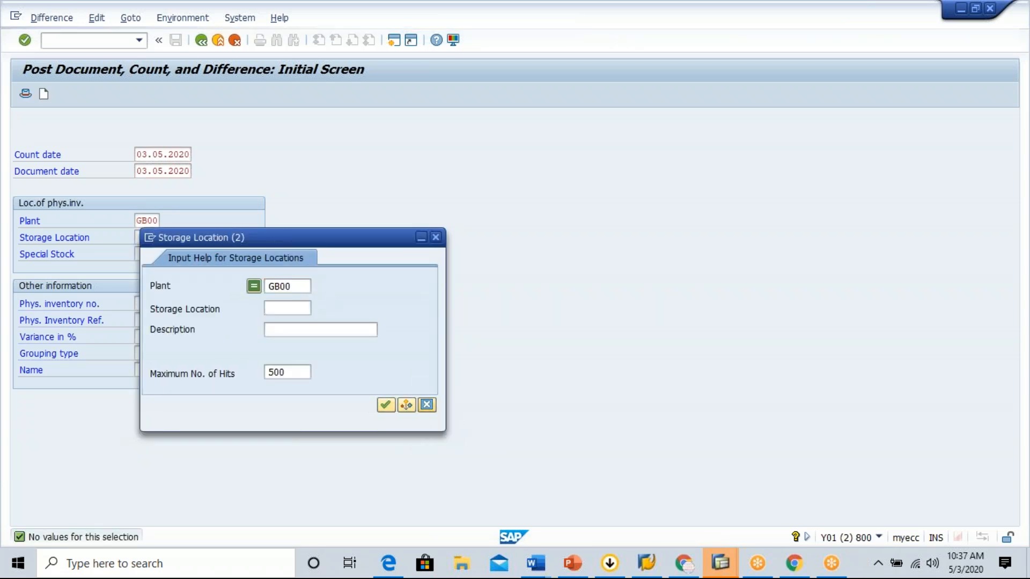
Step: Leave the inventory posting and open the SAP Reference IMG from the customizing project screen
click(77, 44)
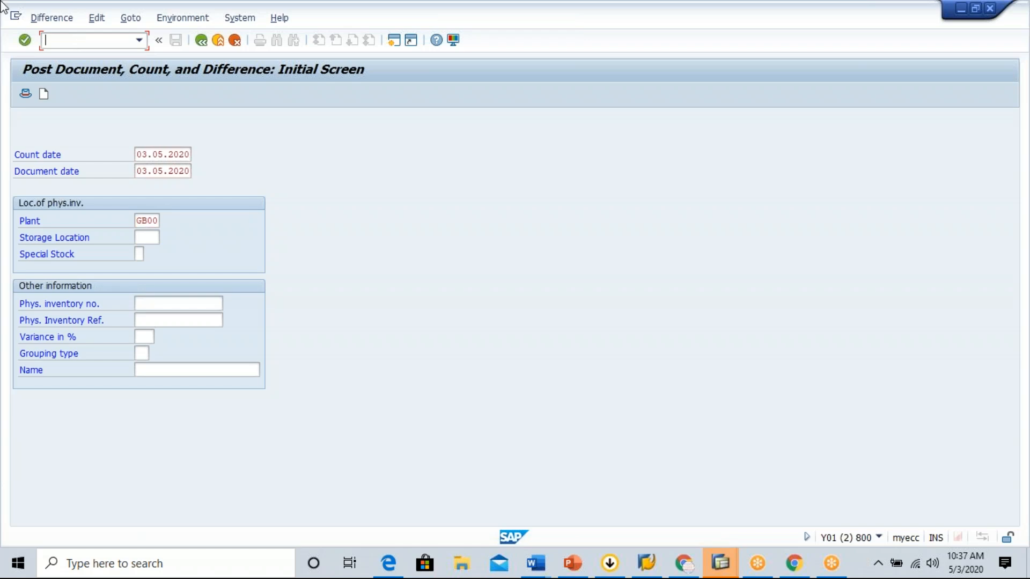
text(/n)
text(mi20)
key(Return)
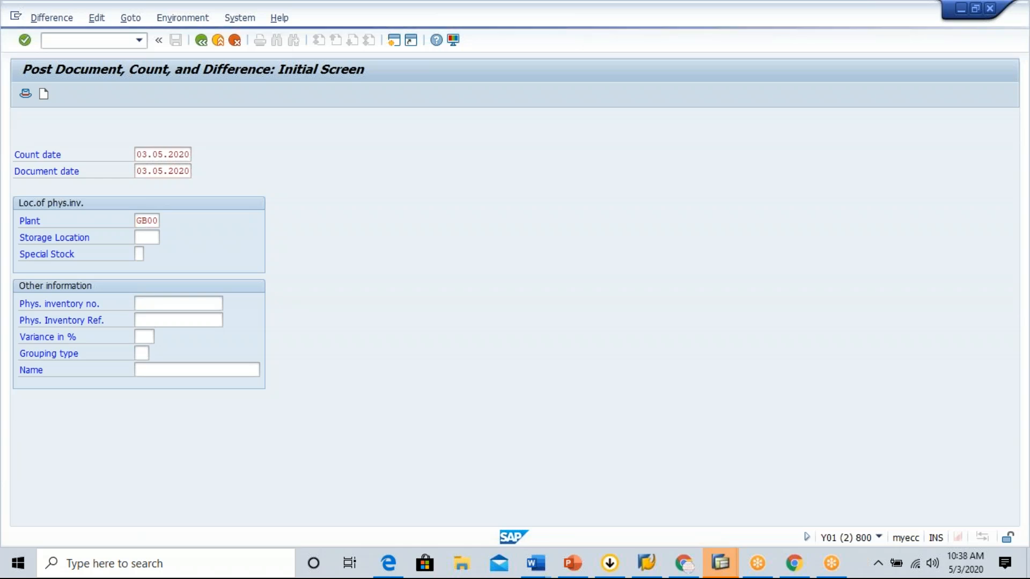
click(75, 94)
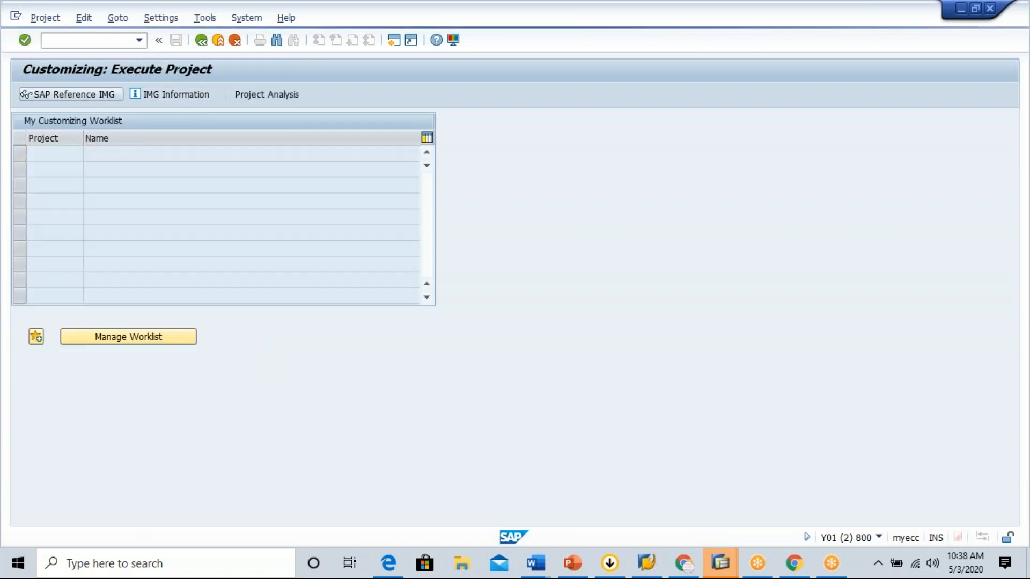
click(106, 408)
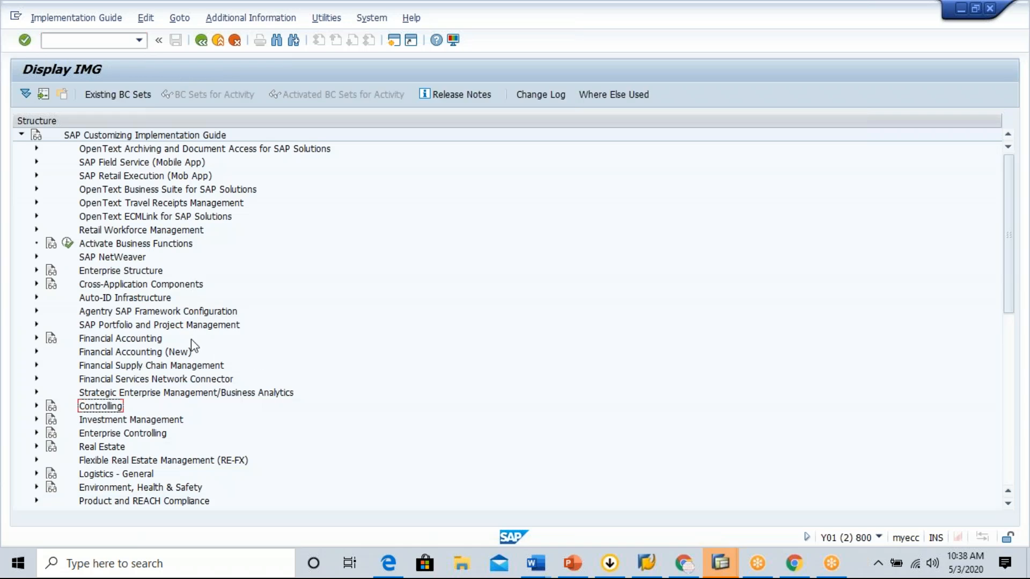
Step: Expand the Picking settings within Shipping under Logistics Execution in the implementation guide
scroll(191, 345, down, 4)
scroll(182, 341, down, 1)
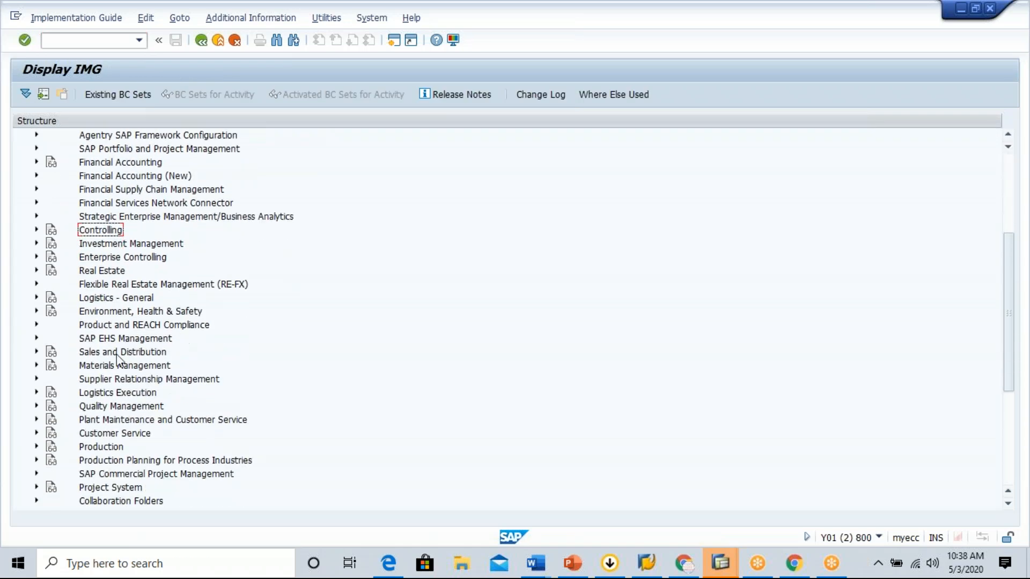
click(36, 352)
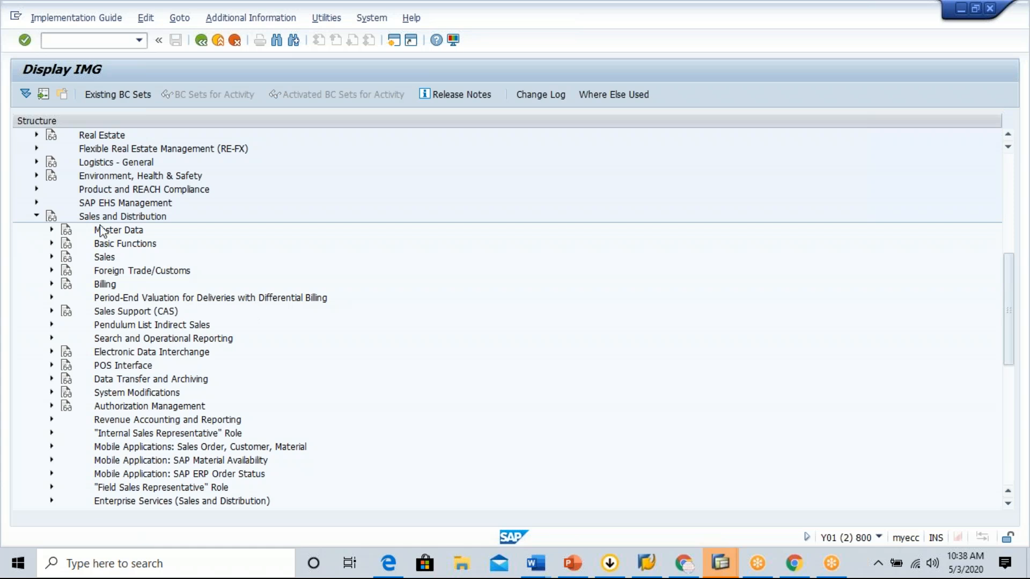
click(37, 216)
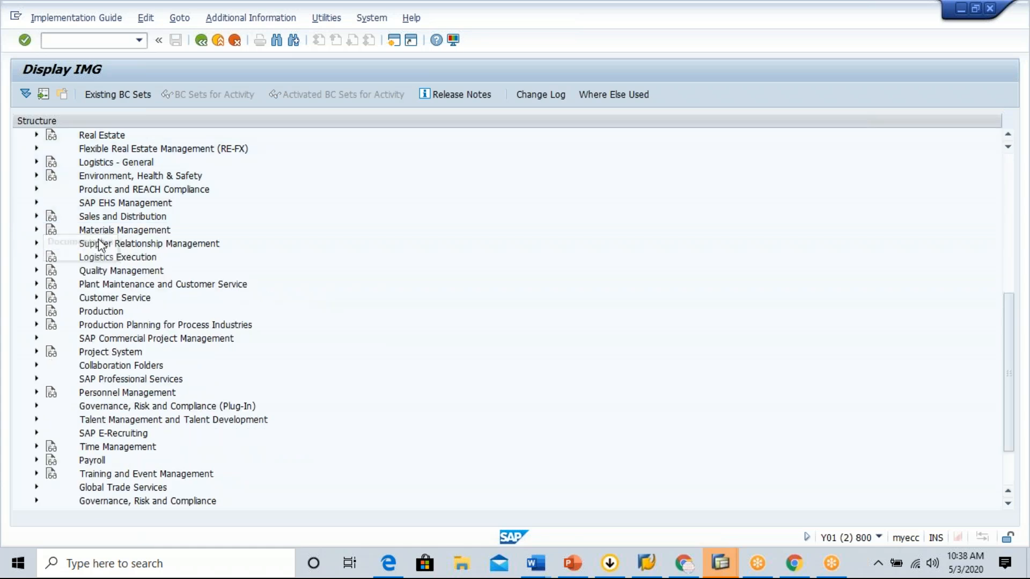
click(36, 257)
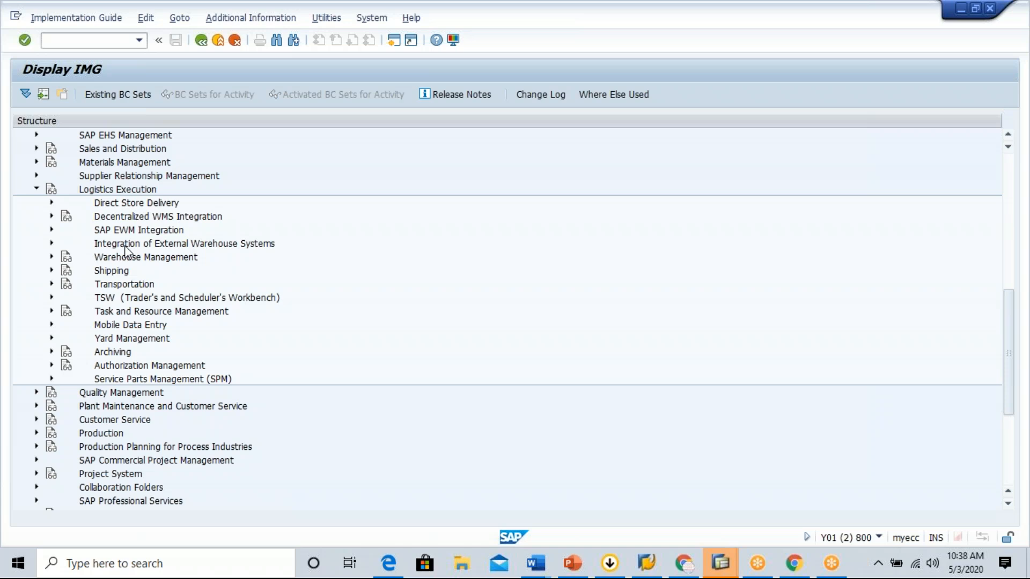
click(51, 271)
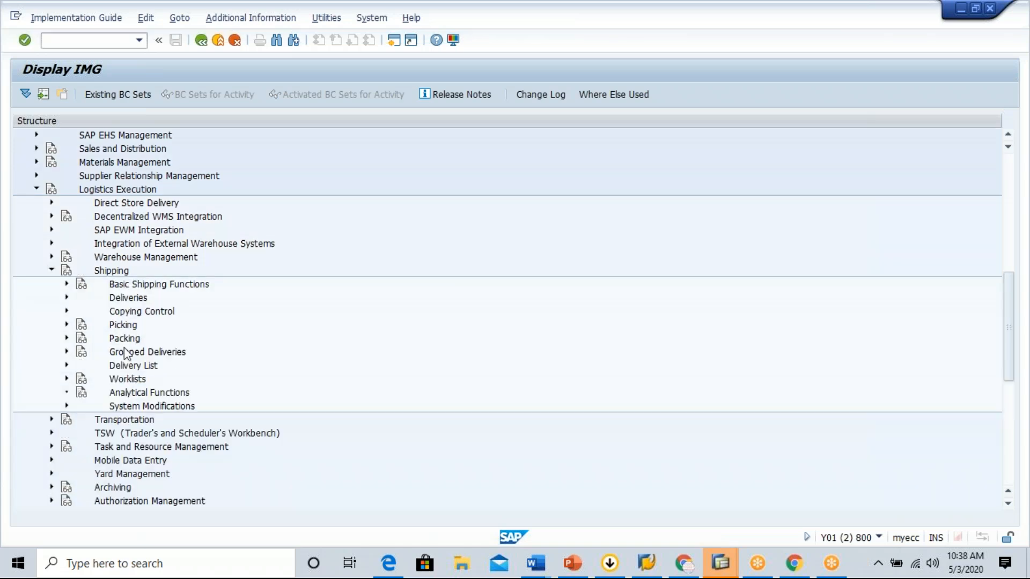
click(65, 325)
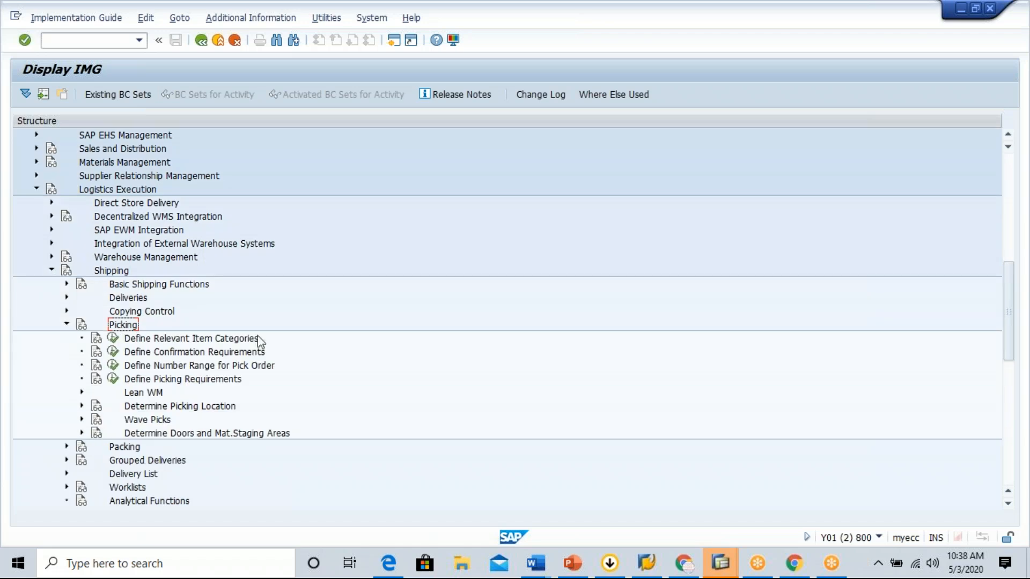
Step: Expand Determine Picking Location under Picking and select the Define Storage Conditions activity
scroll(386, 308, down, 2)
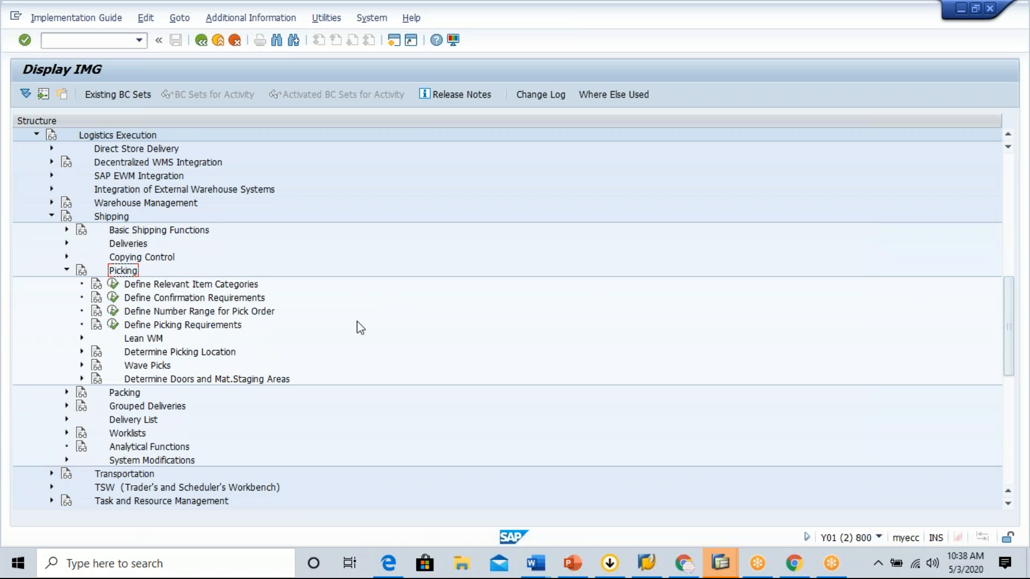
click(185, 356)
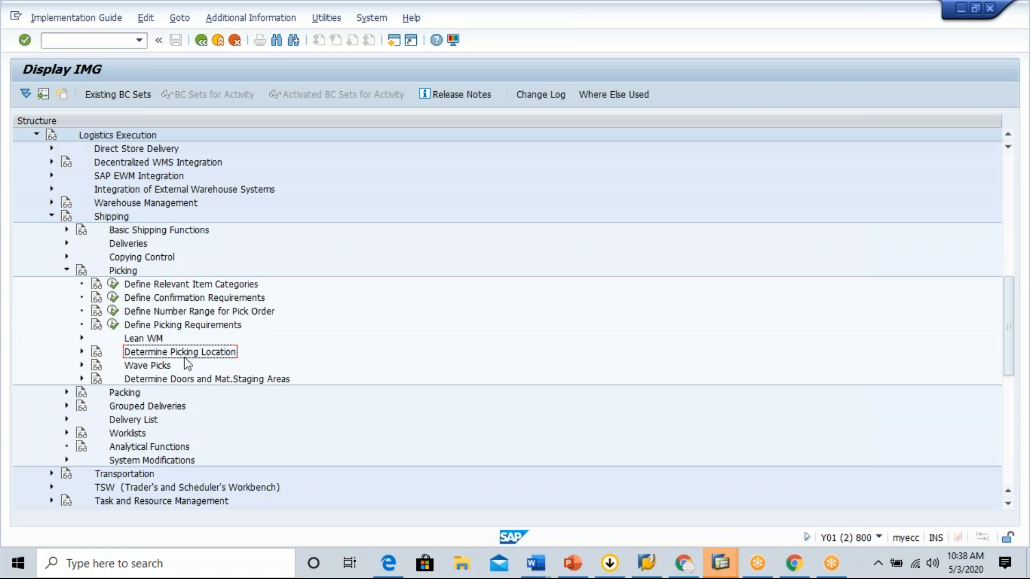
click(81, 352)
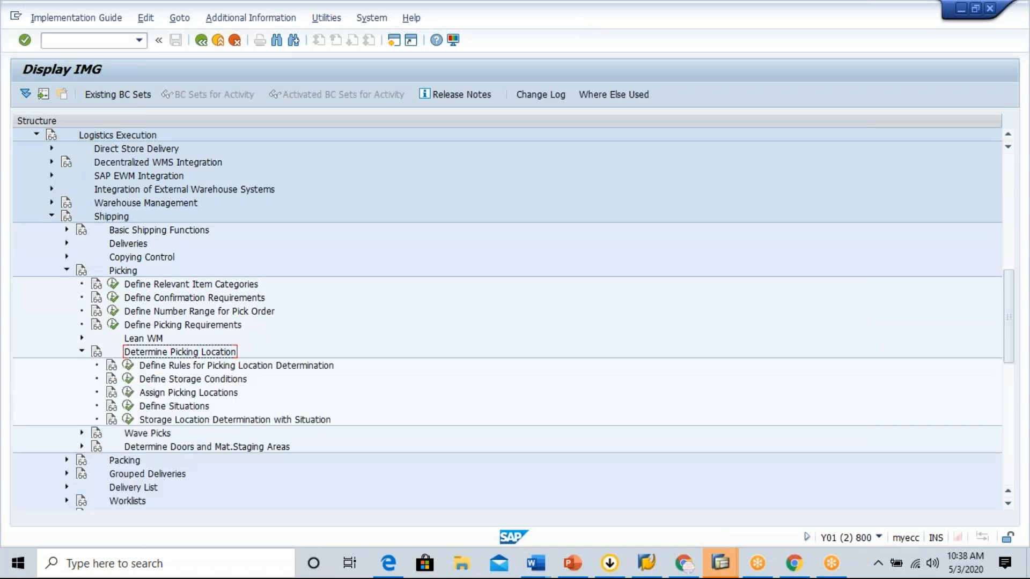
click(228, 379)
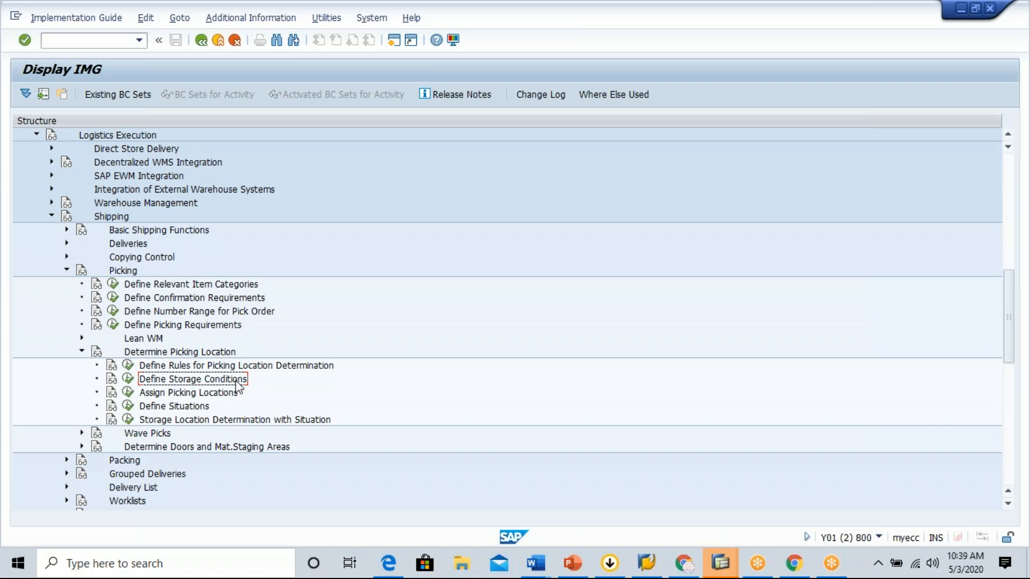
scroll(238, 387, up, 1)
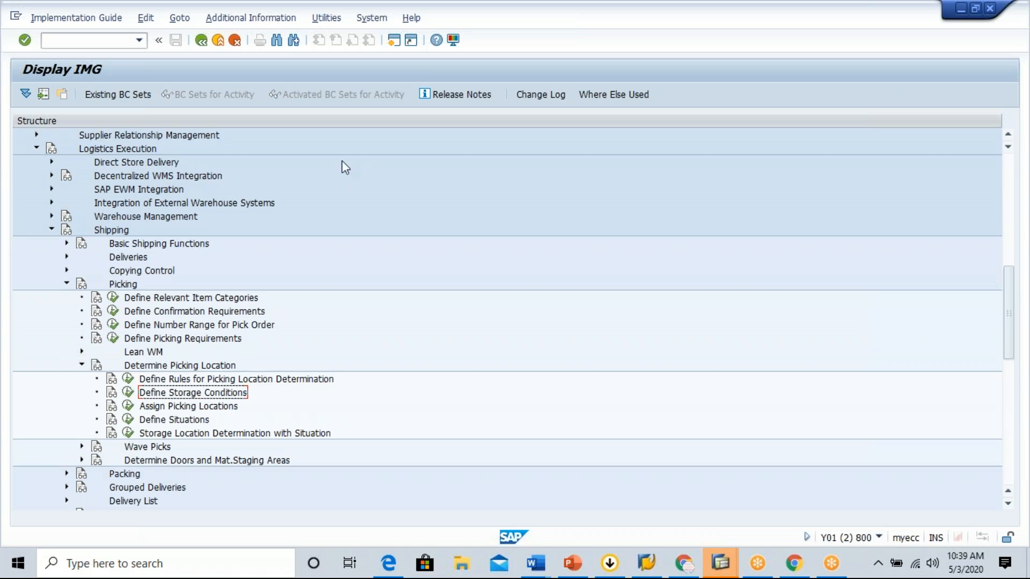
Step: Open the SAP Reference IMG through SPRO in a new session and expand Enterprise Structure
click(392, 42)
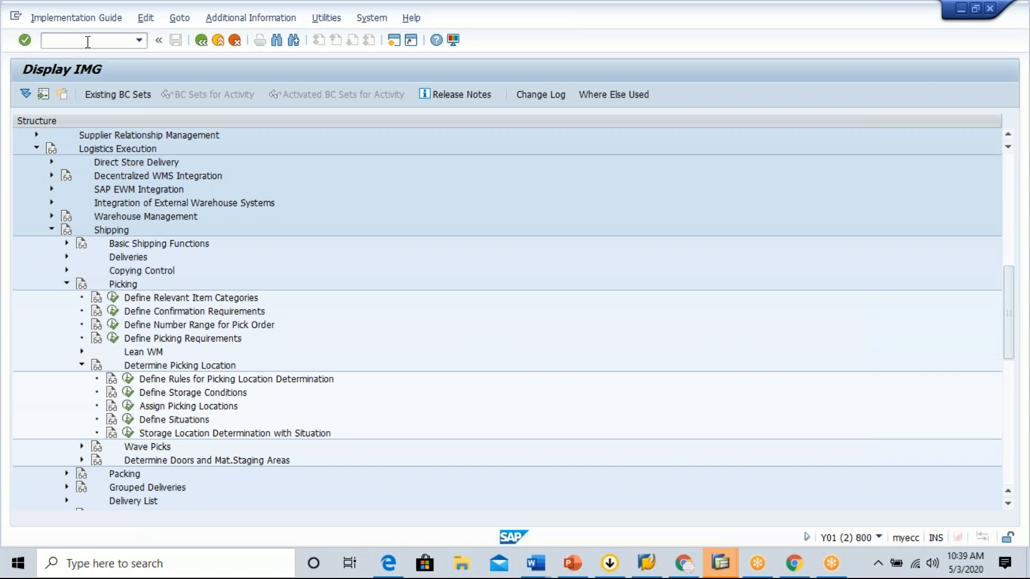
text(/nspro)
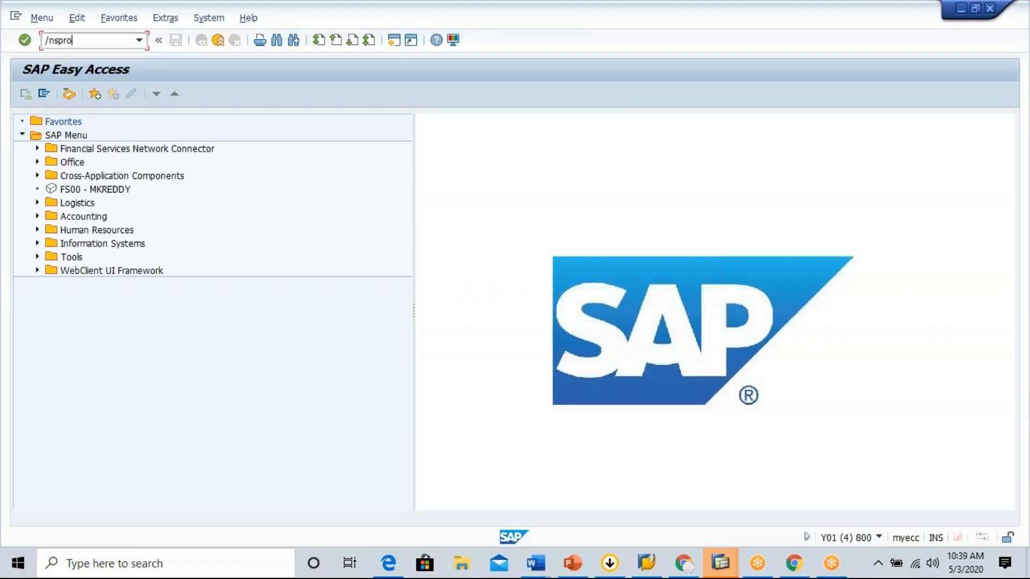
key(Return)
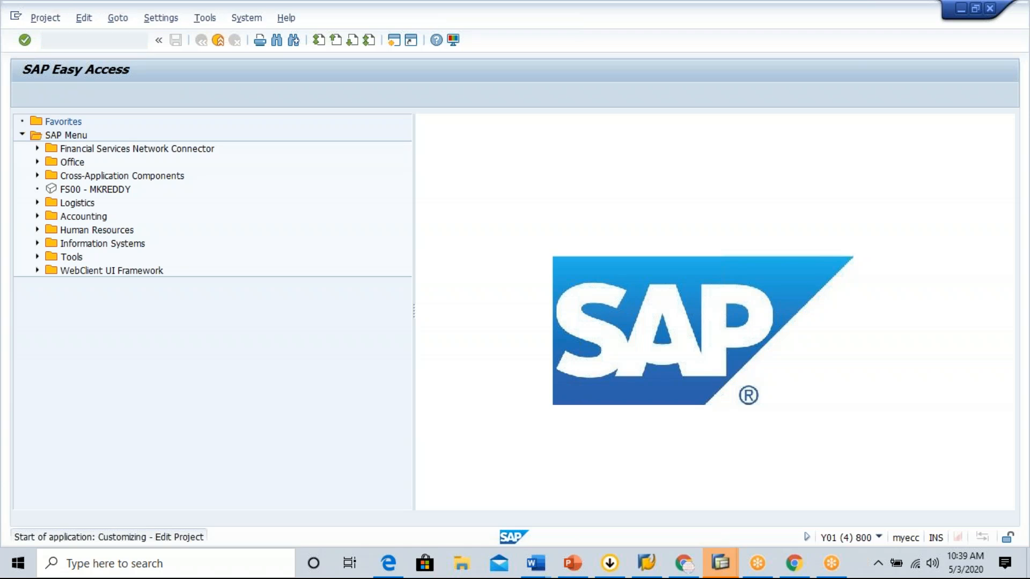
click(74, 94)
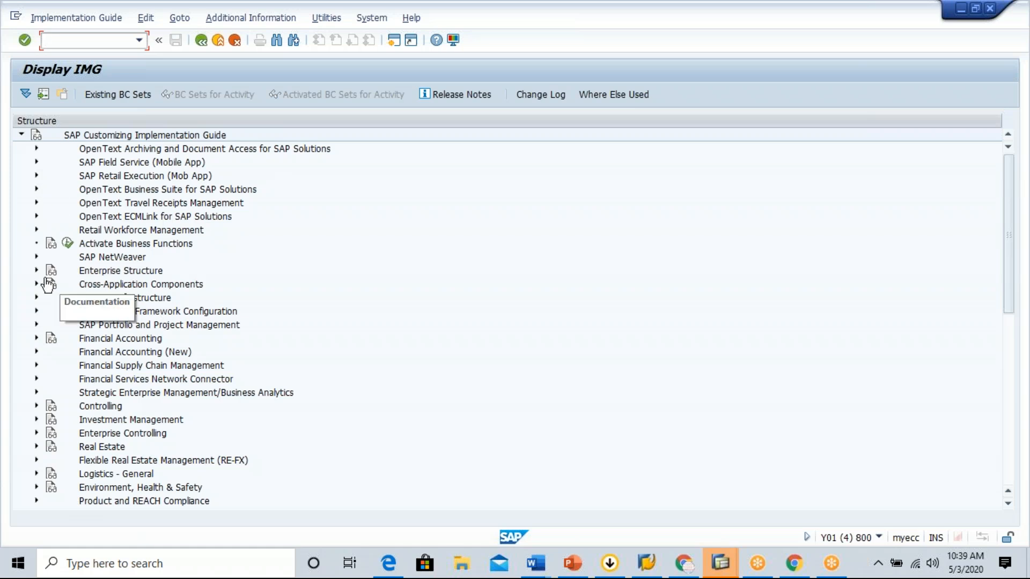
click(36, 271)
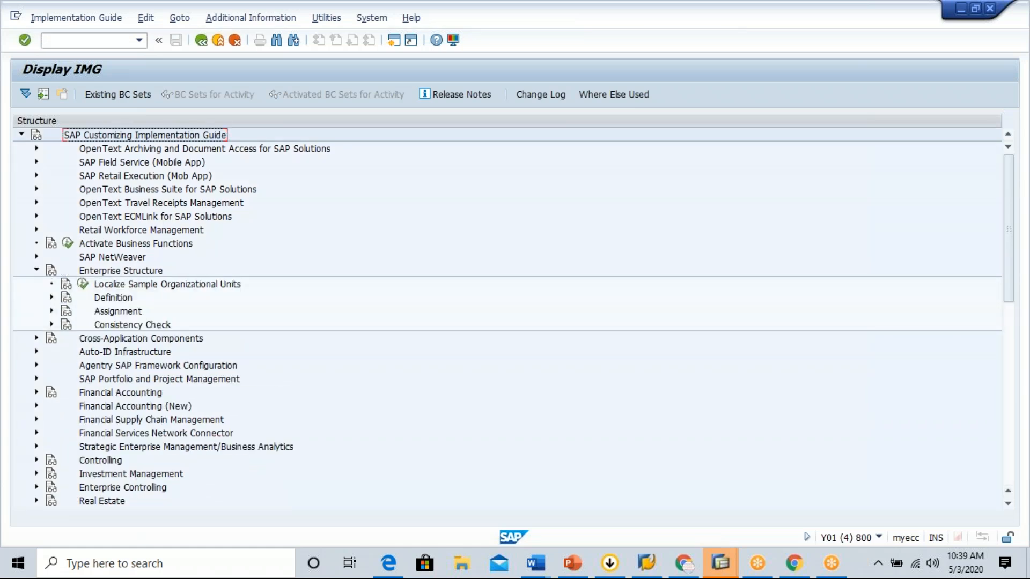
Step: Expand Definition under Enterprise Structure and open the Define Location activity within Logistics - General
click(52, 298)
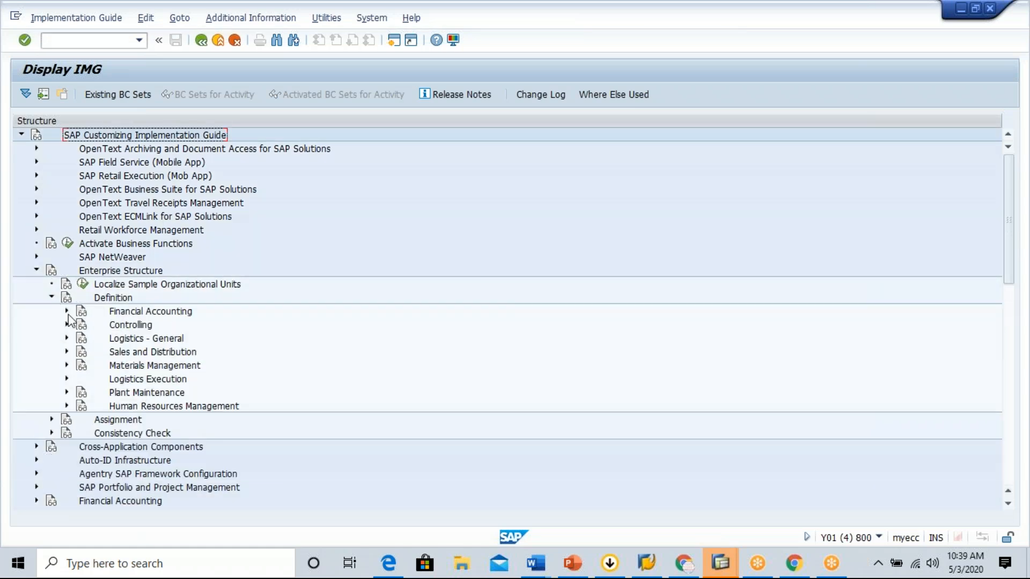
click(67, 378)
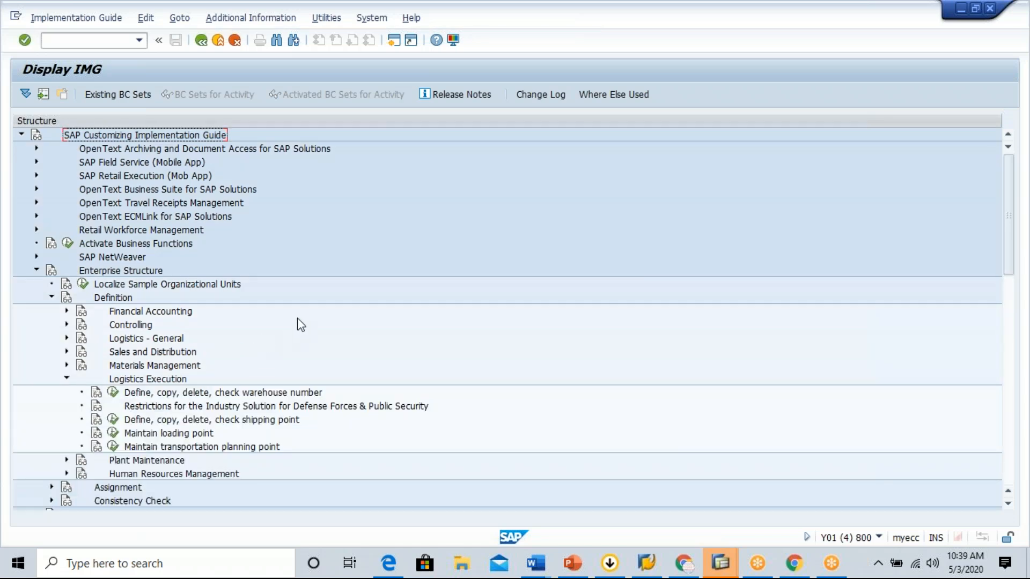
scroll(301, 325, down, 2)
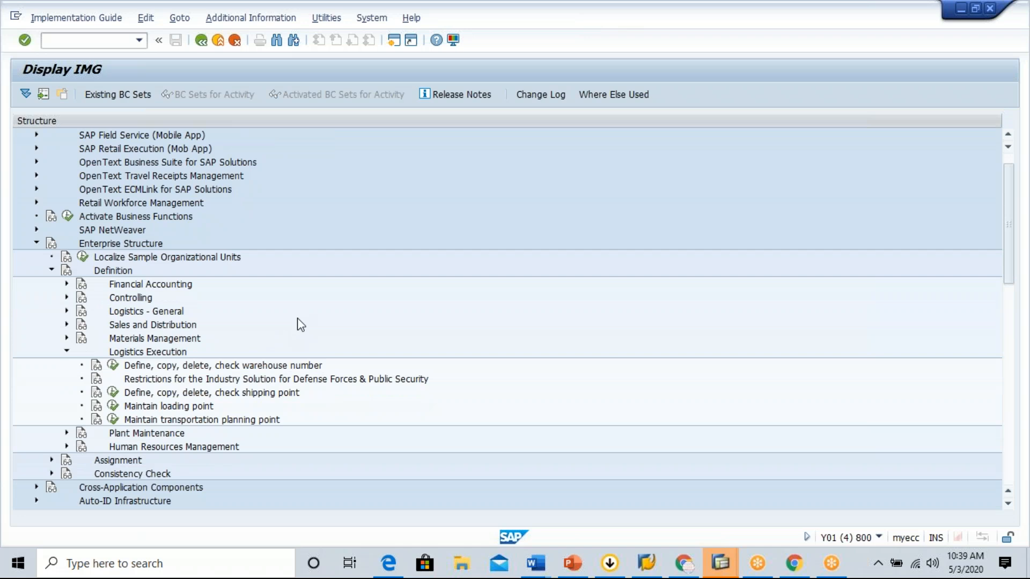
scroll(300, 324, down, 3)
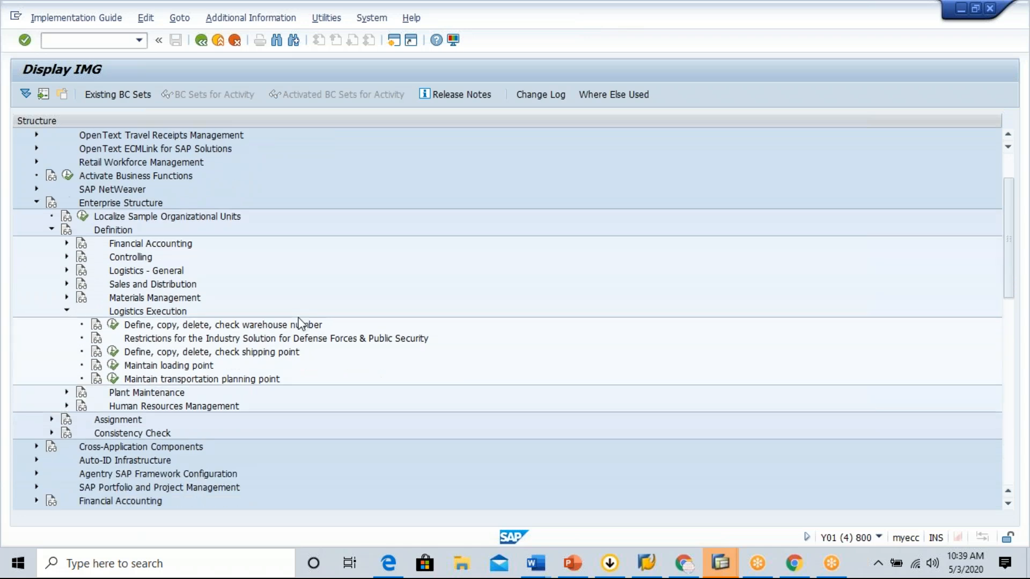
click(67, 271)
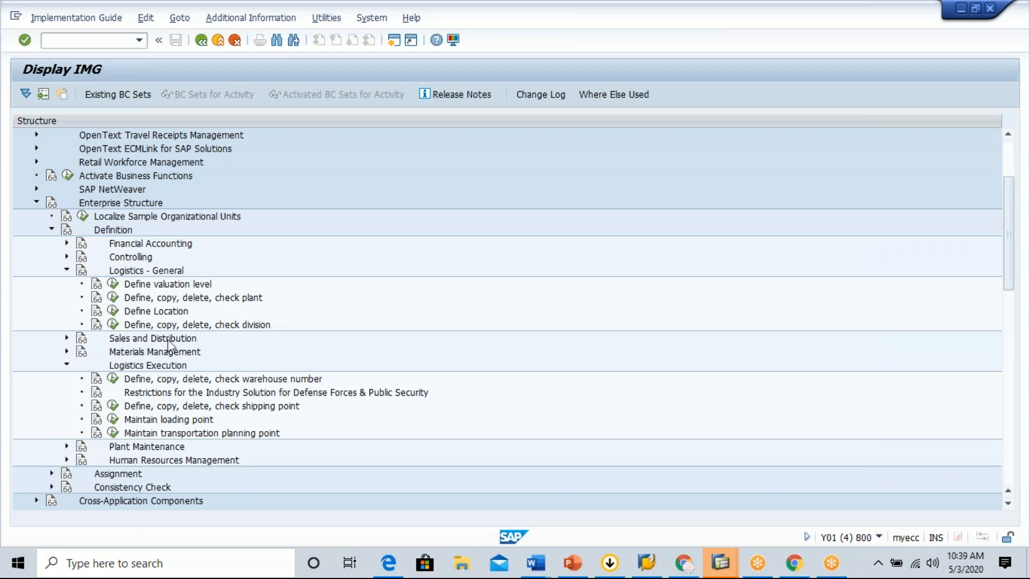
click(165, 312)
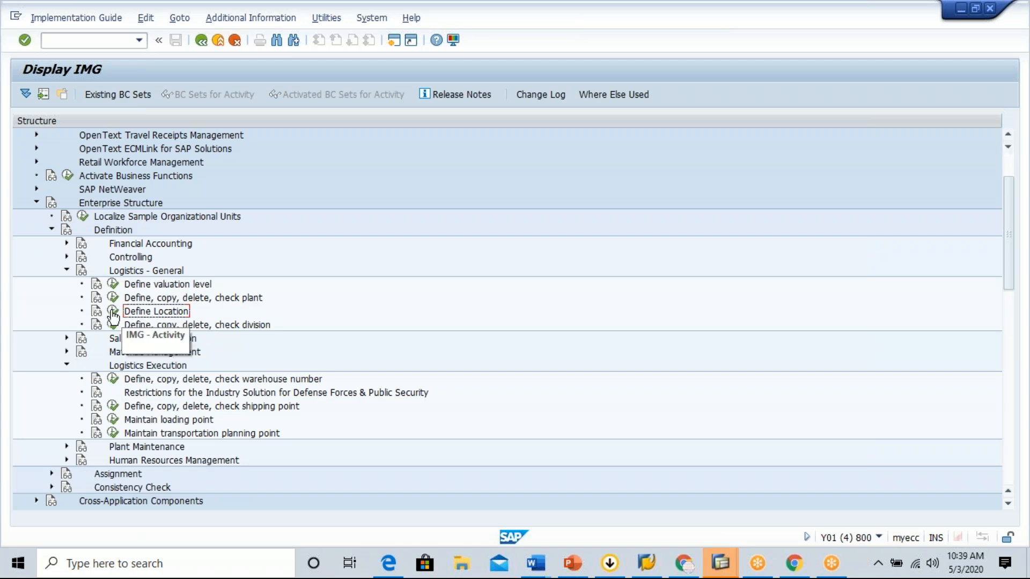
click(112, 312)
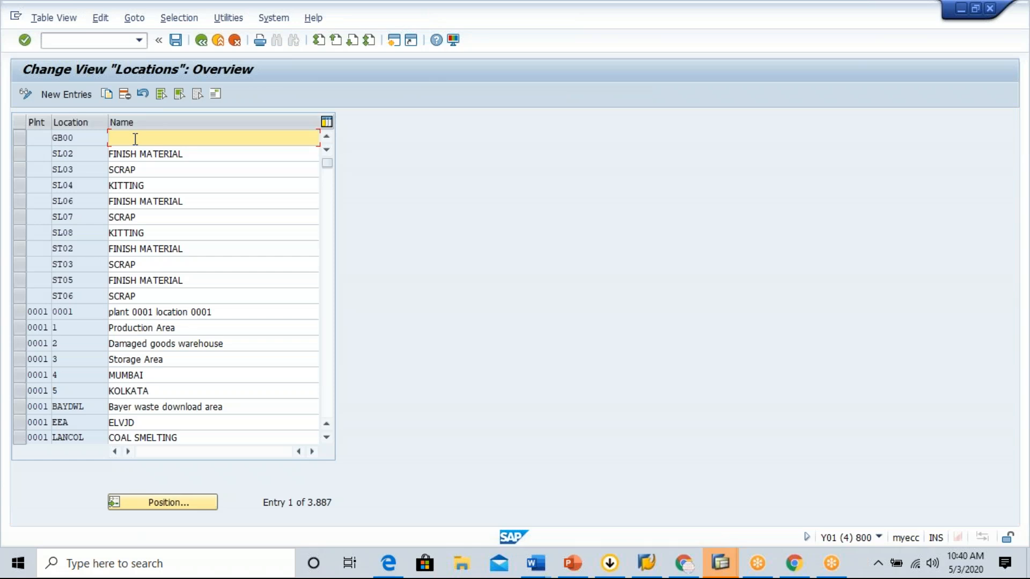
Step: Delete the GB00 location entry that has no plant from the locations overview
click(21, 139)
click(125, 94)
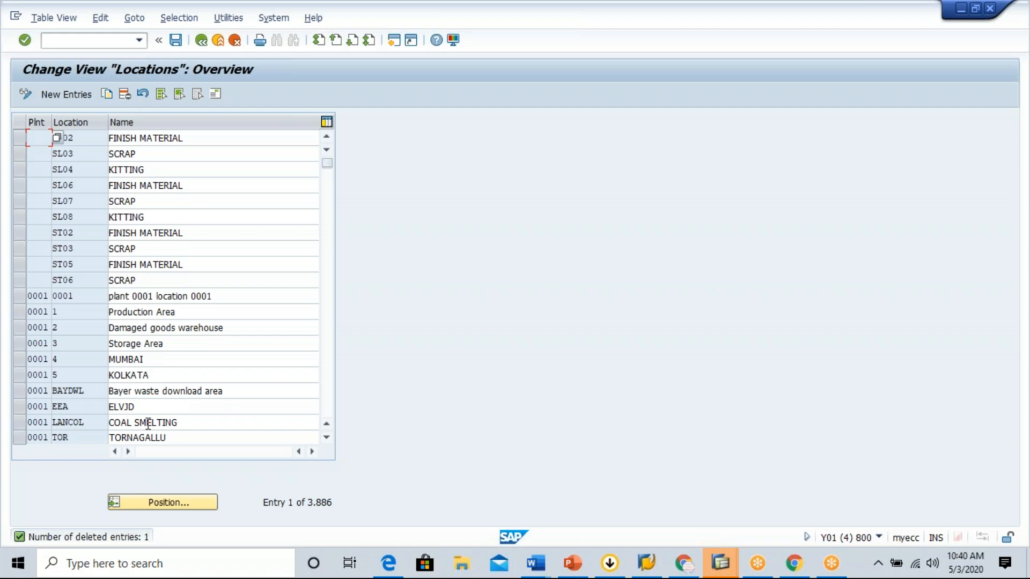
click(170, 503)
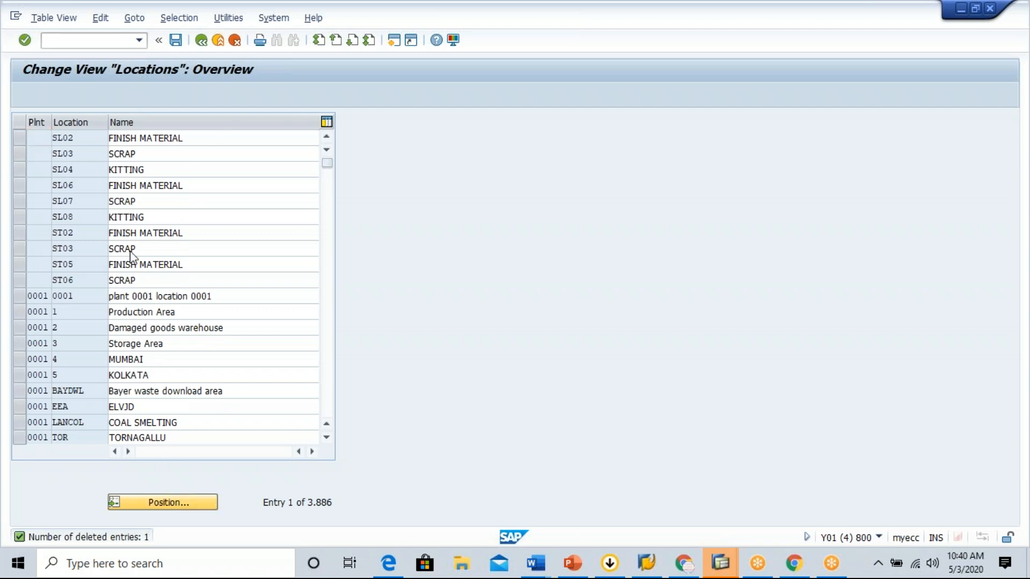
click(254, 187)
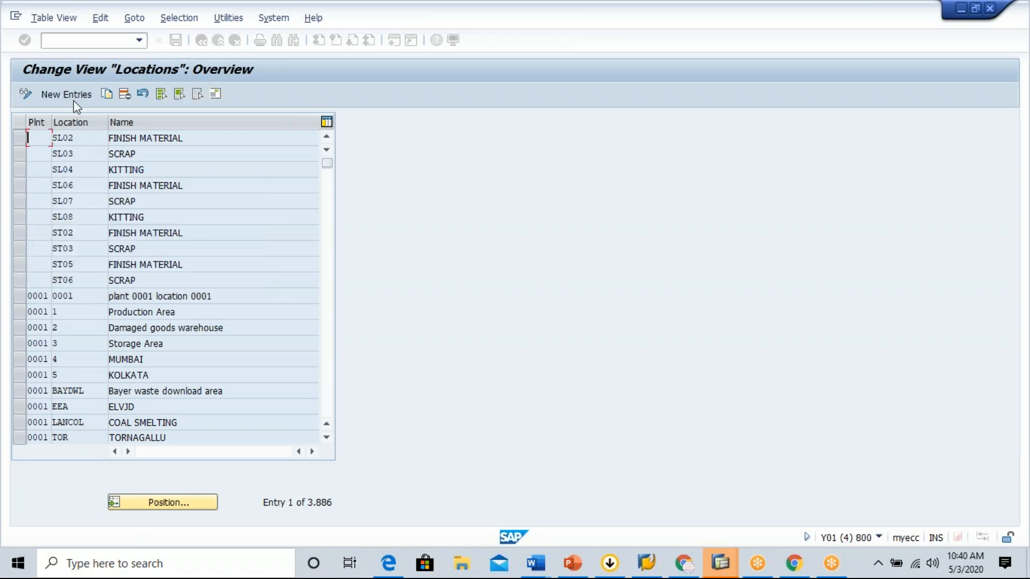
Step: Try to add a new location entry with plant GB00 and location GB00, and discard it
click(75, 95)
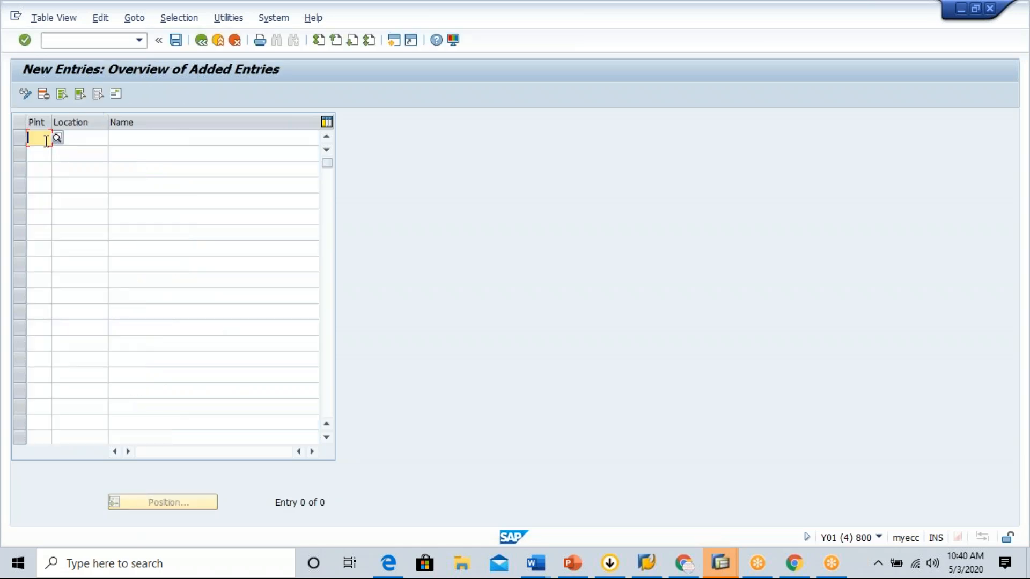
text(GB00)
key(Return)
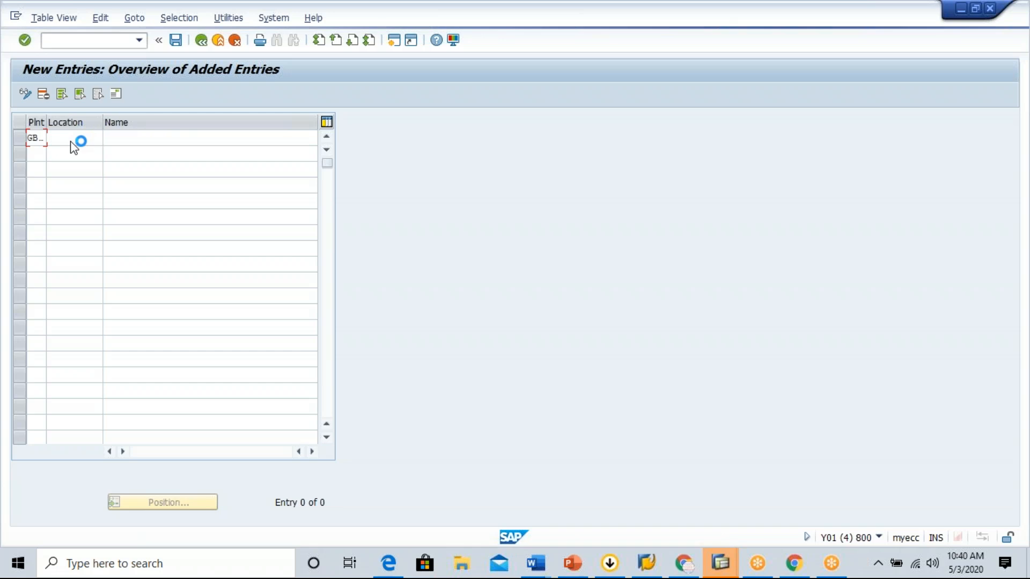
key(Tab)
text(GB00)
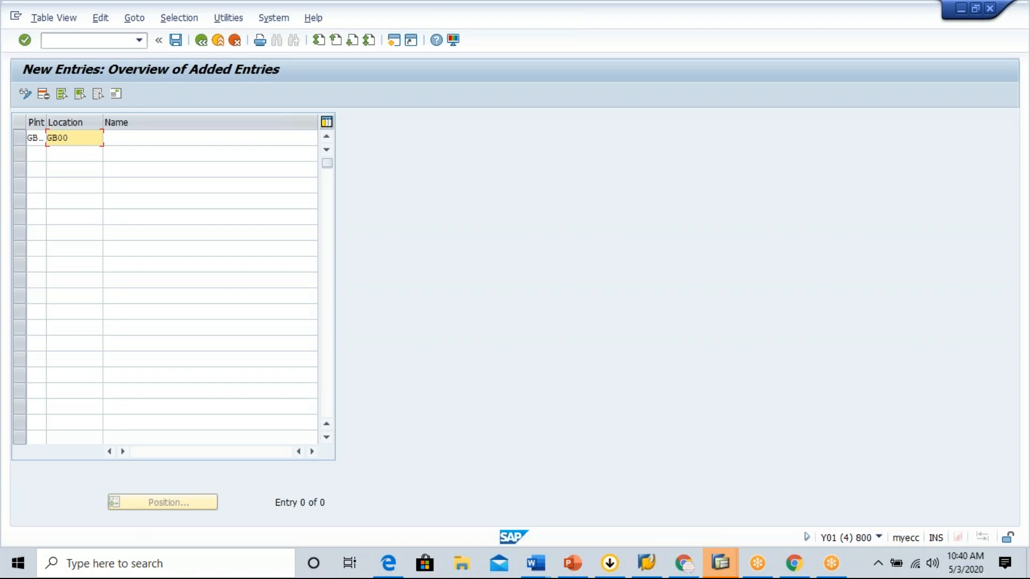
key(Return)
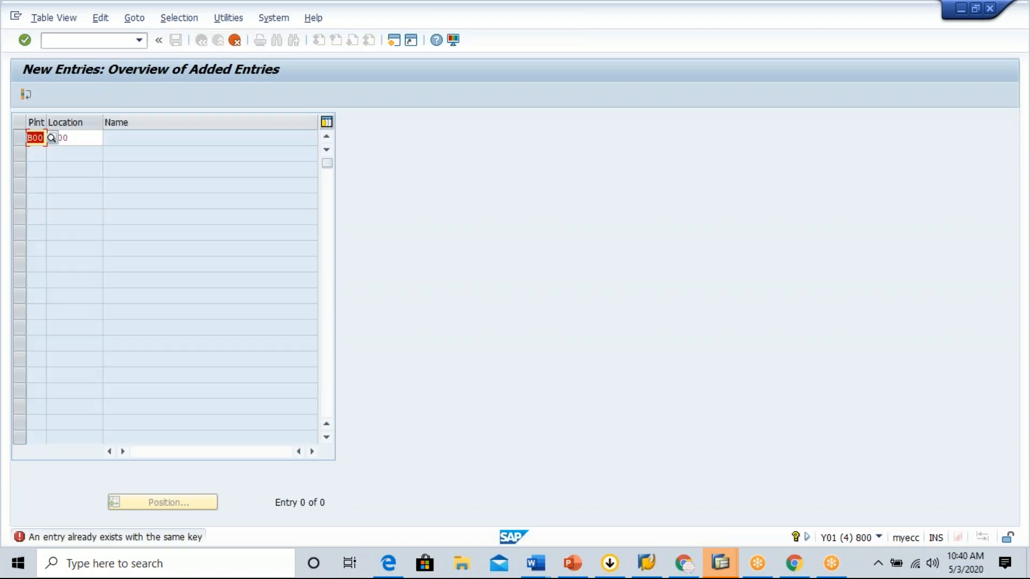
click(235, 42)
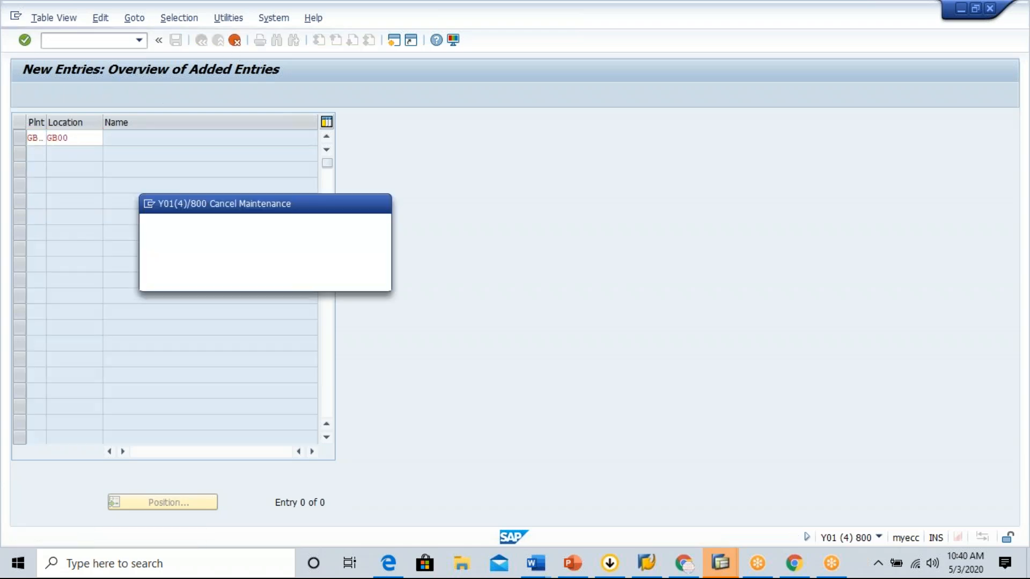
click(205, 277)
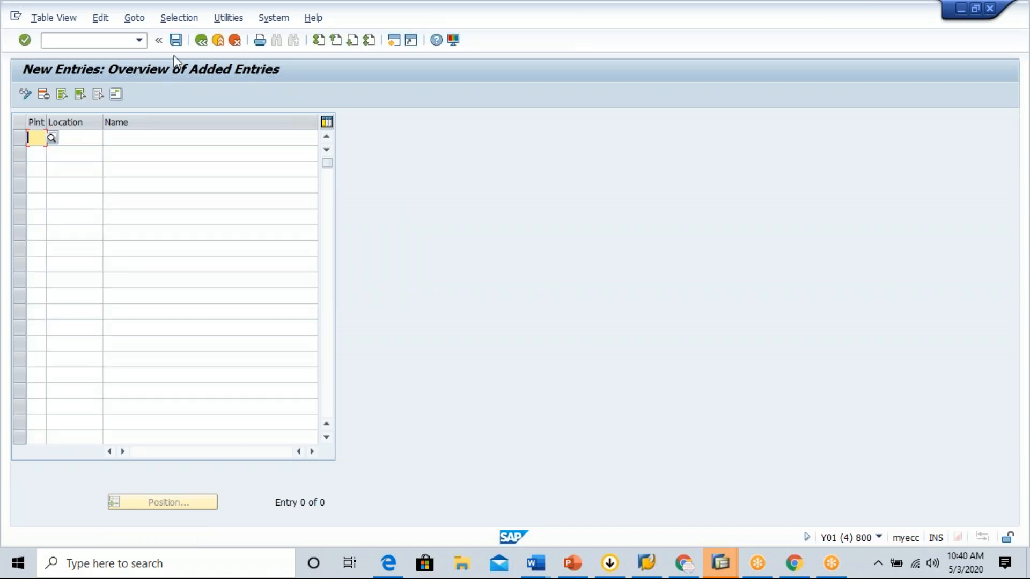
click(200, 40)
Step: Position the locations list on plant GB00 and check its plant and location entry
click(156, 502)
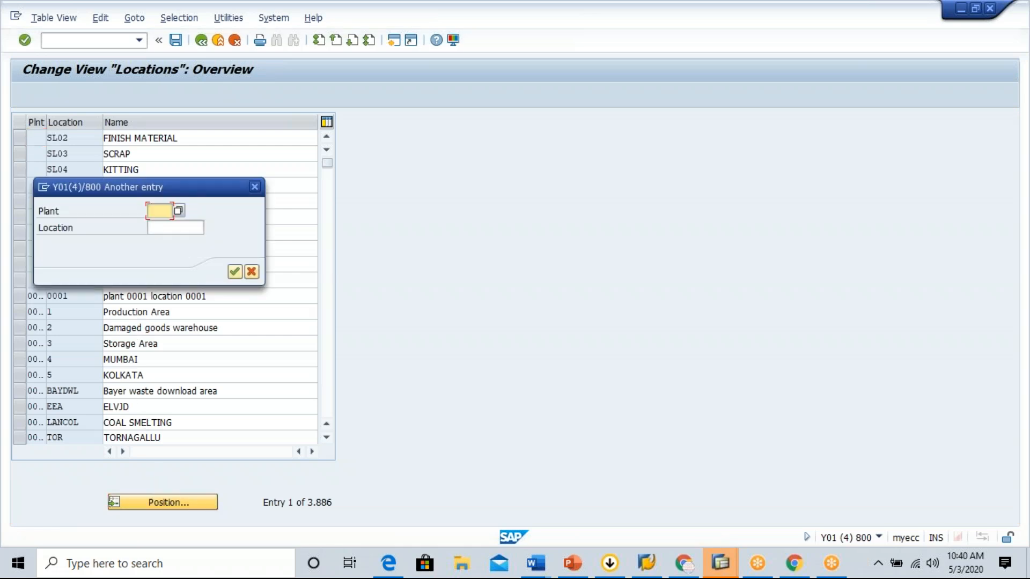
text(GB00)
key(Return)
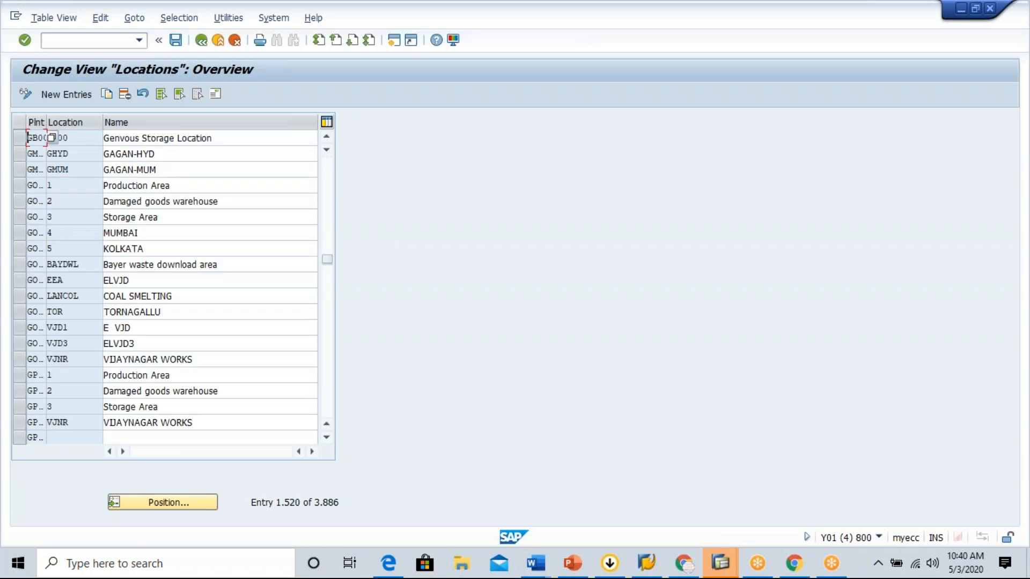
drag(97, 137, 44, 136)
click(43, 134)
click(44, 136)
Step: Leave the locations overview and save the changes to the Configuration of Output Determination customizing request
click(200, 41)
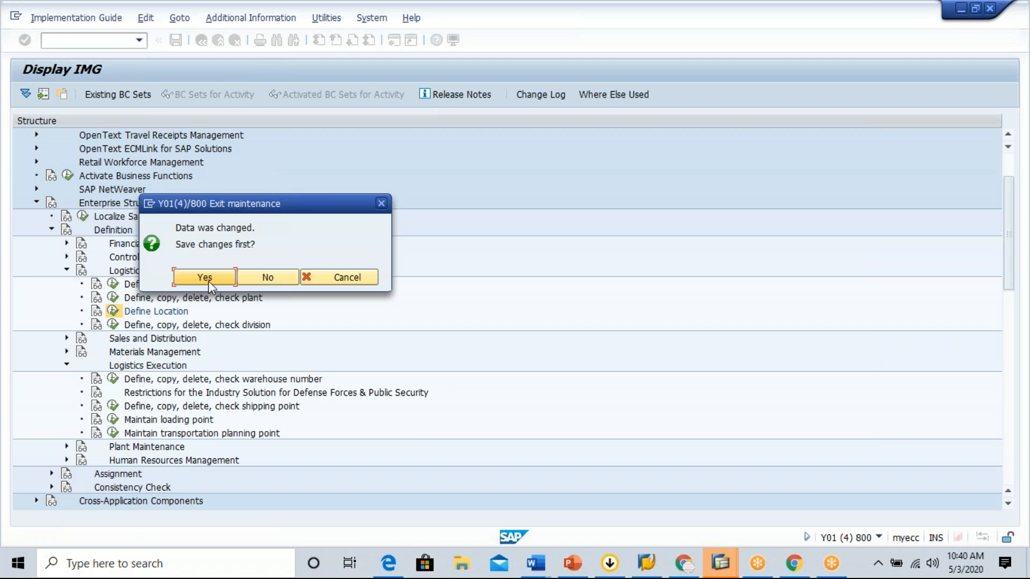
click(177, 277)
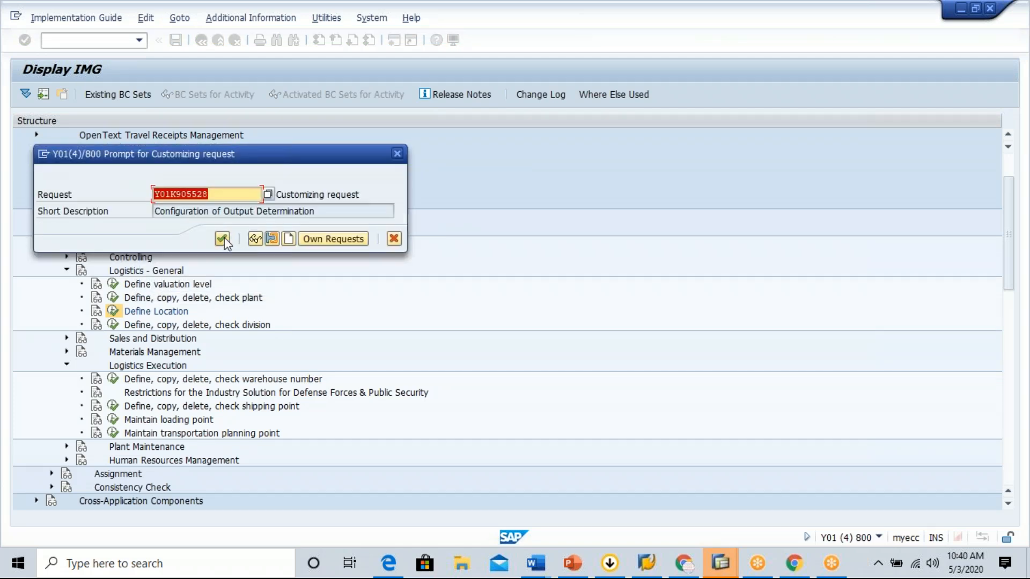
click(224, 240)
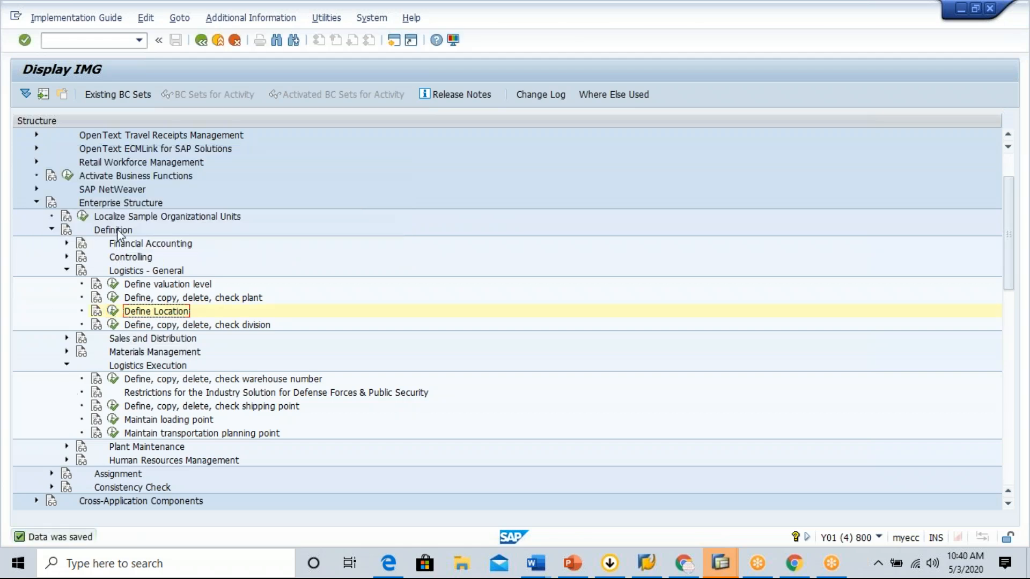
Step: Look through Plant Maintenance under Definition and Logistics - General under Assignment for location-related activities
scroll(173, 242, down, 3)
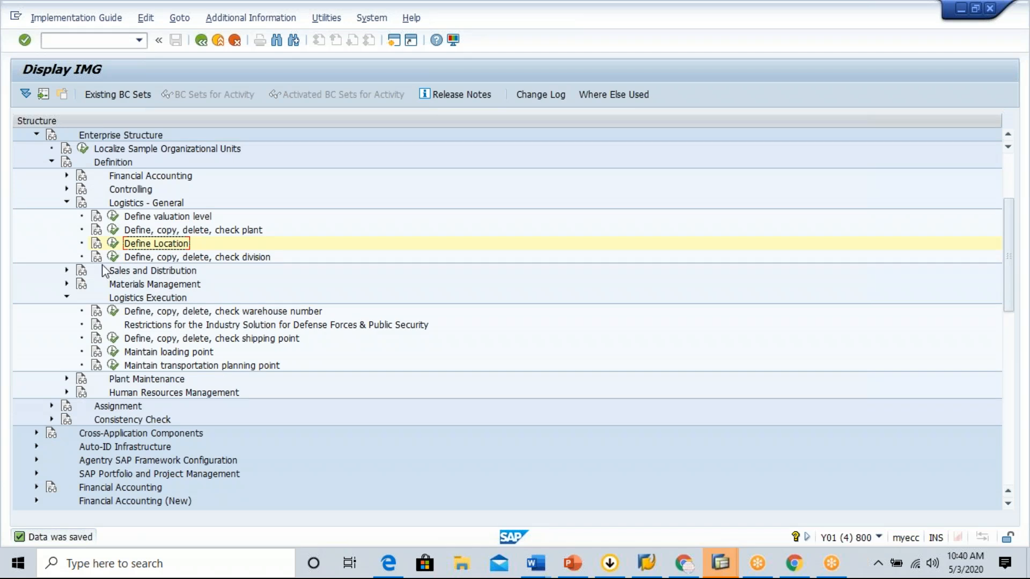
scroll(110, 371, down, 1)
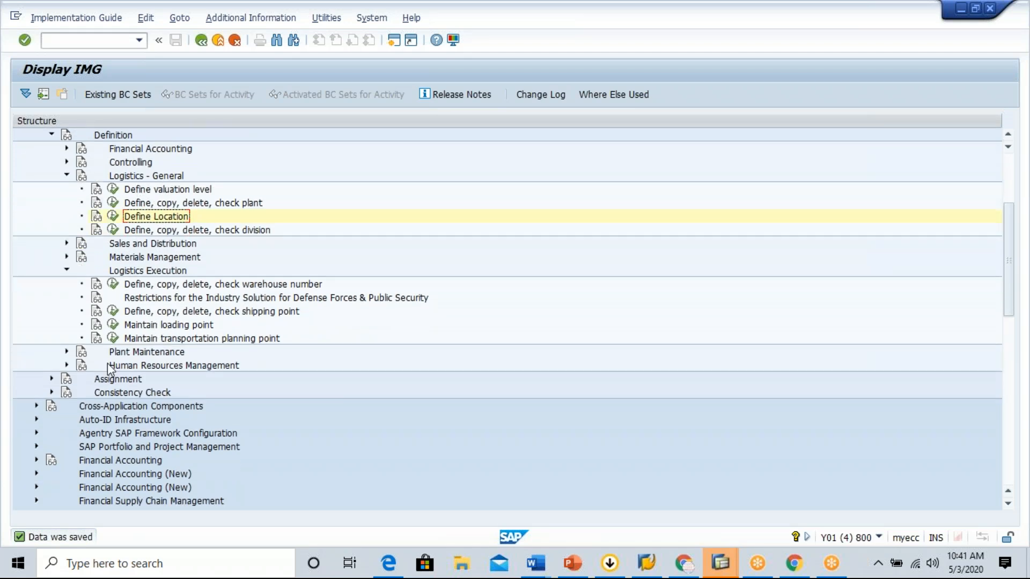
scroll(110, 370, down, 1)
click(67, 338)
scroll(67, 338, down, 1)
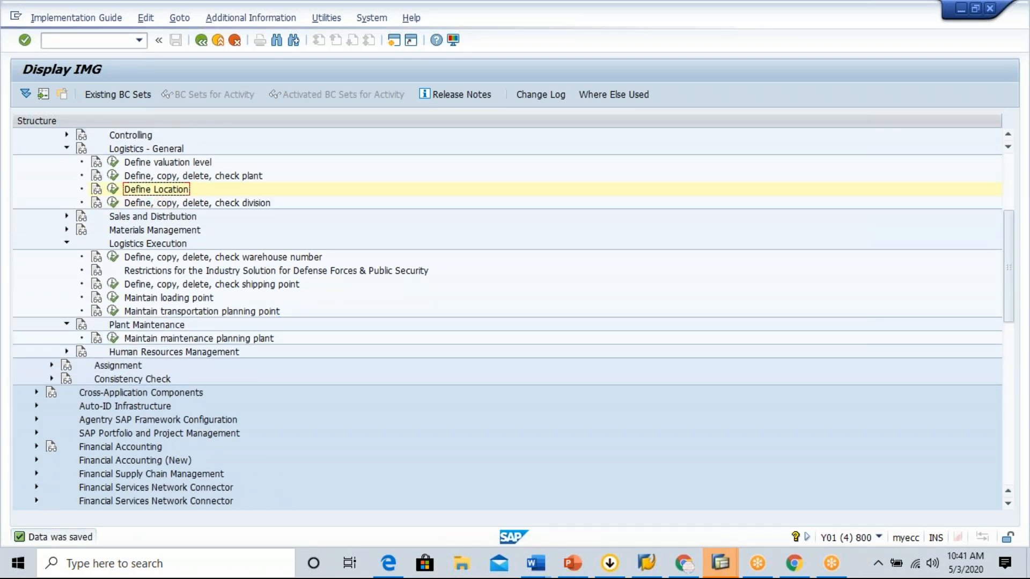
scroll(507, 313, down, 1)
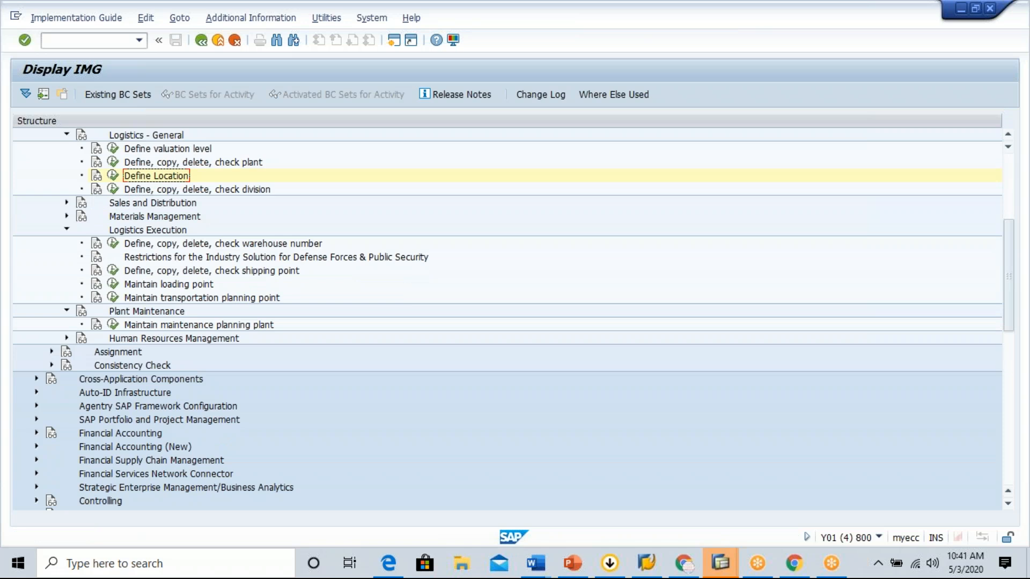
click(52, 352)
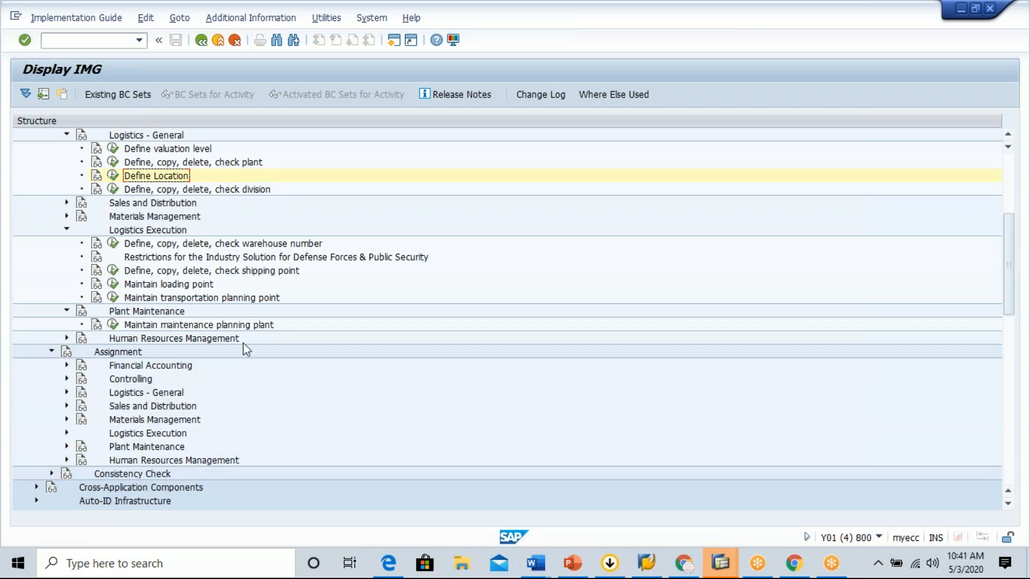
scroll(243, 343, down, 3)
click(67, 352)
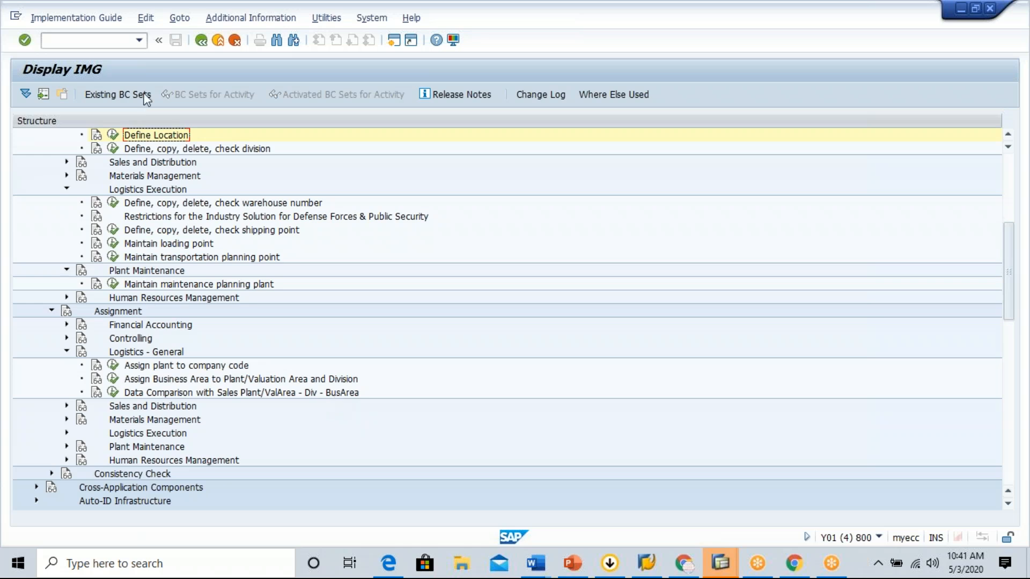
Step: Switch to the second session showing the Picking settings in the implementation guide
click(730, 572)
click(897, 507)
click(730, 570)
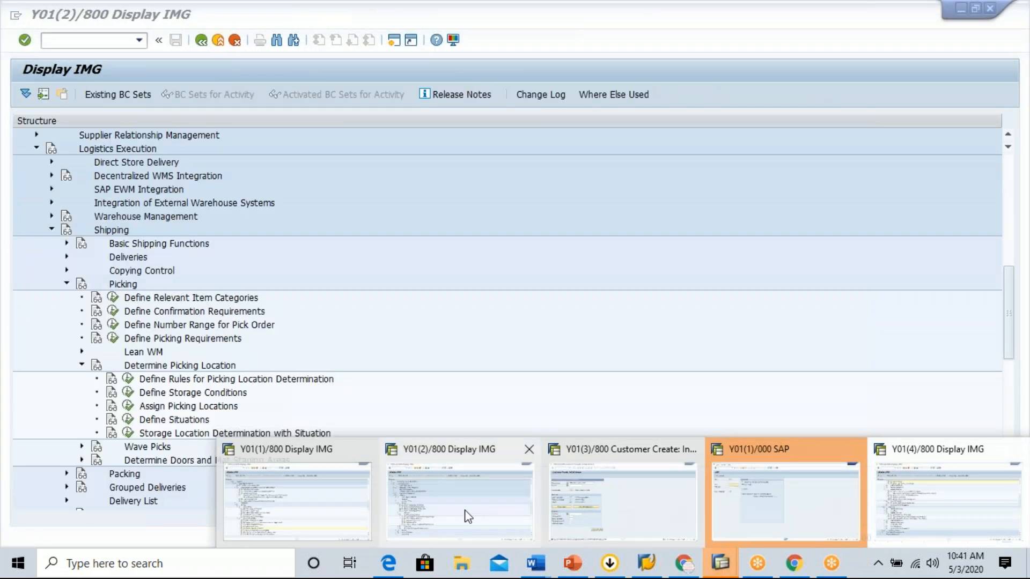
click(469, 509)
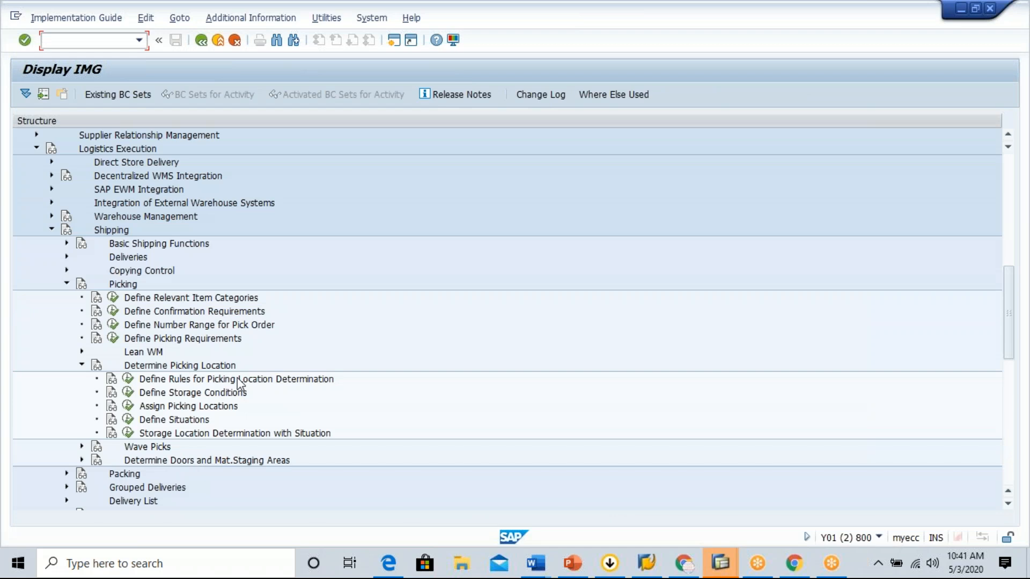
Step: Open the Assign Picking Locations activity under Determine Picking Location
click(214, 396)
scroll(338, 370, down, 2)
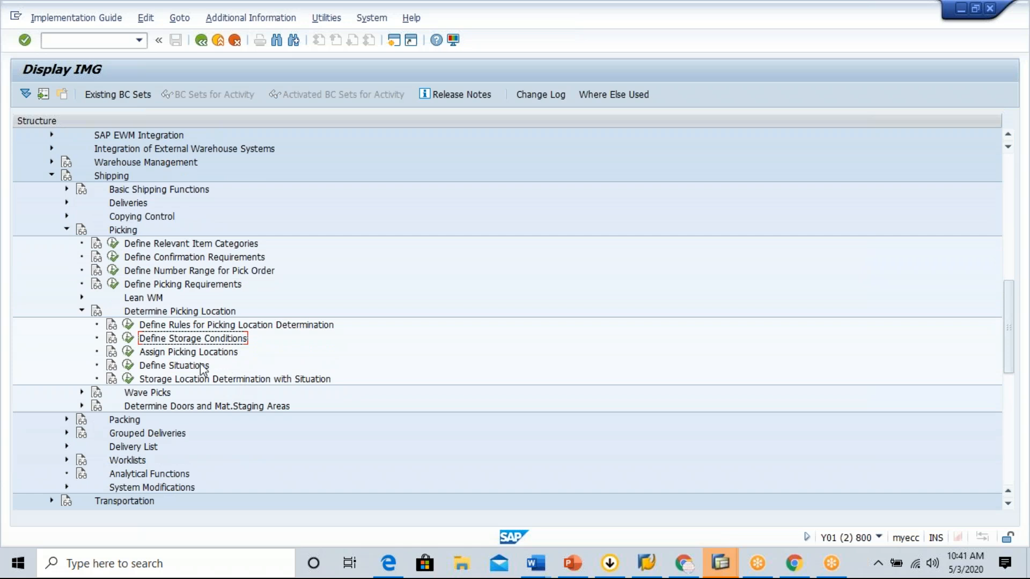
click(189, 367)
click(235, 326)
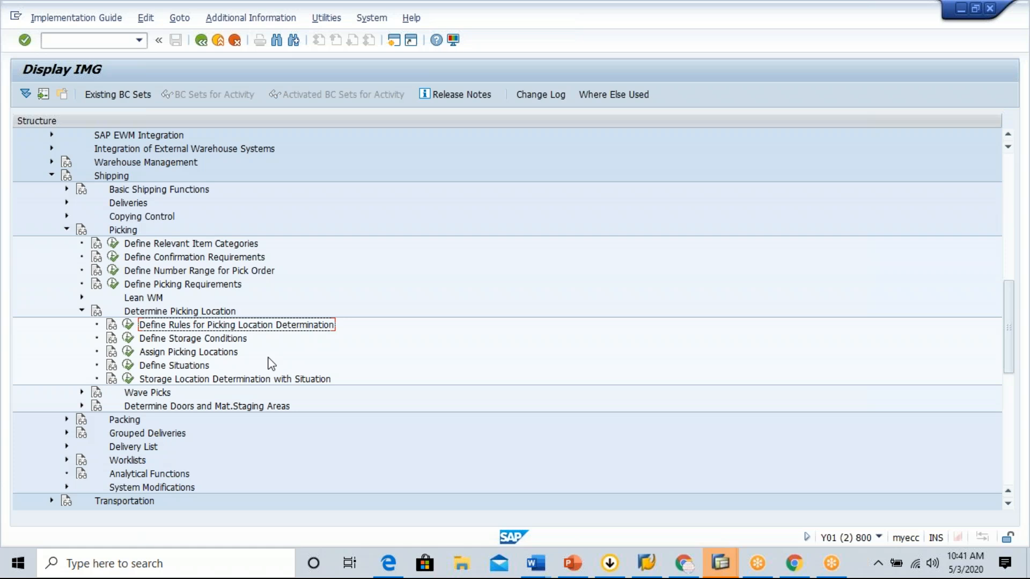
click(192, 354)
click(289, 327)
click(164, 354)
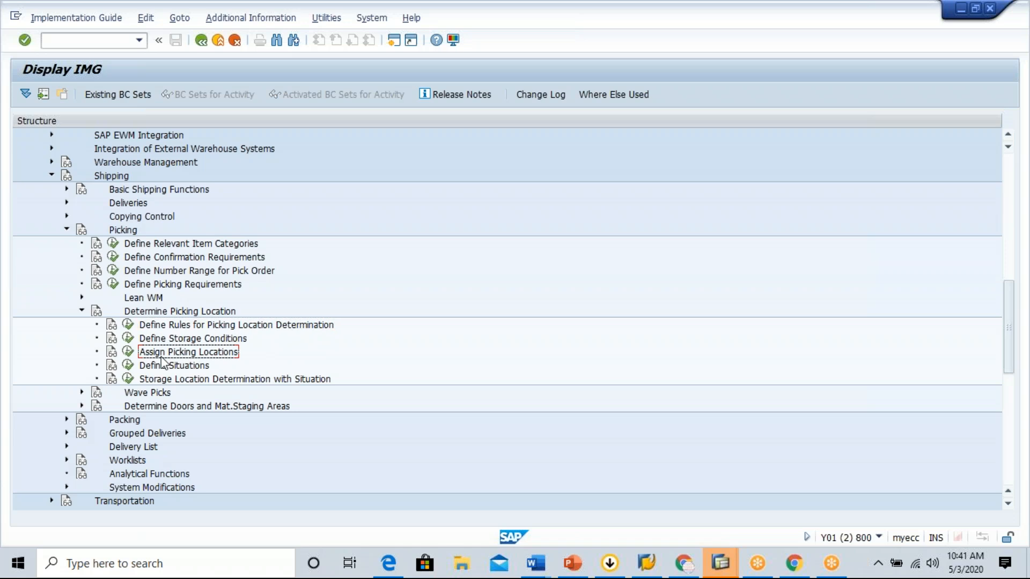
click(128, 353)
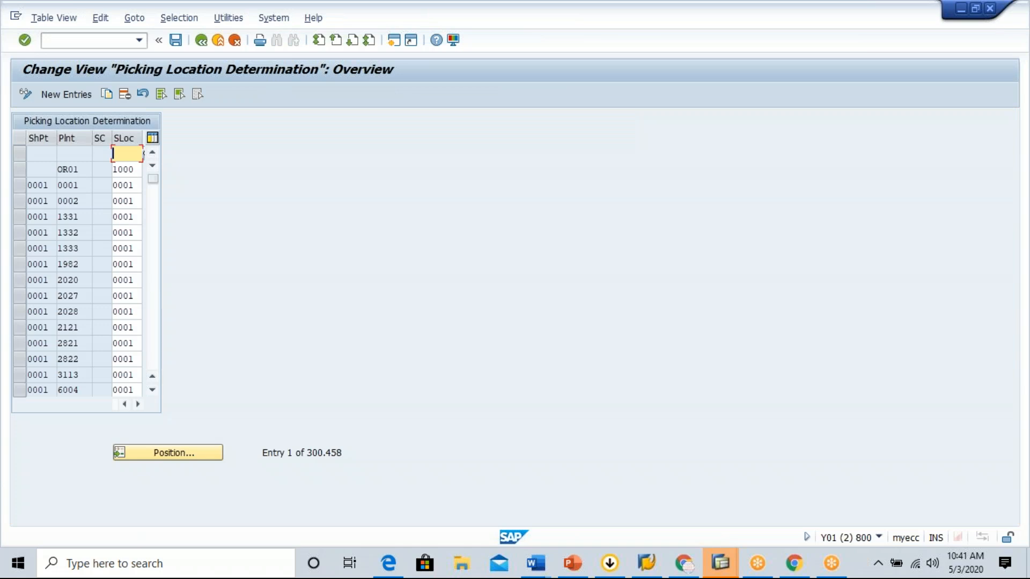
Step: Examine the plant, storage condition and storage location fields in the Picking Location Determination overview
click(70, 232)
click(103, 170)
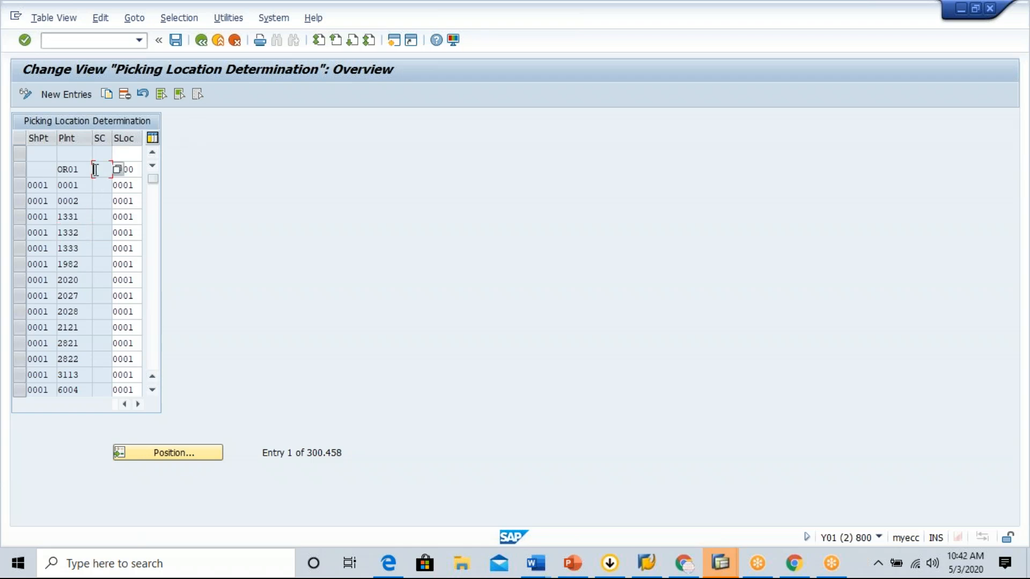
click(128, 168)
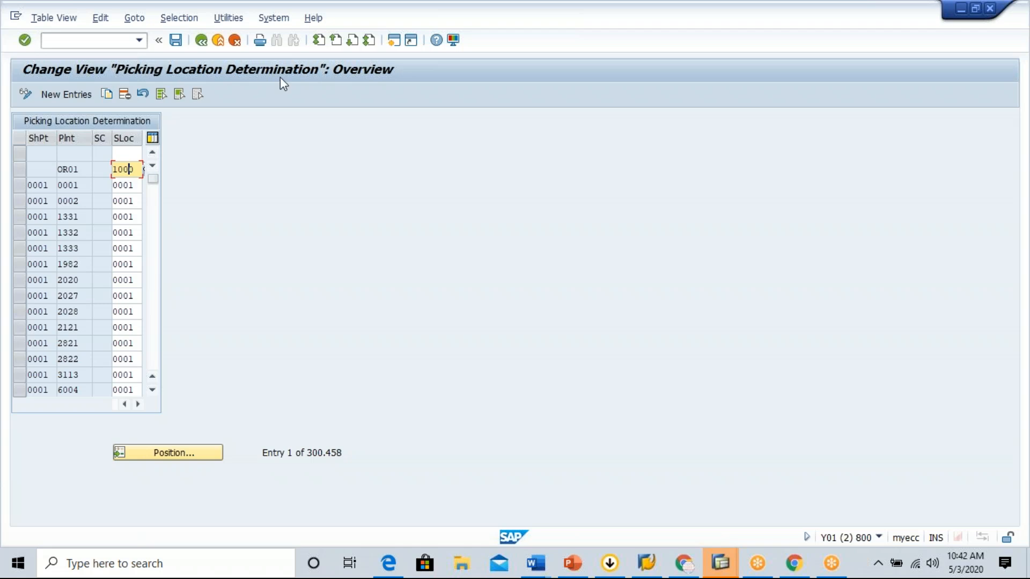
Step: Examine the shipping point, plant, storage condition and storage location of the first entries in the picking location list
click(137, 173)
drag(137, 169, 103, 170)
click(43, 186)
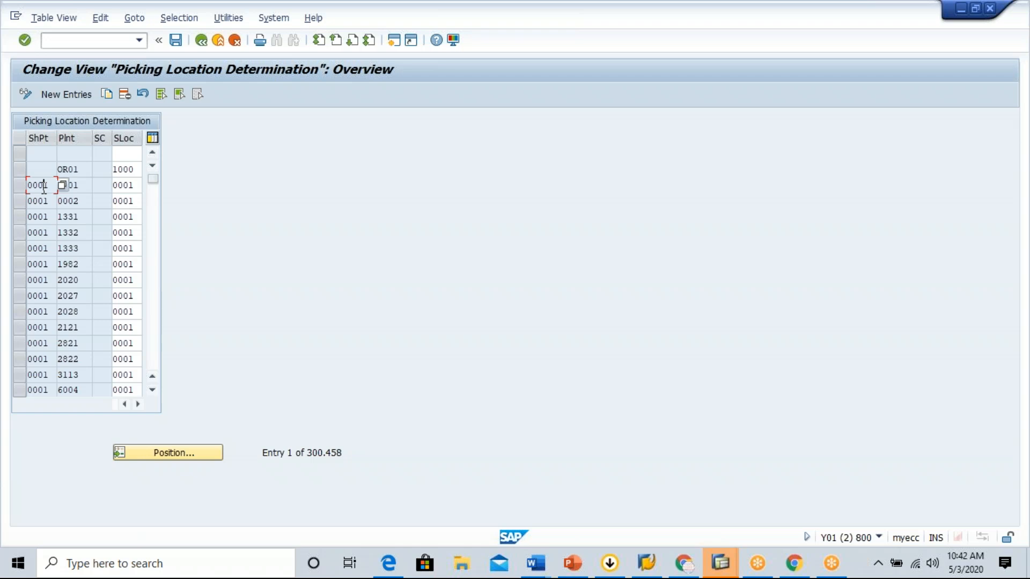
click(83, 187)
click(101, 202)
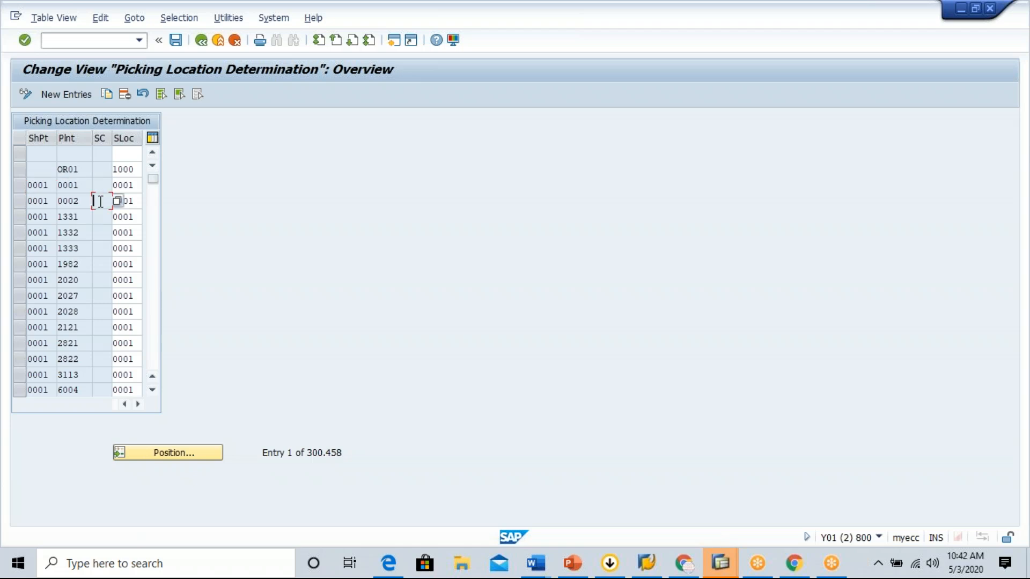
click(15, 189)
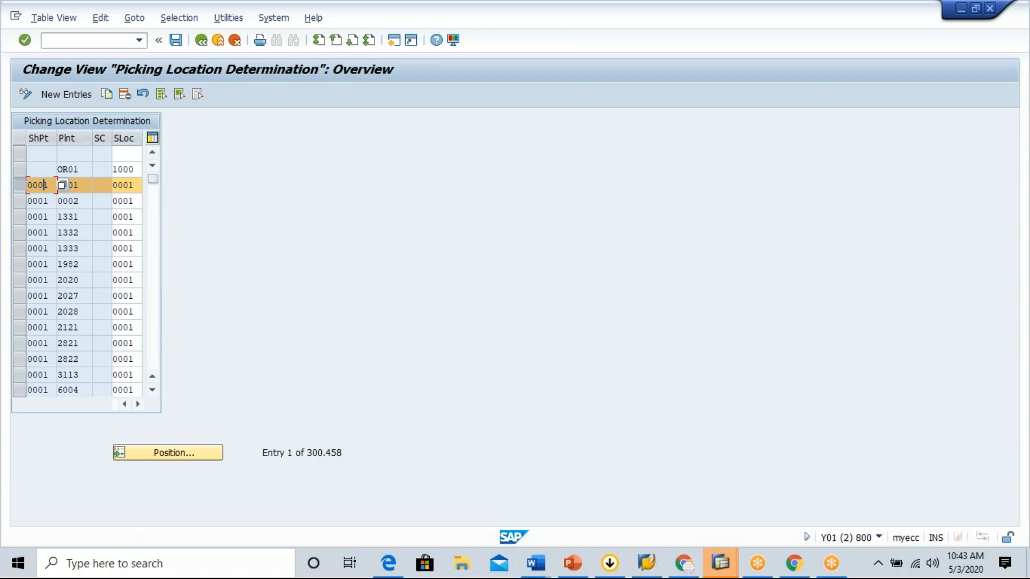
click(81, 185)
click(106, 185)
Step: Switch to the fourth session and open the T-GTR sales order for changing with transaction VA02
click(733, 569)
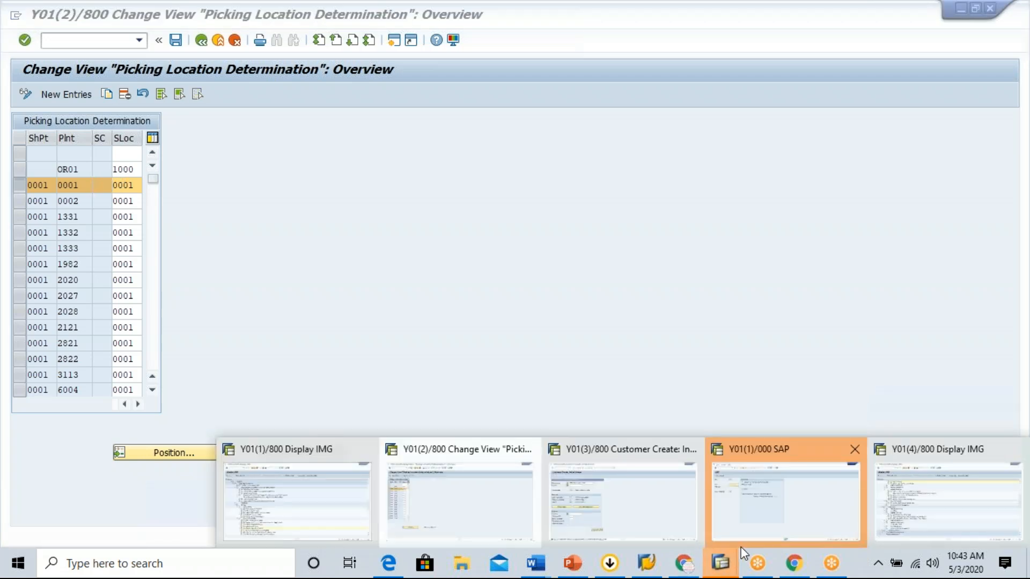
click(942, 497)
click(89, 40)
text(/nva0)
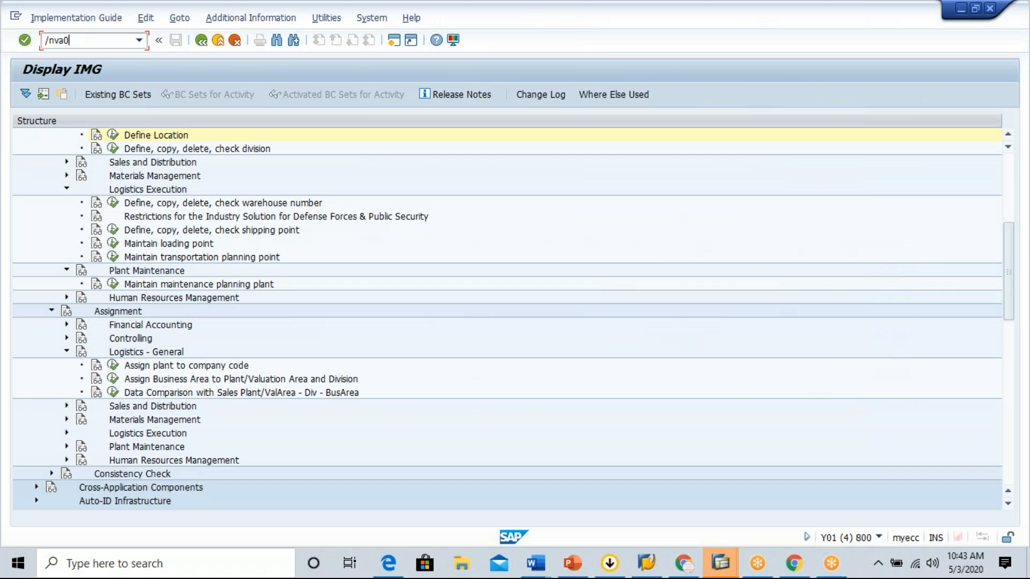
text(2)
key(Return)
click(24, 40)
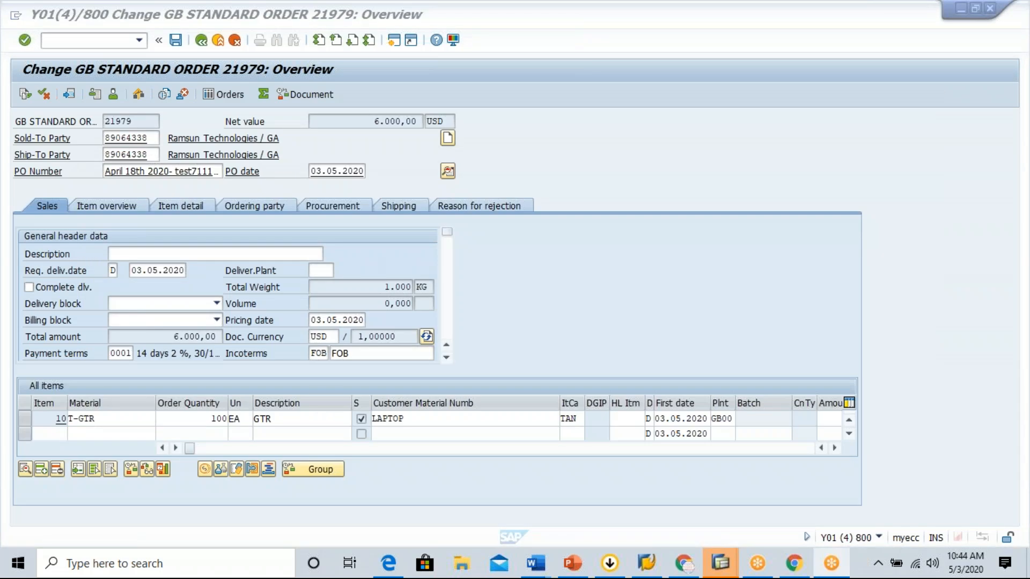
Step: Return to the Picking Location Determination session and view the possible storage conditions for the plant 0001 entry
key(alt+Tab)
key(alt+Tab)
key(alt+Tab)
key(alt+Tab)
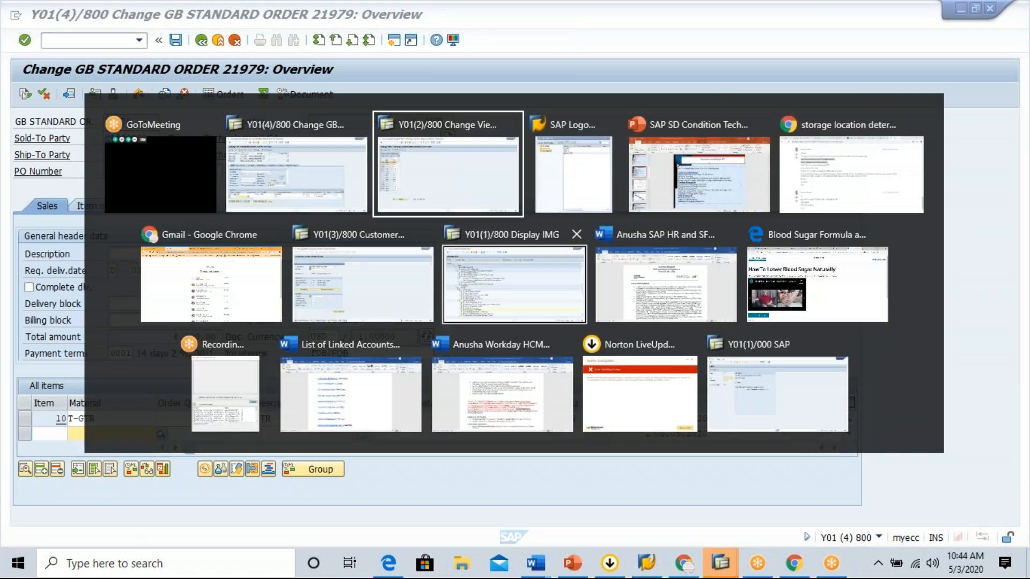
click(101, 185)
key(Tab)
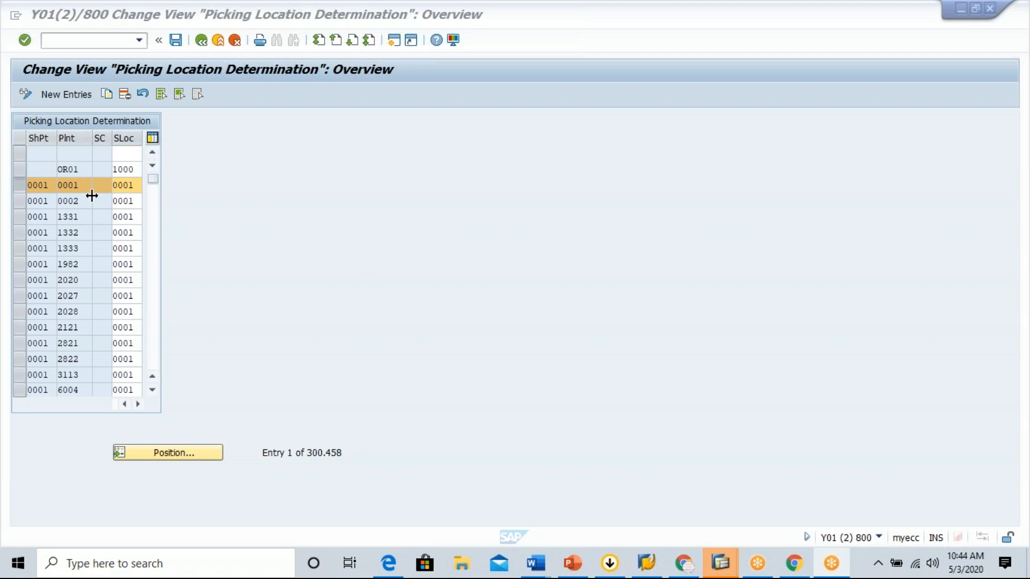
click(49, 186)
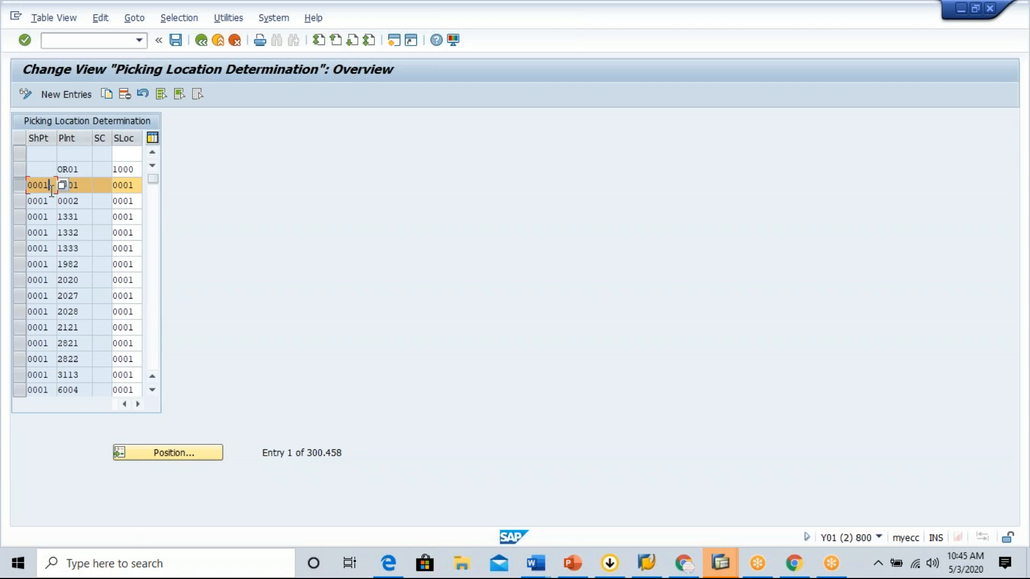
click(85, 187)
key(Tab)
click(117, 188)
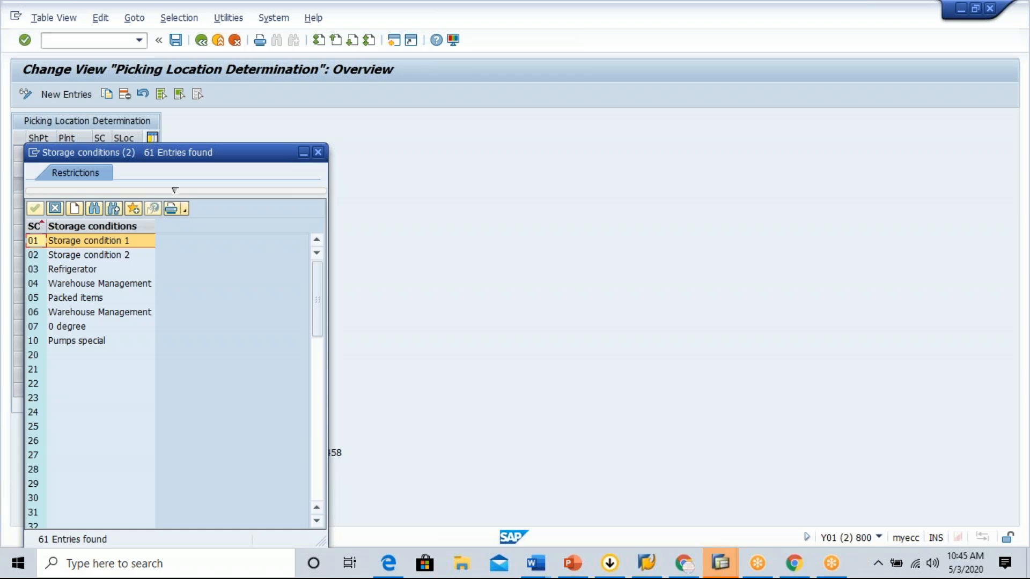
click(55, 210)
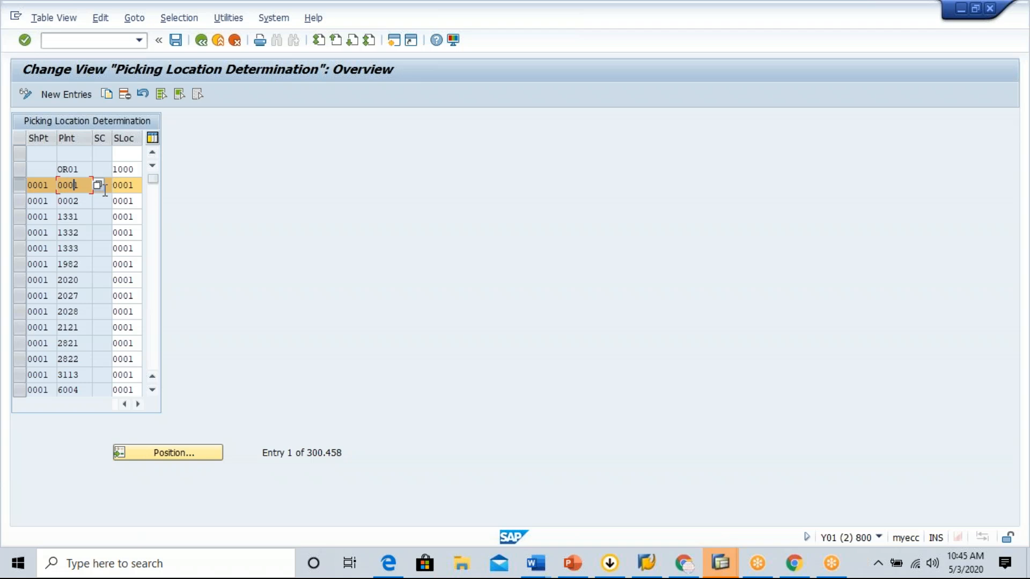
click(131, 186)
Step: Position the list at GB00, add the HIS1 entry to the selected 0001 entry and copy both as templates
click(166, 454)
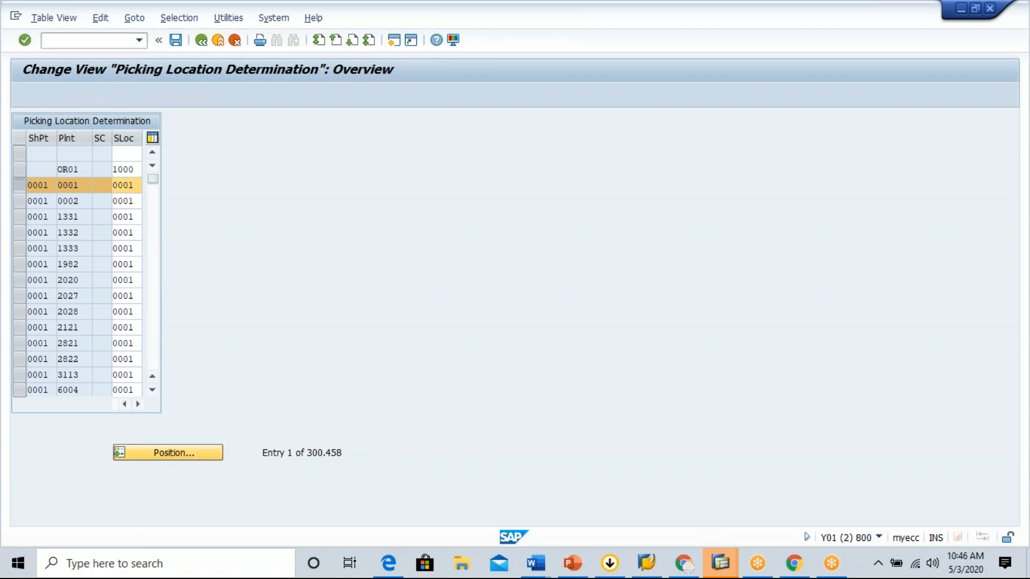
text(Gb00)
key(Return)
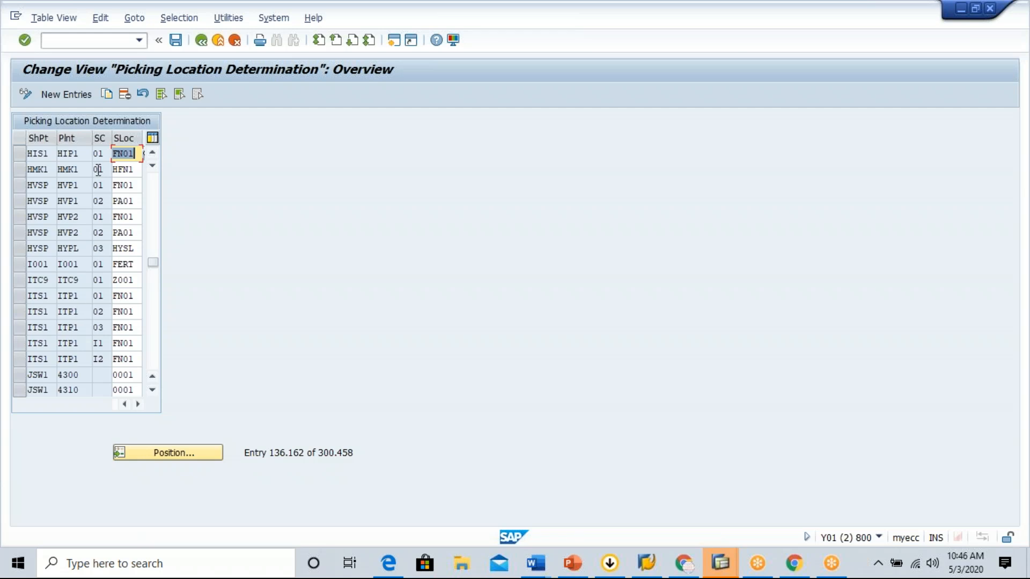
click(19, 154)
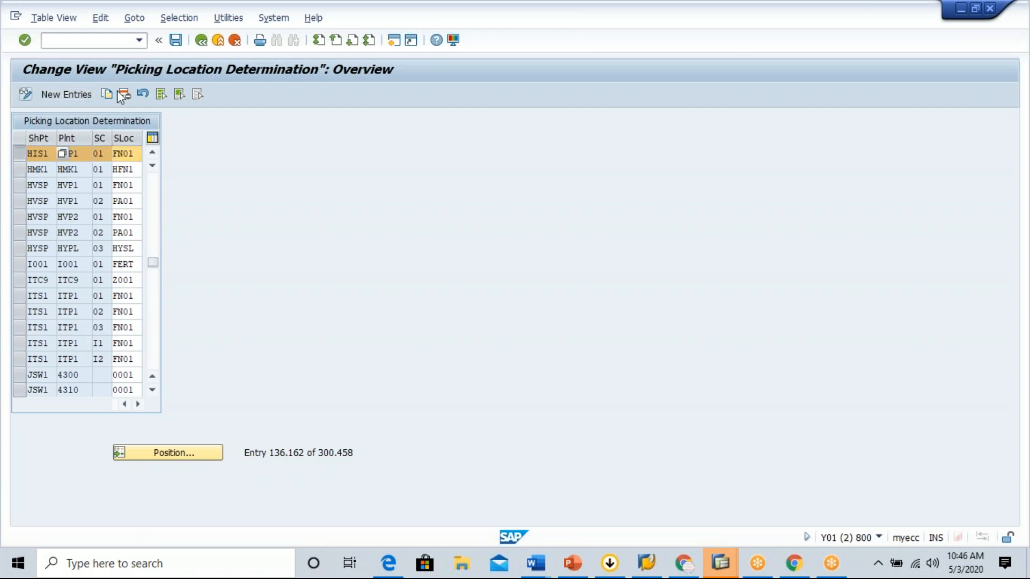
click(106, 95)
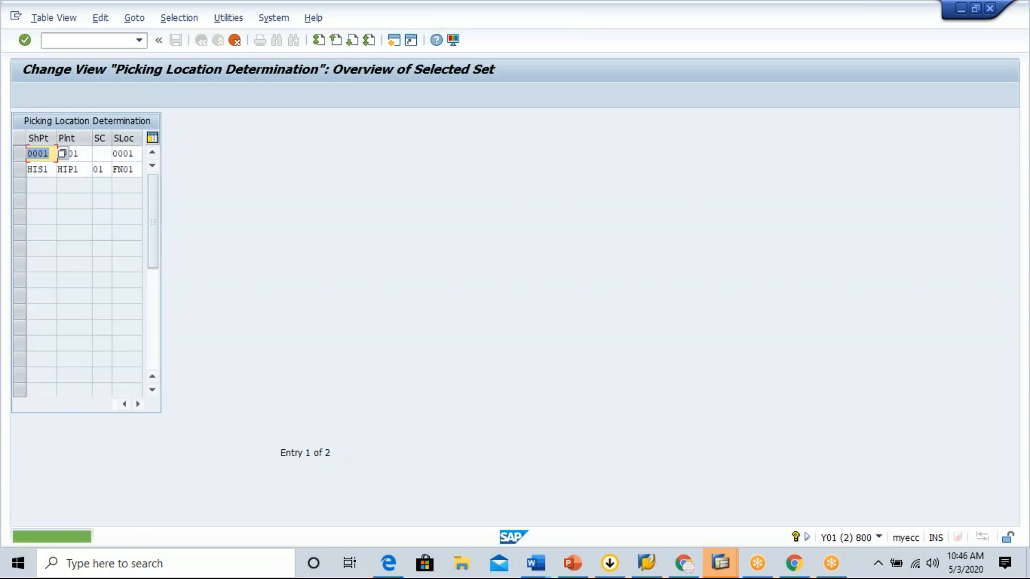
Step: Set the shipping point and plant of the first copied entry to GB00
text(GB)
key(Tab)
text(GB00)
key(Return)
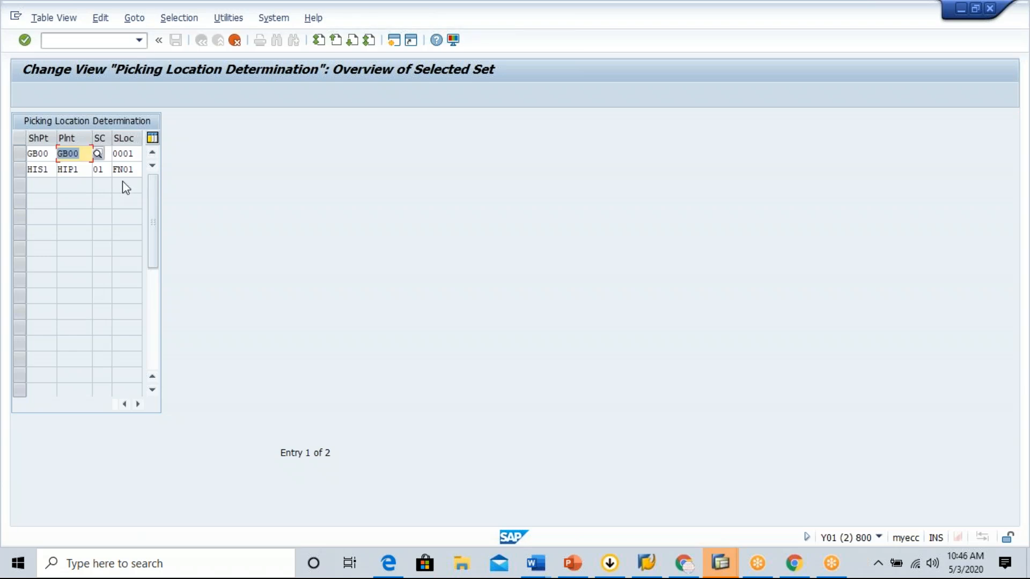
Step: Set the storage location of the first copied entry to GB00
click(139, 153)
key(BackSpace)
key(BackSpace)
key(BackSpace)
key(BackSpace)
text(F)
key(BackSpace)
text(GB00)
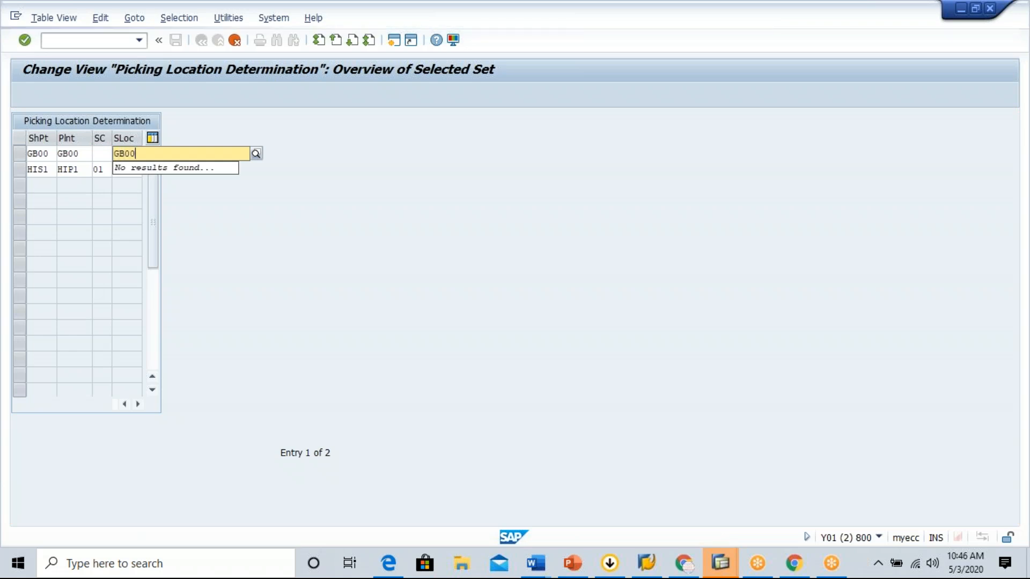
key(Return)
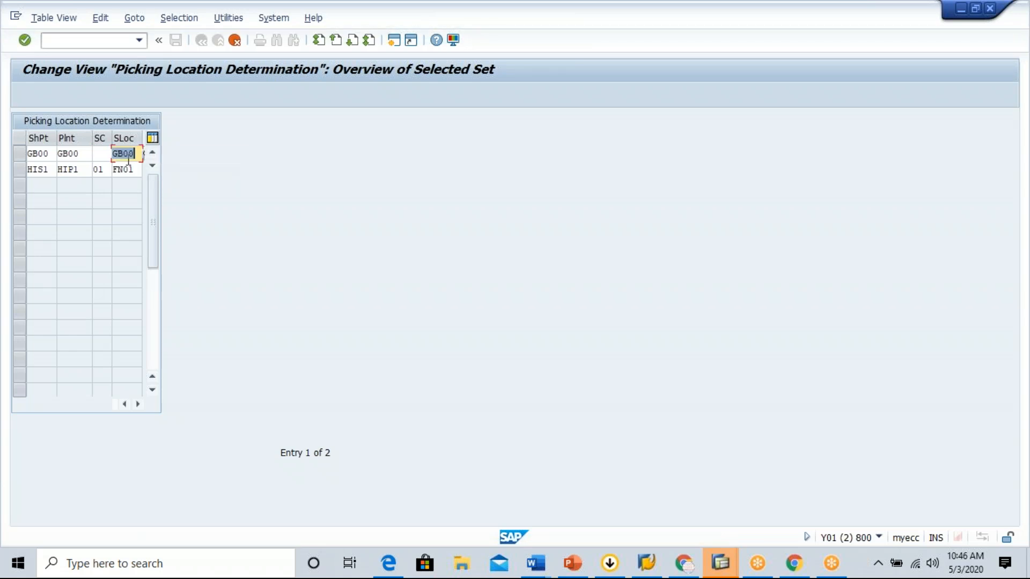
Step: Review the shipping point, plant, storage condition and storage location fields of the new GB00 entry
click(99, 154)
click(126, 154)
drag(134, 154, 113, 155)
click(113, 155)
click(45, 156)
click(84, 155)
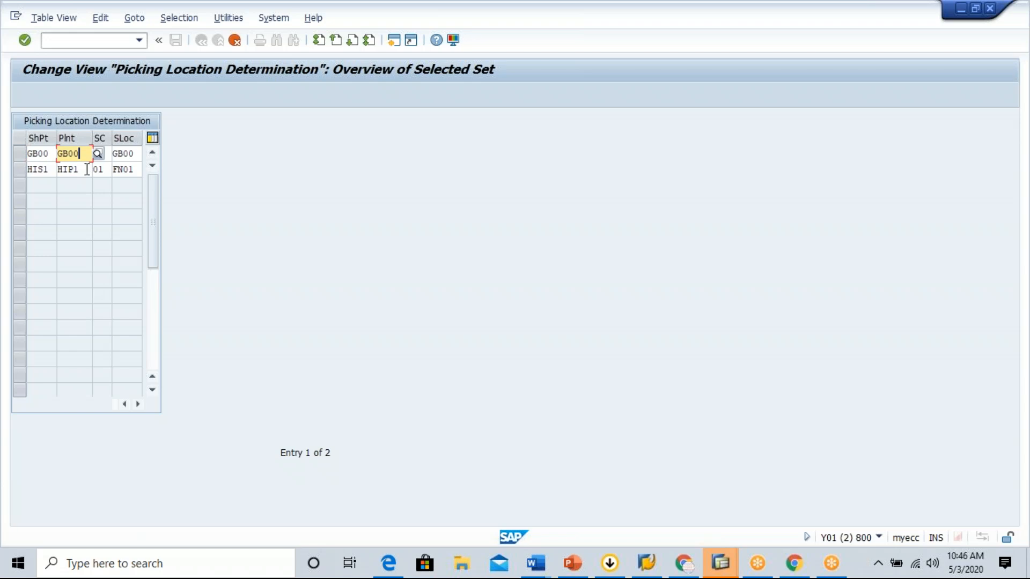
click(129, 154)
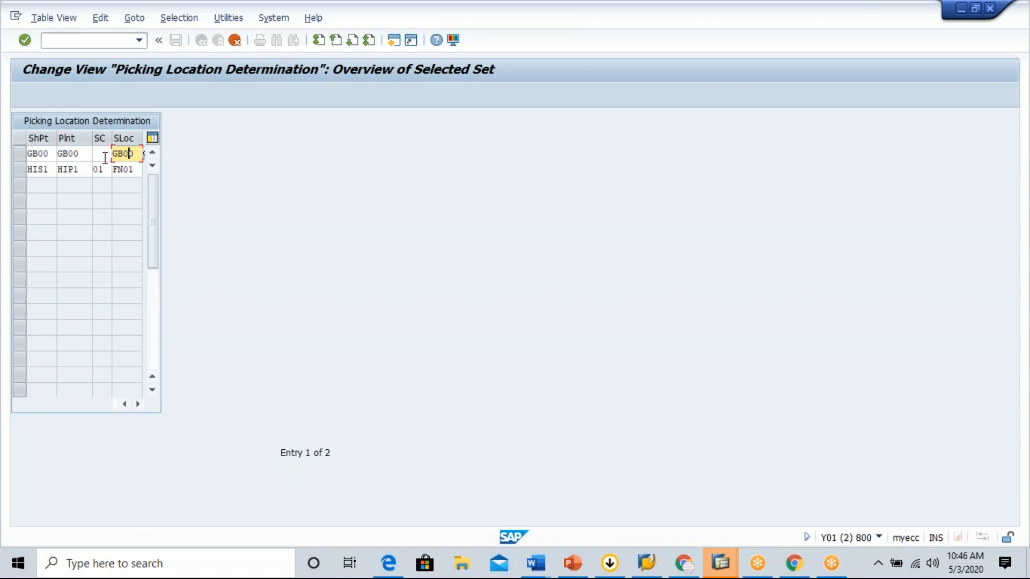
click(43, 154)
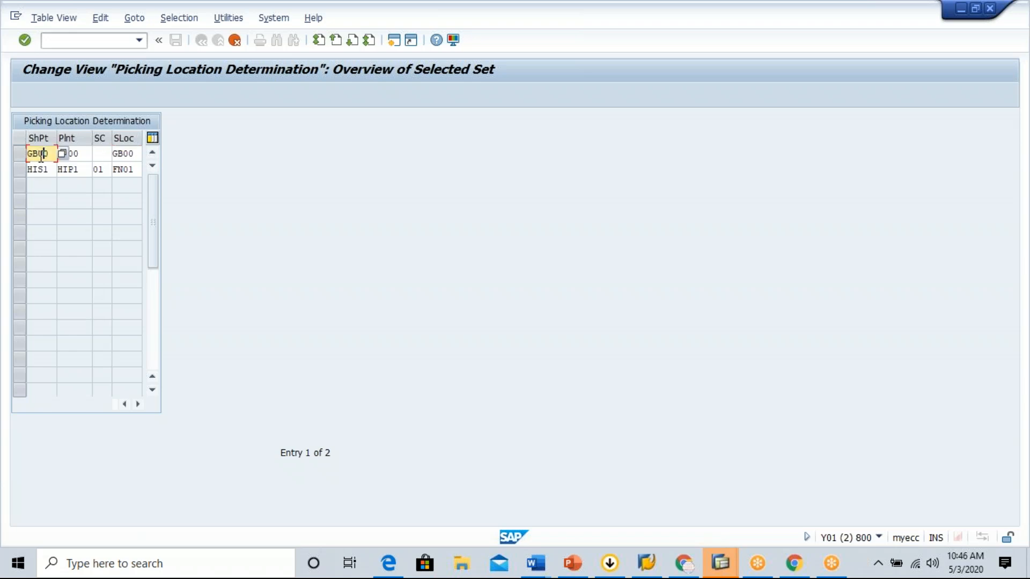
click(79, 158)
click(139, 153)
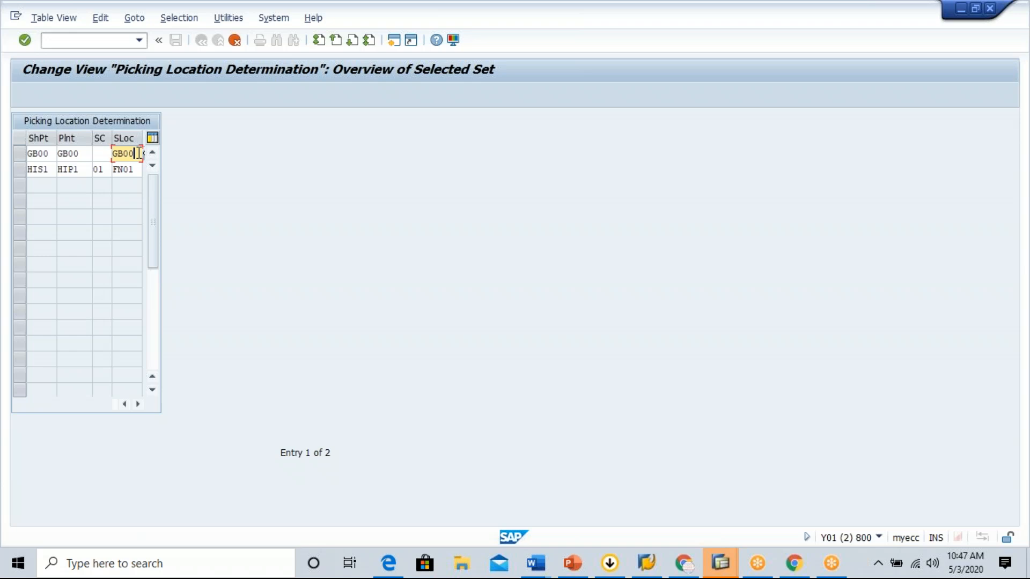
Step: Assign storage condition 03 (Refrigerator) to the GB00 entry and confirm it
click(101, 153)
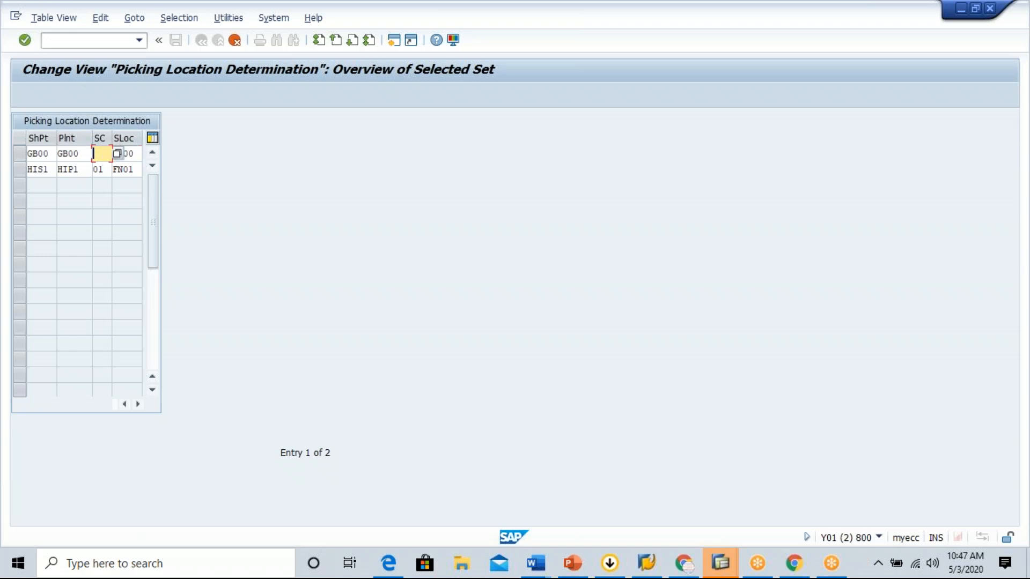
key(Return)
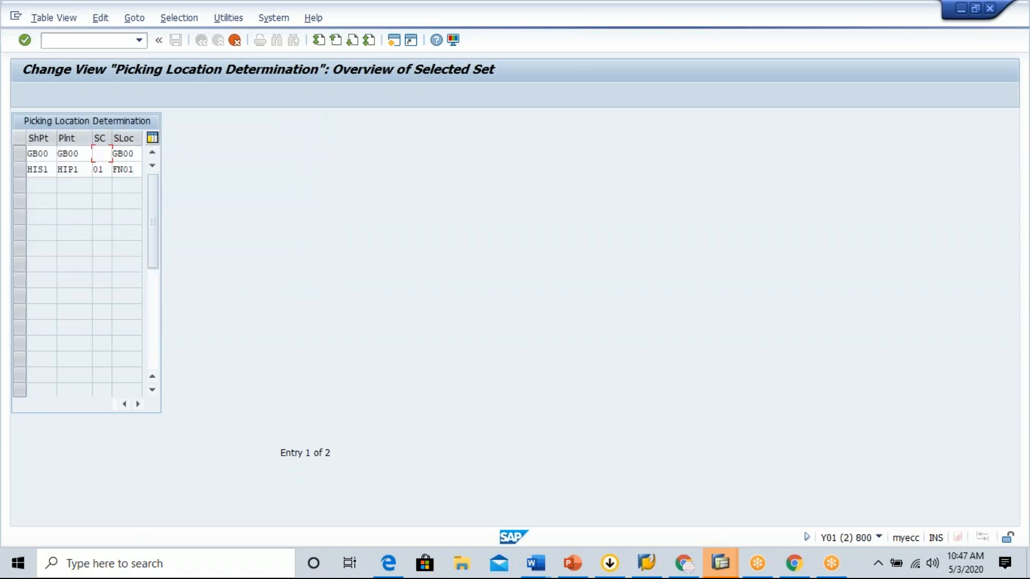
key(F4)
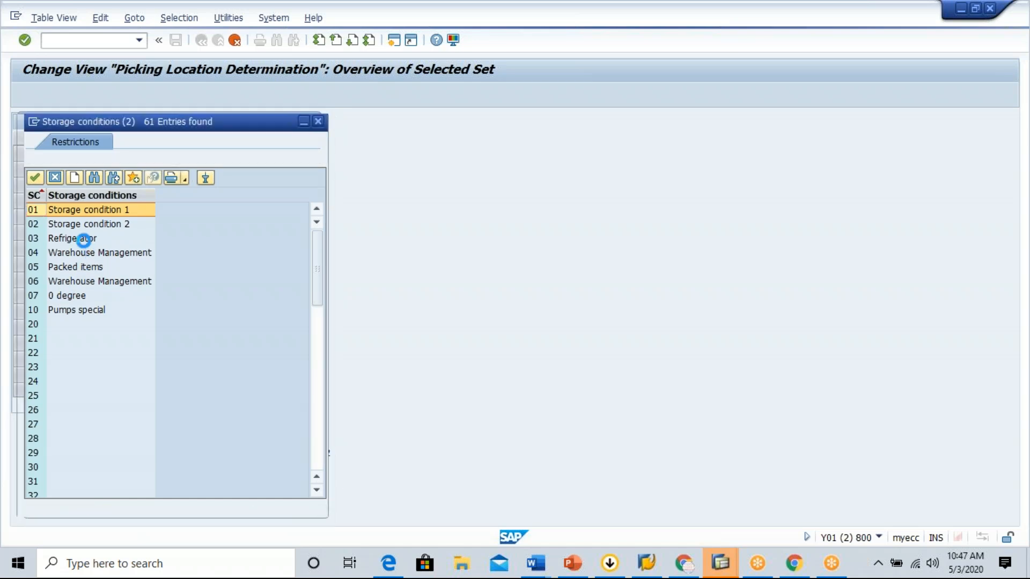
click(90, 240)
key(Return)
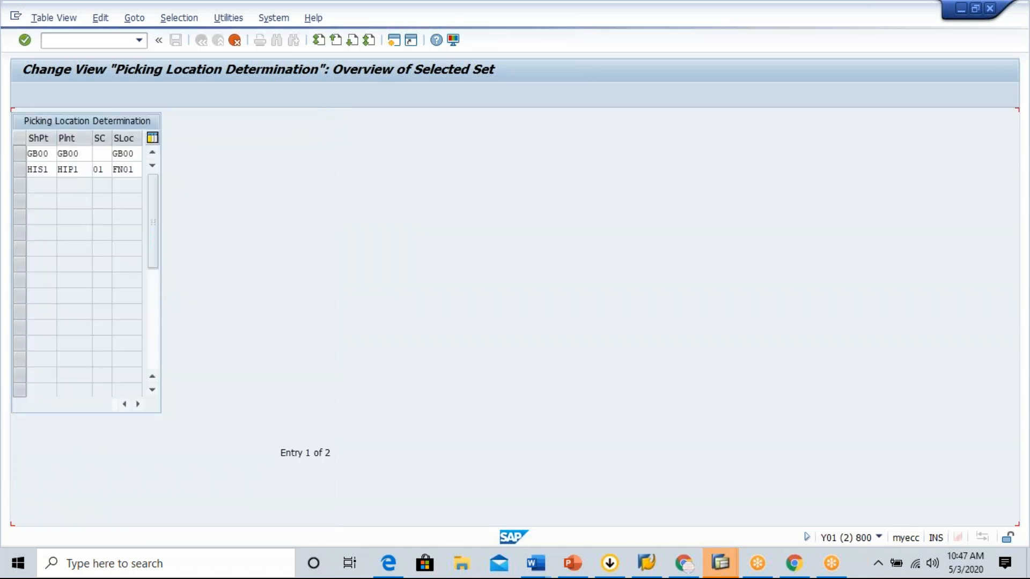
key(Return)
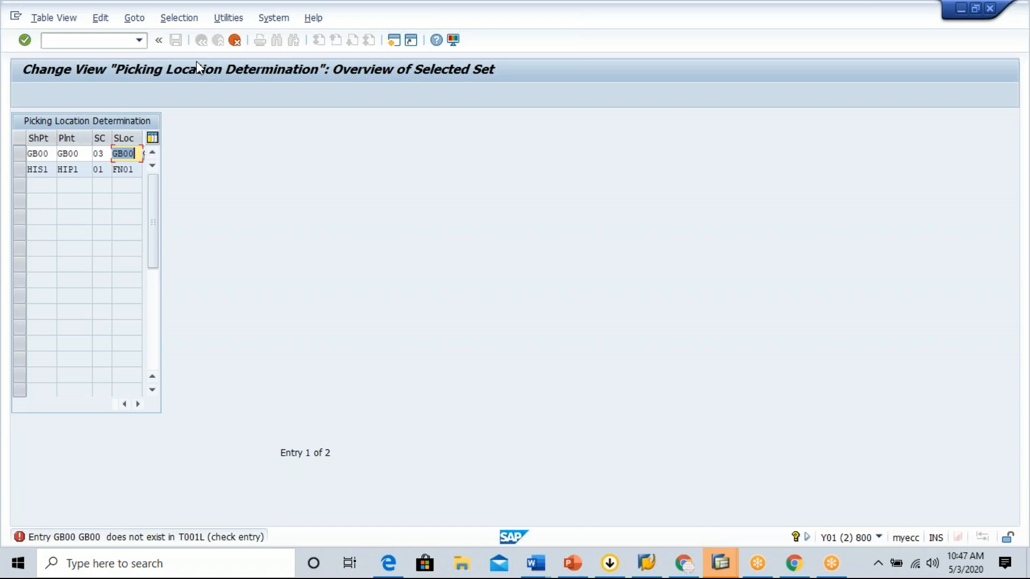
Step: Recheck the entry's storage location and search for the storage locations available for plant GB00
click(135, 155)
key(Return)
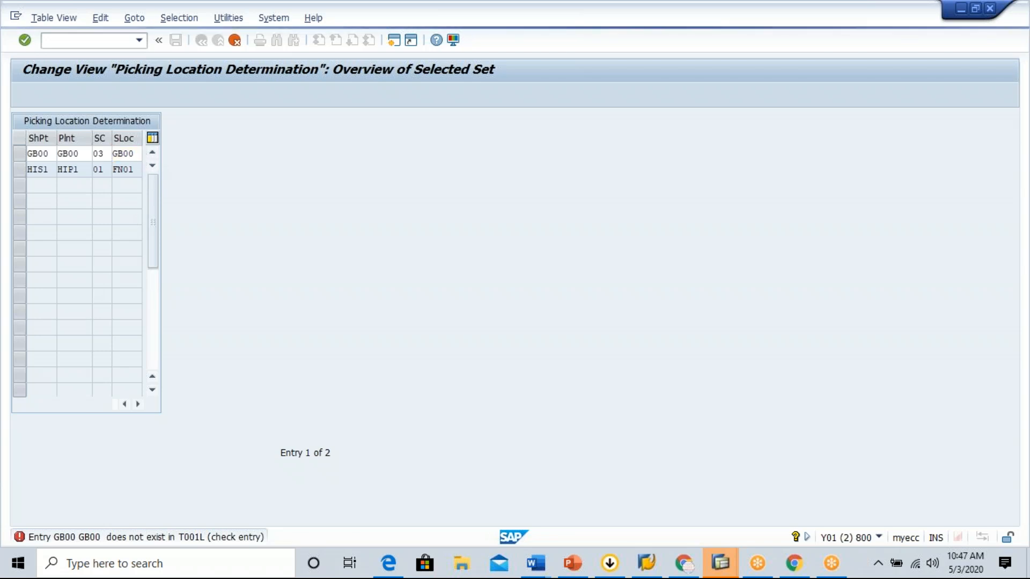
key(F4)
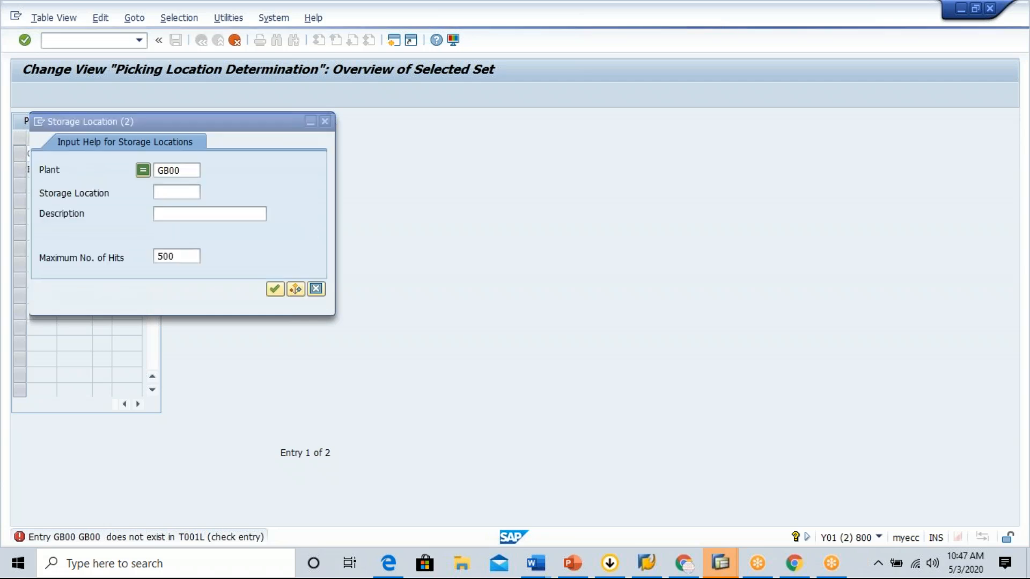
click(274, 292)
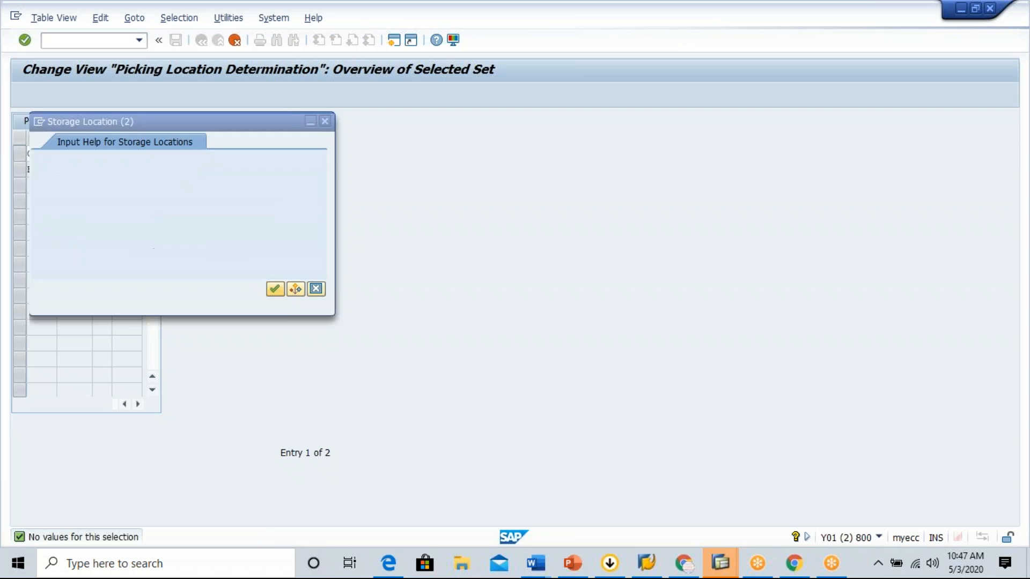
click(326, 121)
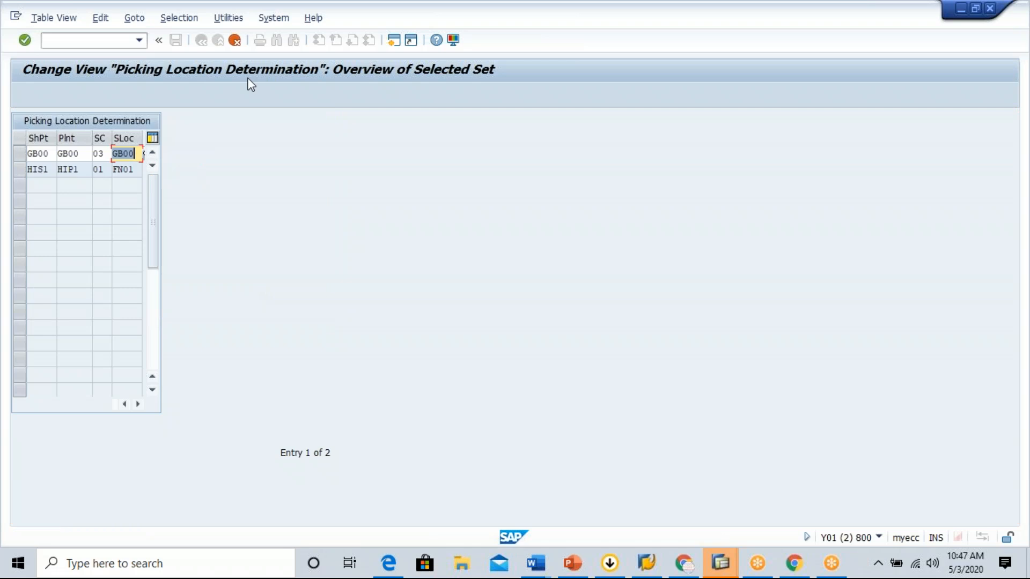
Step: Start a new session and open the SAP Reference IMG through transaction SPRO
click(393, 41)
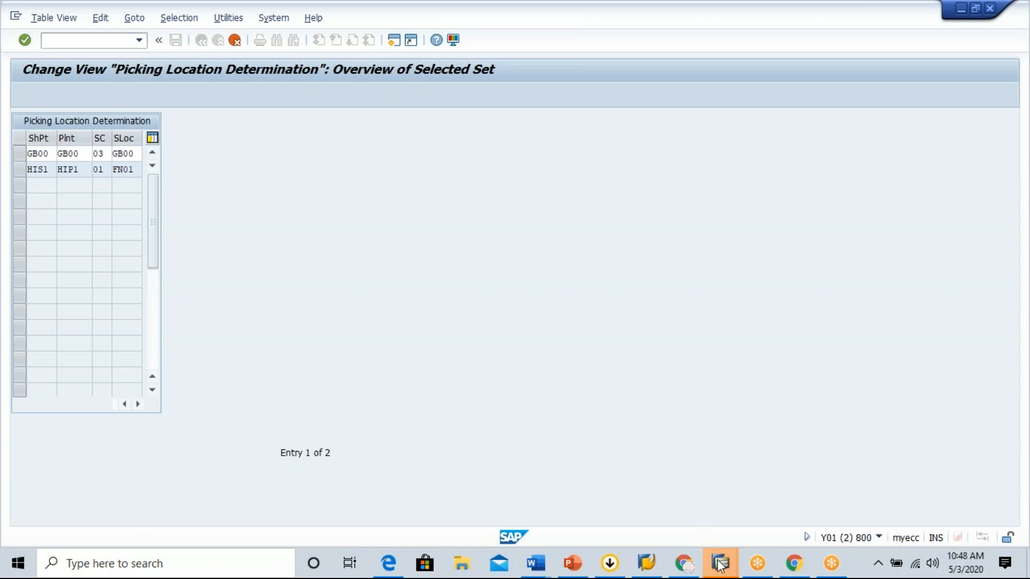
mouse_move(720, 560)
click(751, 499)
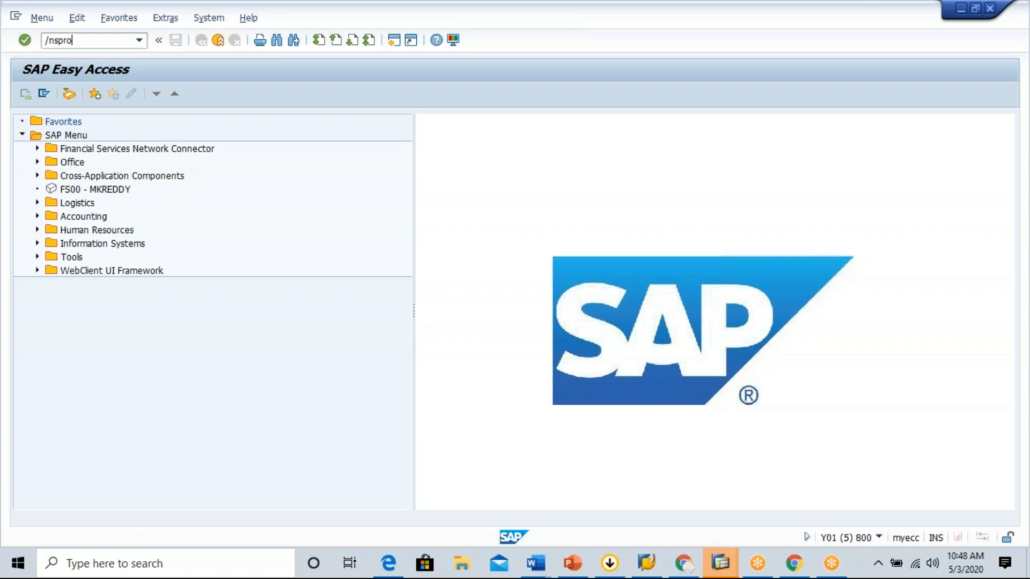
key(Return)
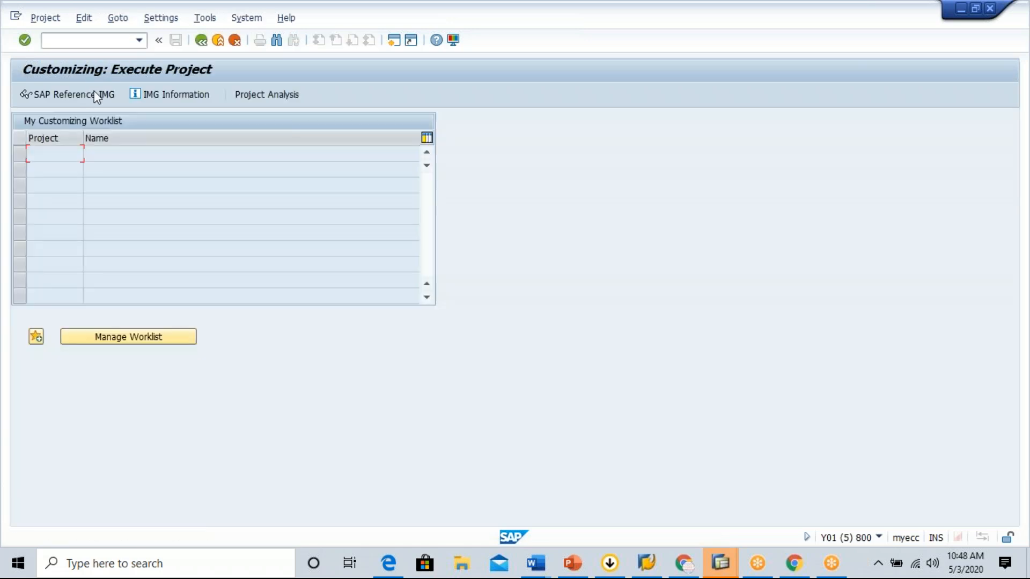
click(89, 98)
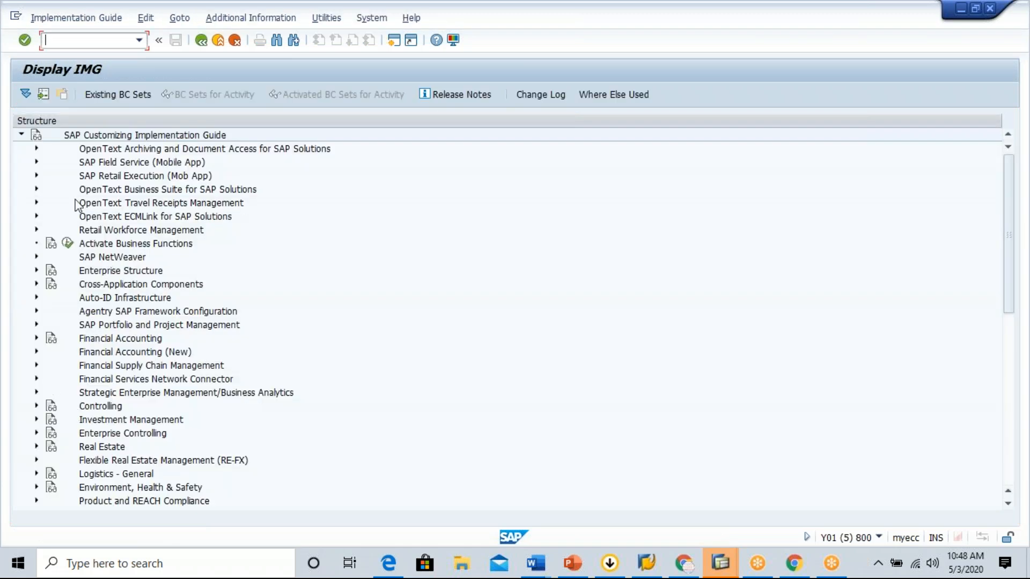
Step: Open the Define Location activity under Enterprise Structure, Definition, Logistics - General
click(35, 270)
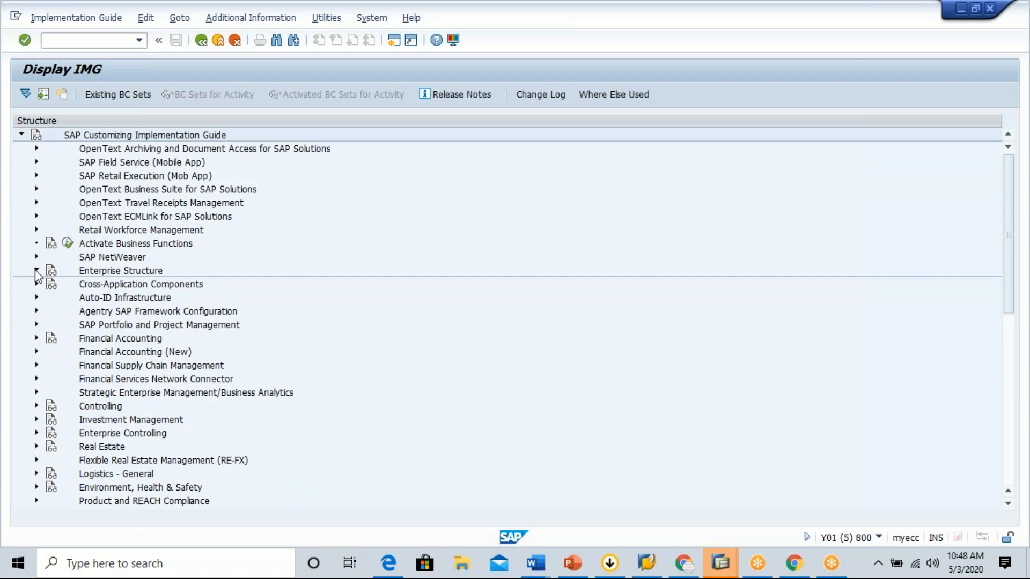
click(52, 298)
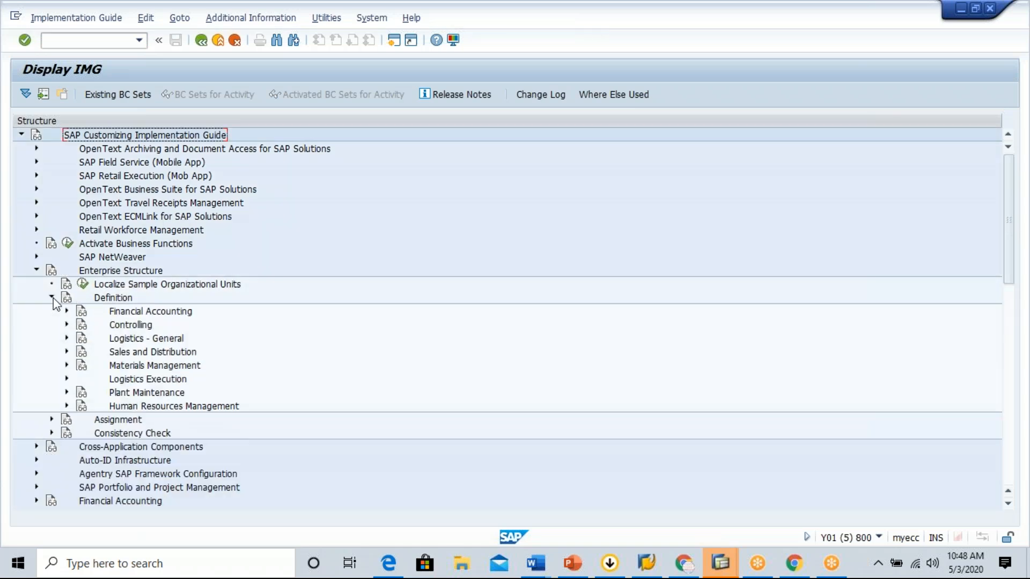
click(68, 338)
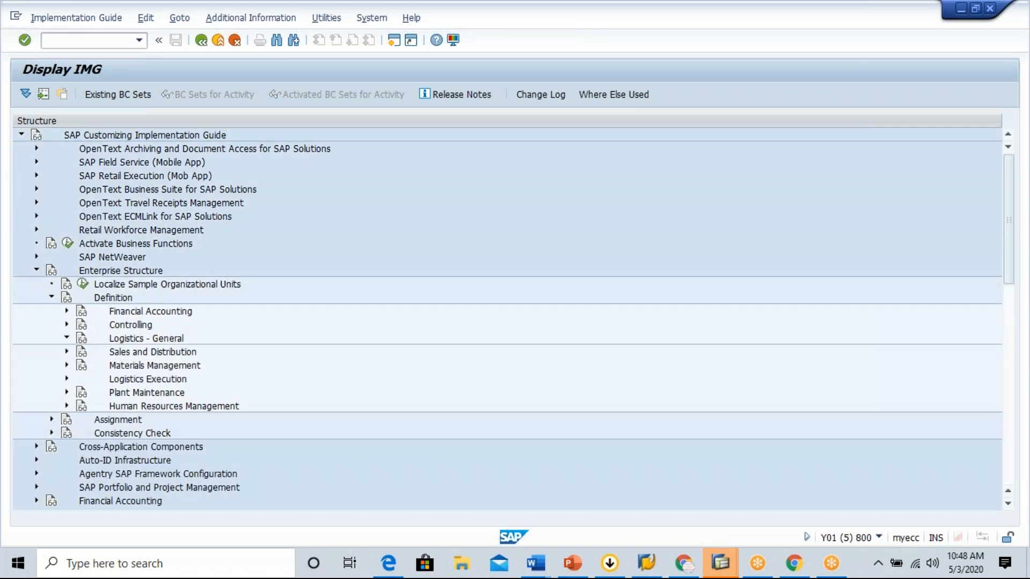
click(152, 382)
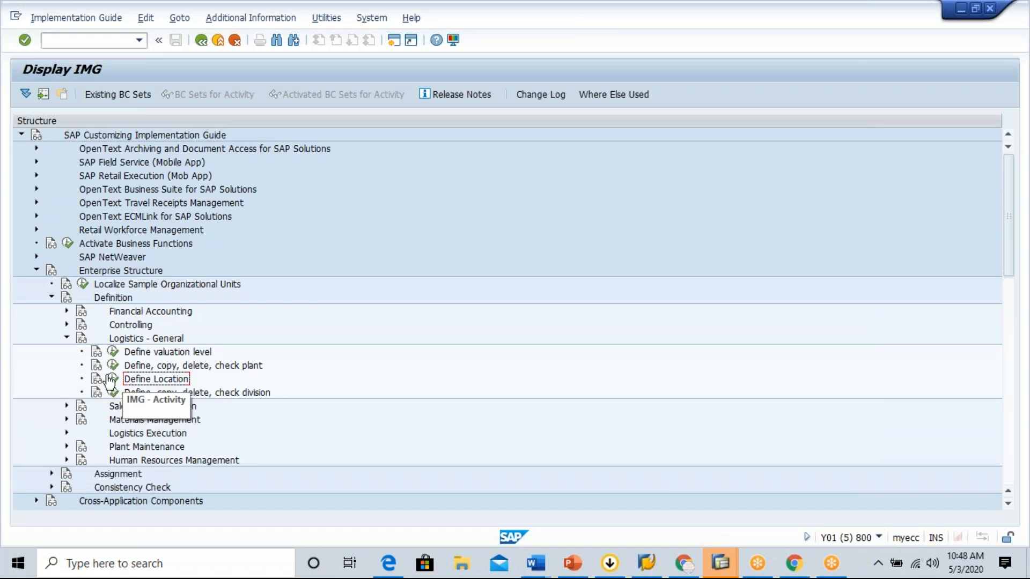
click(113, 379)
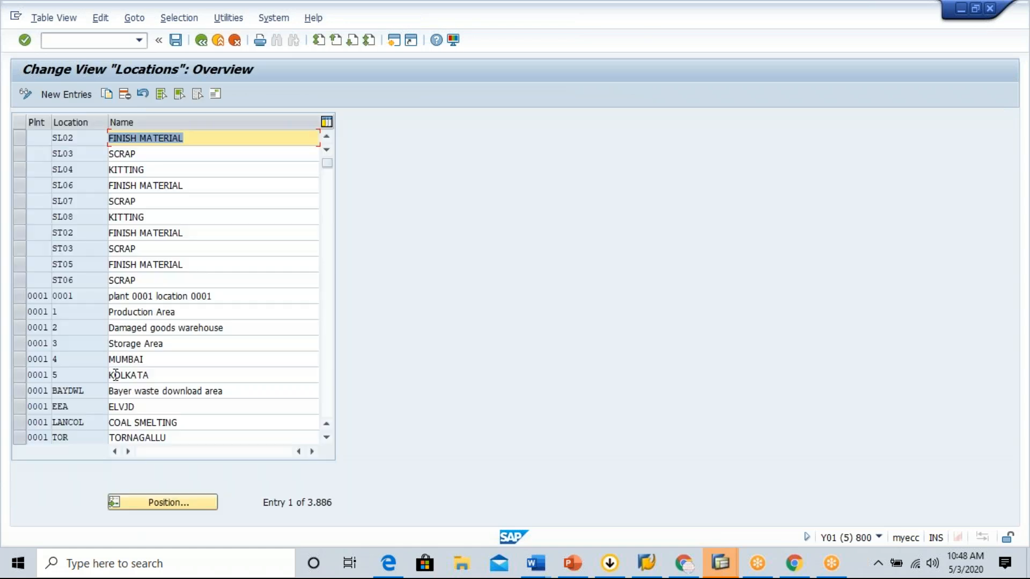
Step: Position the locations list at plant GB00, check its location entry and return to the IMG structure
click(173, 507)
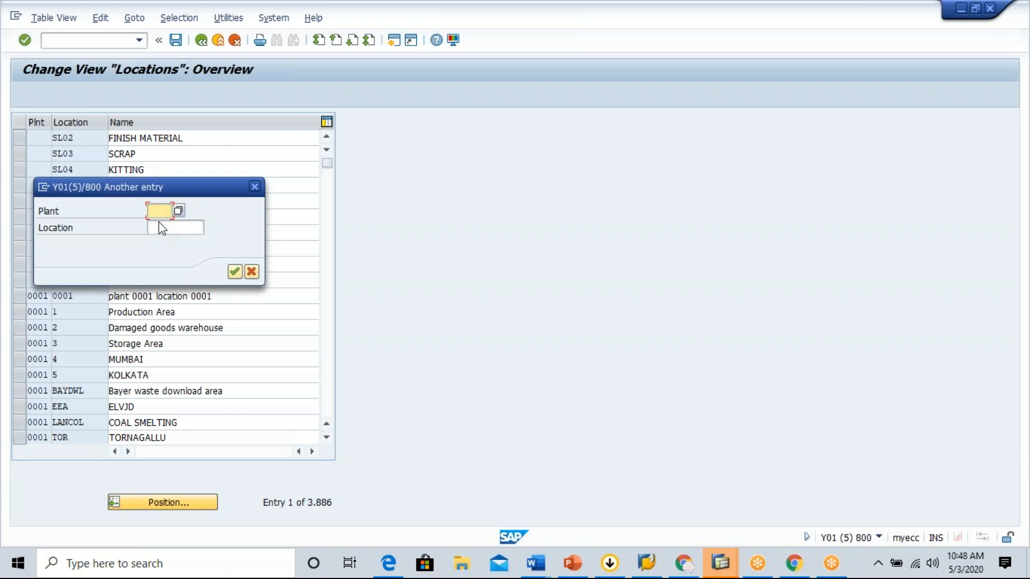
click(156, 211)
click(159, 225)
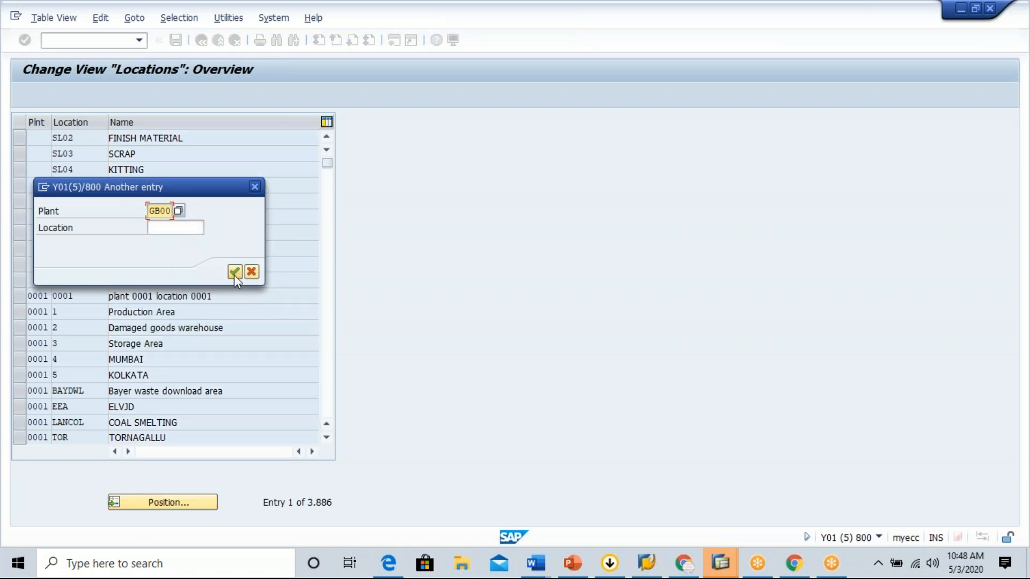
click(234, 270)
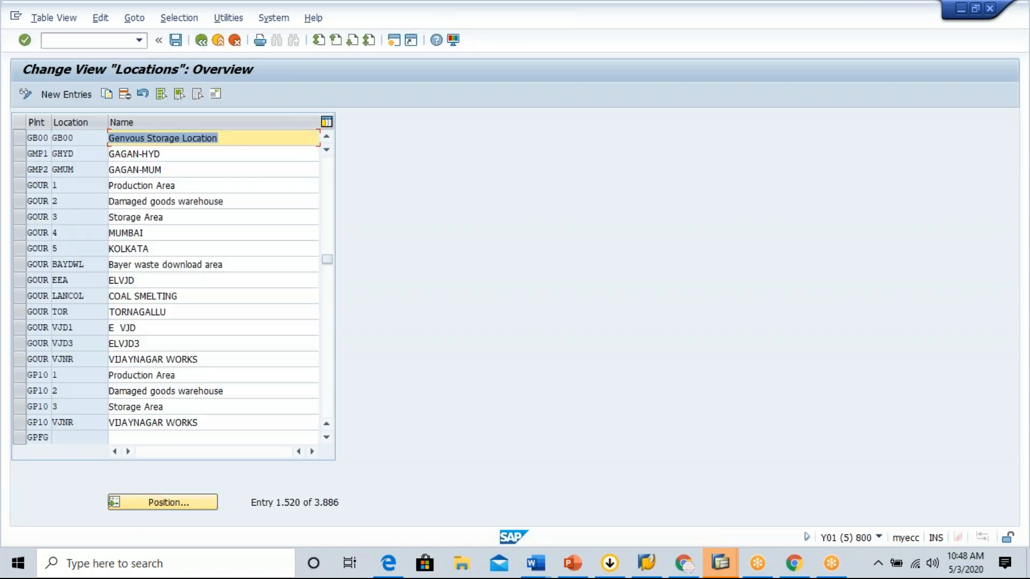
click(84, 144)
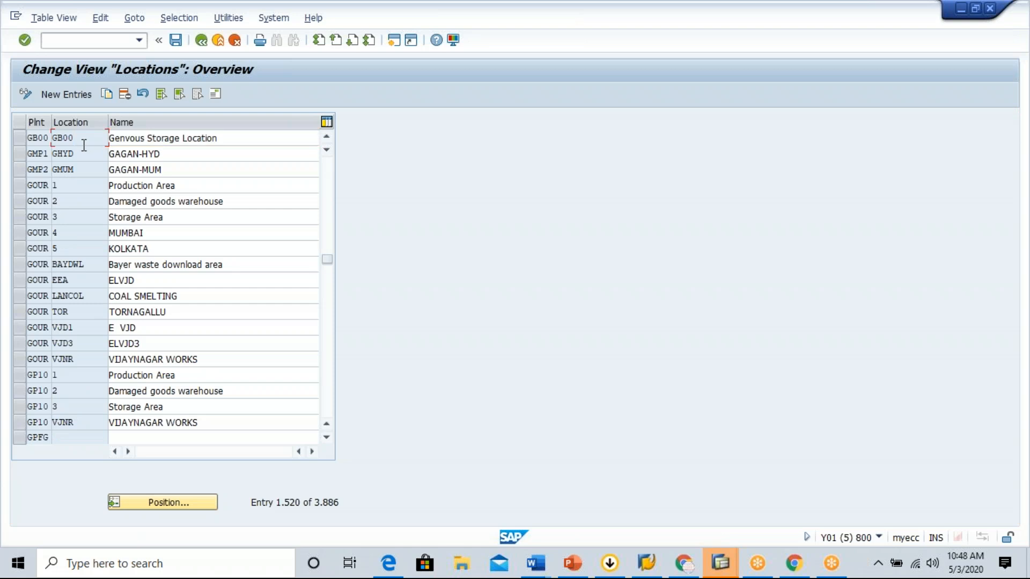
click(203, 46)
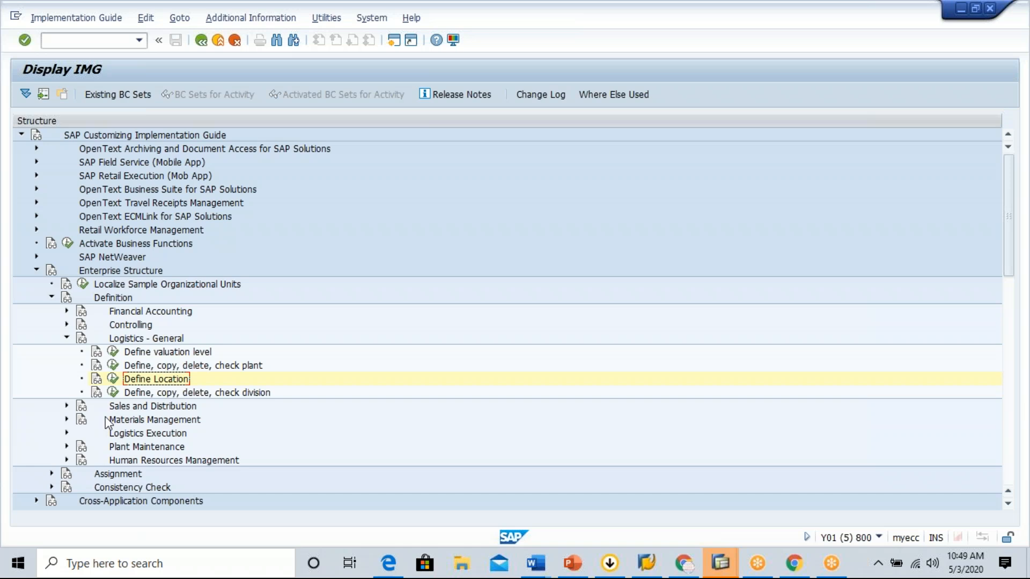
Step: Examine the Enterprise Structure assignment activities under Logistics - General and Logistics Execution
scroll(242, 414, down, 1)
scroll(242, 414, down, 3)
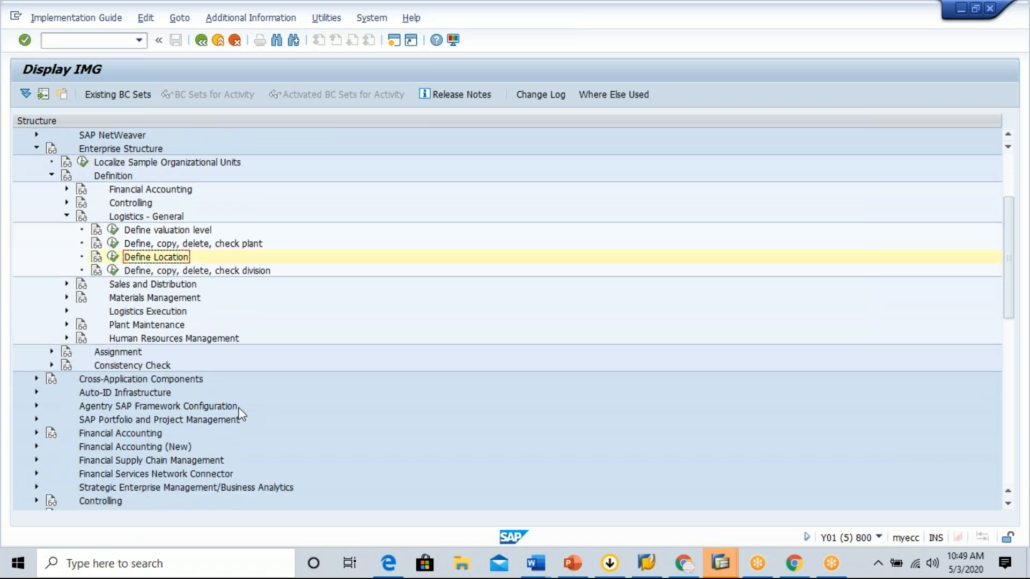
click(52, 352)
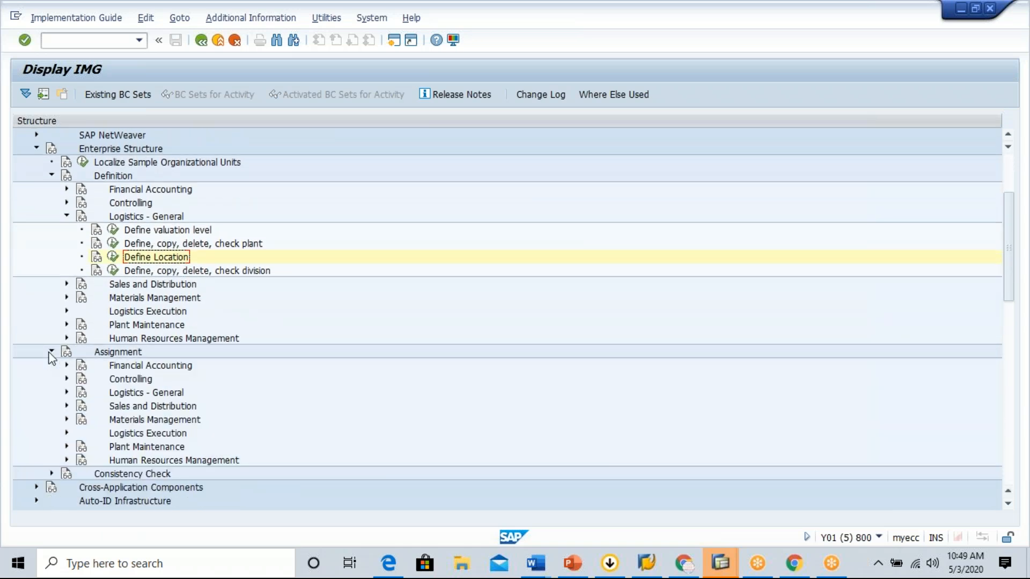
click(66, 392)
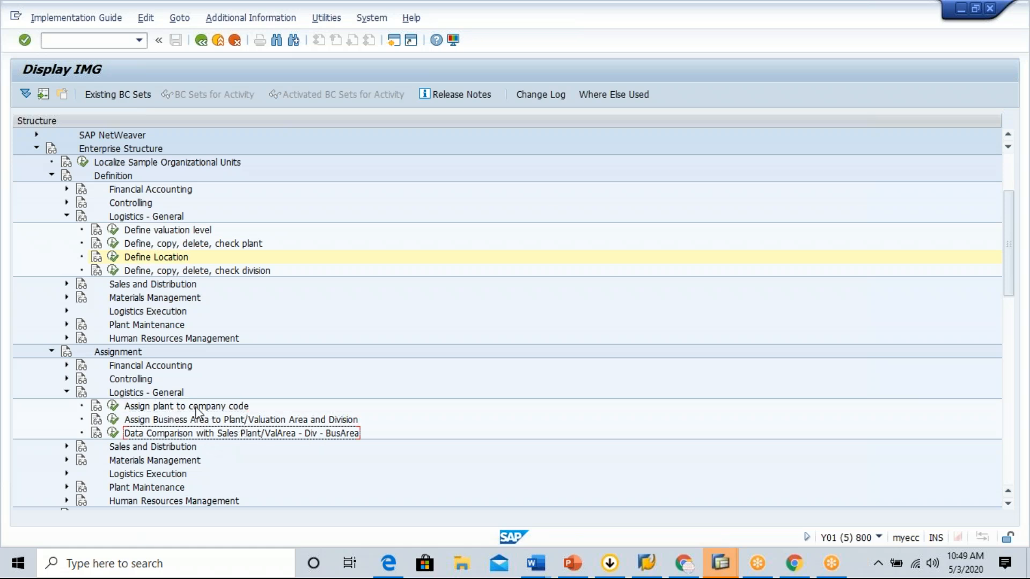
scroll(336, 339, down, 2)
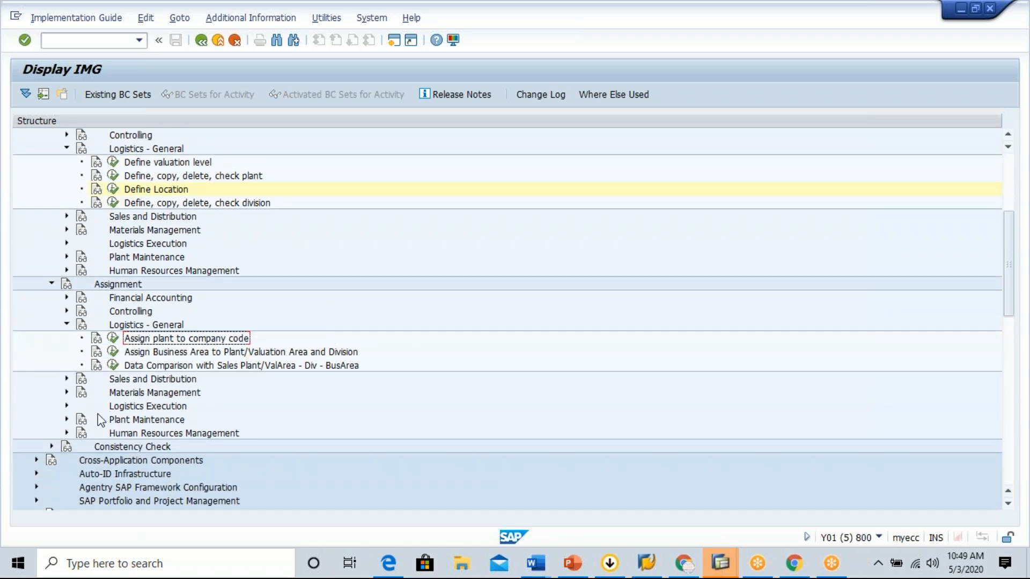
click(67, 406)
click(233, 424)
click(203, 450)
double_click(202, 451)
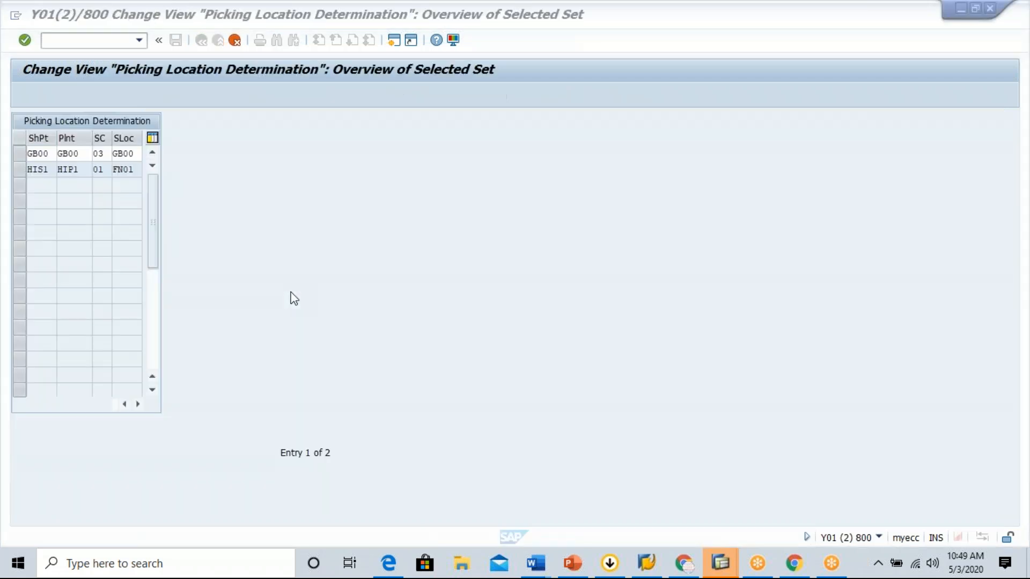
Step: Discard the pending picking location entries in the other session and reopen the Assign Picking Locations activity
click(234, 40)
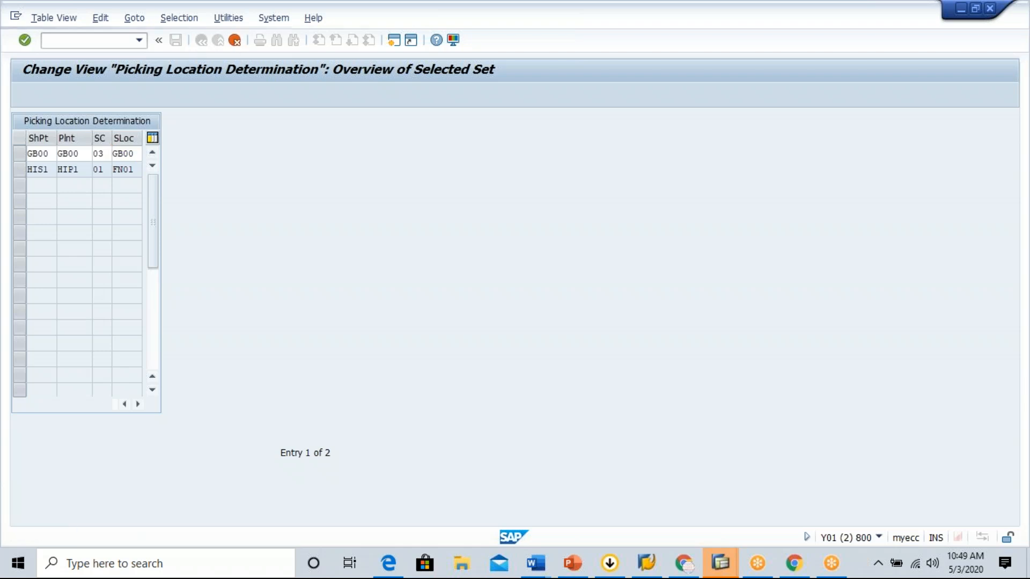
click(234, 40)
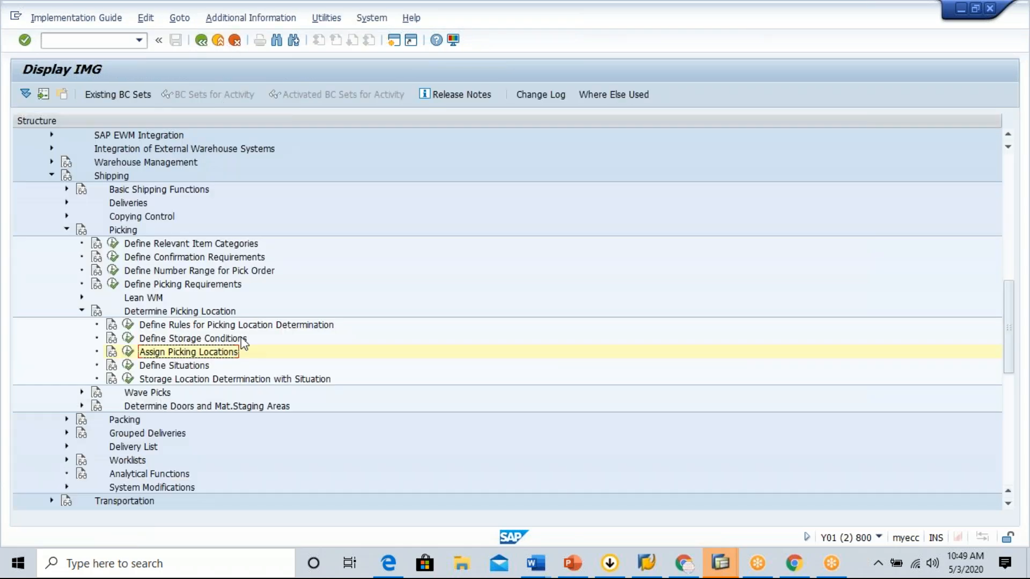
double_click(248, 330)
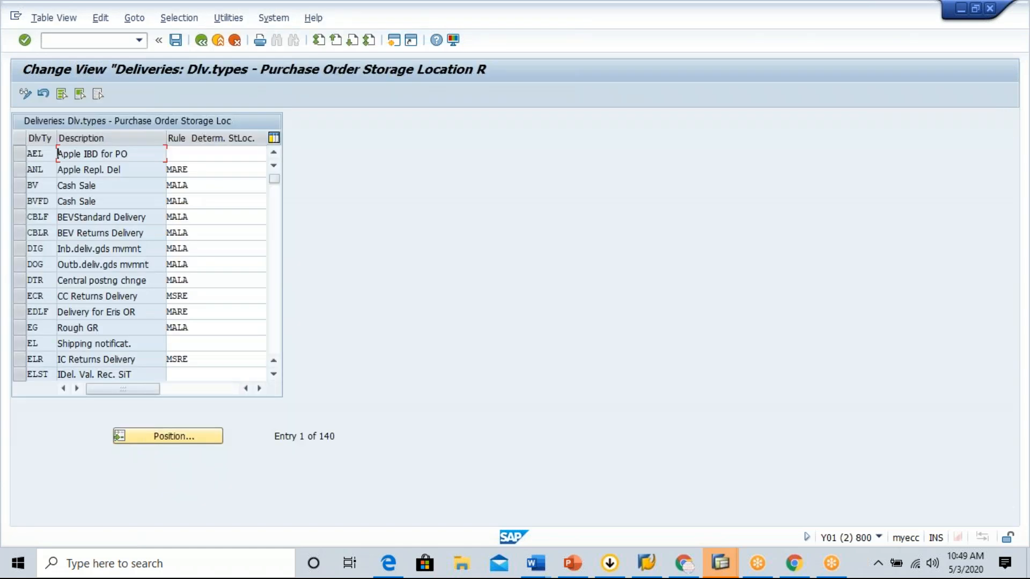
click(201, 40)
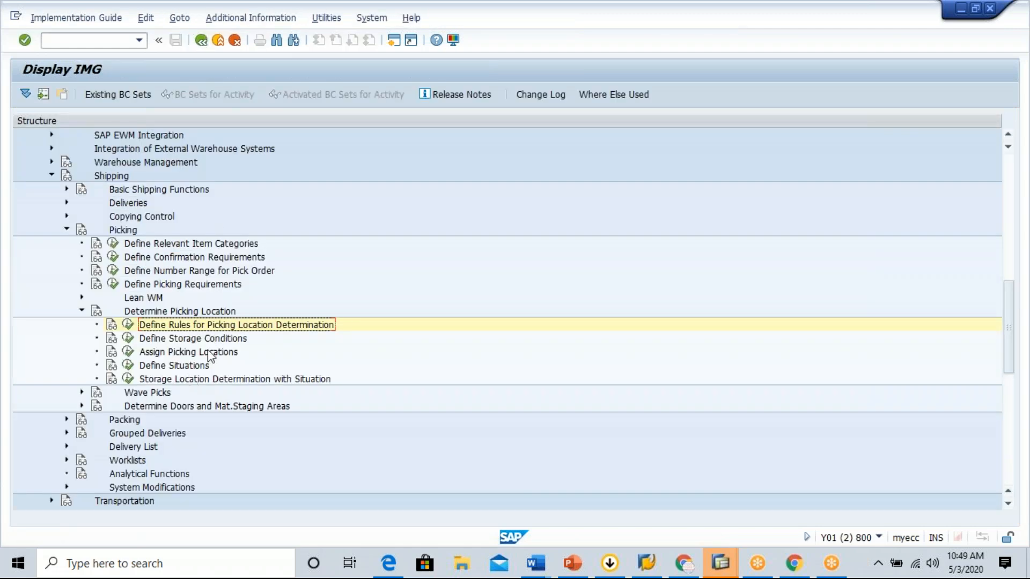
click(207, 354)
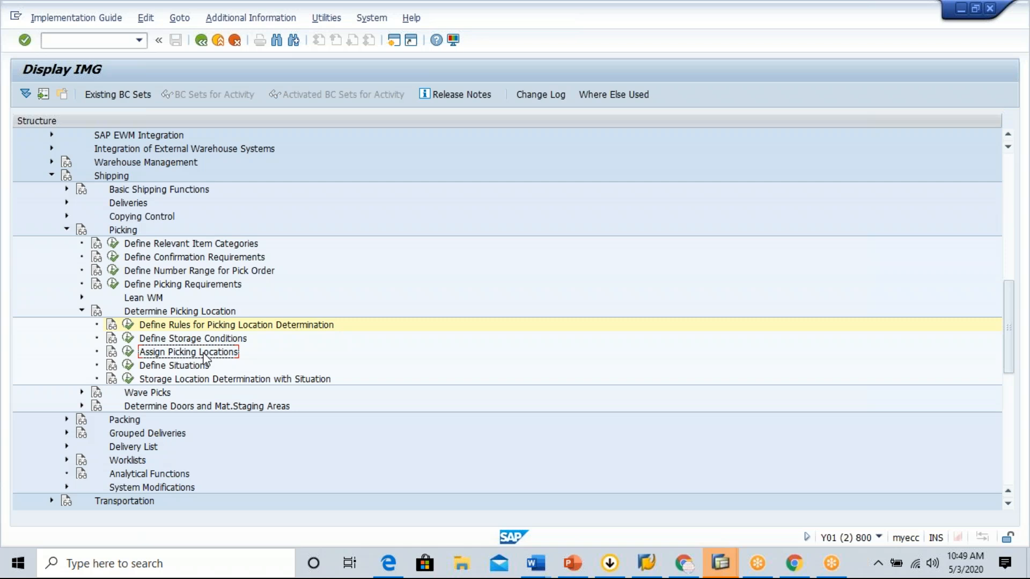
click(129, 354)
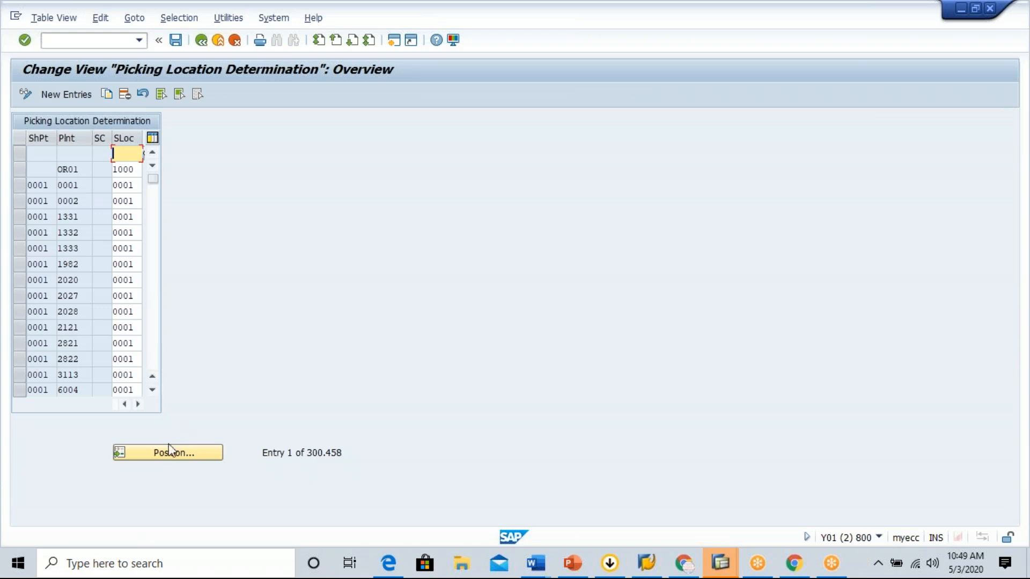
Step: Copy the picking location entry for shipping point 0001 and plant 0001, changing both shipping point and plant to GB00
click(20, 186)
click(107, 94)
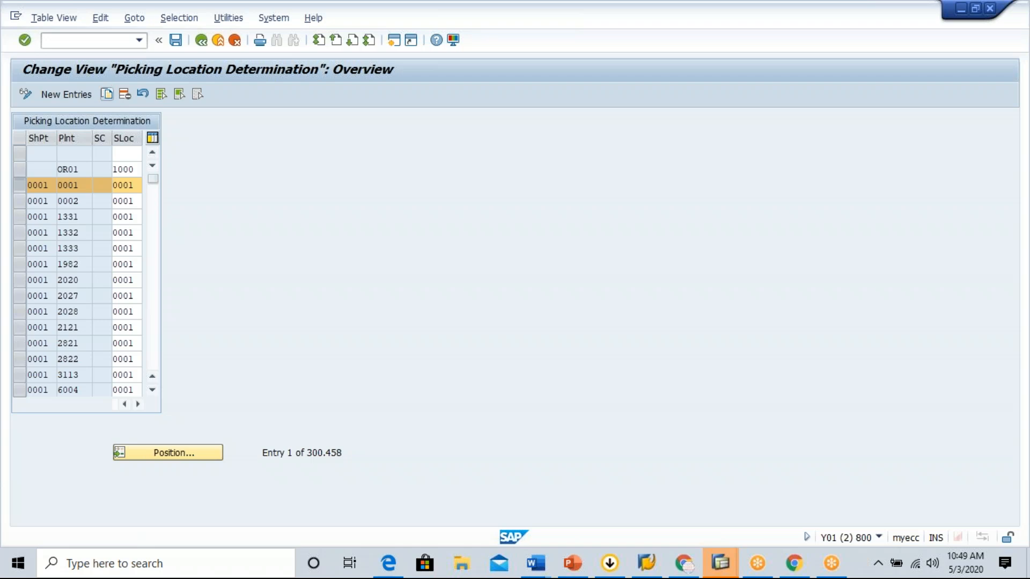
key(BackSpace)
click(40, 169)
key(Tab)
key(BackSpace)
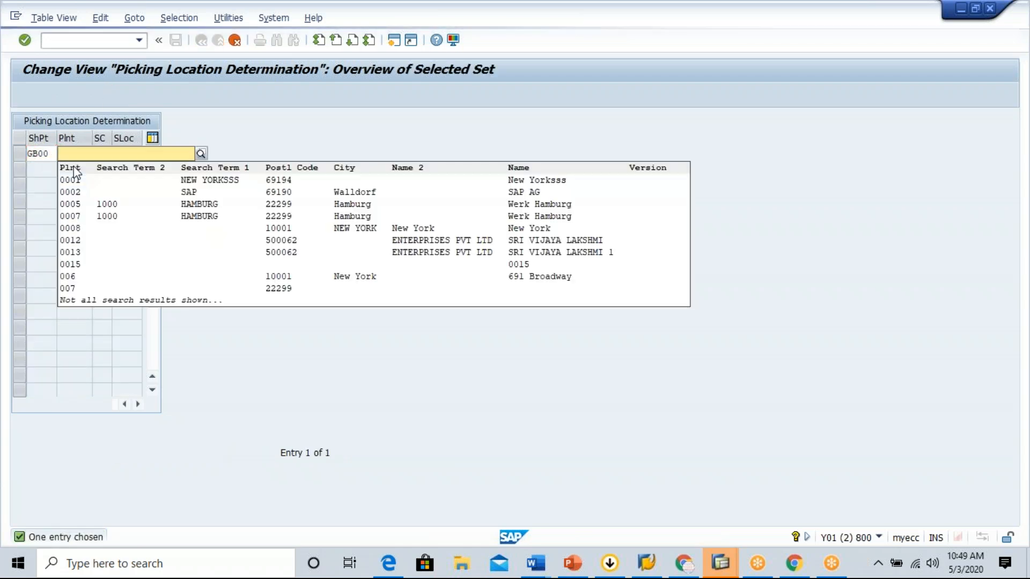
key(BackSpace)
click(70, 181)
Step: Try to set the copied entry's storage location to GB00, validate it and read the detailed help for the system message
key(Tab)
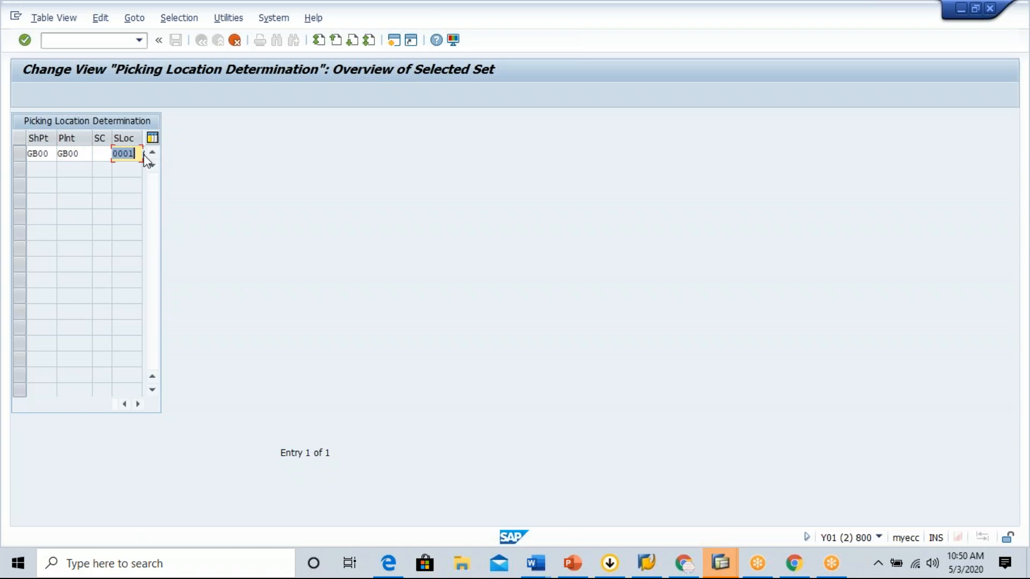
text(GB00)
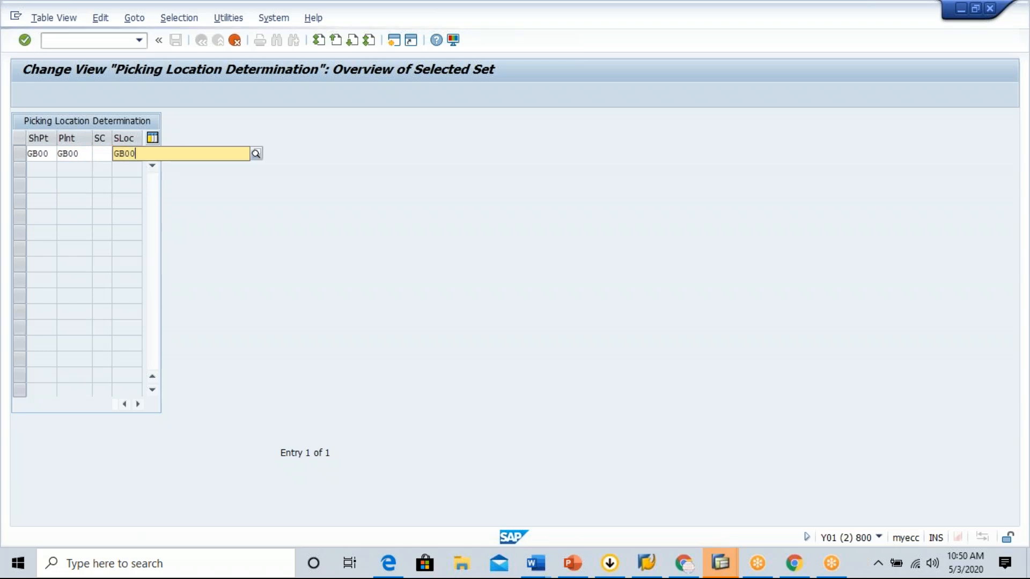
key(Return)
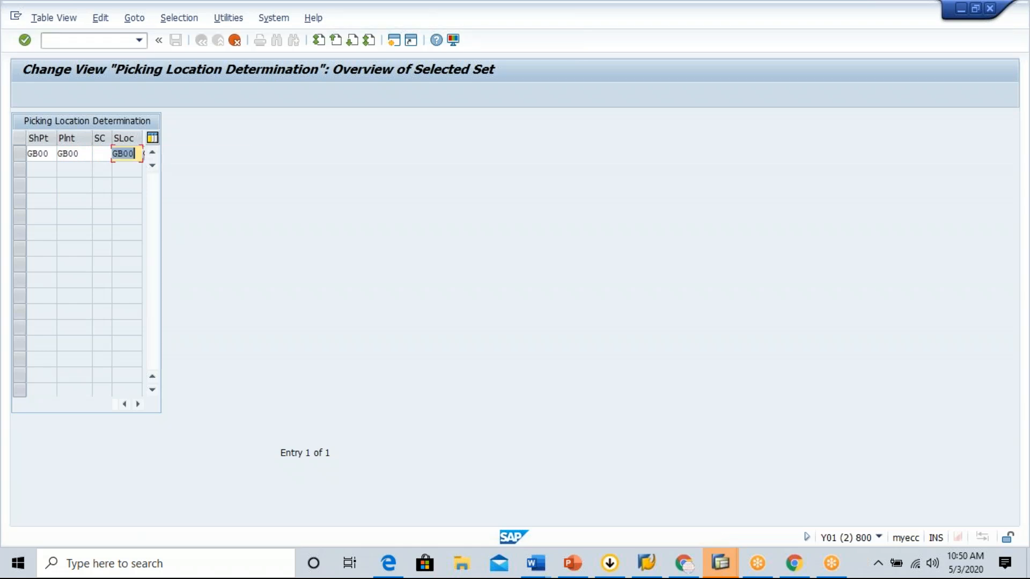
key(Return)
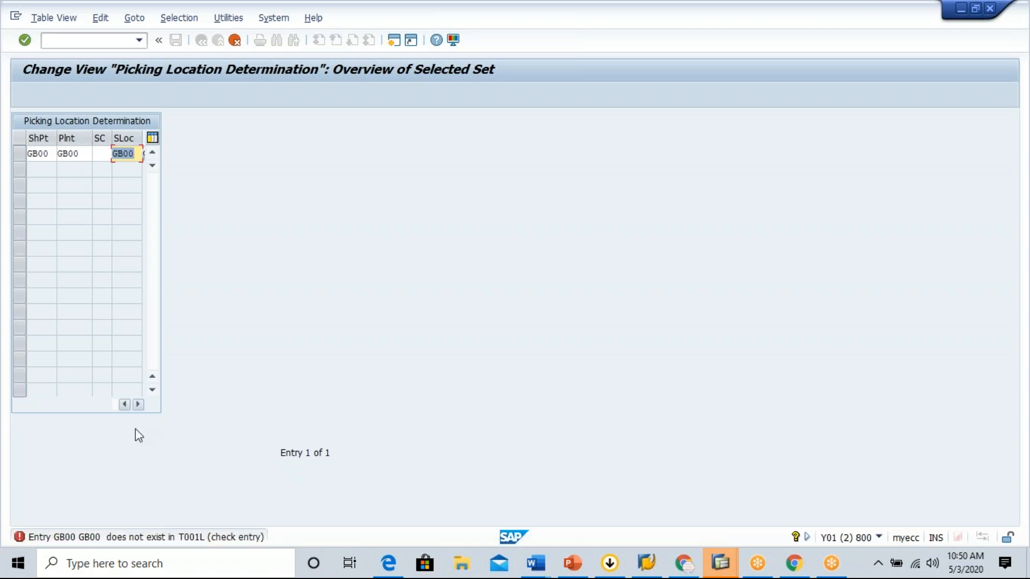
click(143, 539)
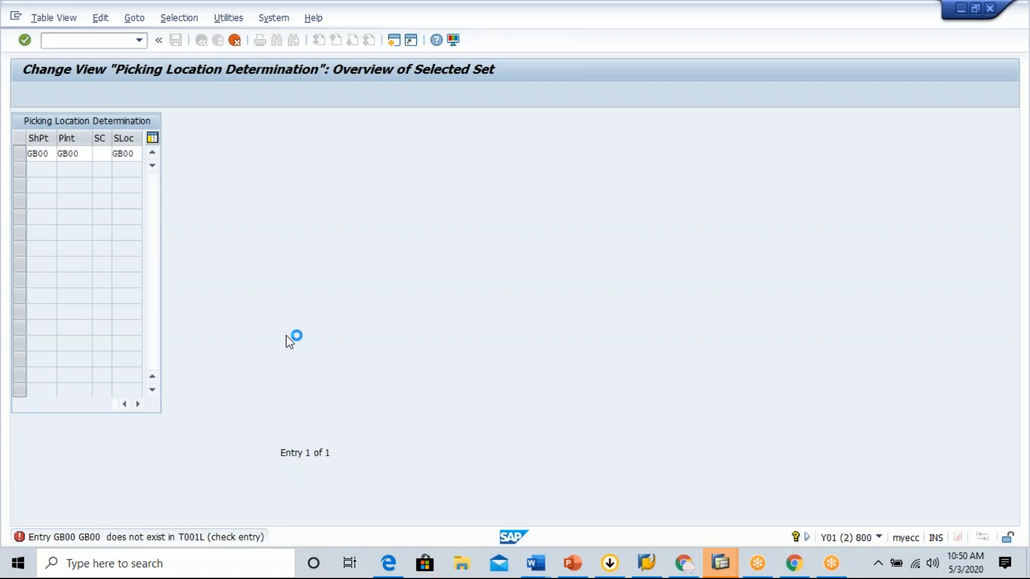
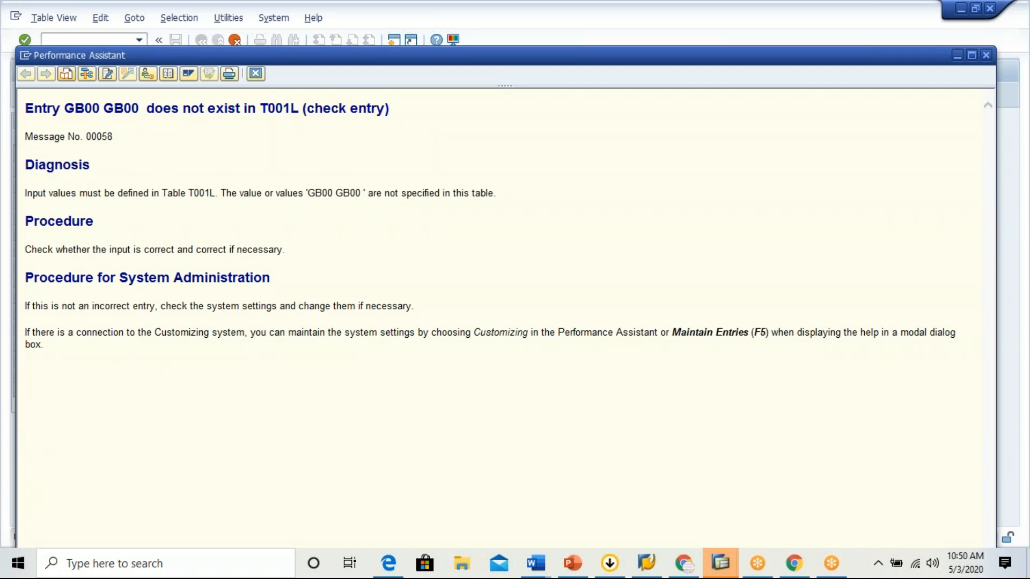
key(Escape)
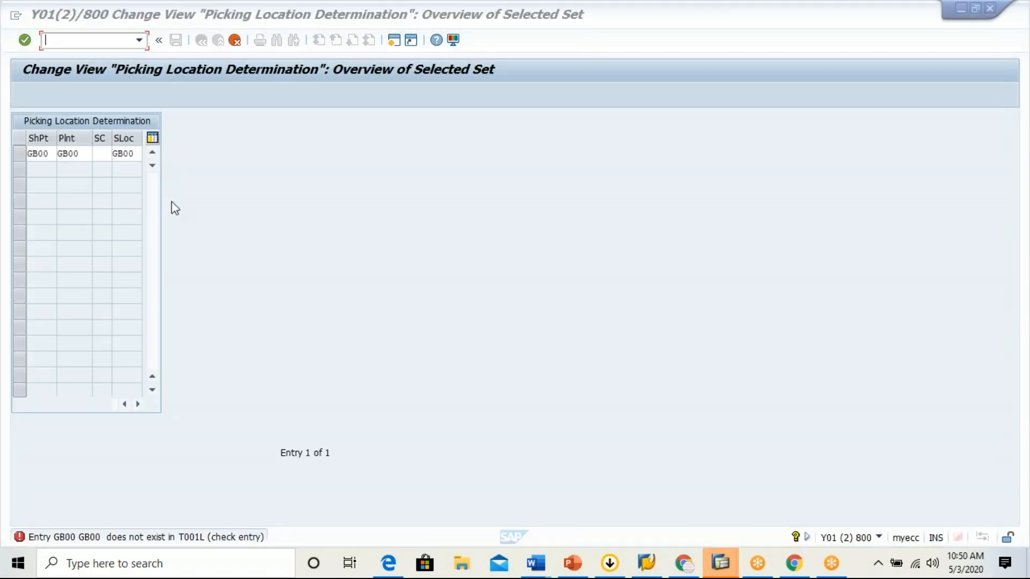
Step: Switch to the Enterprise Structure customizing session, open Define Location and position the list at plant GB00's entry
key(alt+Tab)
key(alt+Tab)
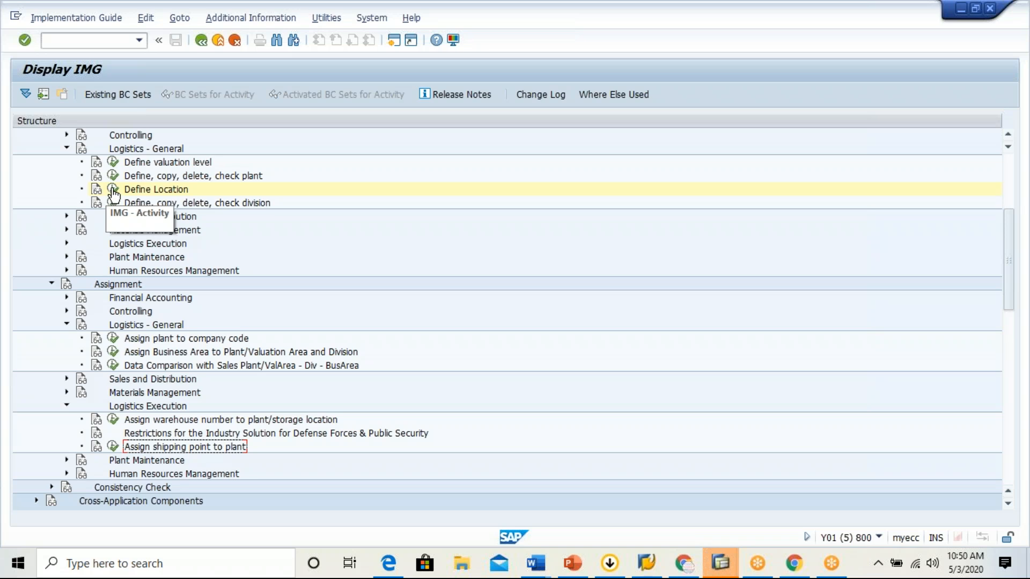
click(113, 190)
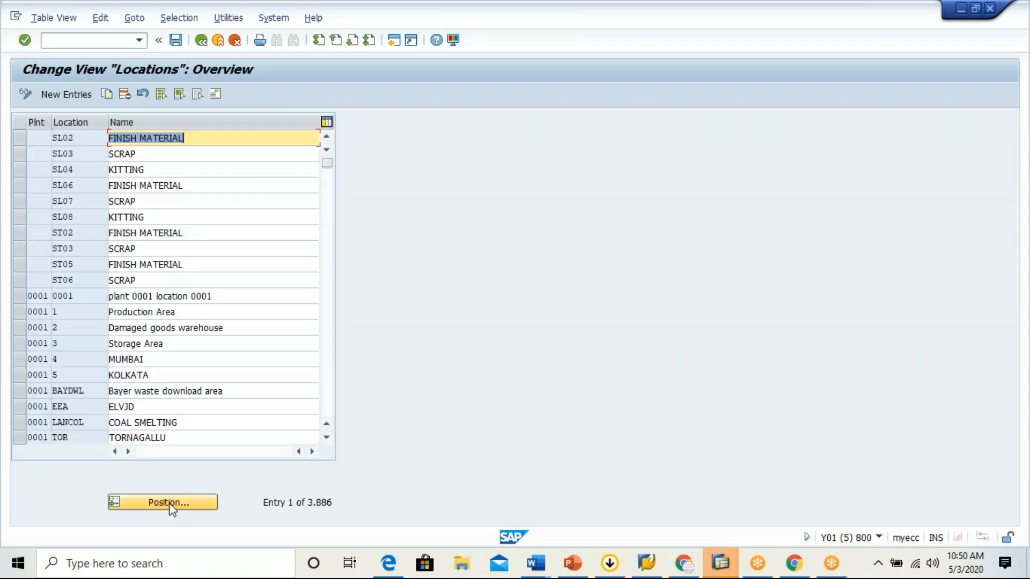
click(171, 505)
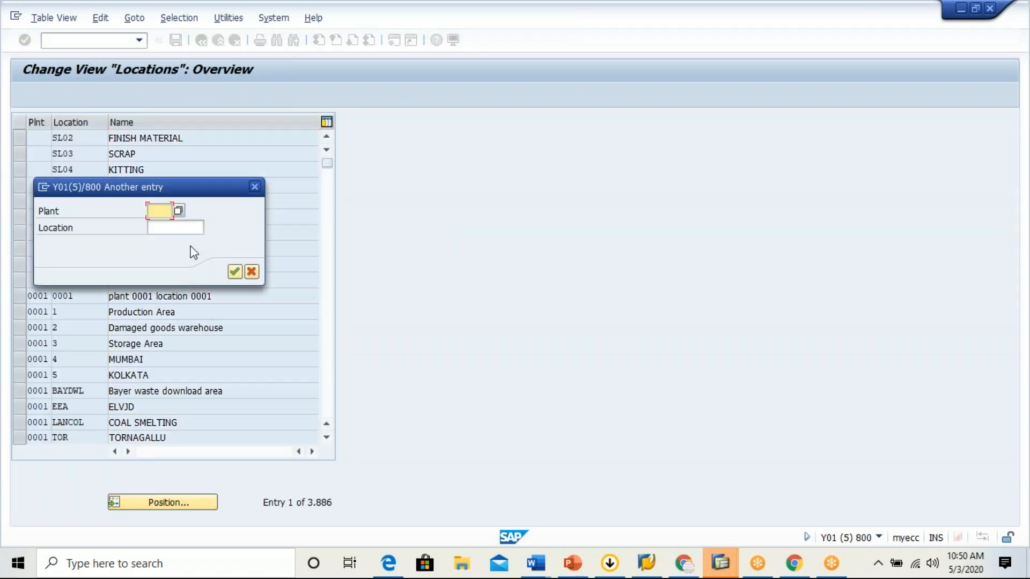
click(161, 212)
click(162, 224)
click(235, 272)
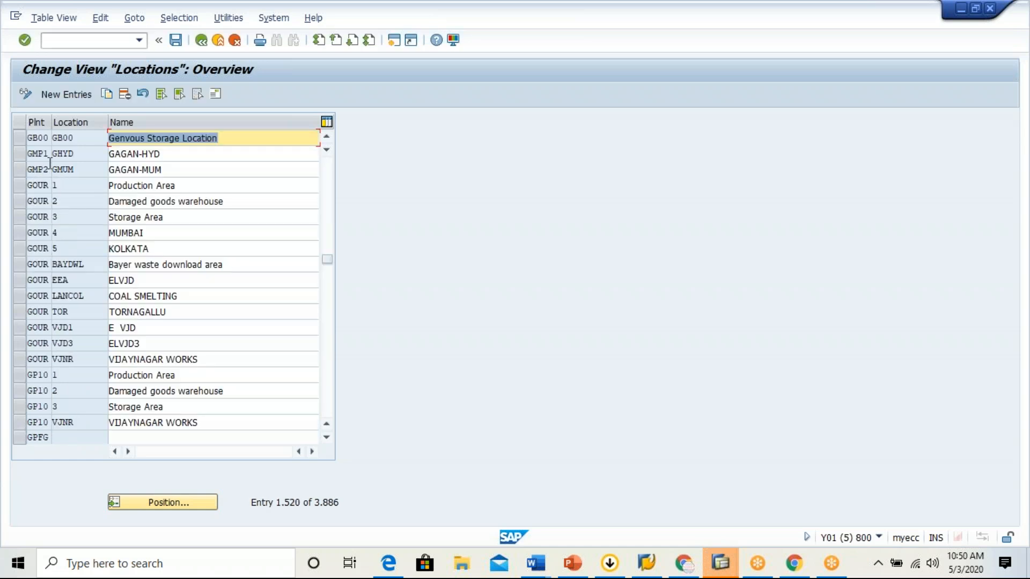
Step: Delete the location entry GB00 for plant GB00 and save the deletion under the proposed customizing request
click(25, 141)
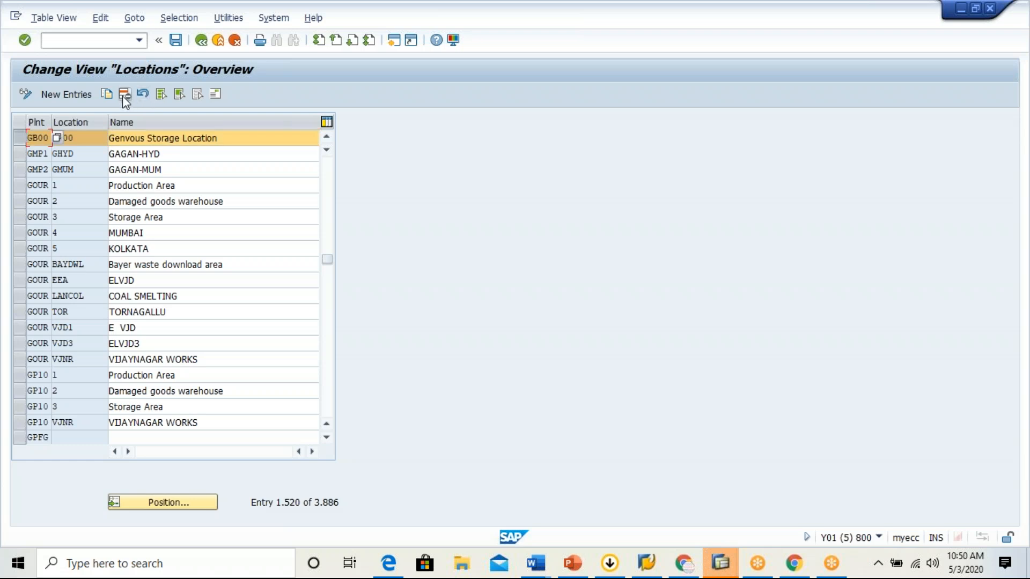
click(124, 94)
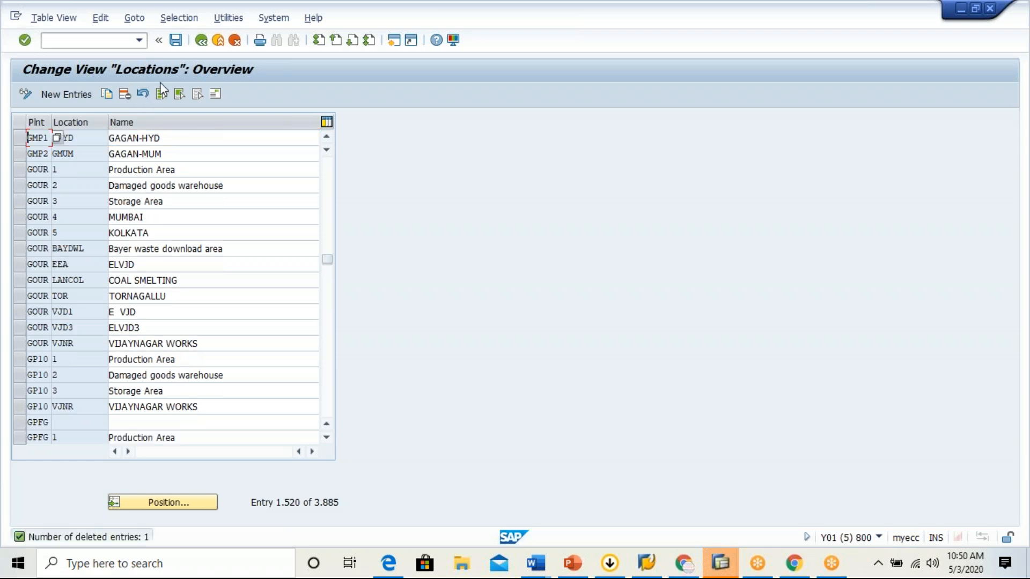
click(176, 39)
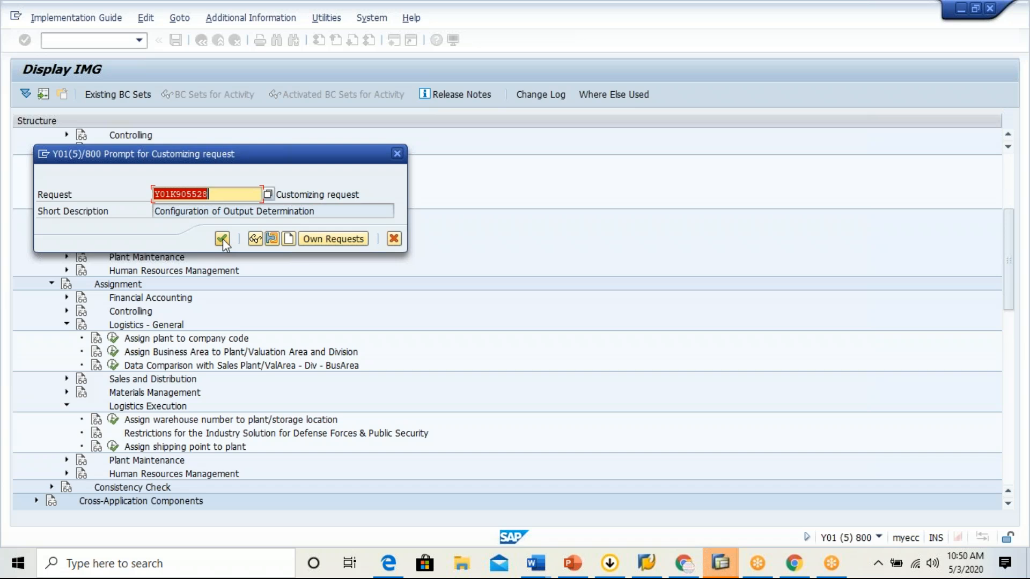
click(223, 239)
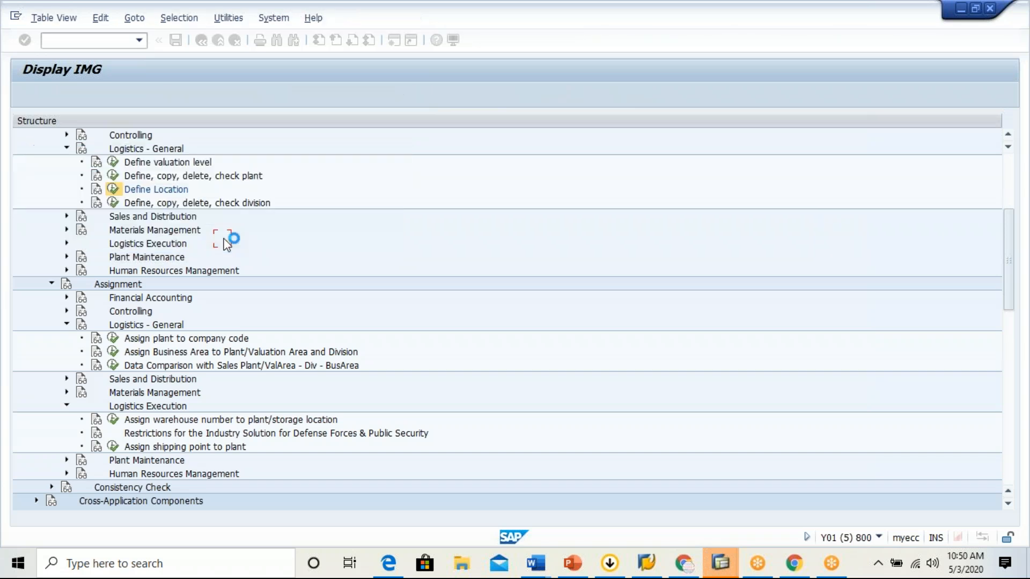
Step: Create a new location entry with plant GB00 and location GB00
click(66, 94)
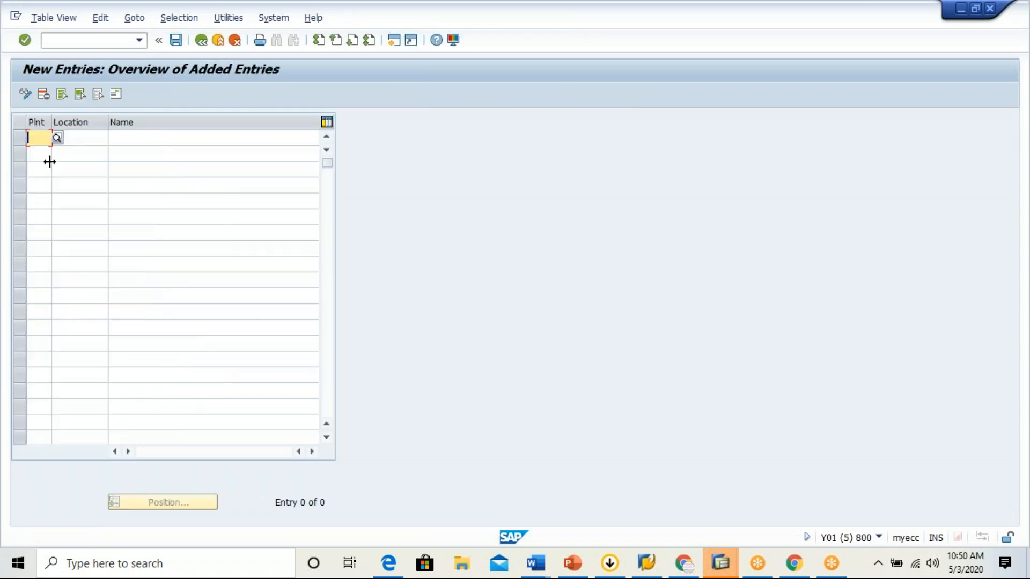
text(GB00)
key(Return)
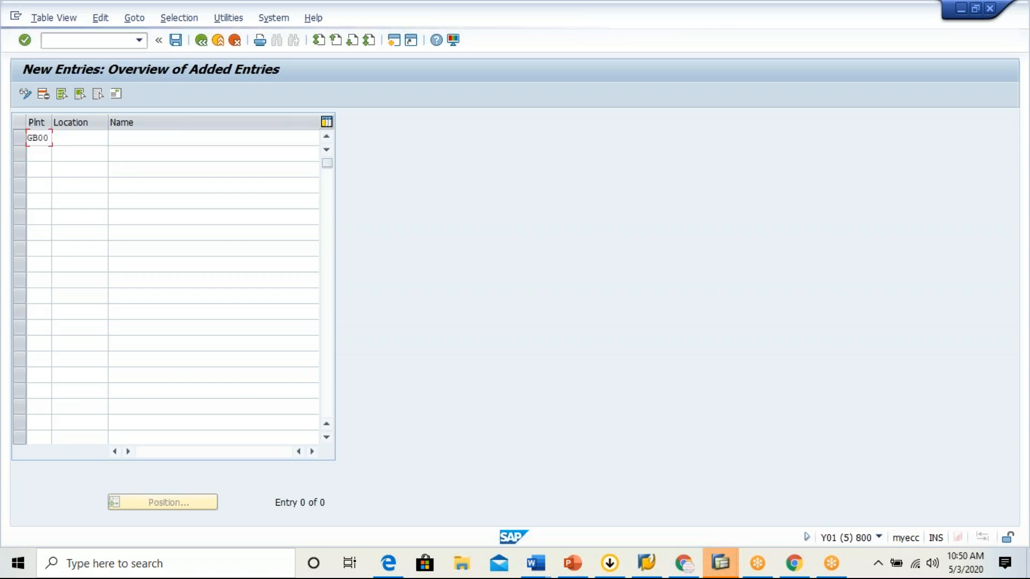
click(90, 137)
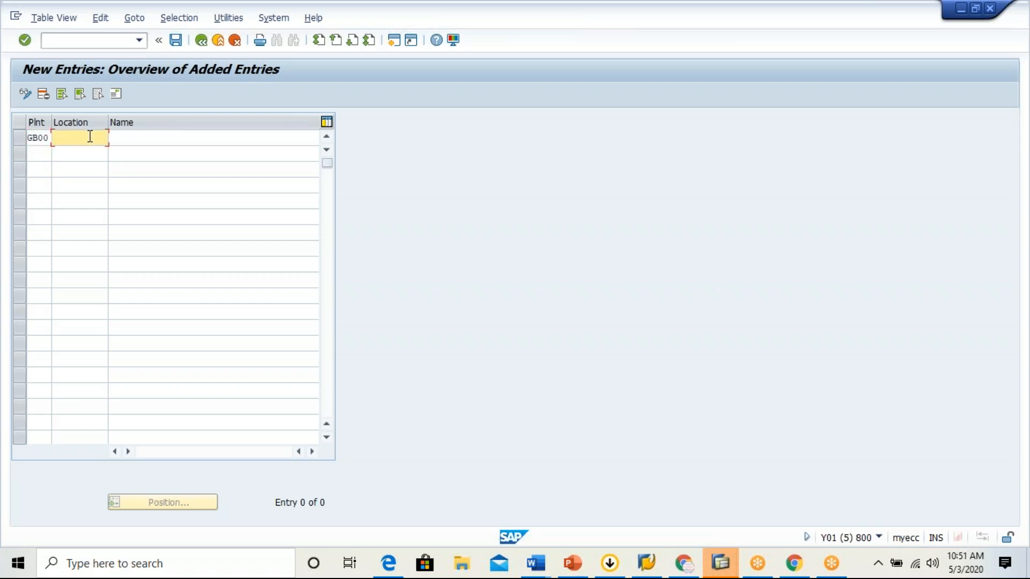
text(GB00)
key(Return)
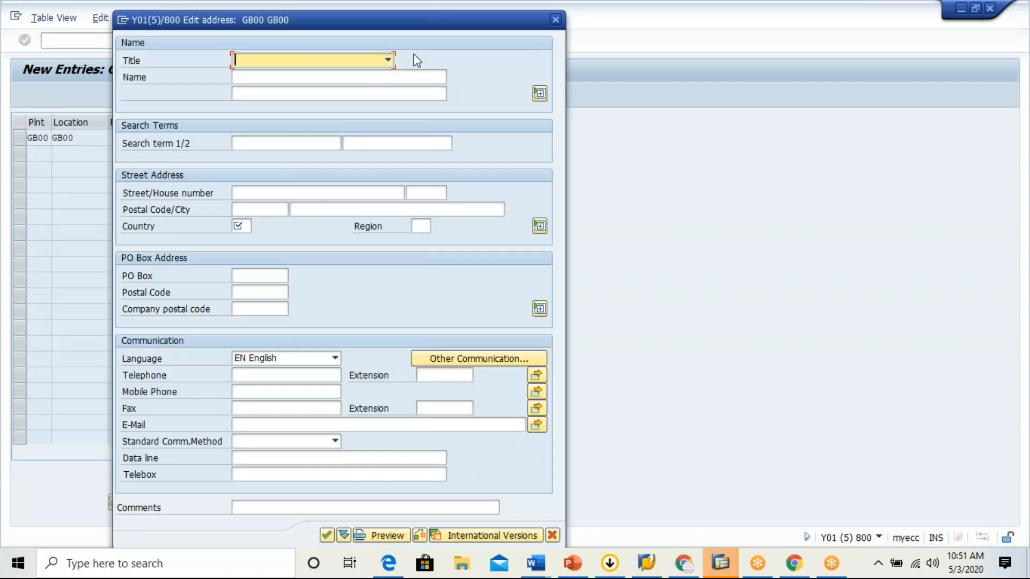
Step: Complete the new location's address with title Company, country US and region GA, and save the entry
click(389, 62)
click(276, 75)
click(244, 228)
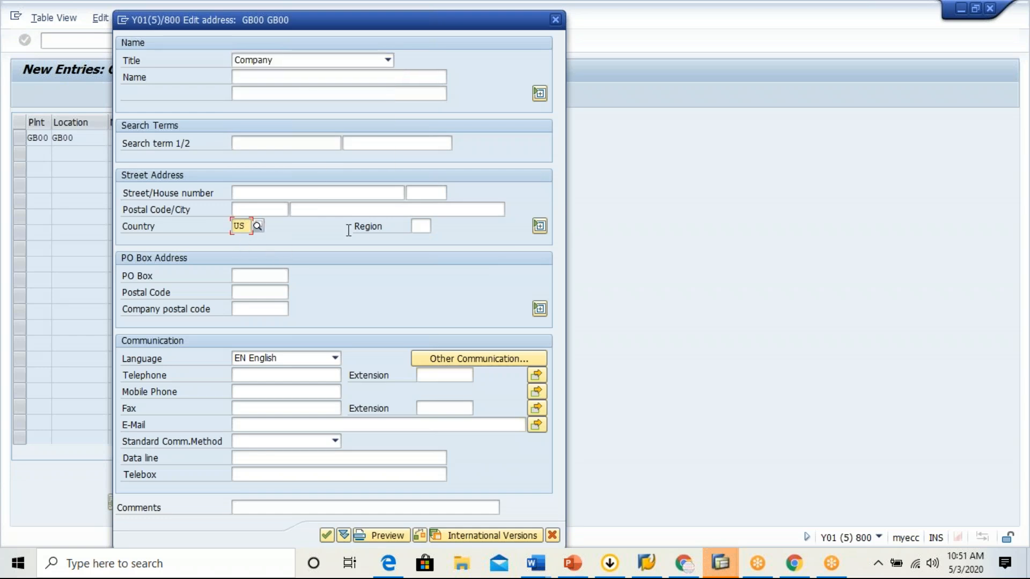
click(425, 226)
click(421, 240)
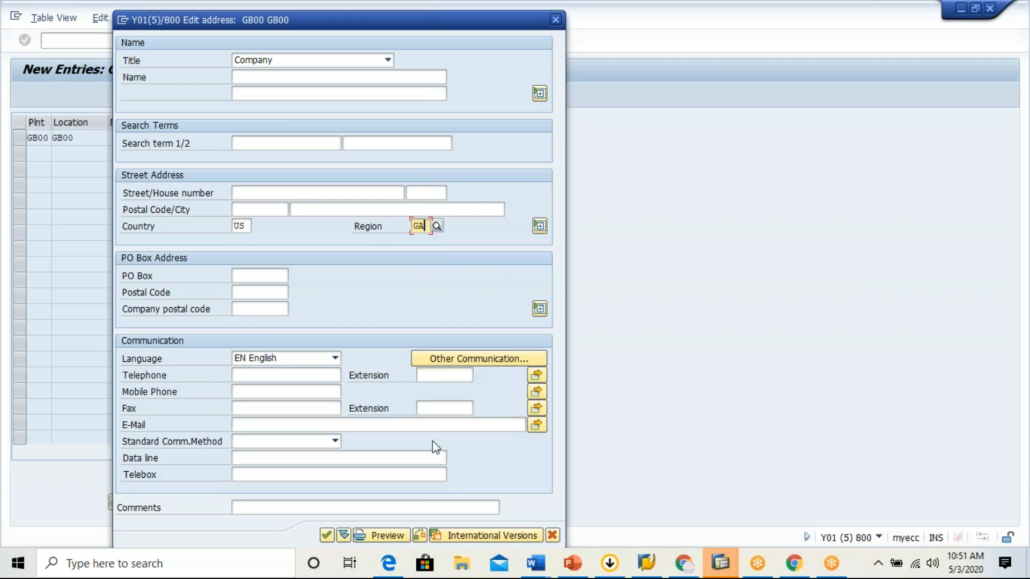
click(328, 534)
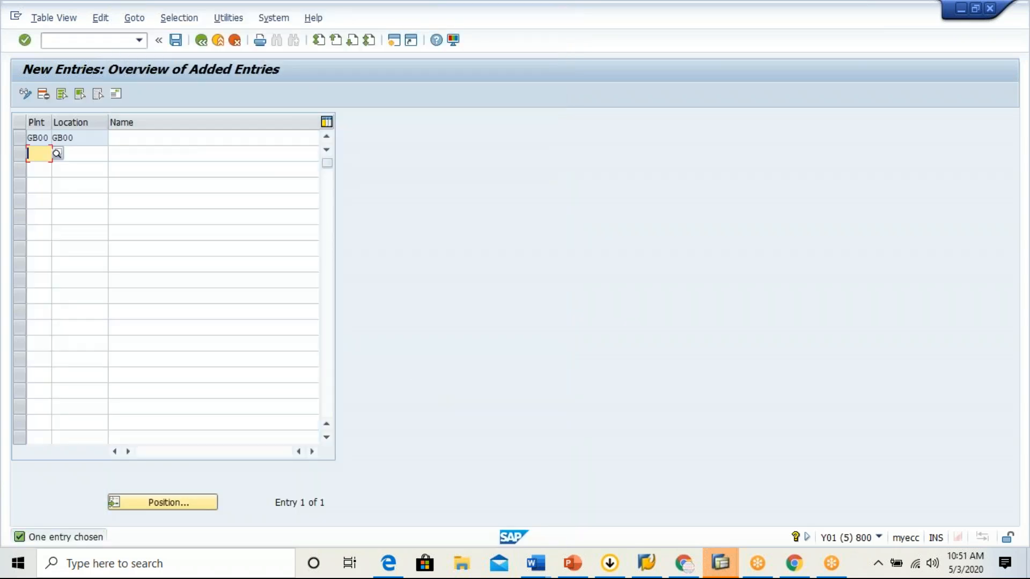
click(175, 40)
key(ctrl+s)
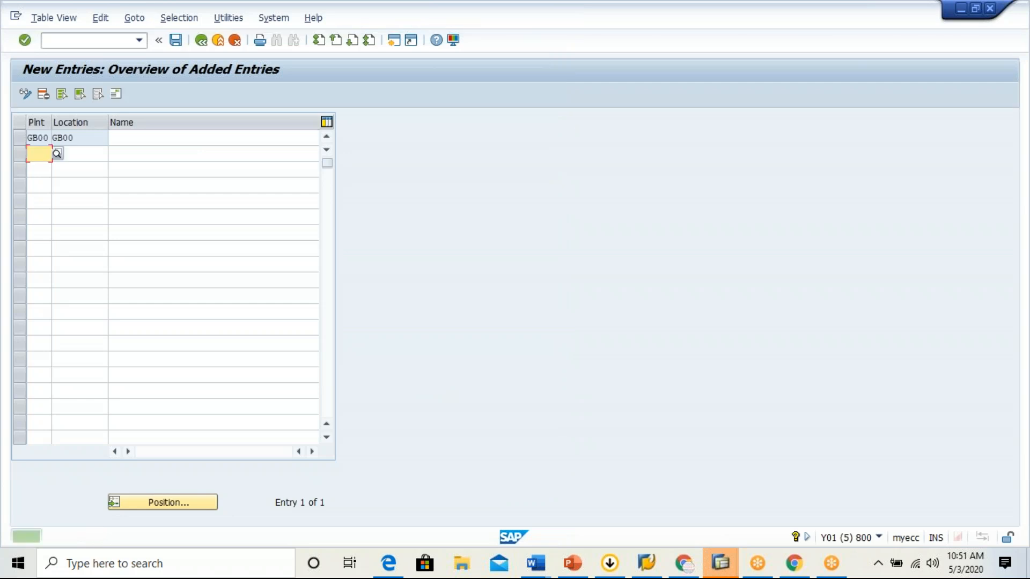
click(201, 41)
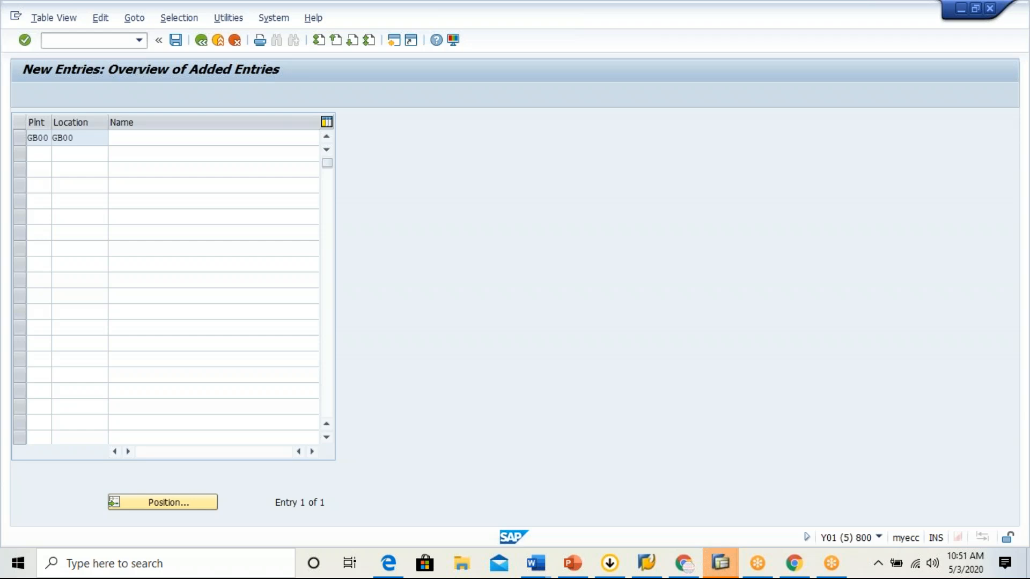
Step: Revalidate storage location GB00 in the pending picking location entry, search the storage locations of plant GB00, and leave the activity
key(alt+Tab)
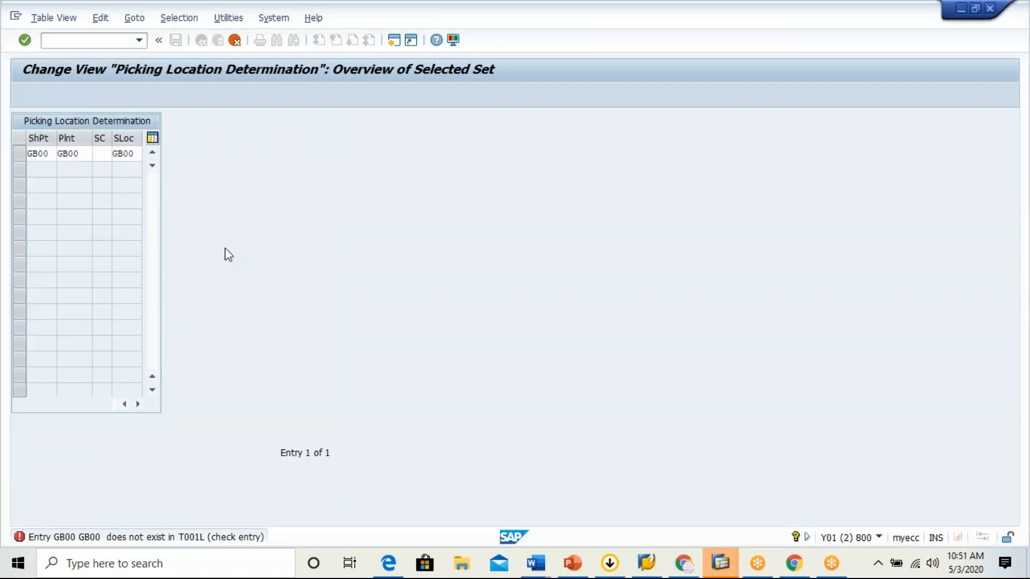
click(124, 155)
key(Return)
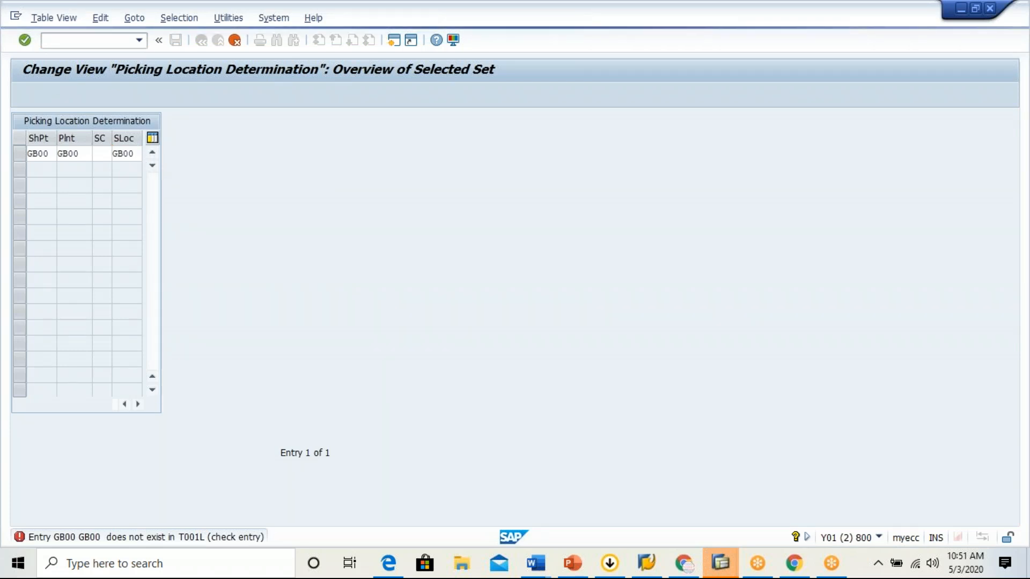
key(F4)
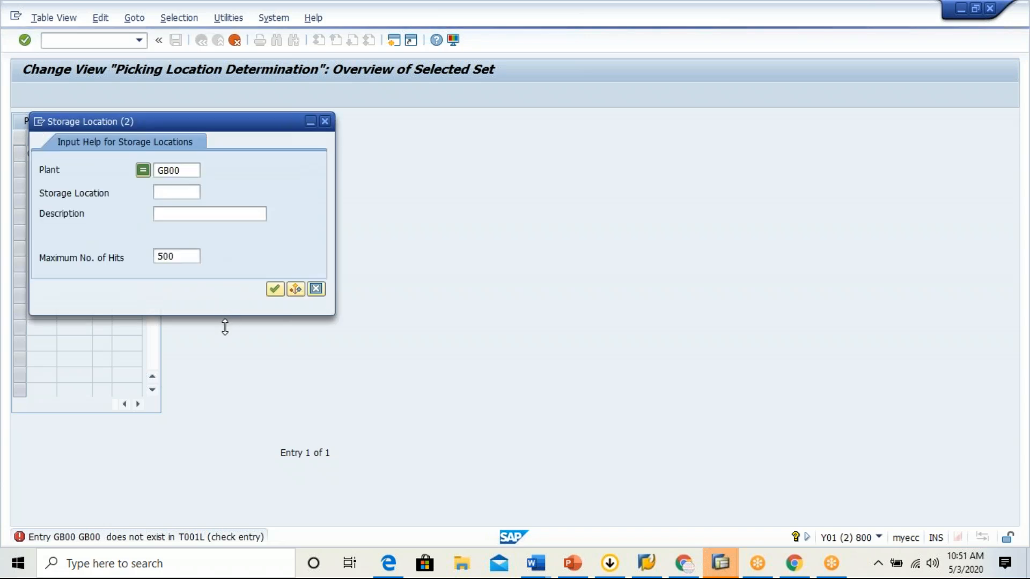
click(275, 289)
click(275, 289)
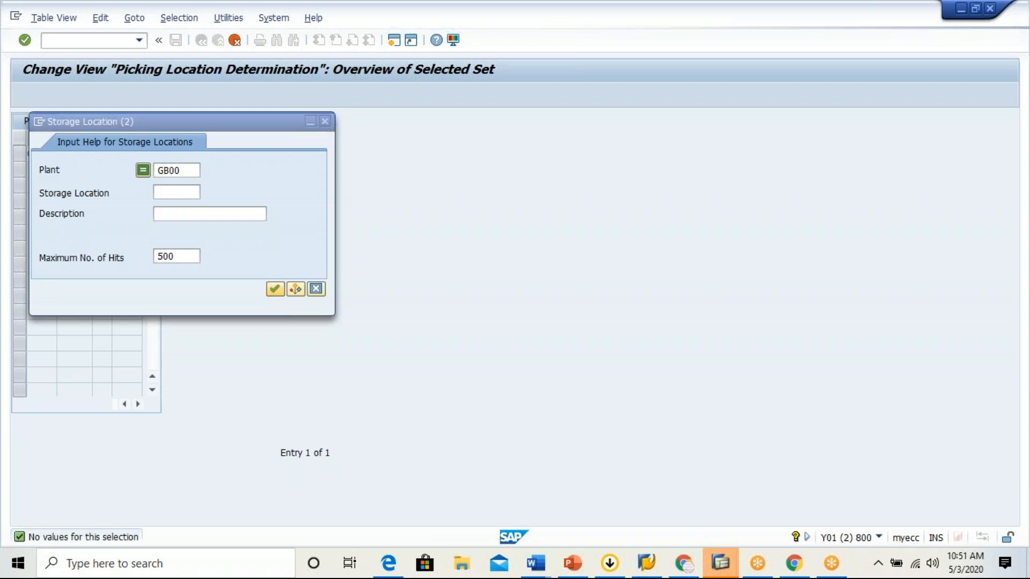
click(326, 125)
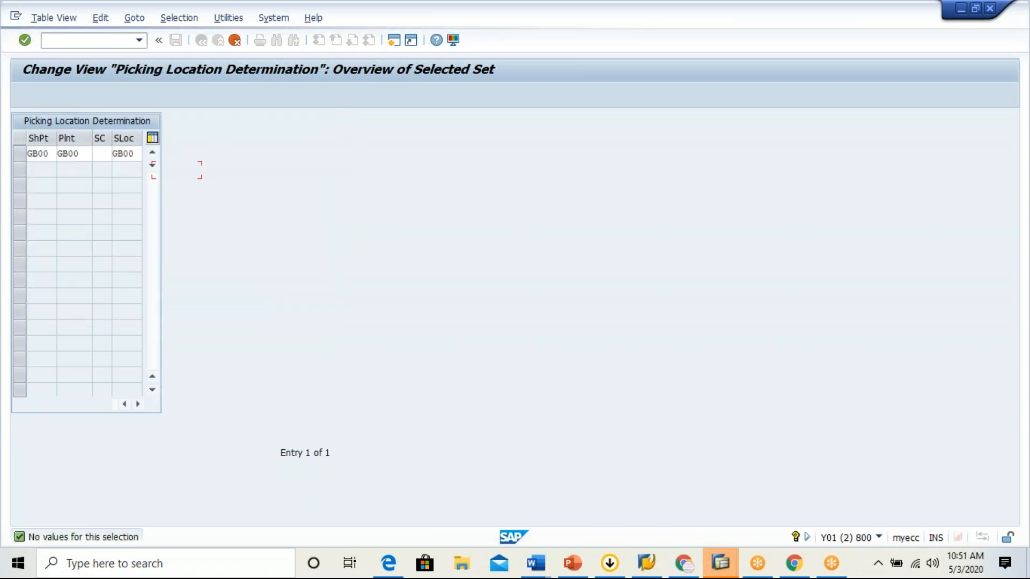
key(F3)
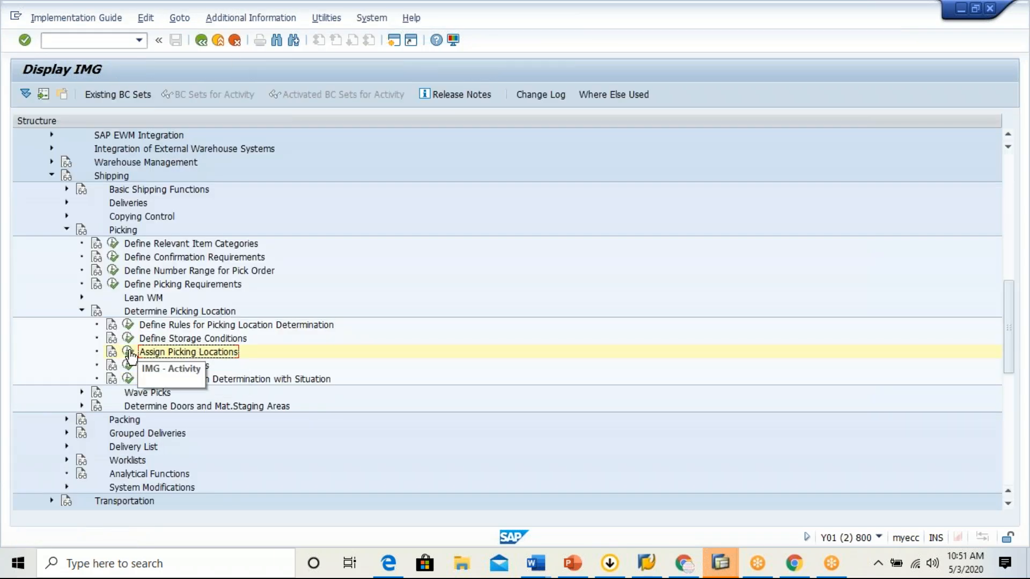
Step: Reopen Assign Picking Locations and copy the entry for shipping point 0001 and plant 0001, changing both to GB00
click(127, 354)
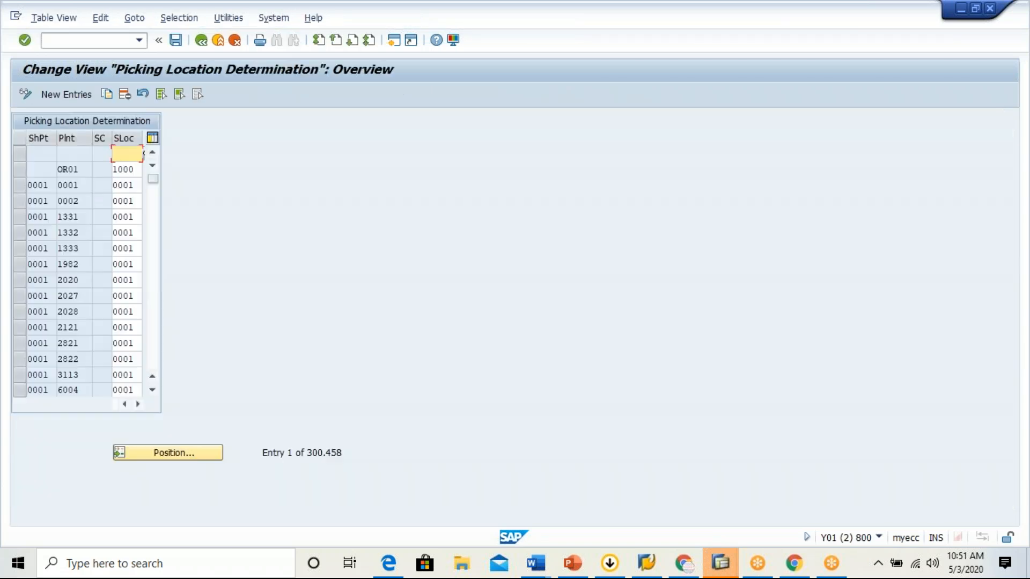
click(22, 186)
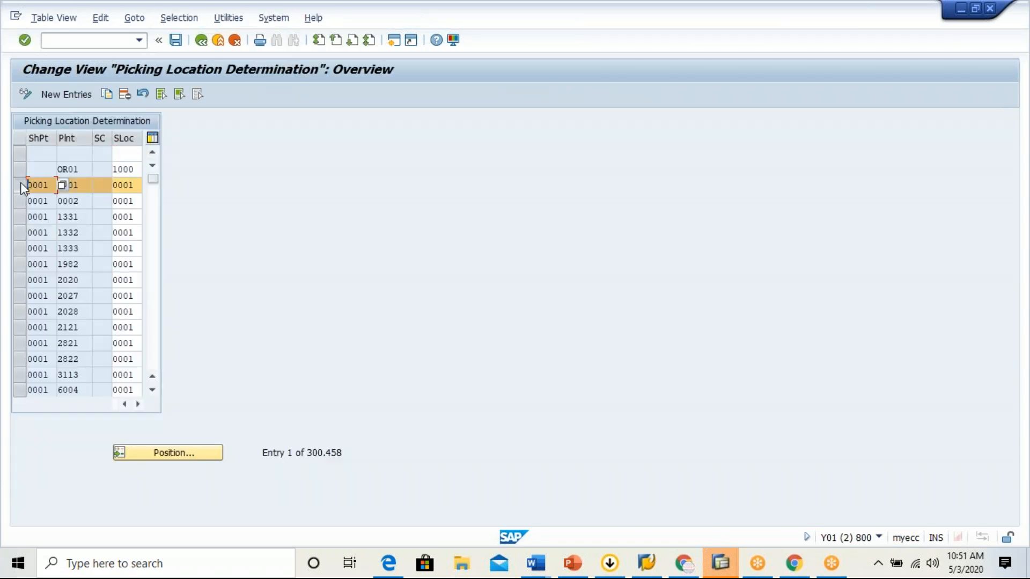
click(106, 94)
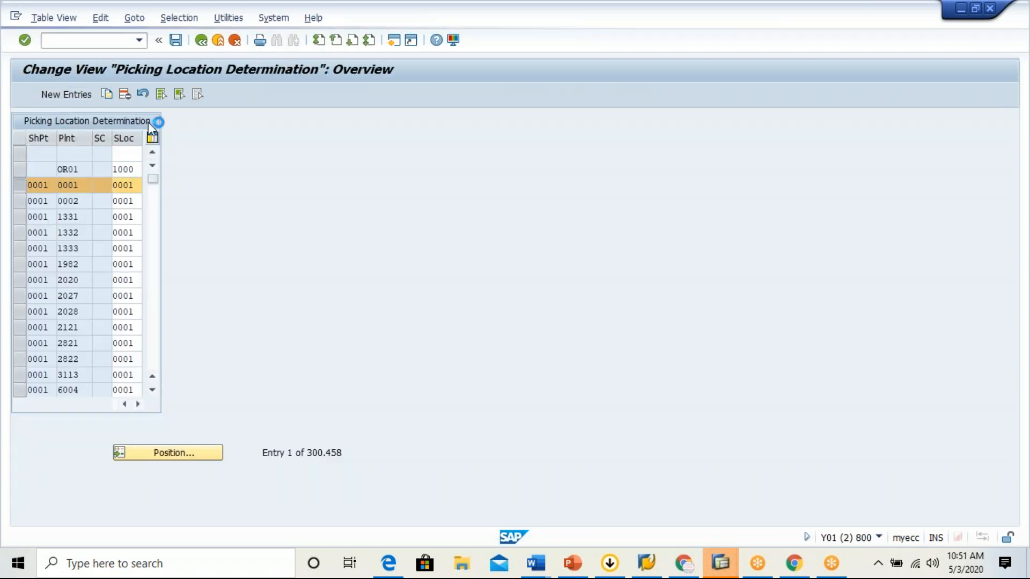
key(Delete)
click(35, 166)
key(Tab)
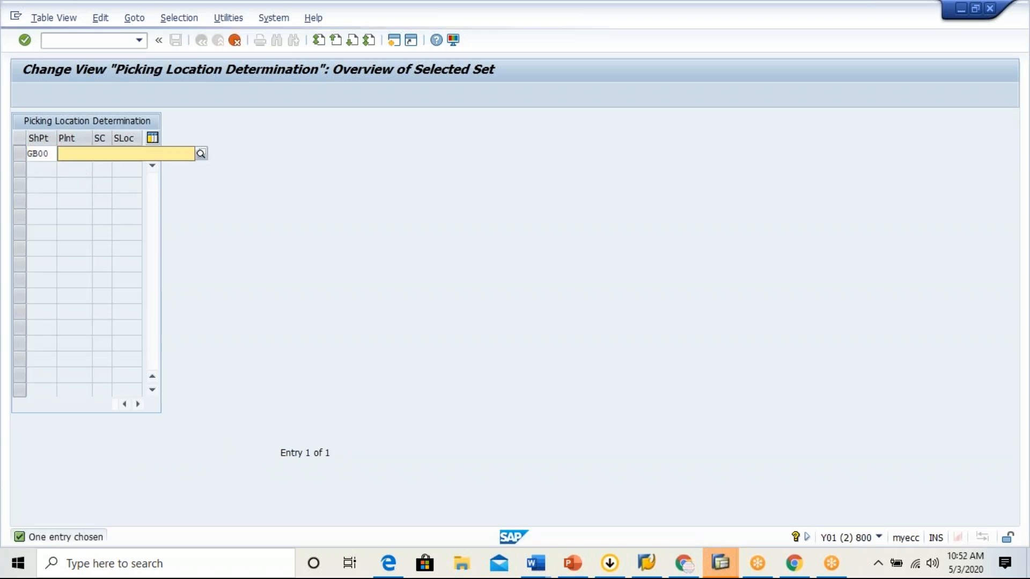
click(76, 154)
click(74, 169)
key(Tab)
key(Tab)
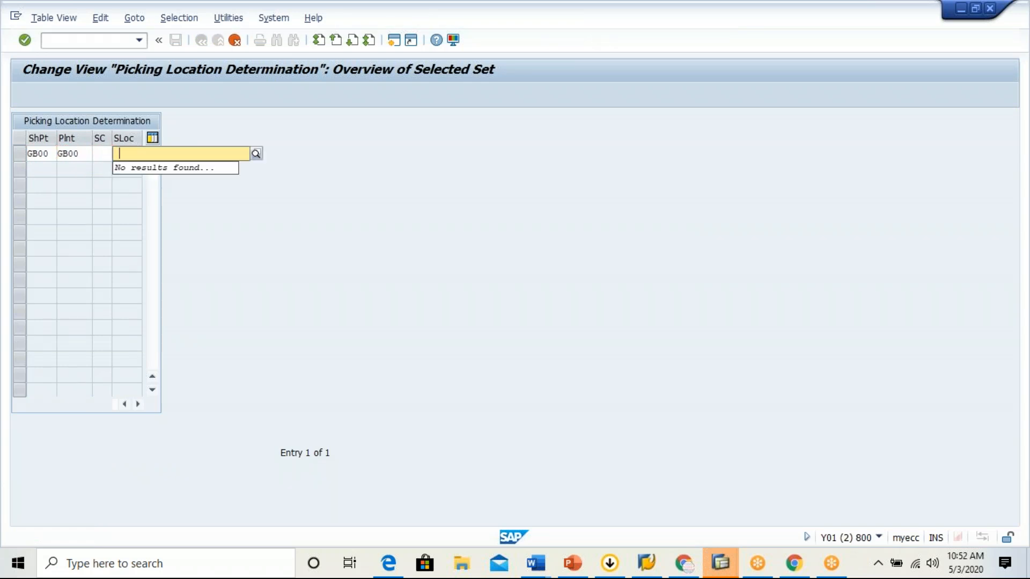
Step: Try to assign storage location GB00 to the copied entry, discard the changes and return to the customizing structure
click(128, 170)
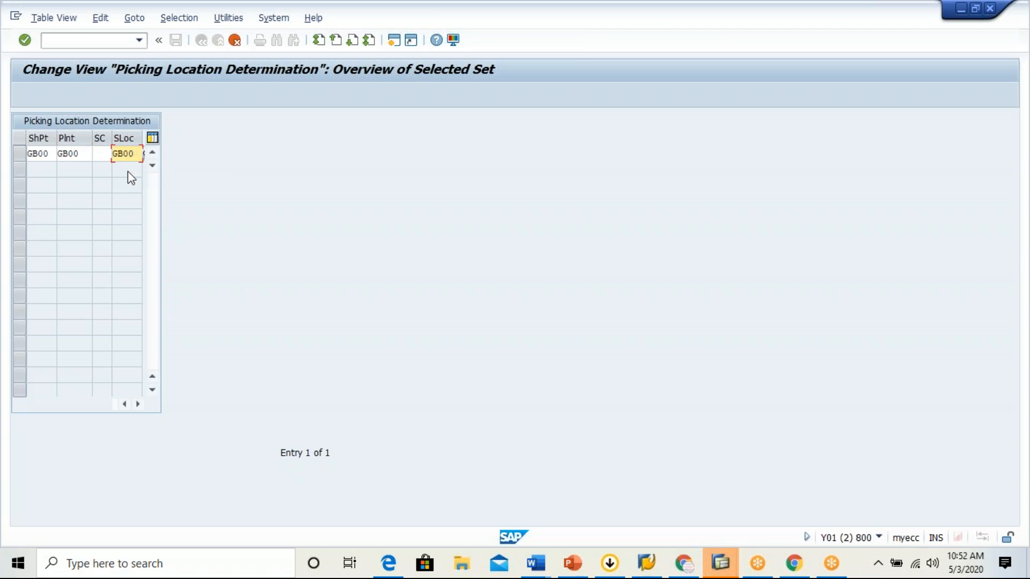
key(Return)
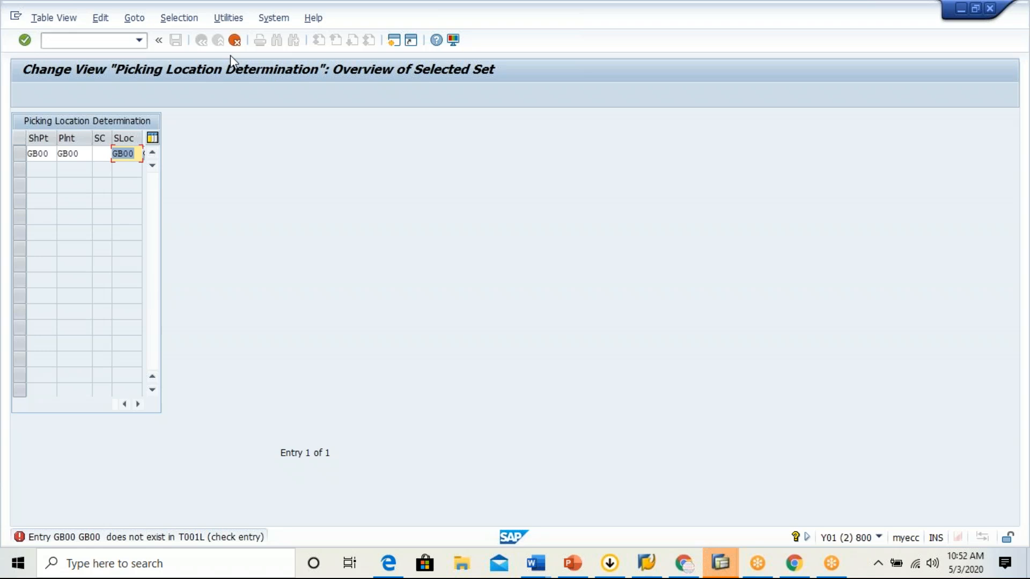
click(234, 41)
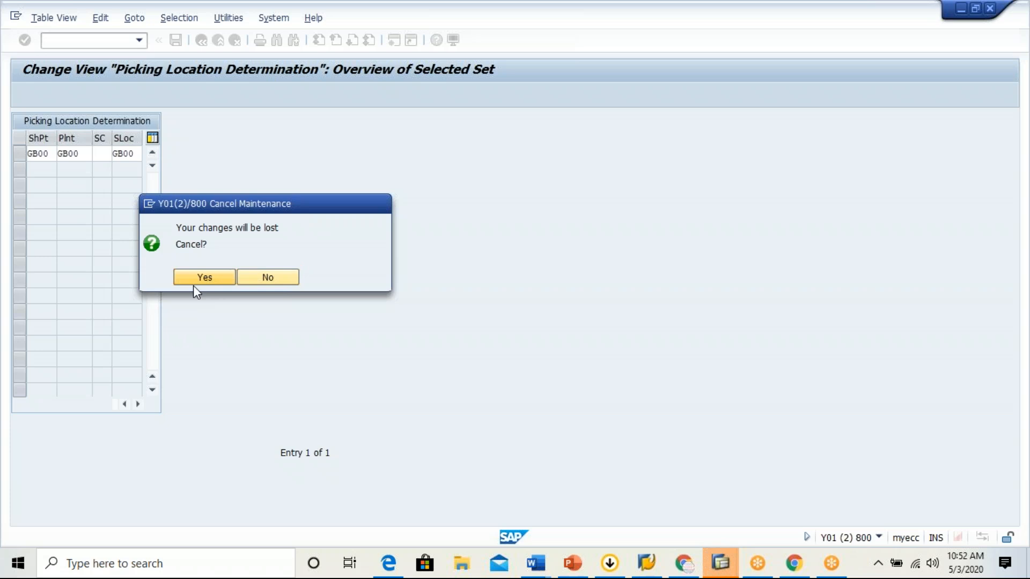
click(214, 282)
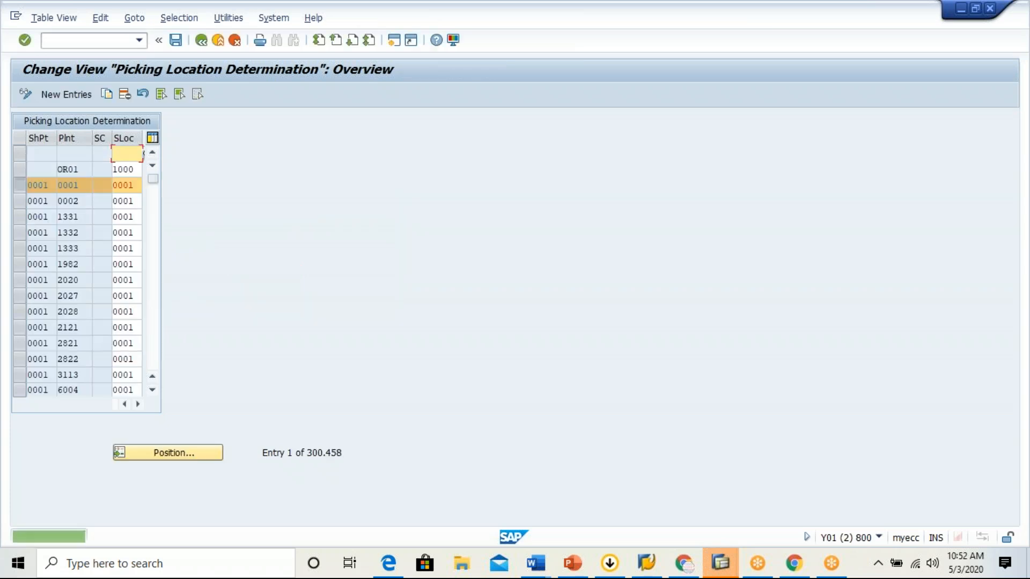
click(201, 39)
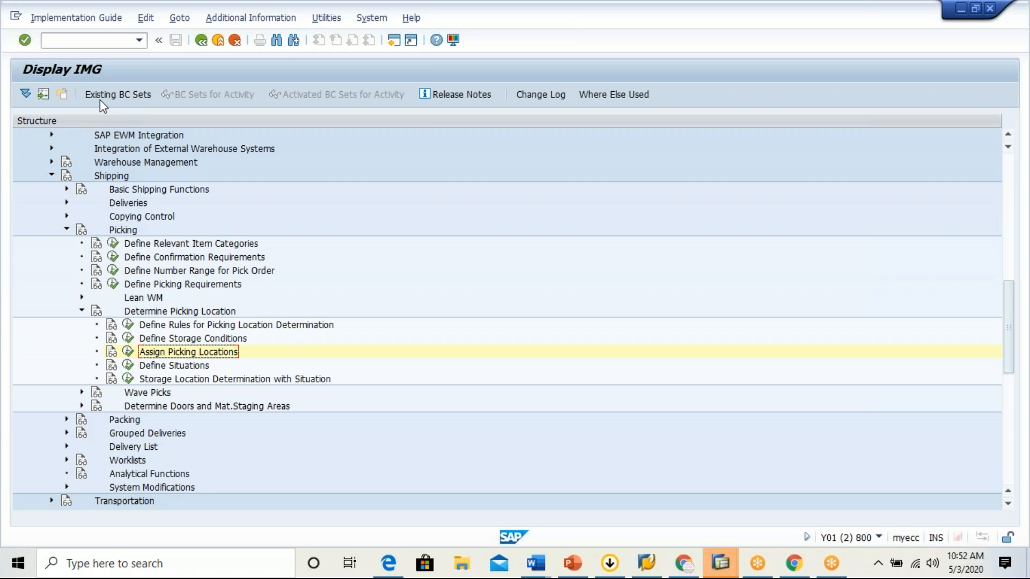
Step: Open transaction MM03 for material T-GTR, select all of its views and proceed to the organizational levels
click(78, 41)
text(/nmm03)
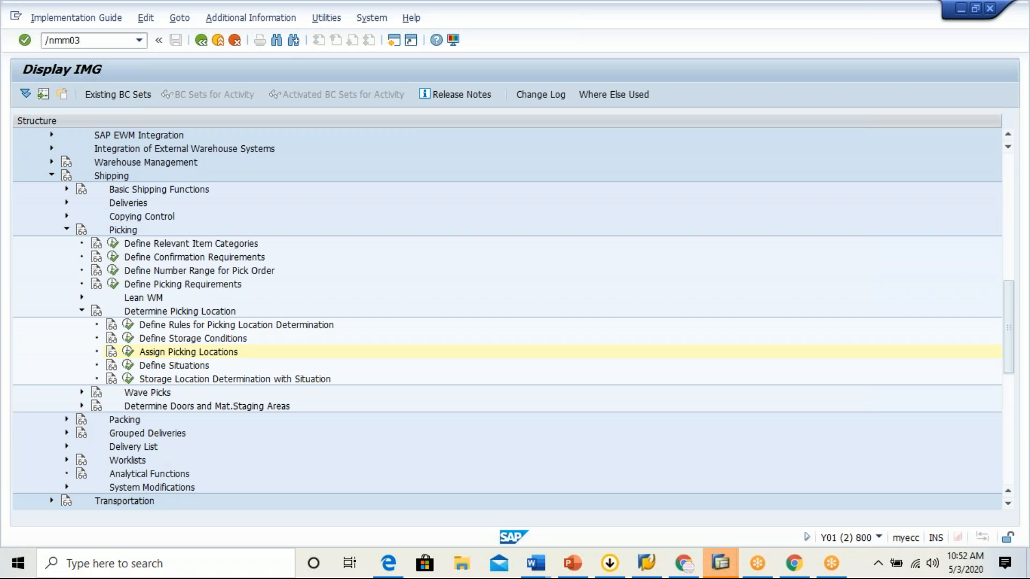
key(Return)
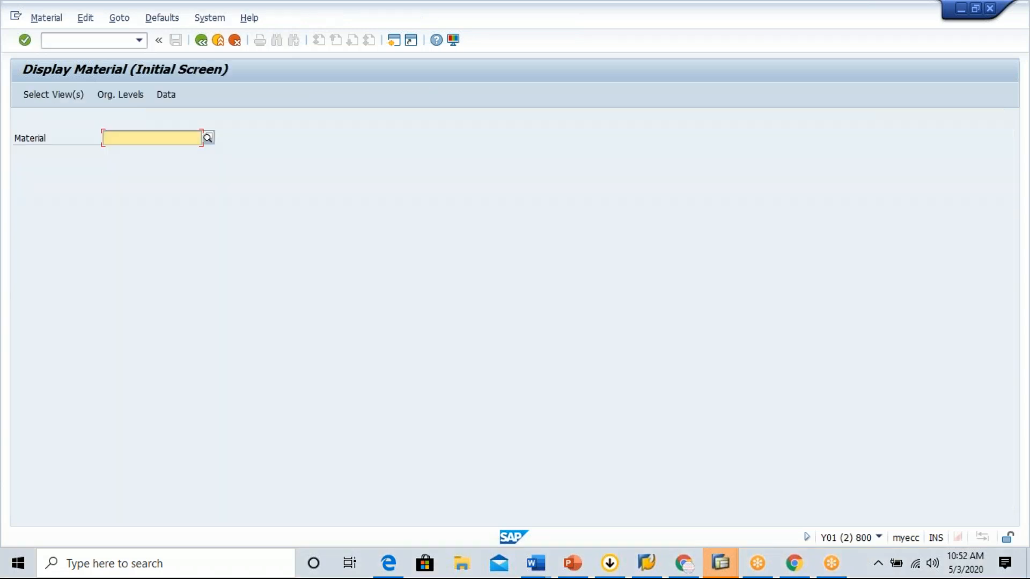
click(119, 153)
key(Return)
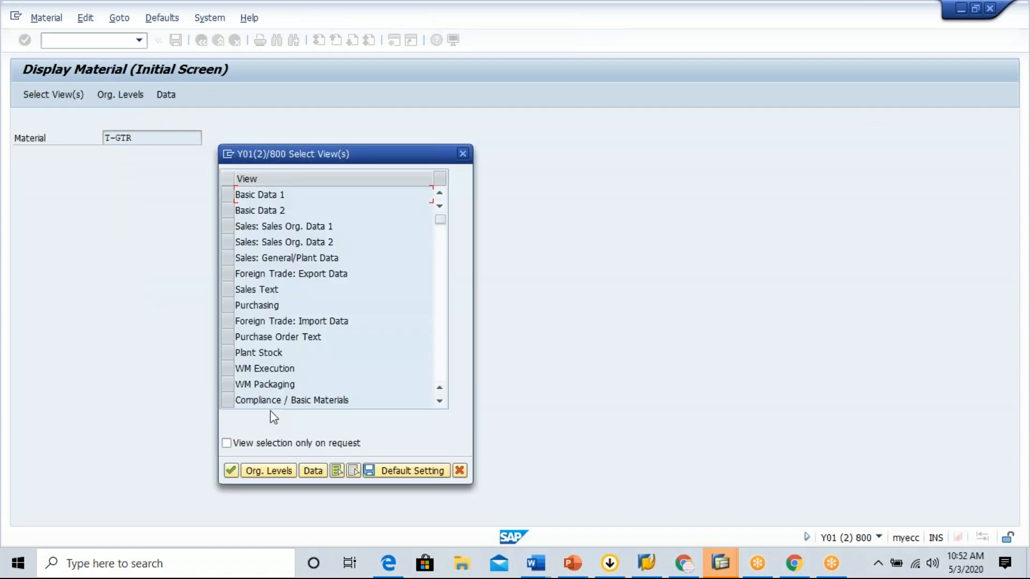
click(338, 471)
click(269, 470)
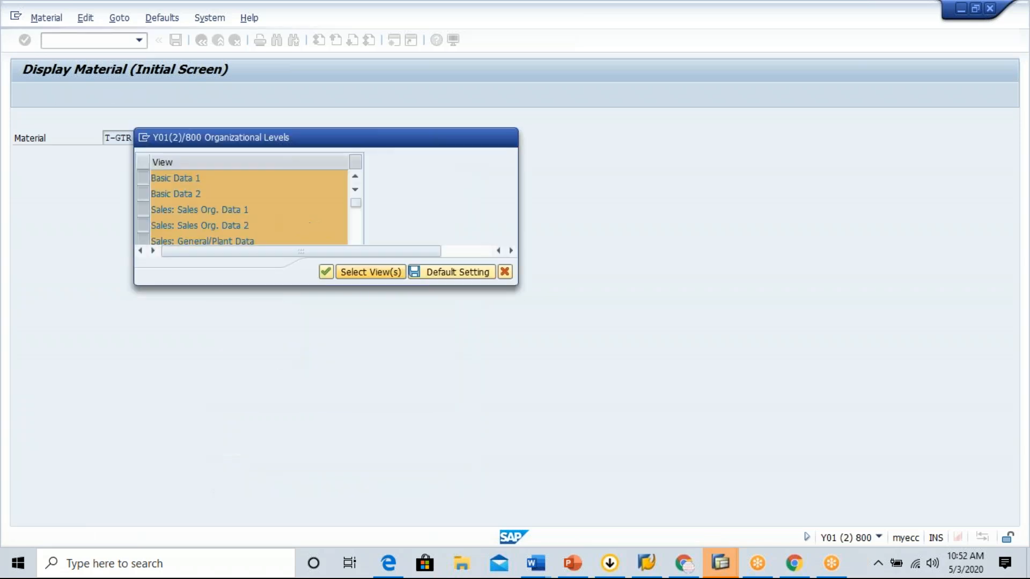
Step: Display T-GTR for plant GB00 with a sales organization and distribution channel, and check which views the material has
click(239, 178)
click(243, 193)
click(236, 195)
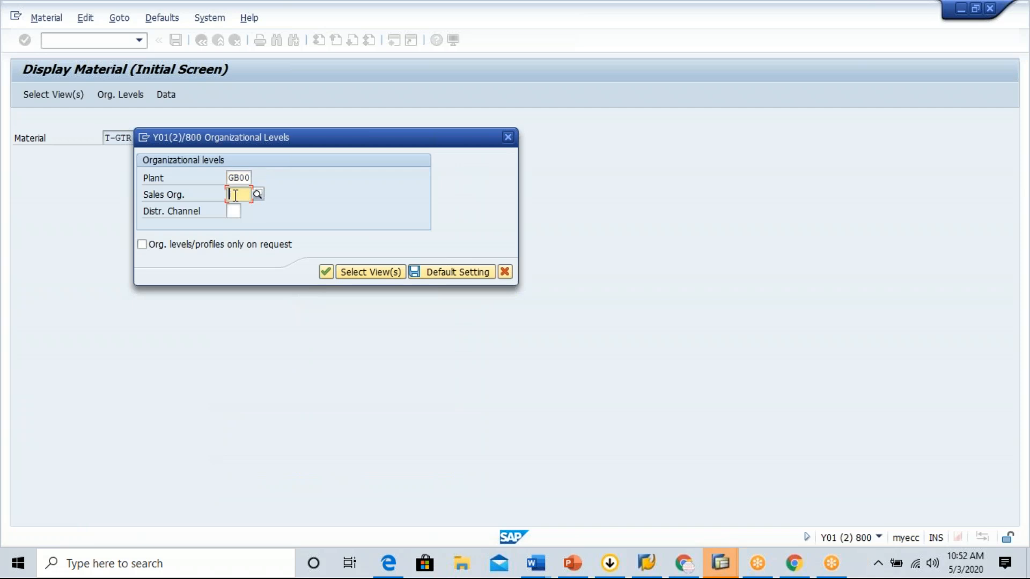
click(236, 208)
click(234, 210)
click(236, 228)
click(325, 272)
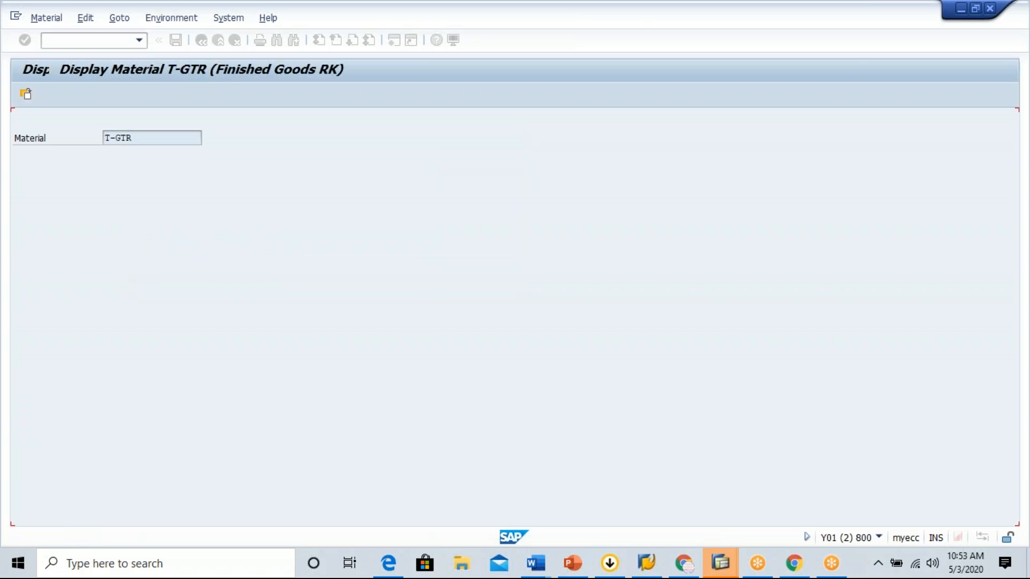
click(475, 121)
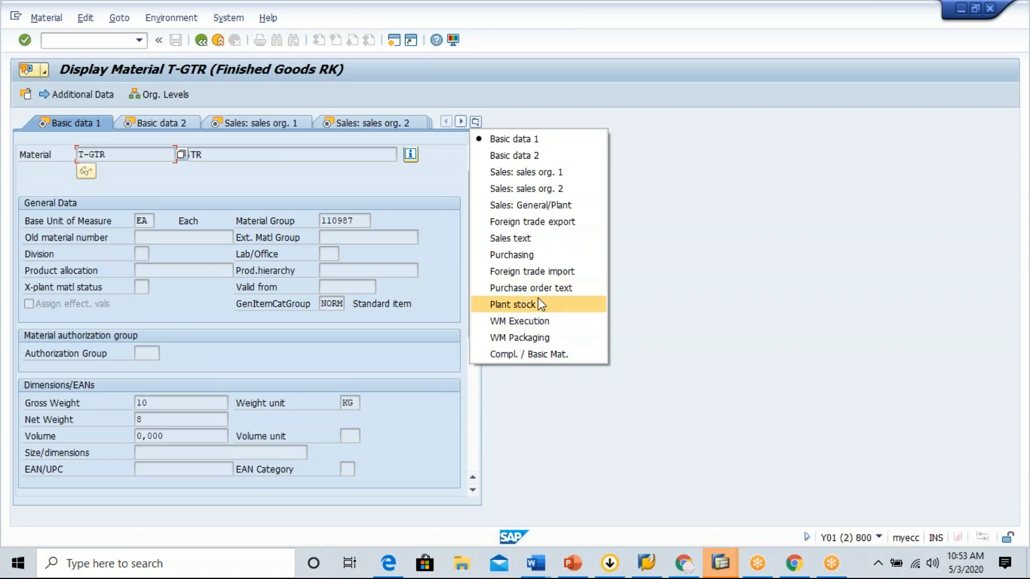
click(89, 41)
text(/n)
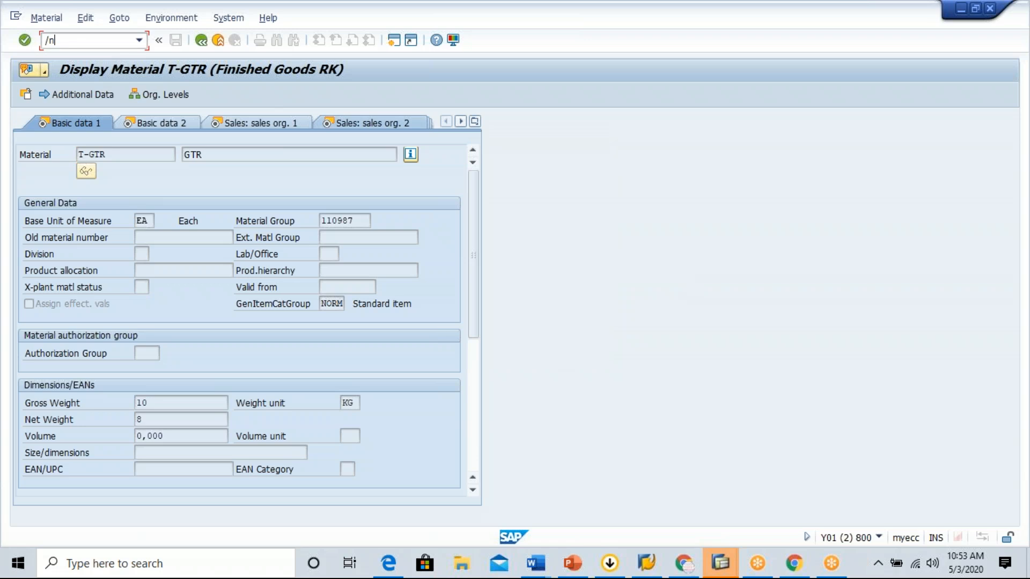
text(mm01)
key(Return)
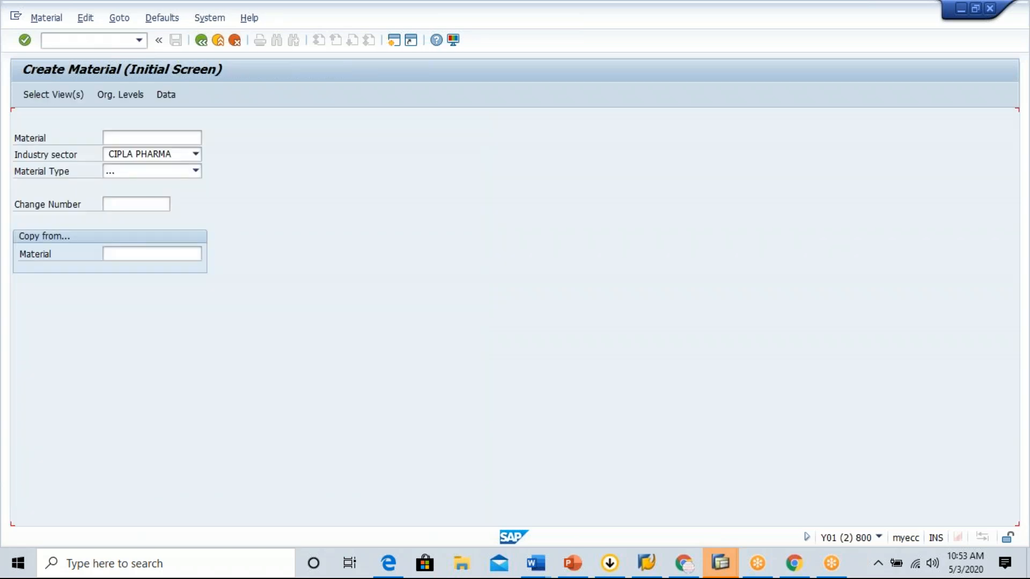
click(152, 138)
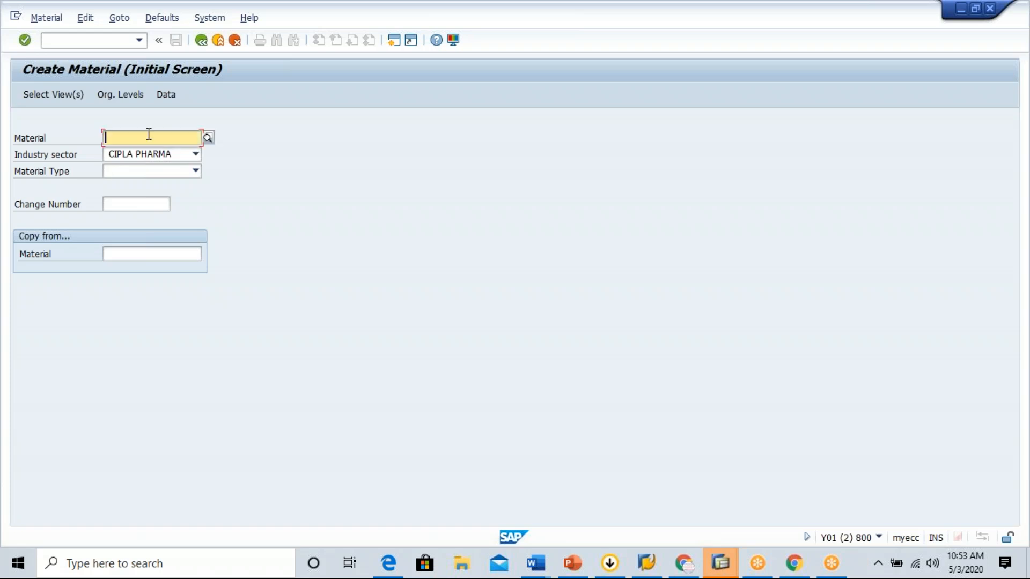
click(147, 135)
click(131, 152)
click(196, 155)
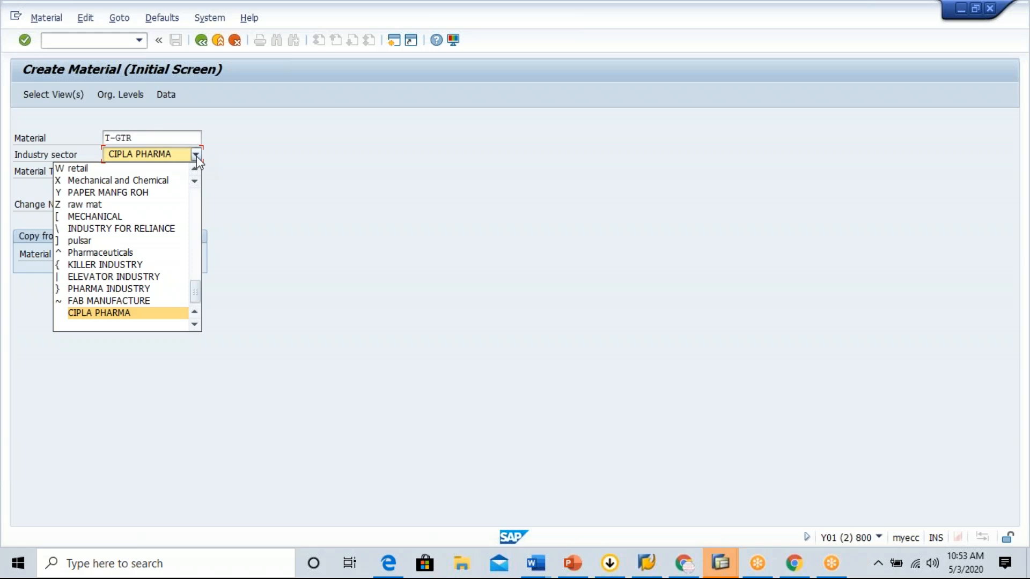
click(159, 180)
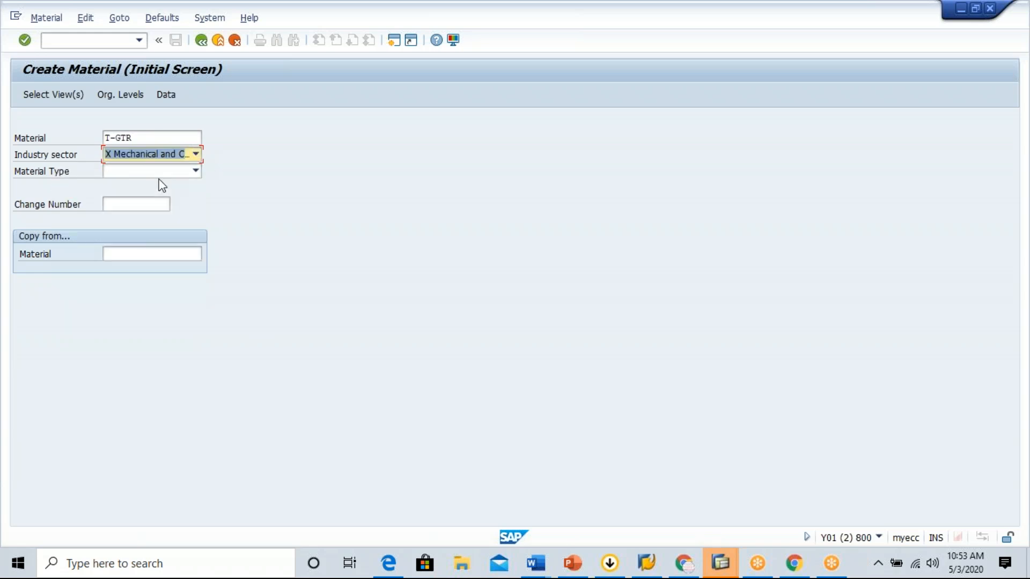
click(197, 171)
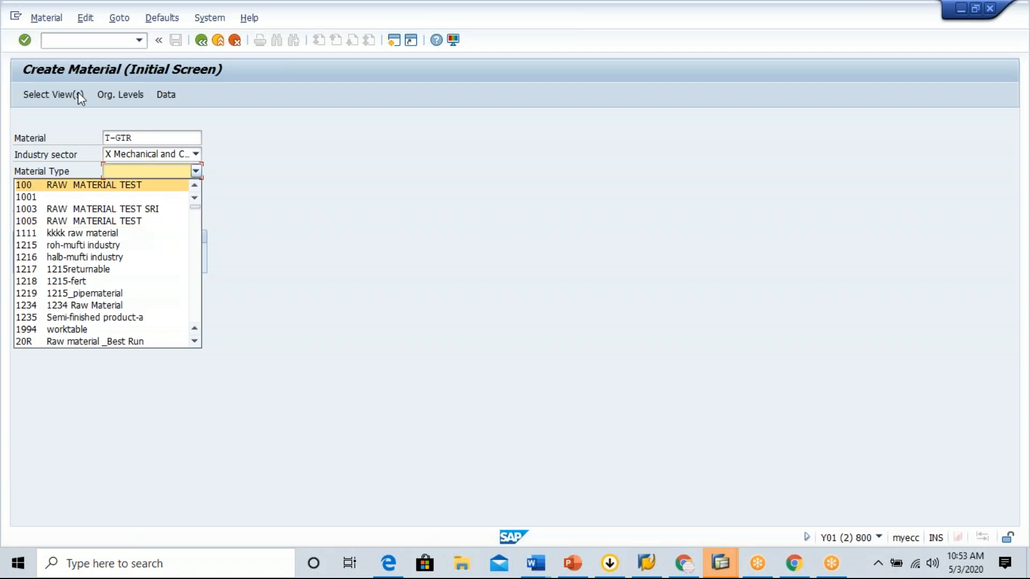
Step: Return to the material display for T-GTR and select all views for its organizational levels
click(67, 41)
text(/n)
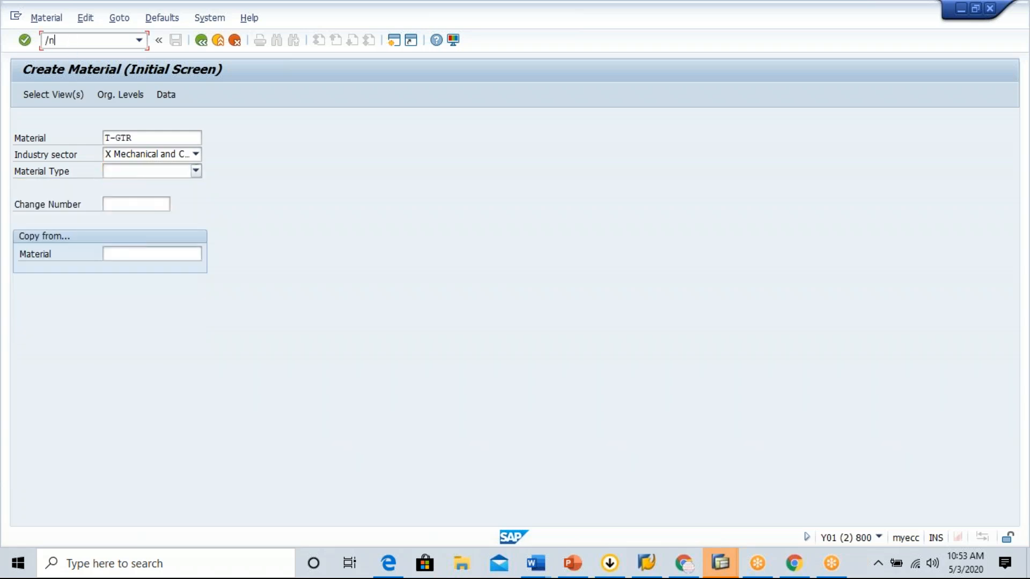
text(mm)
key(Return)
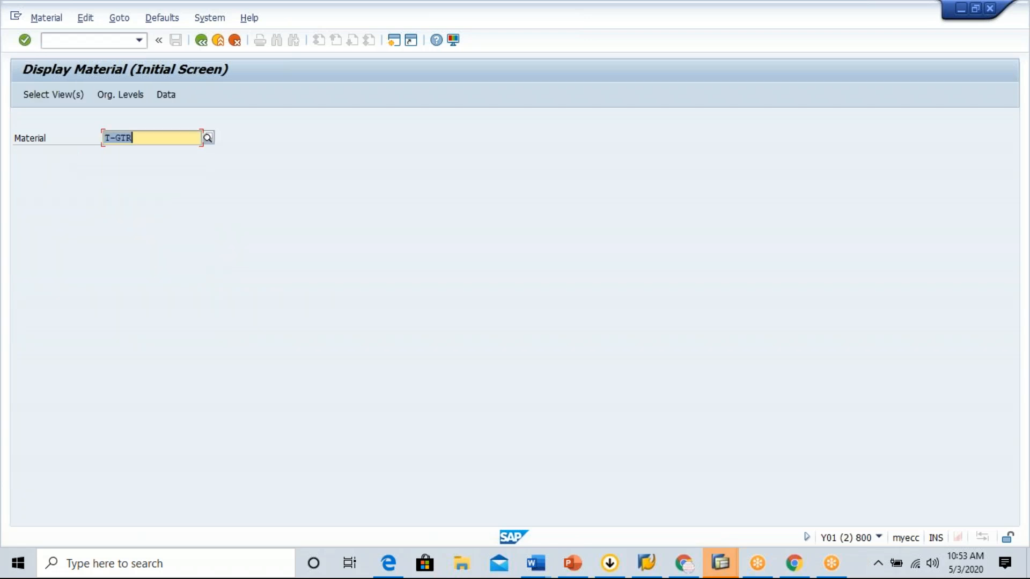
click(25, 40)
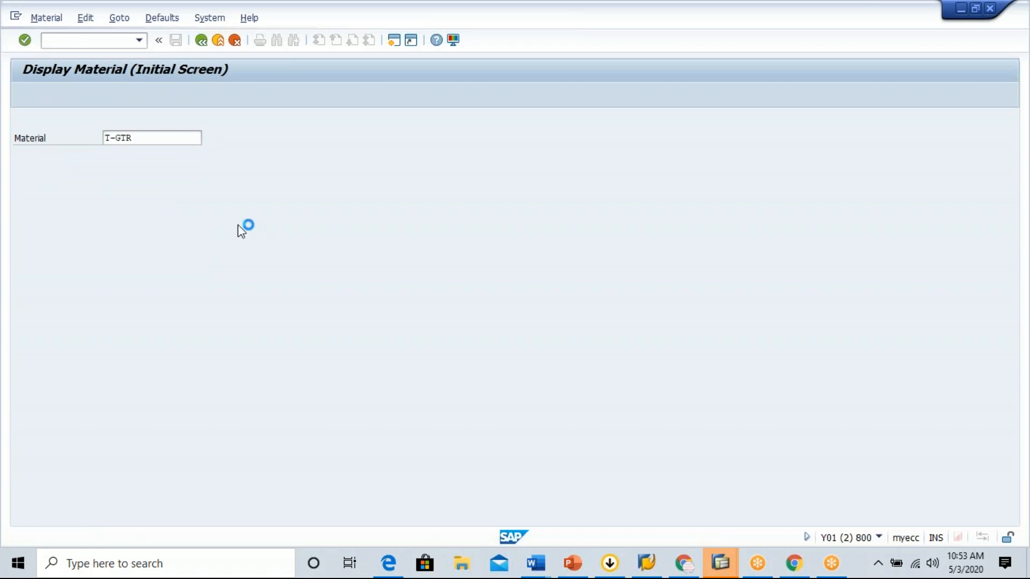
click(337, 470)
click(267, 471)
Step: Set the organizational levels to plant GB00, sales organization GB00 and a distribution channel, and open the material's basic data
click(237, 179)
click(243, 195)
click(235, 195)
click(237, 211)
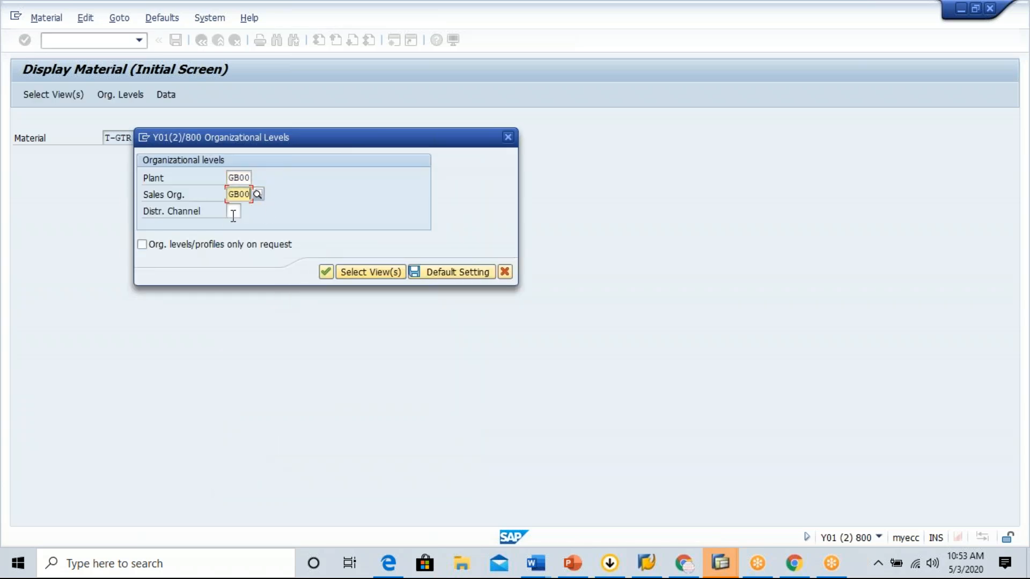
click(233, 214)
click(326, 273)
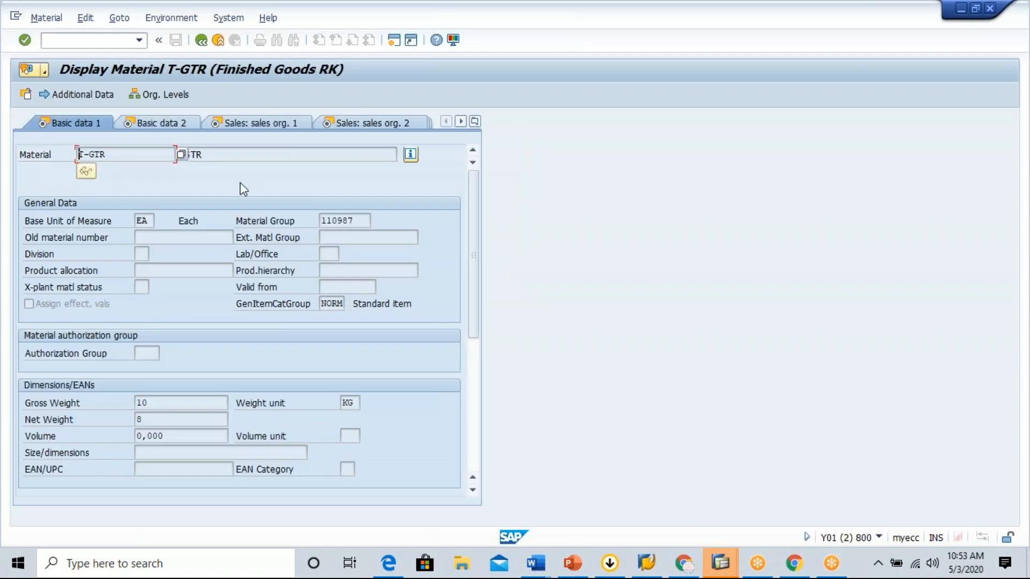
Step: Examine the general information of material T-GTR for its industry sector and material type, and close it
click(224, 154)
click(411, 155)
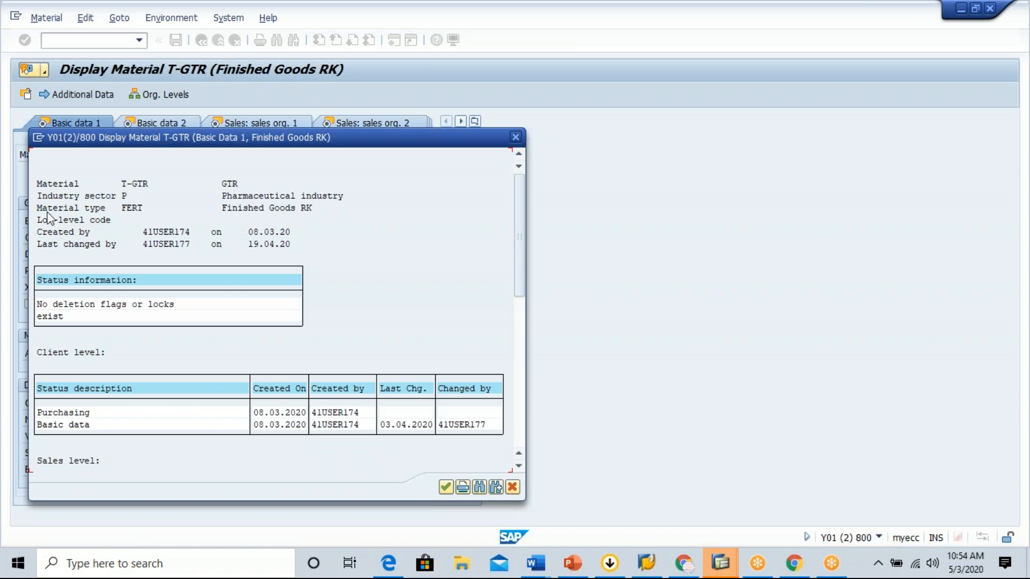
drag(37, 208, 160, 204)
click(128, 211)
drag(222, 198, 387, 201)
drag(247, 197, 374, 204)
click(220, 216)
click(516, 137)
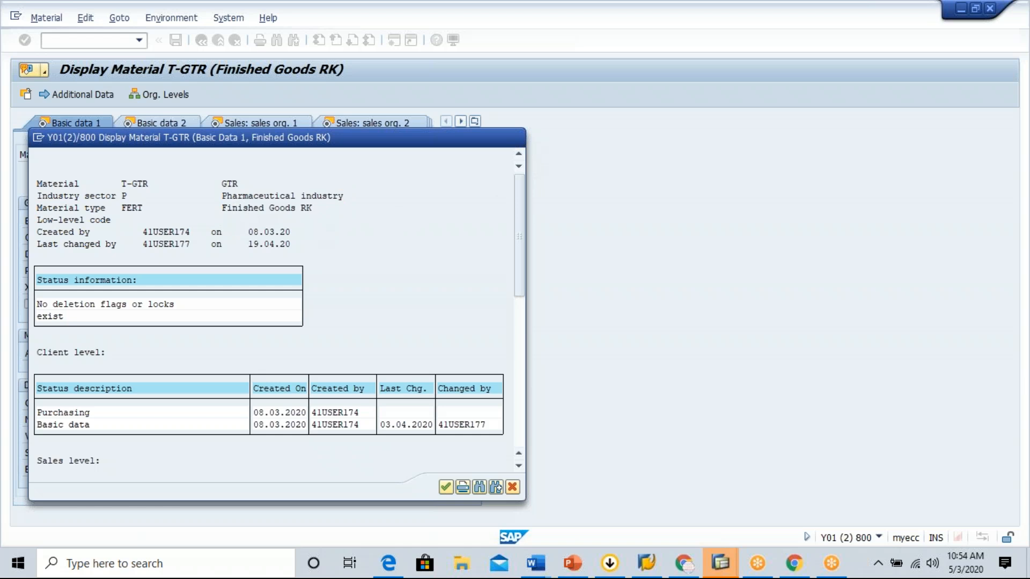
Step: Open the material creation transaction MM01
click(83, 39)
text(/nmm01)
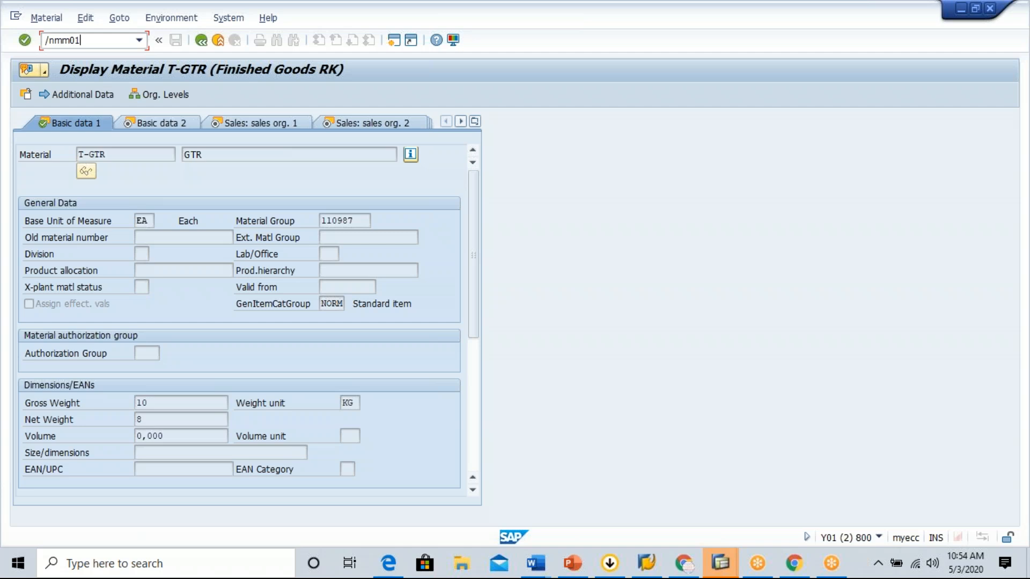
key(Return)
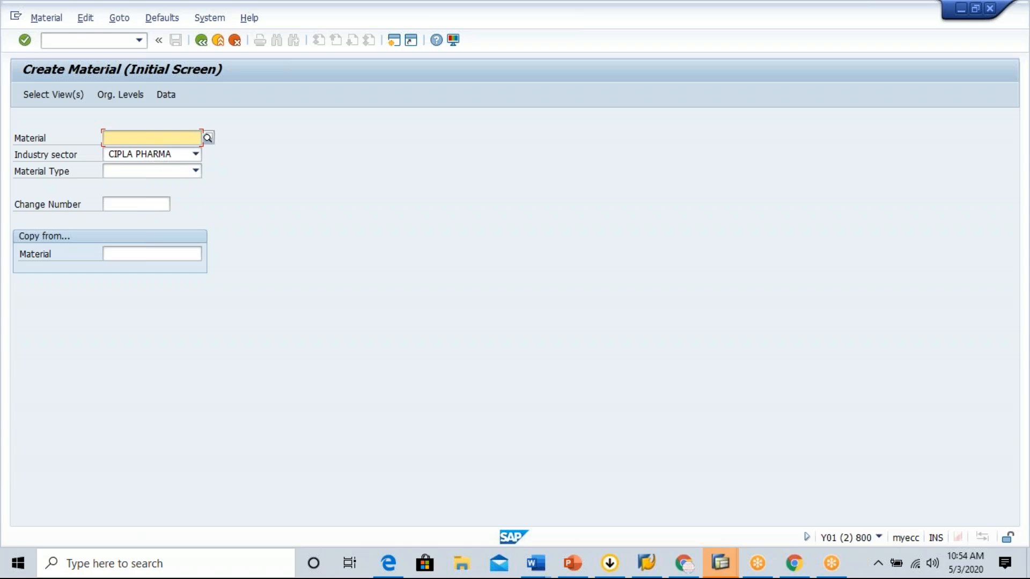
Step: Try to enter T-GTR as the material with the industry sector Pharmaceuticals
click(139, 40)
click(89, 51)
click(136, 141)
text(T-GTR)
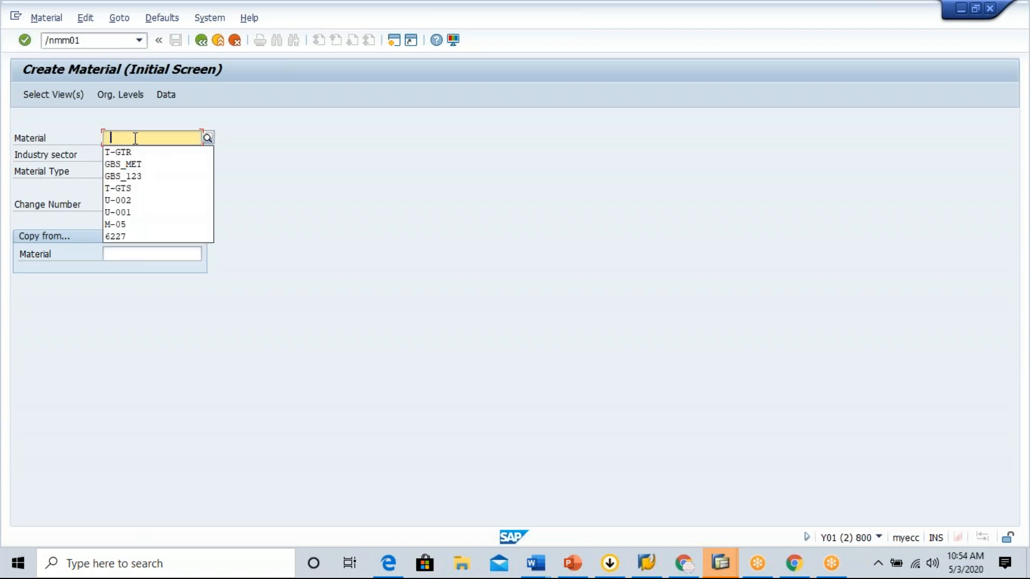
click(195, 154)
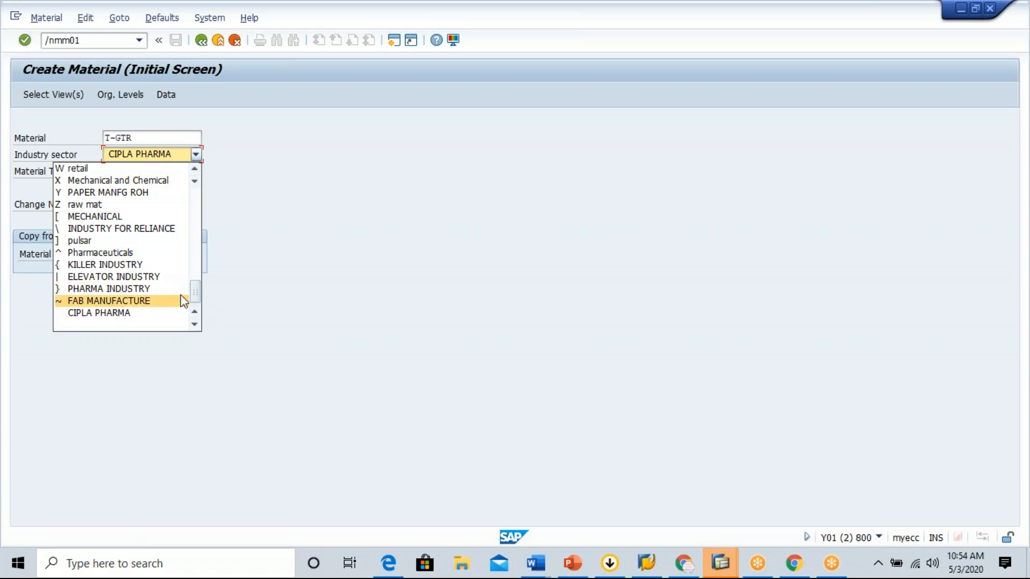
click(125, 253)
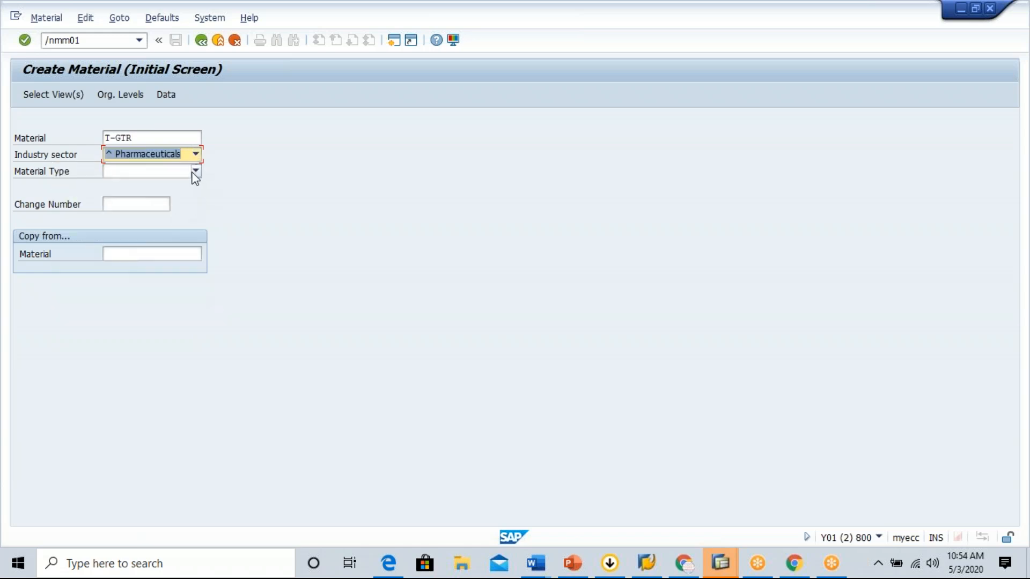
Step: Try to assign the material type FERT Finished Goods RK to T-GTR and submit the initial screen
click(194, 172)
key(f)
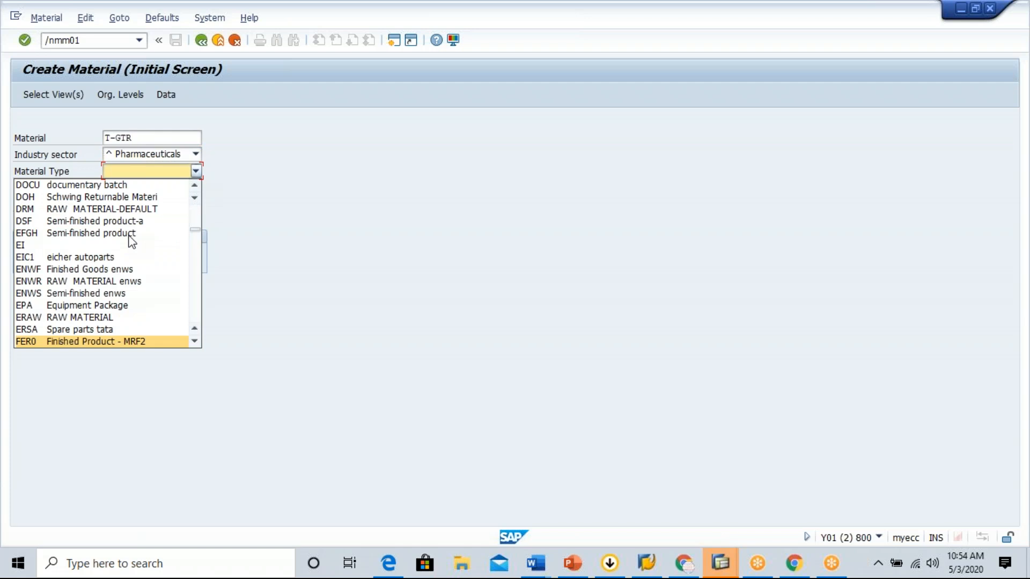
scroll(127, 319, down, 7)
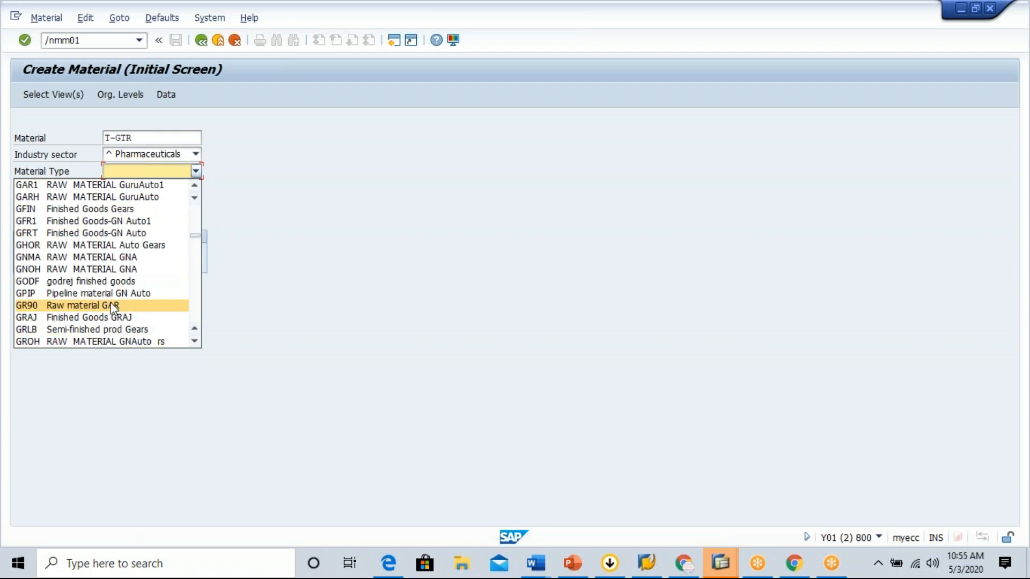
scroll(74, 227, up, 1)
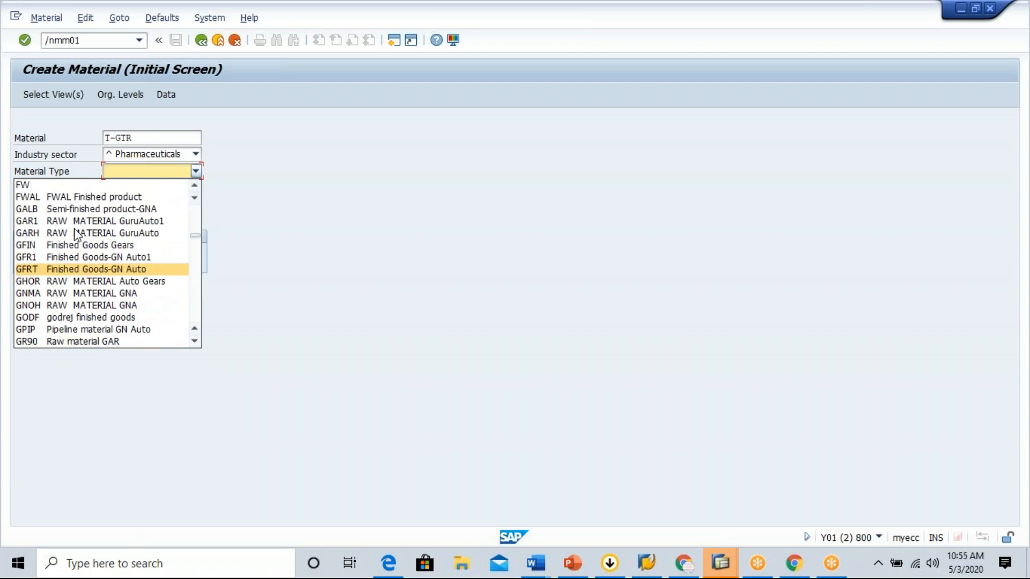
scroll(82, 244, up, 1)
scroll(82, 244, up, 2)
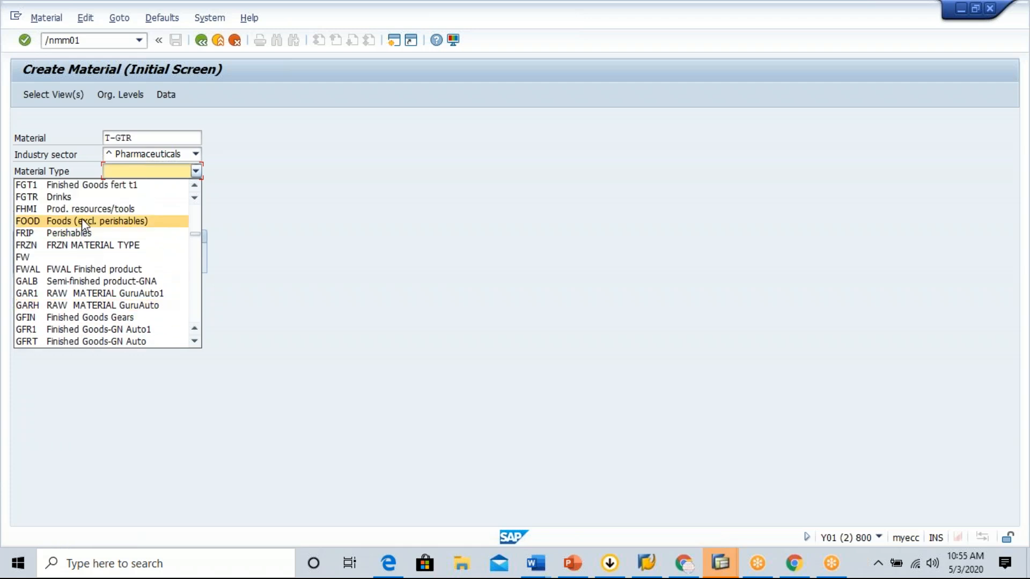
scroll(81, 224, up, 3)
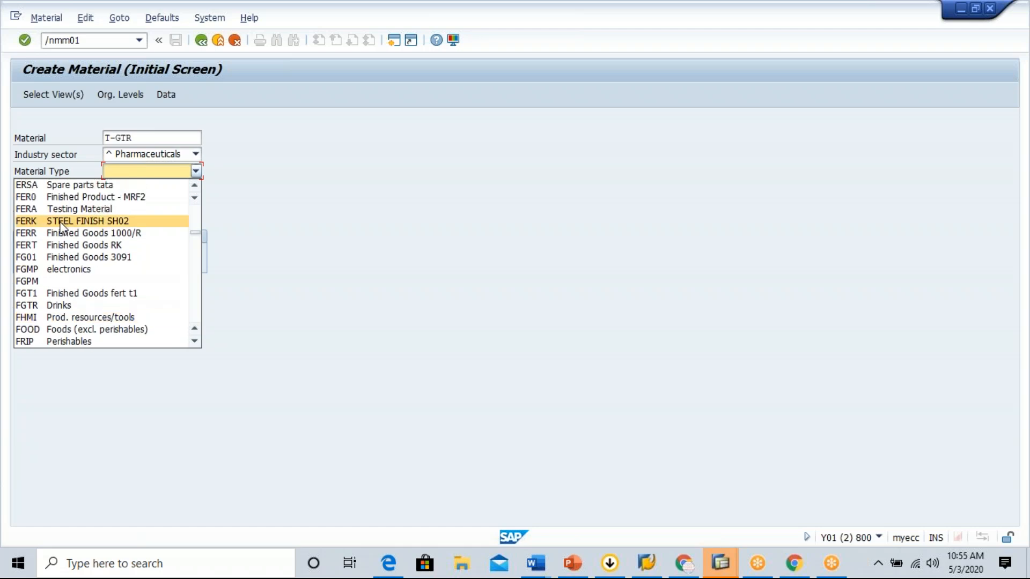
click(43, 246)
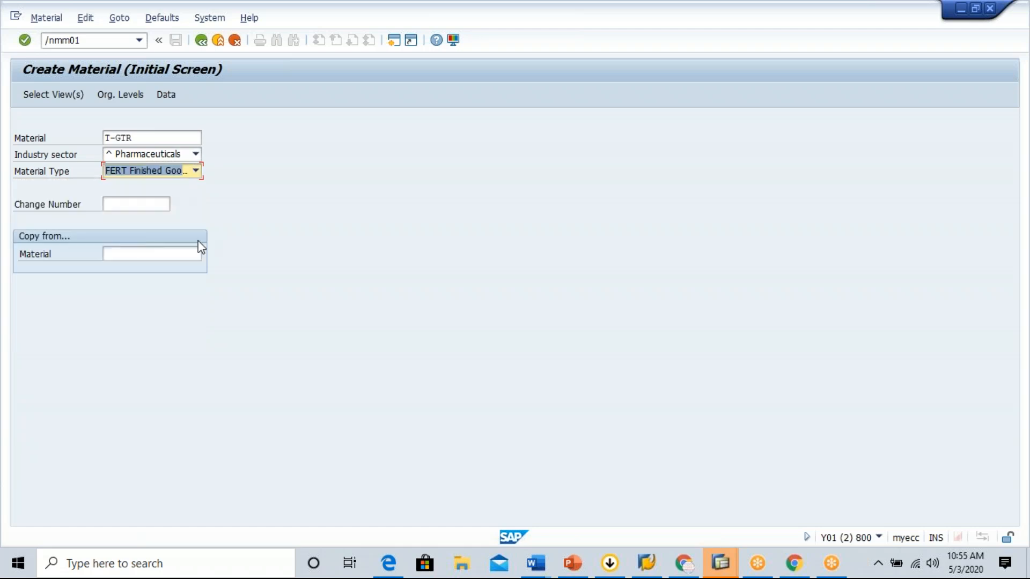
key(Return)
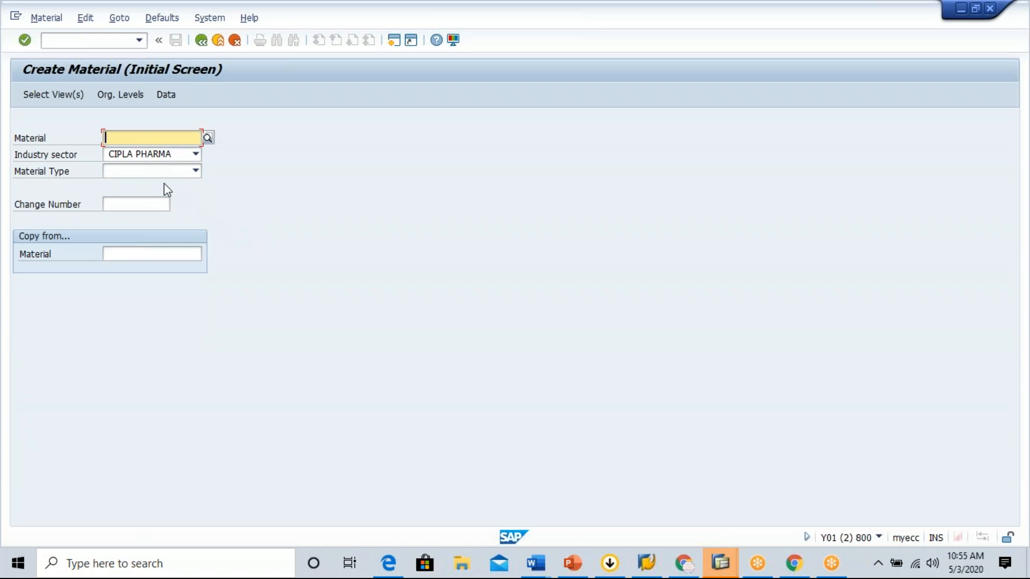
Step: Enter T-GTR as the material and choose the industry sector PHARMA INDUSTRY
click(148, 145)
click(122, 152)
click(197, 155)
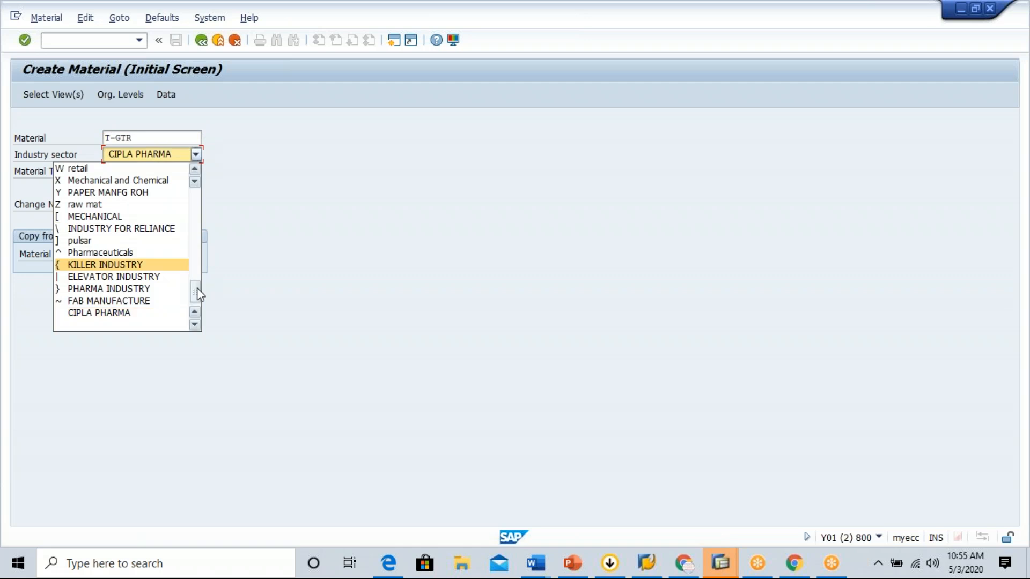
drag(194, 295, 191, 198)
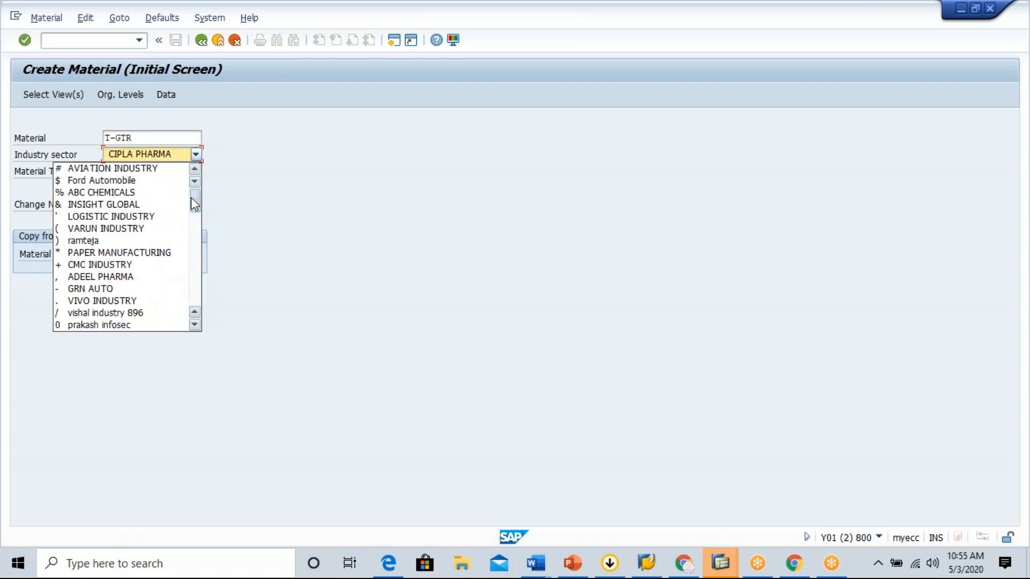
scroll(152, 209, down, 3)
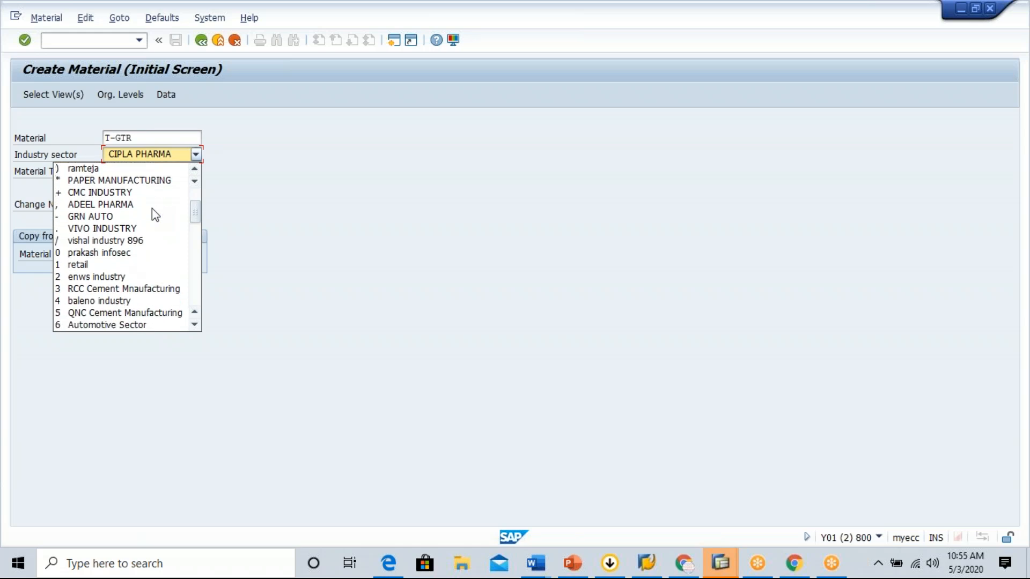
scroll(152, 209, down, 3)
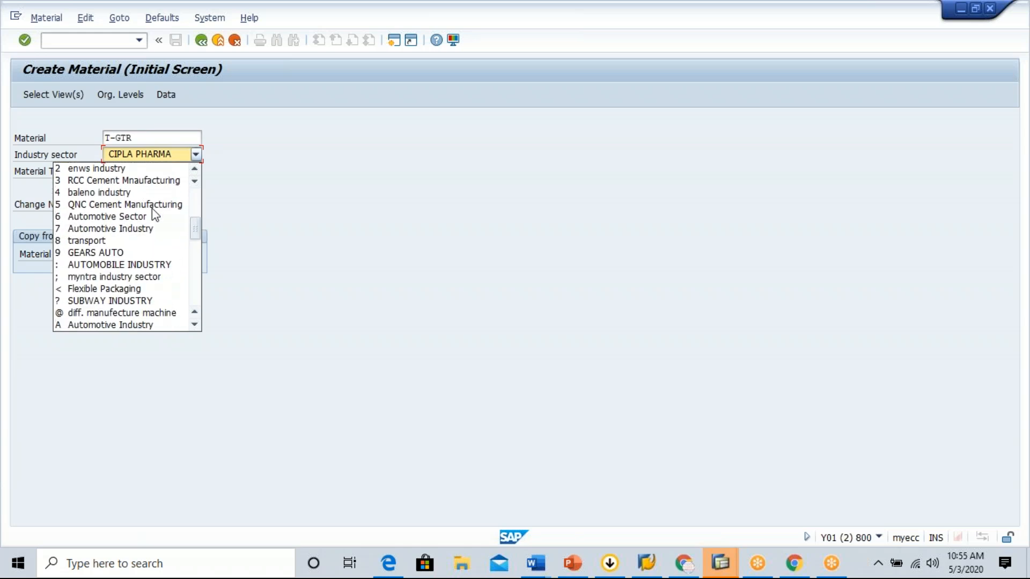
scroll(152, 208, down, 3)
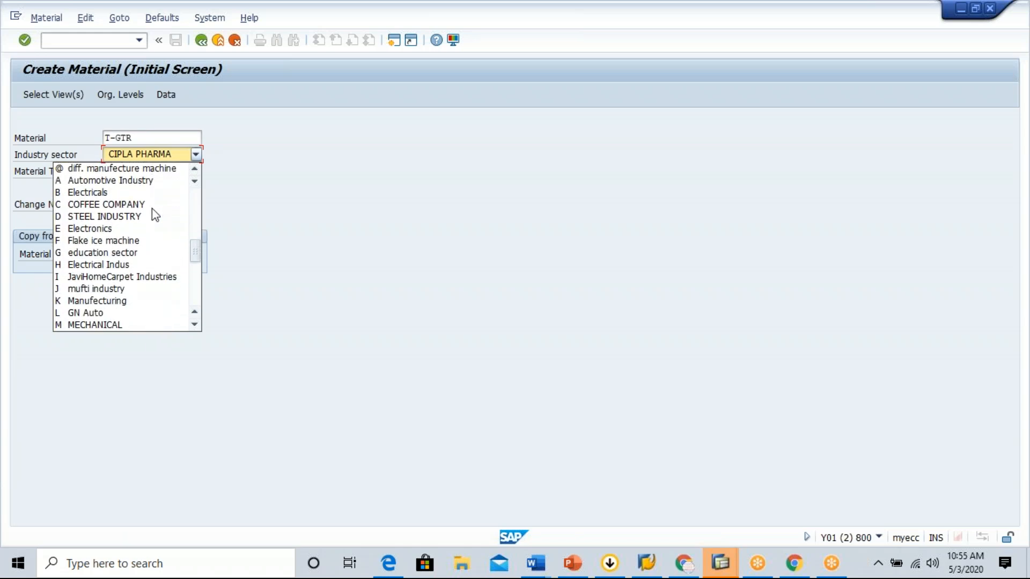
scroll(152, 208, down, 2)
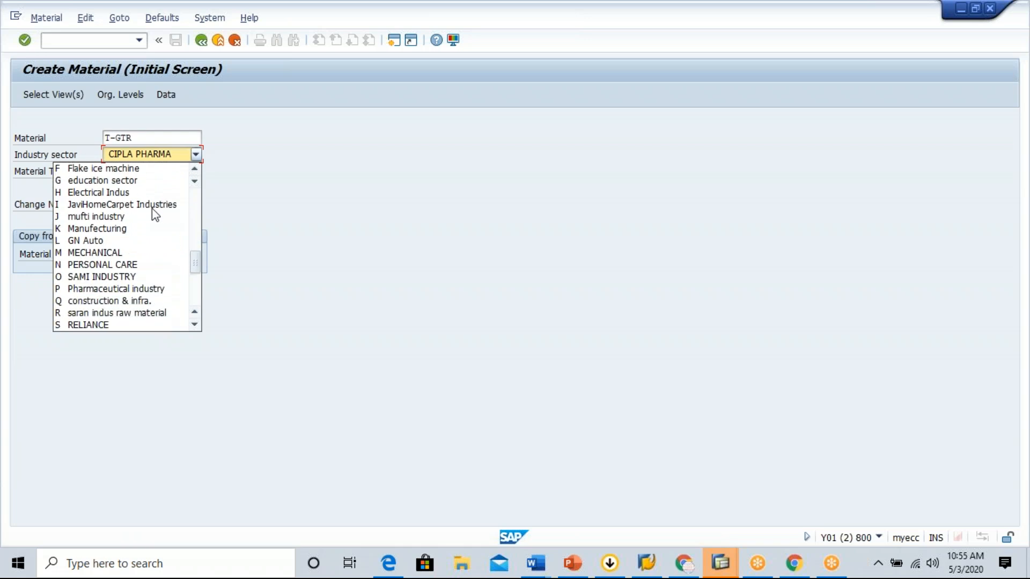
scroll(152, 208, down, 4)
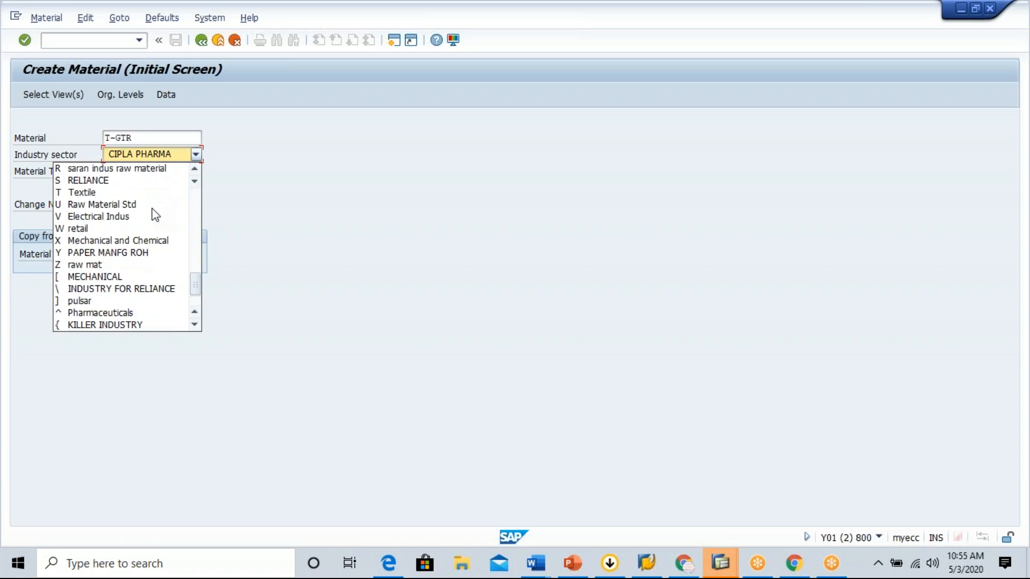
scroll(153, 208, down, 2)
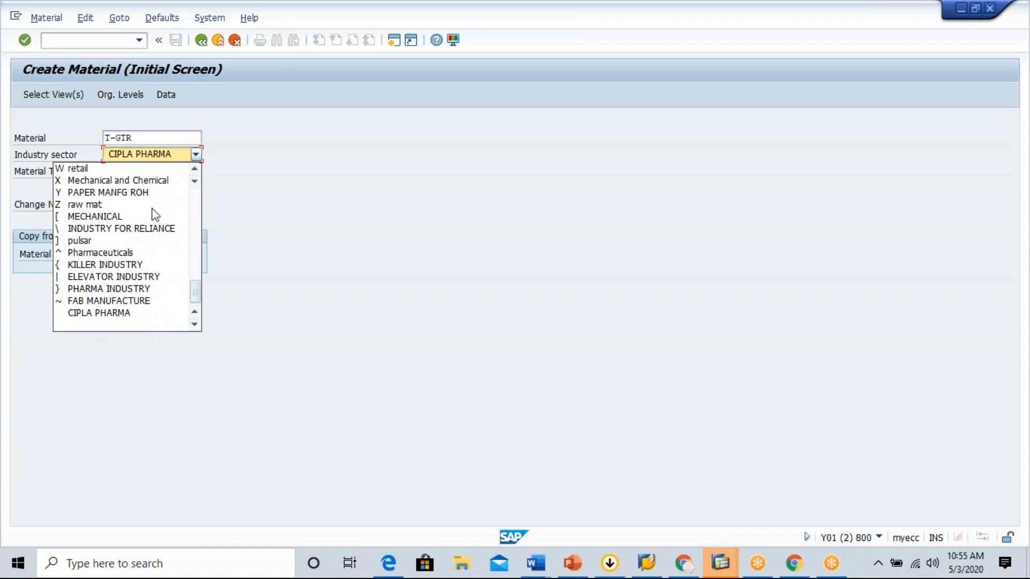
click(134, 289)
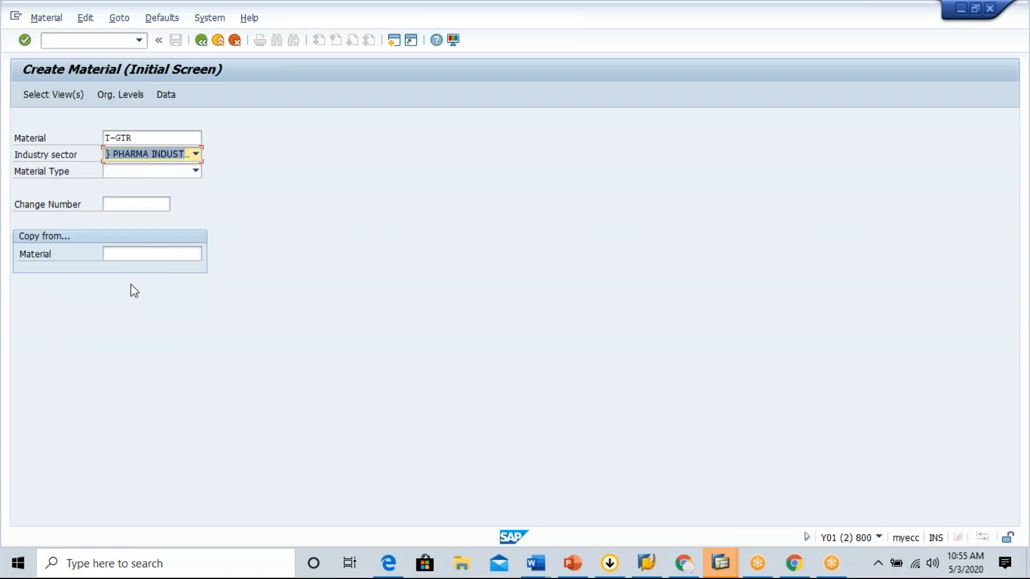
Step: Assign the material type FERT Finished Goods RK and continue to the view selection, accepting the copied industry sector
click(153, 172)
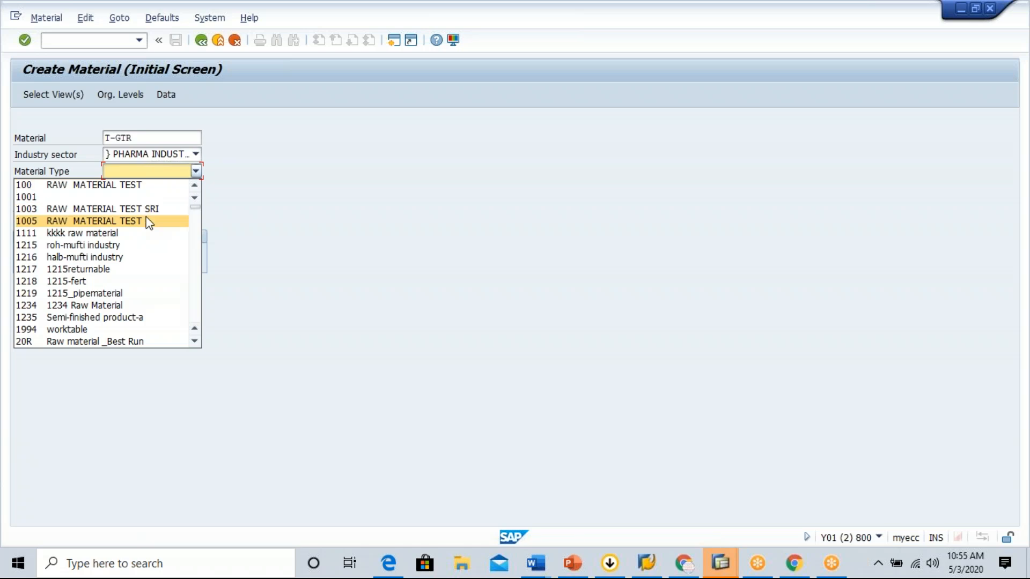
key(f)
click(198, 339)
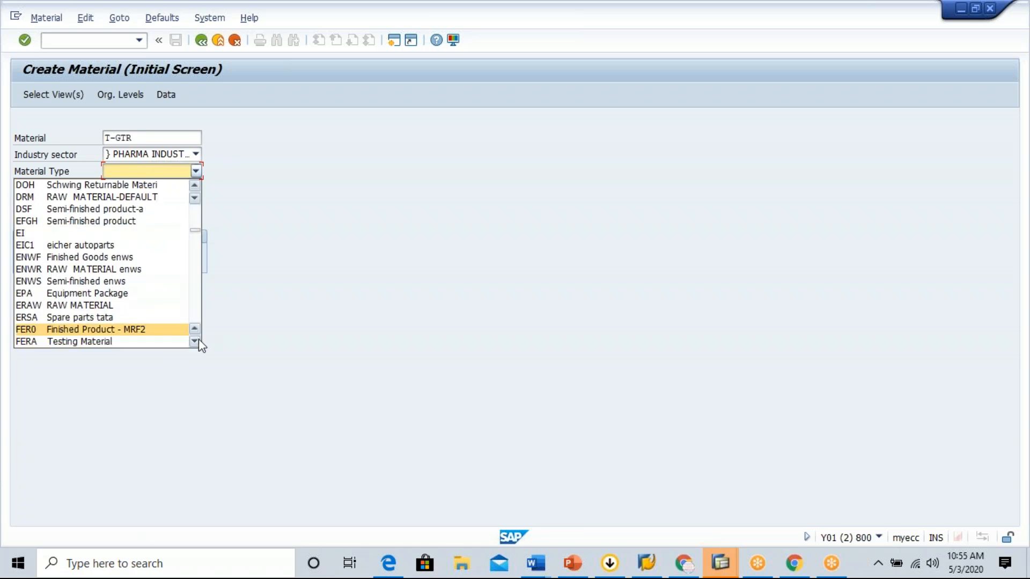
click(198, 339)
click(199, 339)
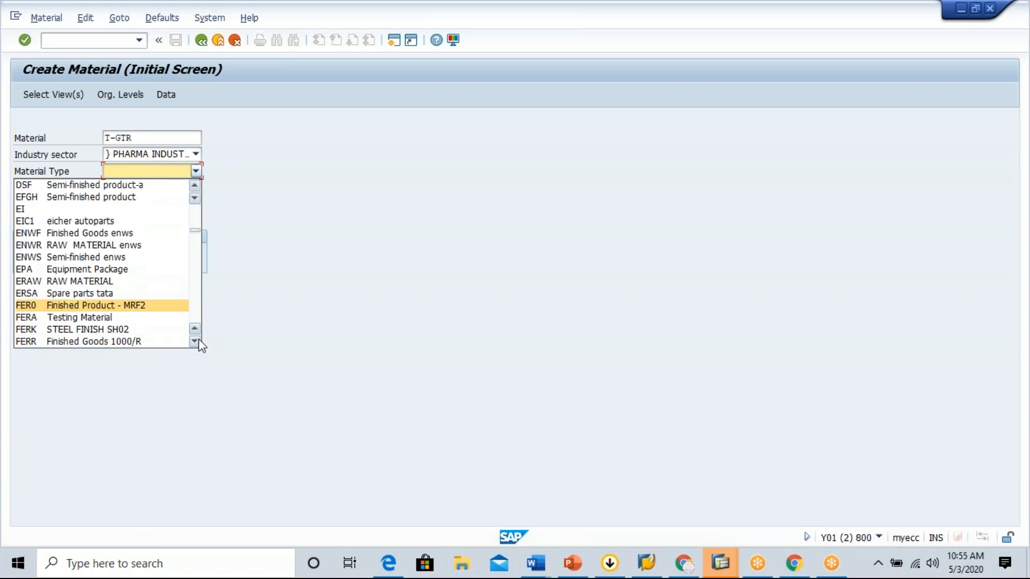
click(198, 340)
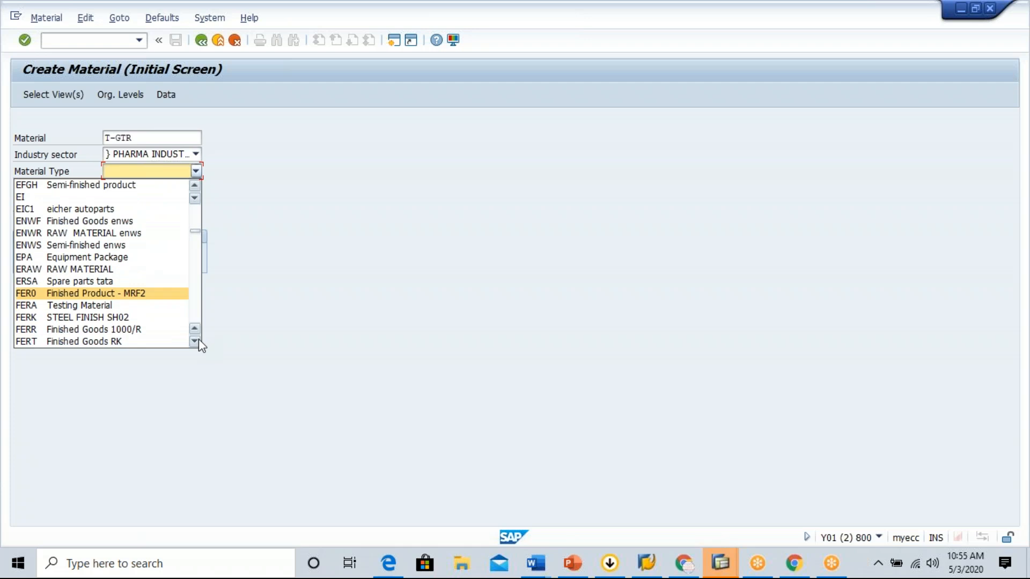
click(125, 342)
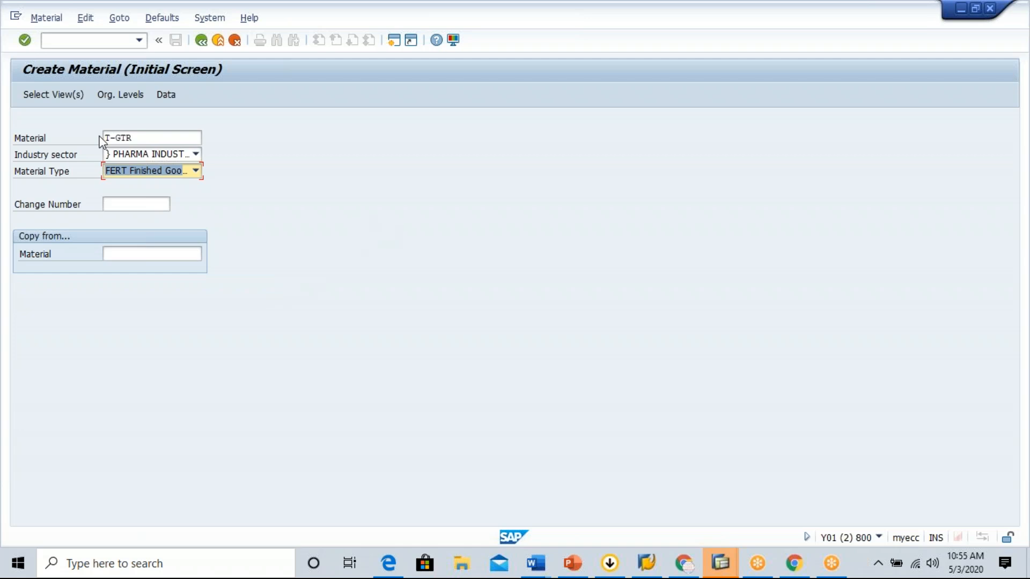
click(61, 98)
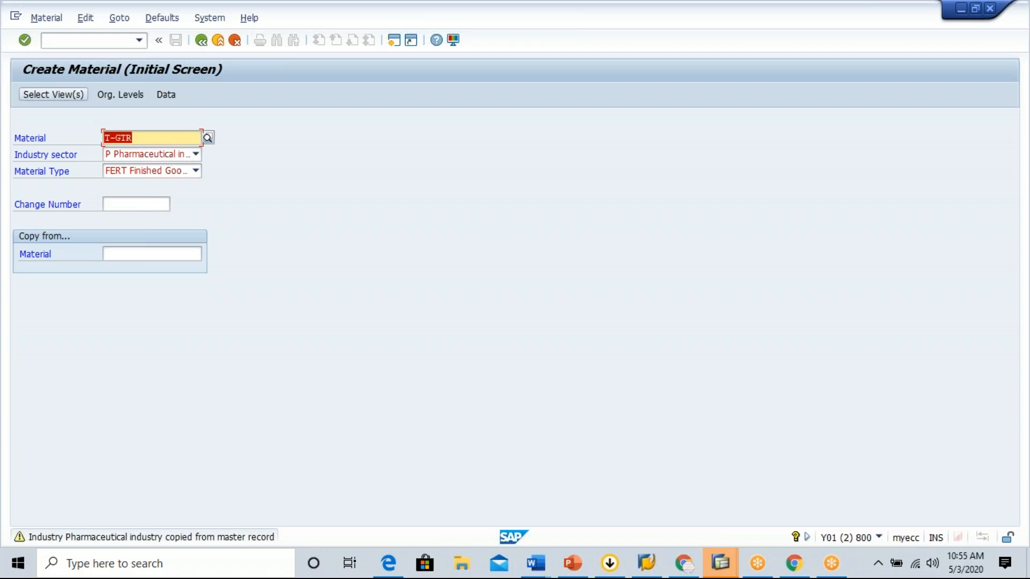
key(Return)
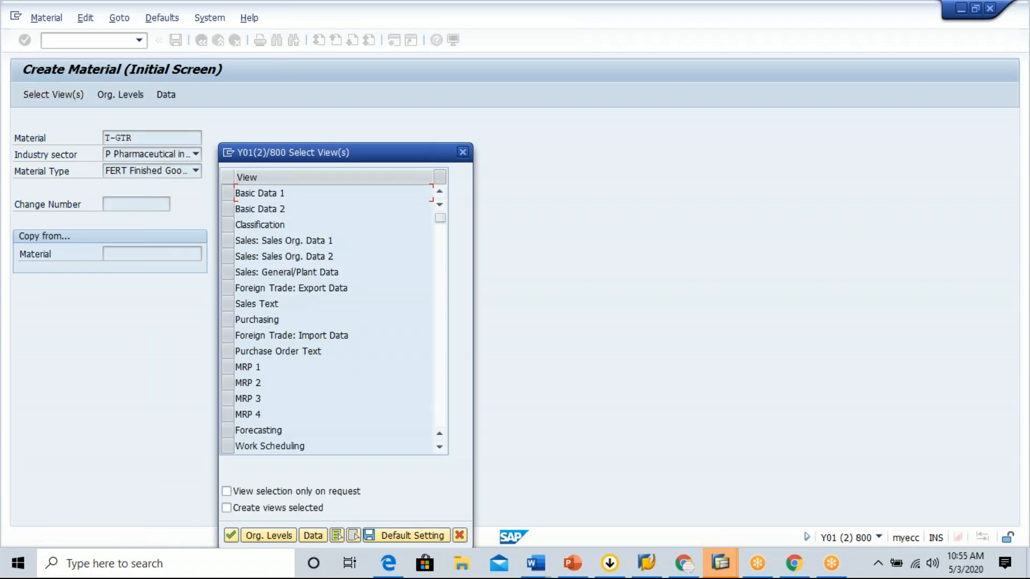
Step: Select the views General Plant Data / Storage 1 and General Plant Data / Storage 2, and open their organizational levels
scroll(293, 360, down, 1)
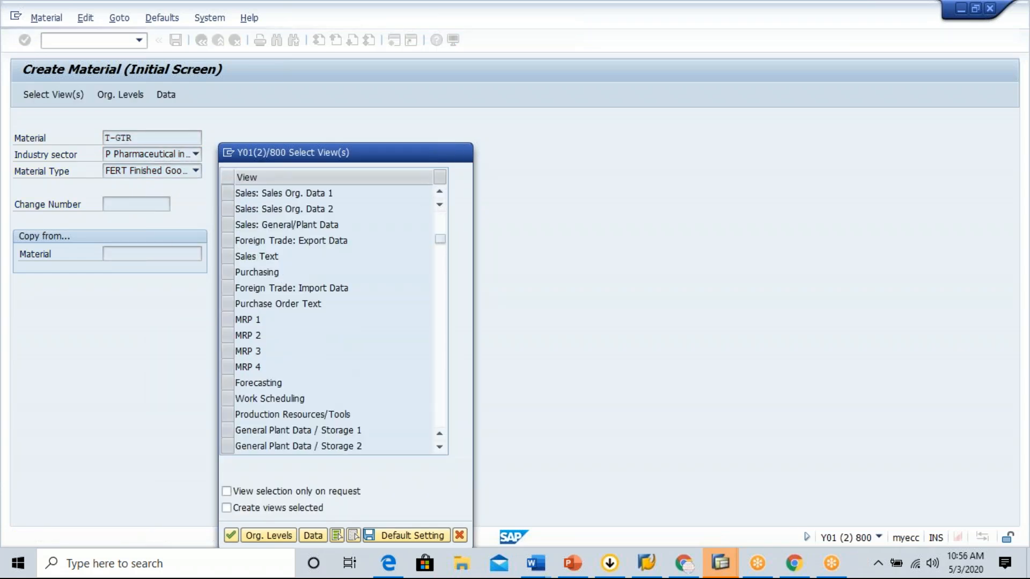
scroll(344, 416, down, 1)
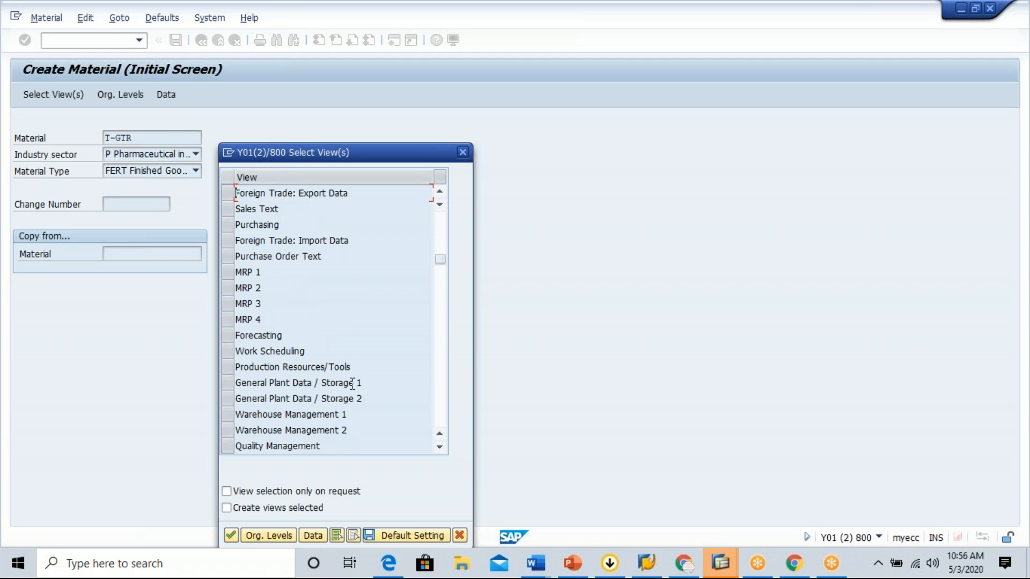
click(231, 382)
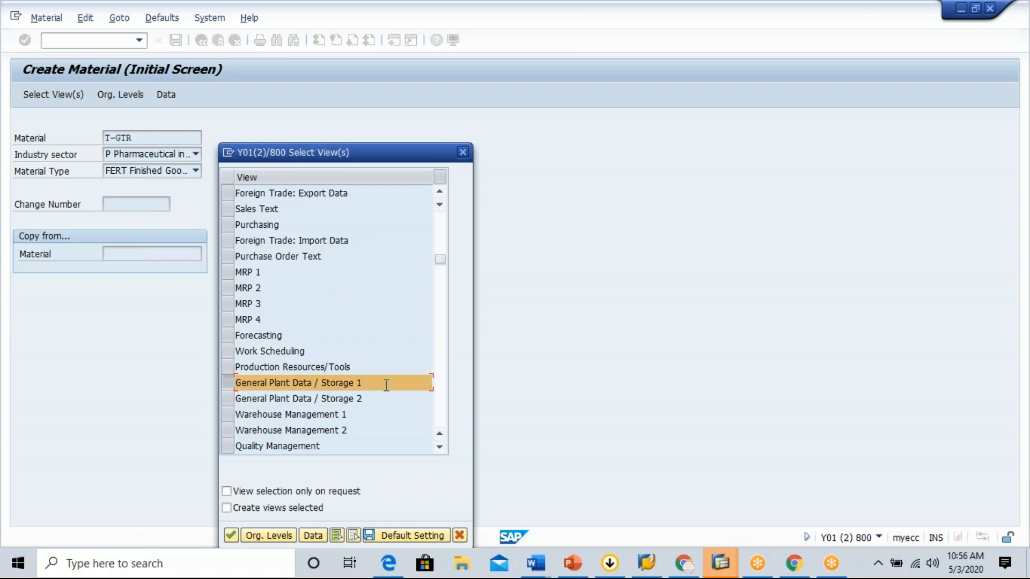
click(231, 400)
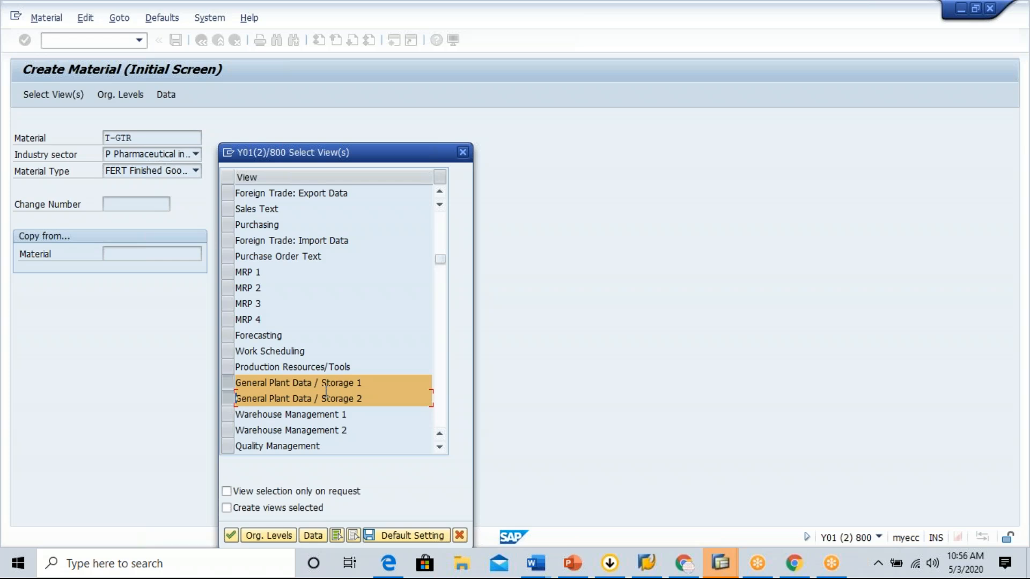
click(268, 536)
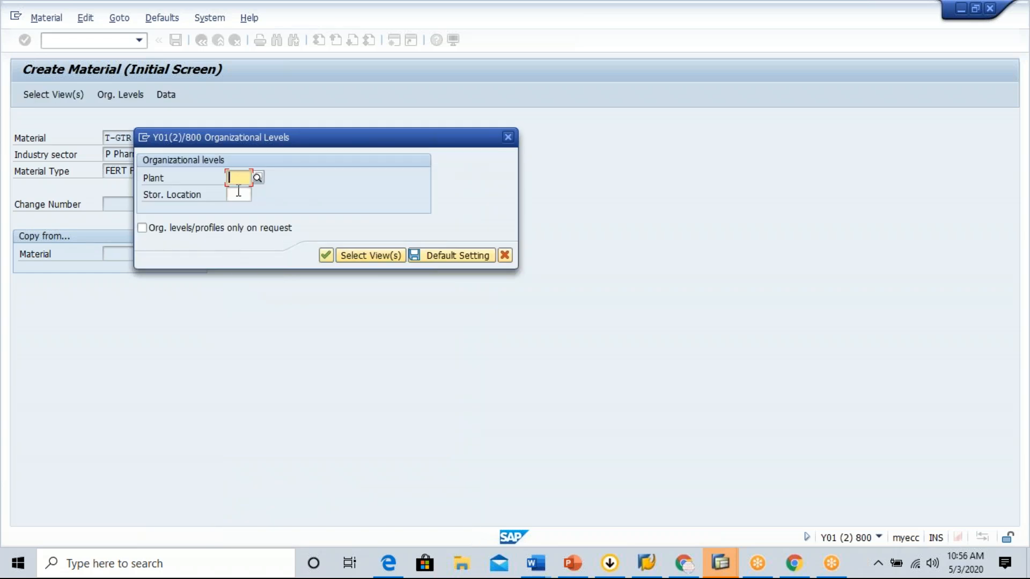
Step: Set the plant to GB00 in the organizational levels
click(238, 178)
click(240, 194)
click(241, 197)
double_click(240, 178)
key(BackSpace)
text(gb)
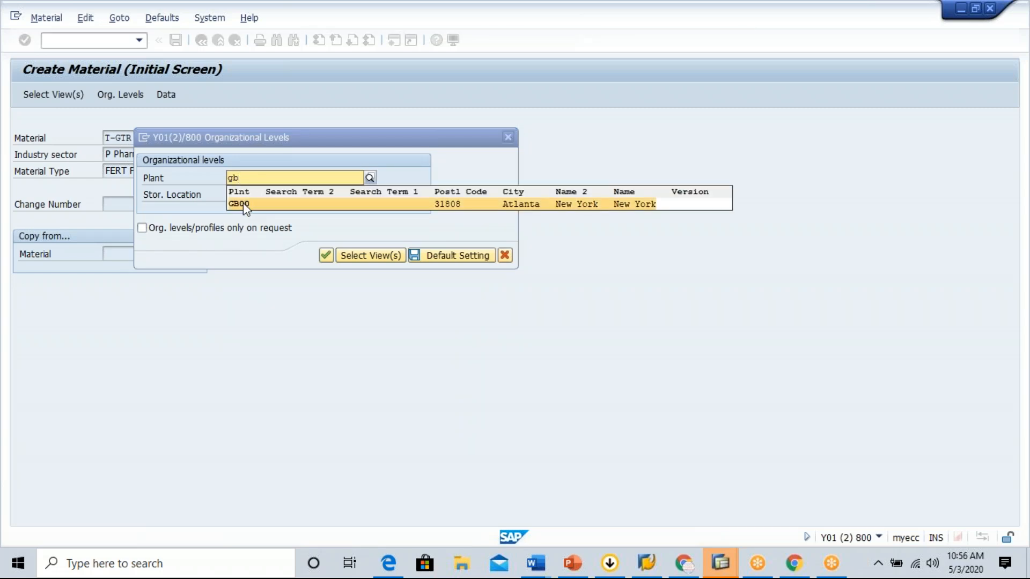
click(240, 205)
click(241, 193)
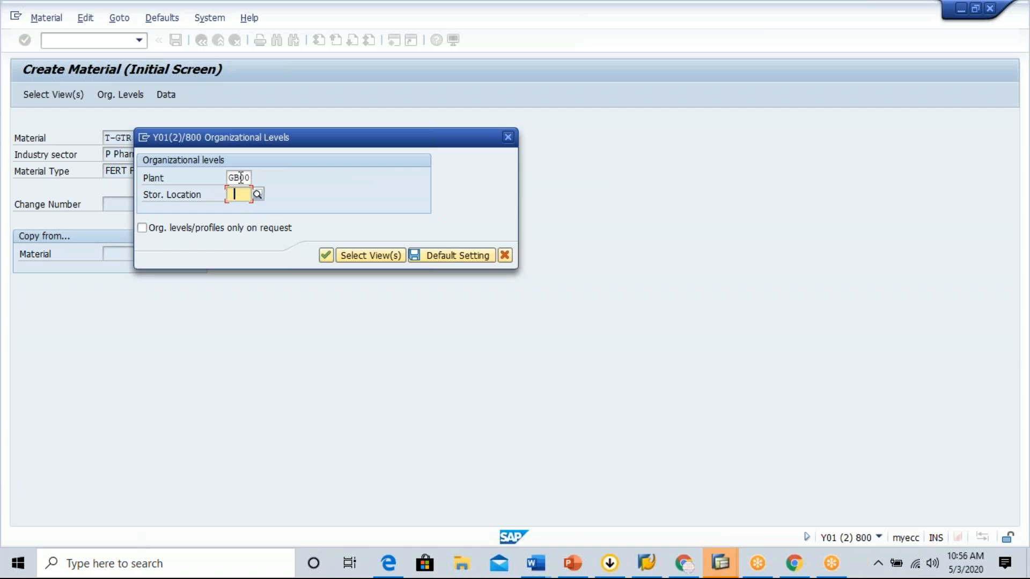
Step: Try to pick the listed entry for plant 0001, replace its storage location with GB00 and submit the organizational levels
click(258, 195)
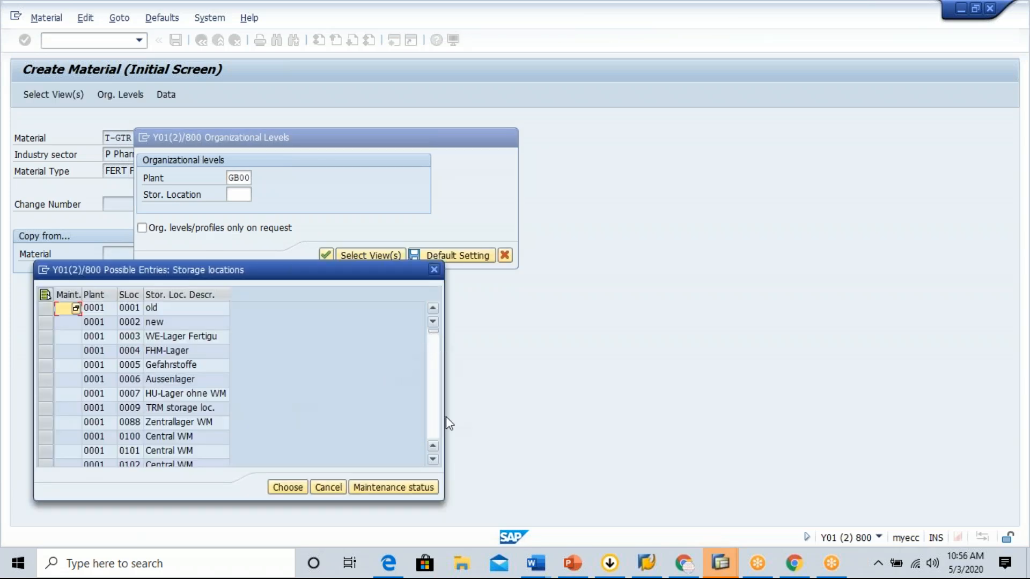
click(295, 488)
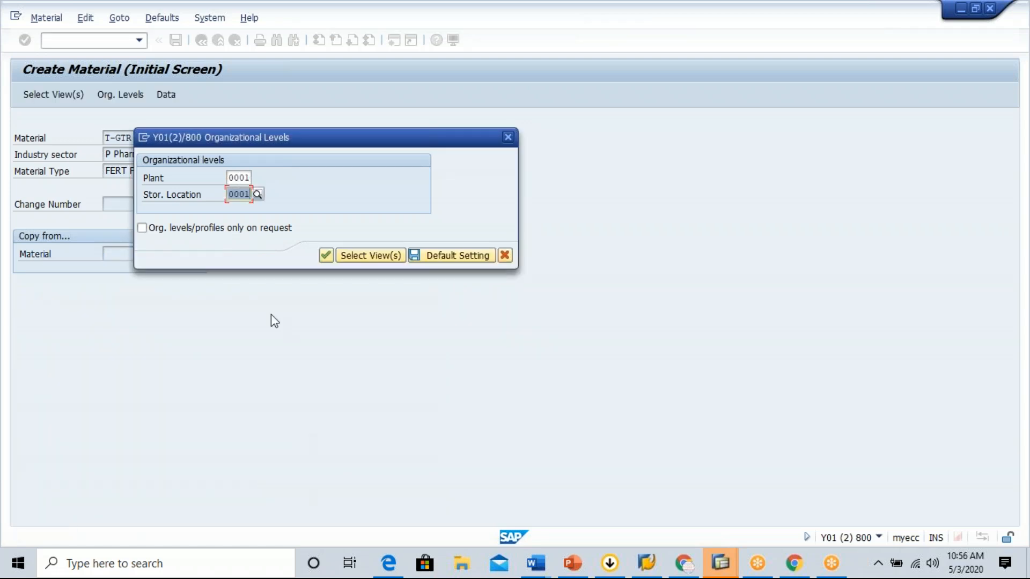
text(GB00)
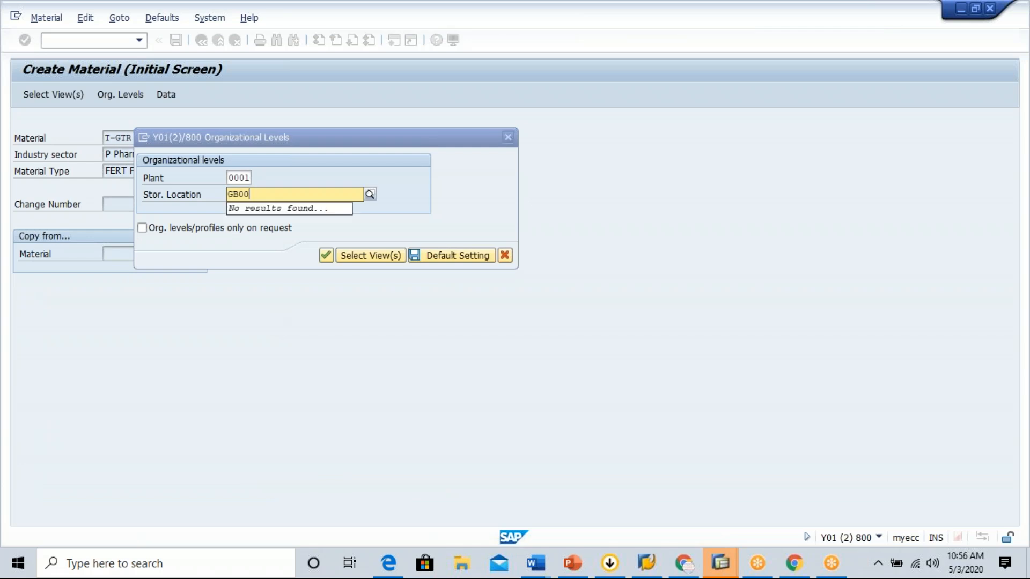
key(Return)
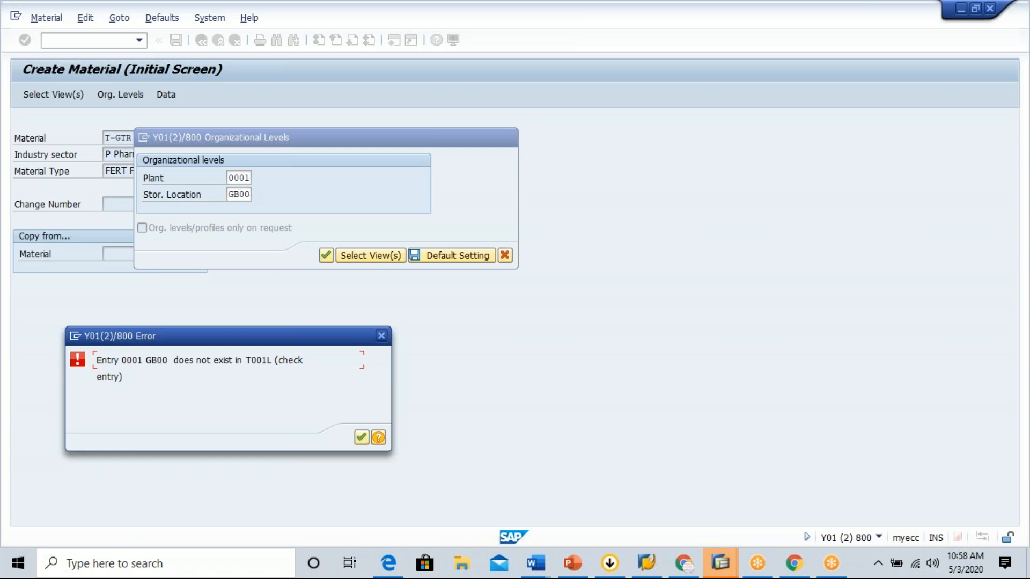
click(361, 439)
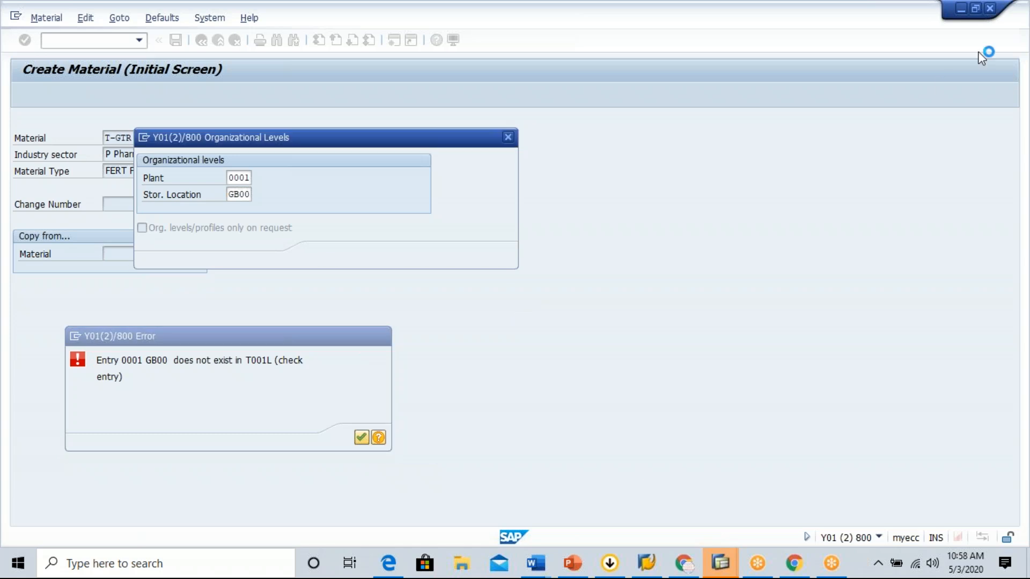